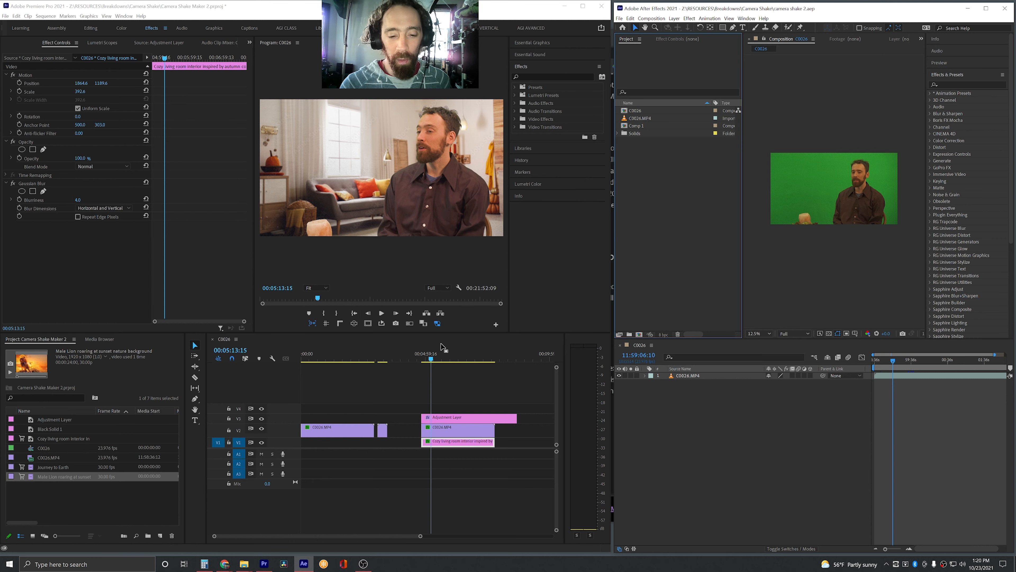
# - Play a moment of the composited living-room shot, and of the original green-screen clip at the start of the sequence
pyautogui.click(430, 358)
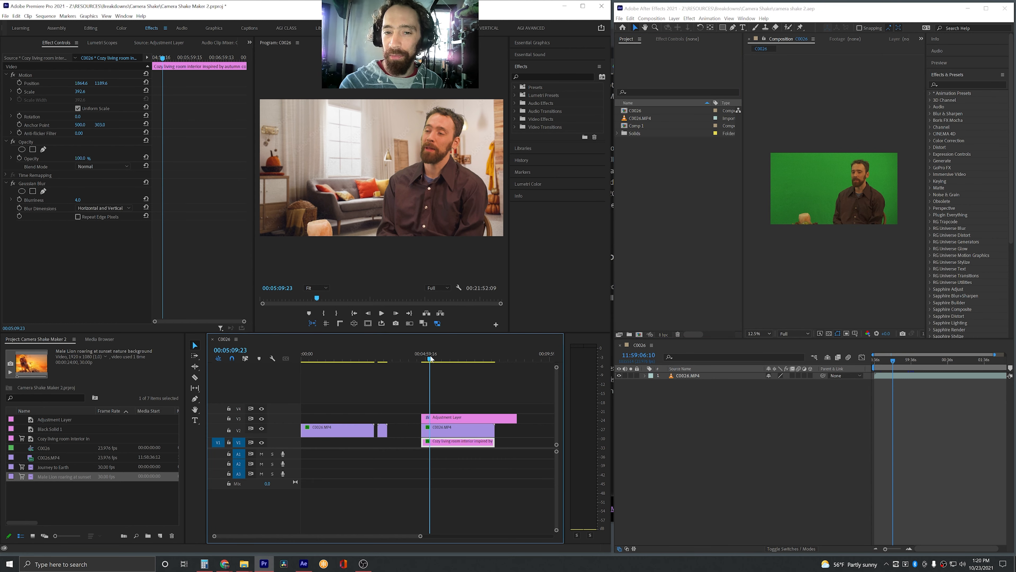
pyautogui.press('space')
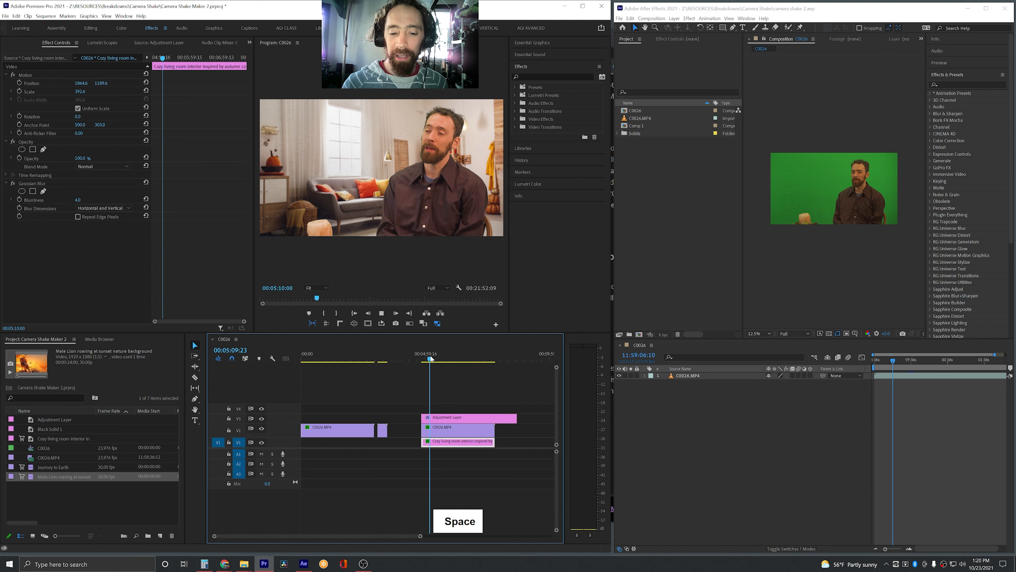
pyautogui.press('space')
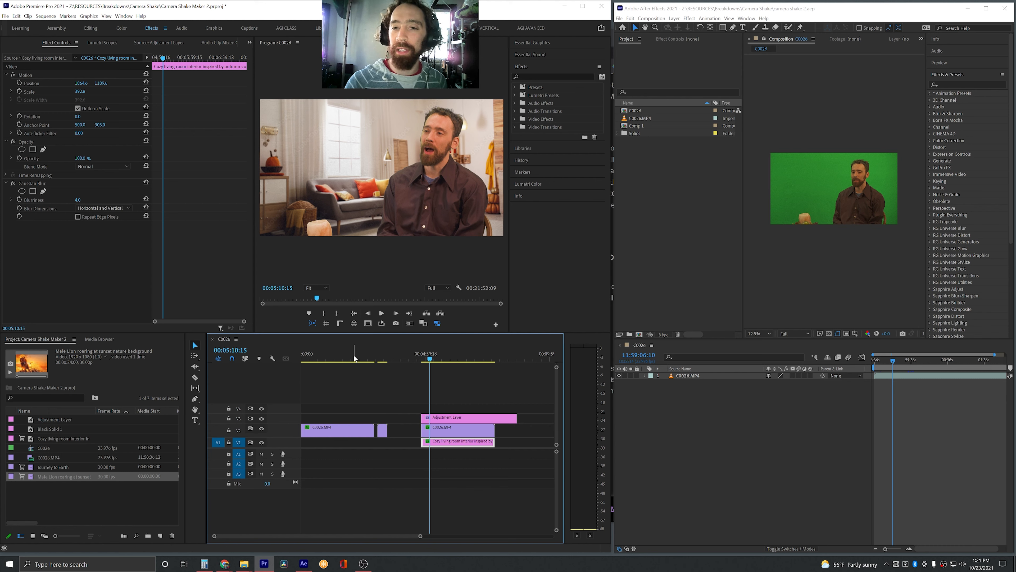
pyautogui.click(335, 357)
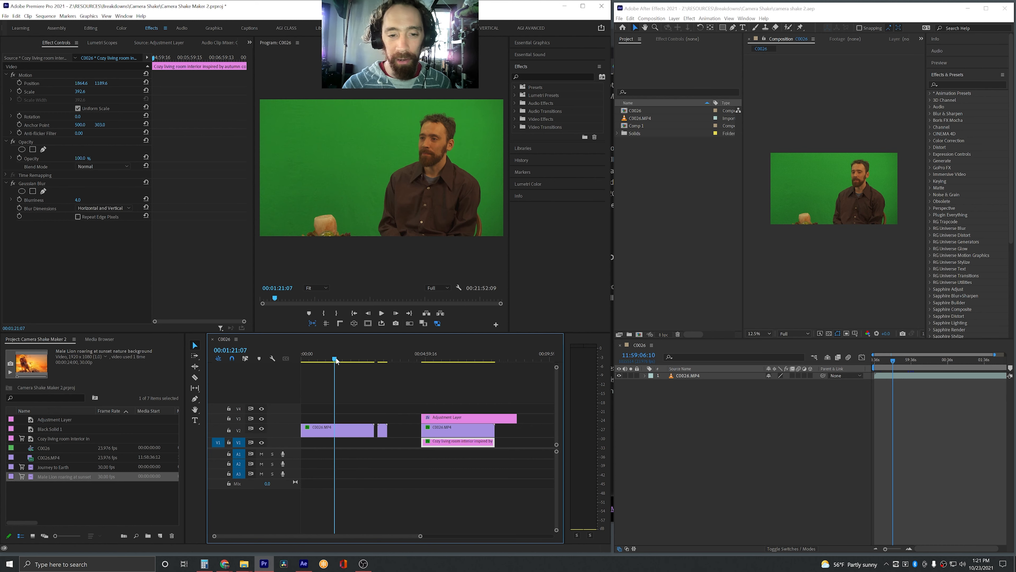
pyautogui.press('space')
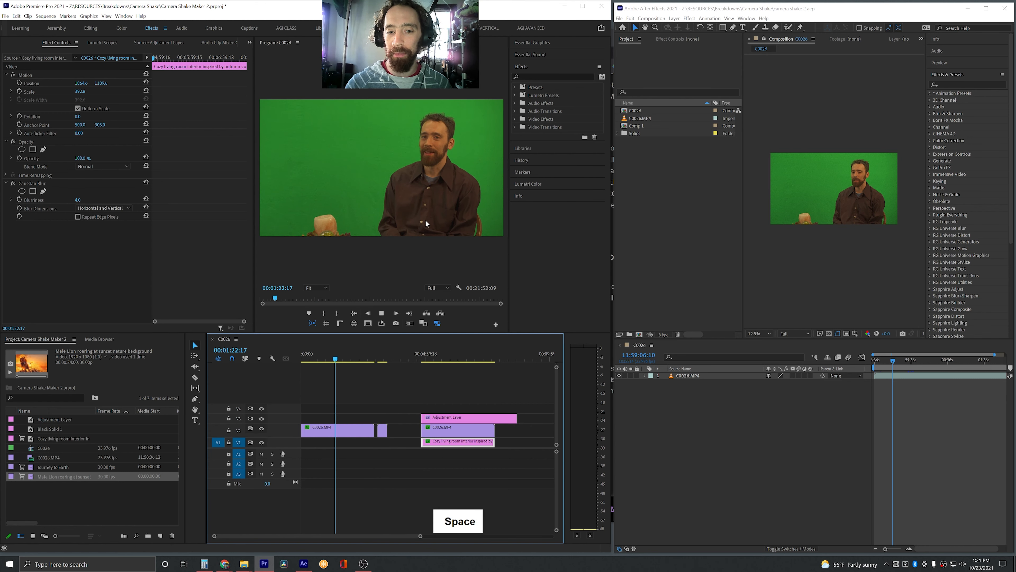
pyautogui.press('space')
# - Preview the middle of the composited living-room shot in a maximized Program monitor
pyautogui.click(459, 359)
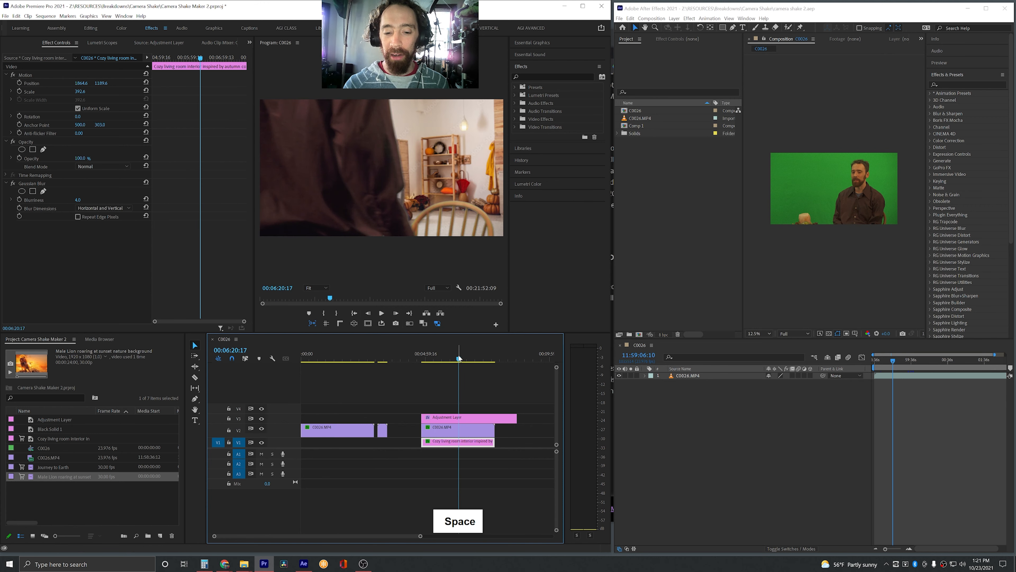
pyautogui.click(448, 354)
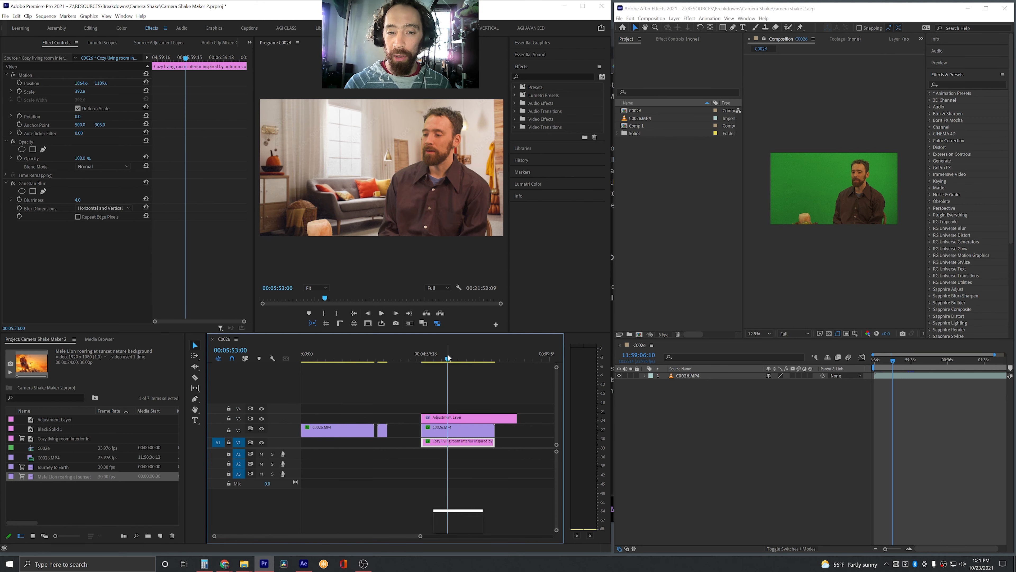
pyautogui.press('space')
pyautogui.press('`')
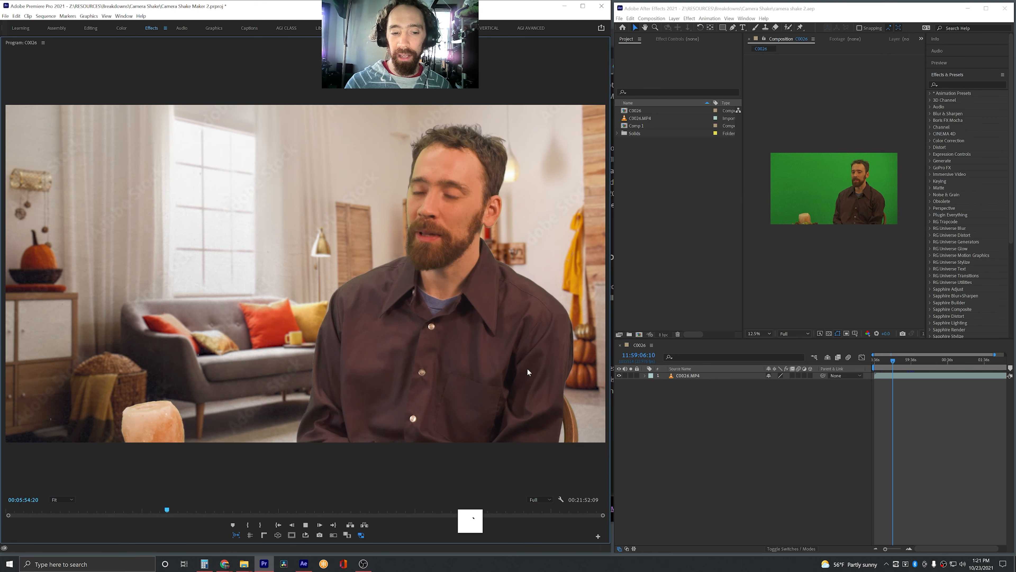
pyautogui.press('space')
pyautogui.press('`')
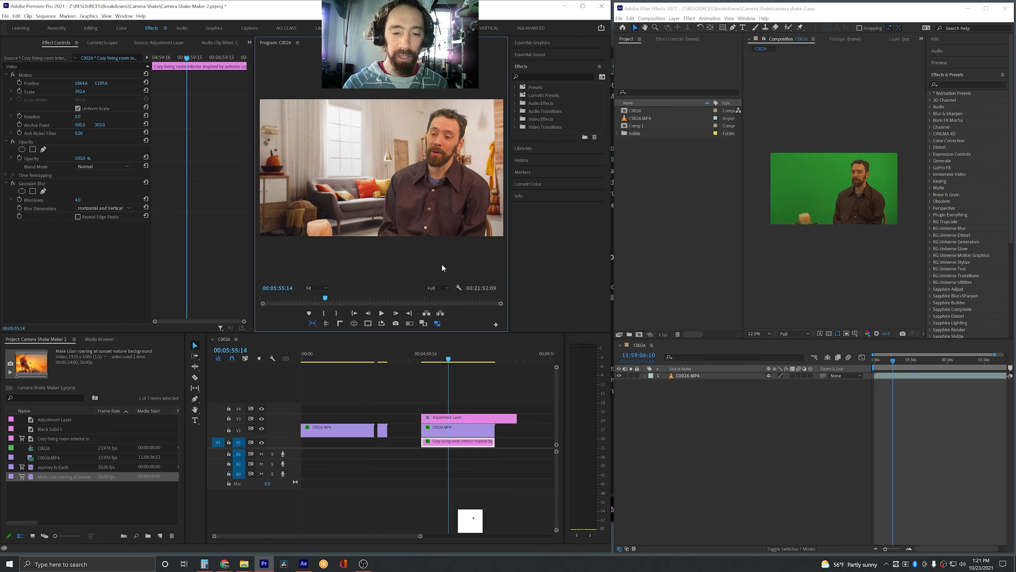
# - Preview the beginning of the composited shot at maximized size, and return the playhead to the first green-screen clip
pyautogui.click(427, 357)
pyautogui.press('`')
pyautogui.press('space')
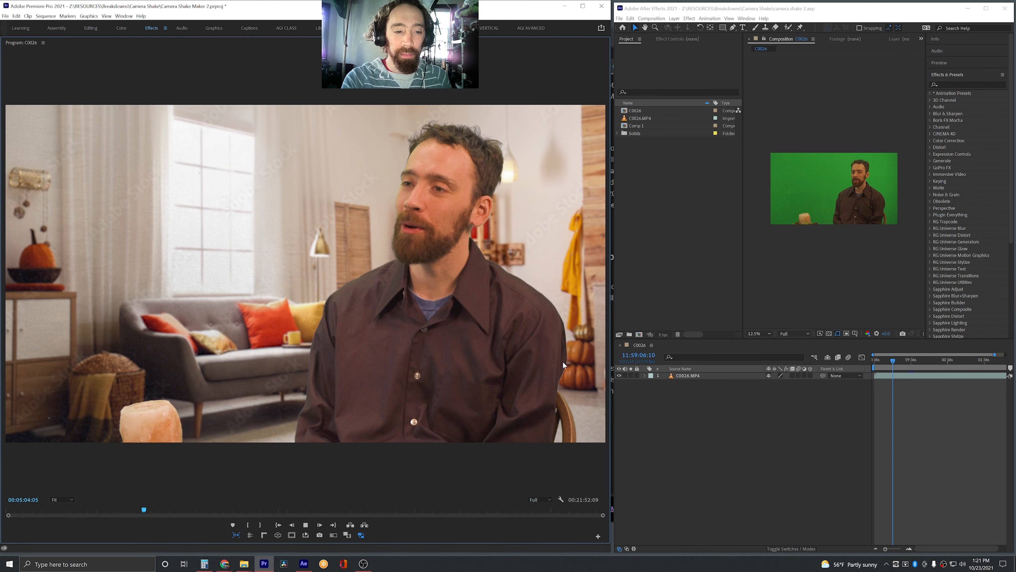
pyautogui.press('`')
pyautogui.press('`')
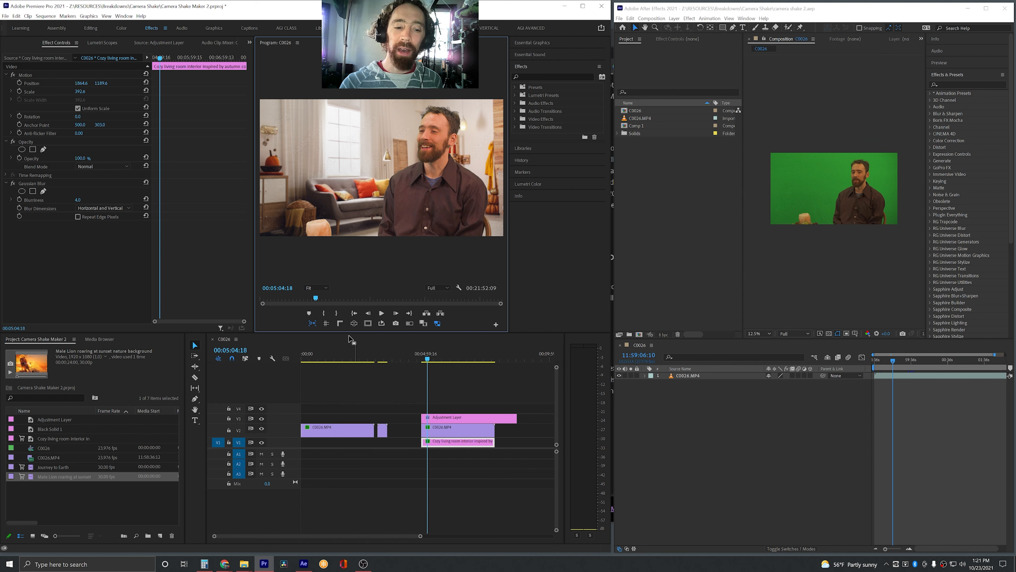
pyautogui.click(325, 359)
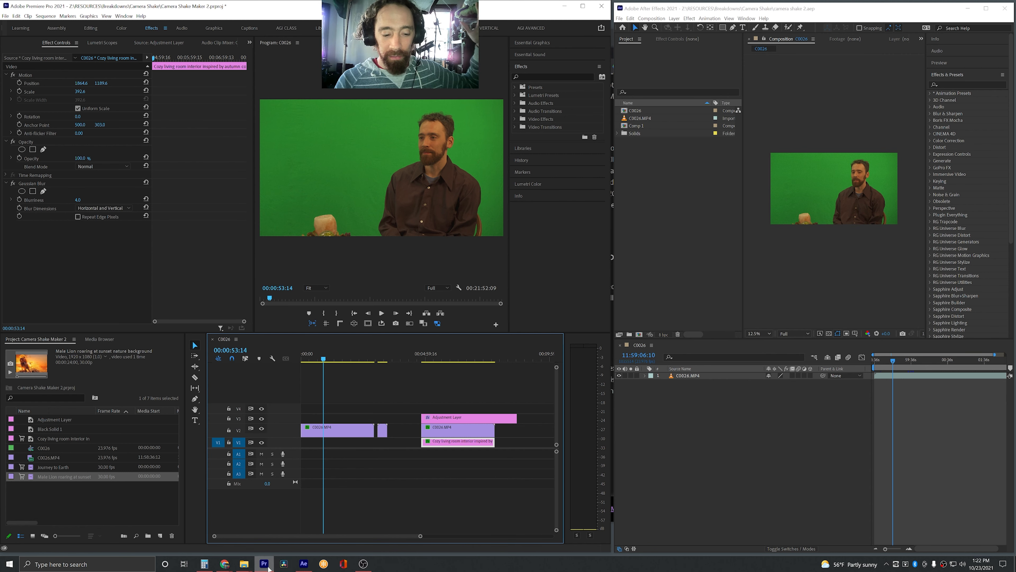
# - Switch to Chrome and read the motion blur and free download sections on the Deadpool camera shake presets page
pyautogui.moveTo(268, 567)
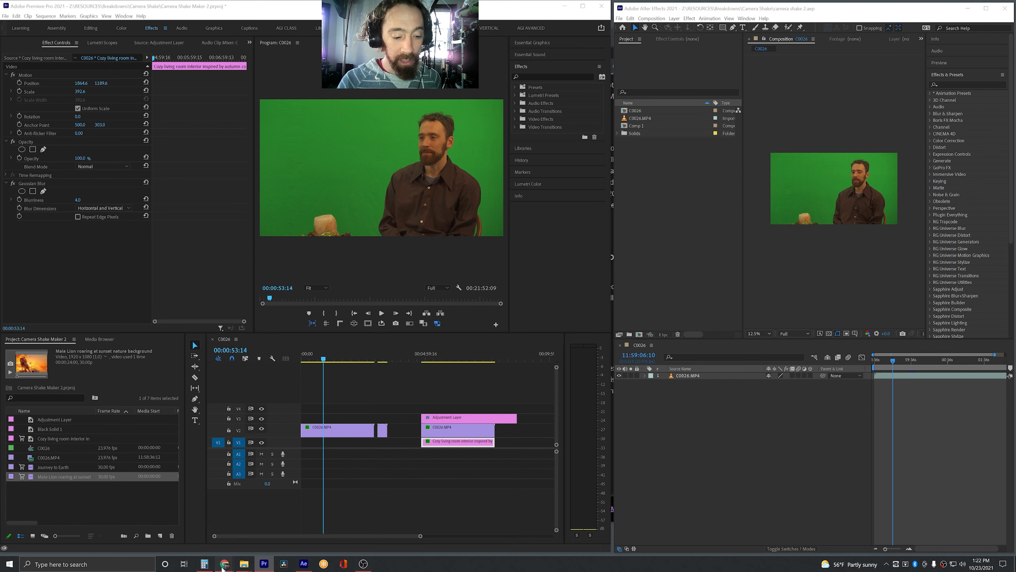
pyautogui.moveTo(224, 564)
pyautogui.click(251, 528)
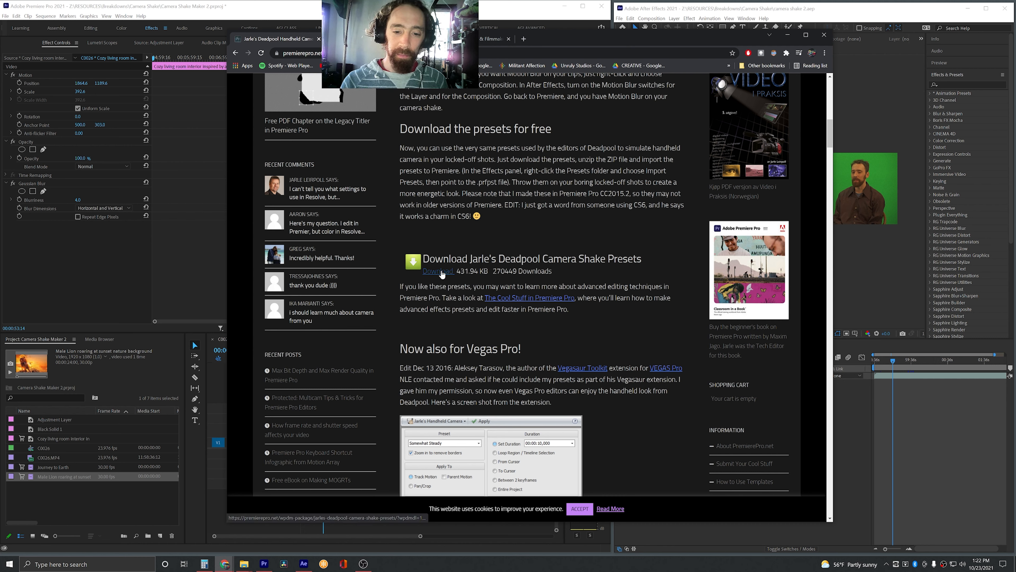
pyautogui.scroll(5, 476, 236)
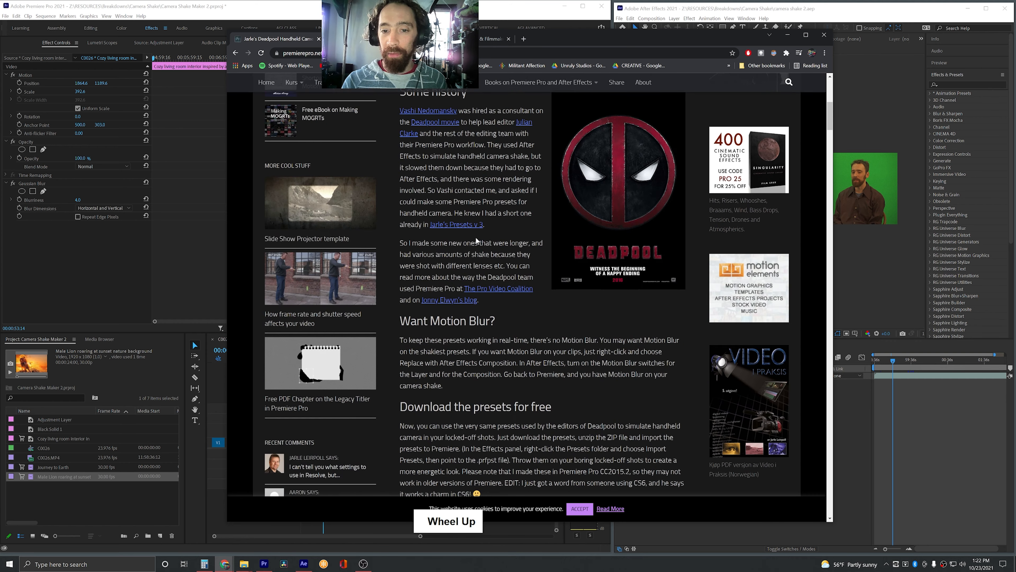
pyautogui.scroll(-2, 507, 237)
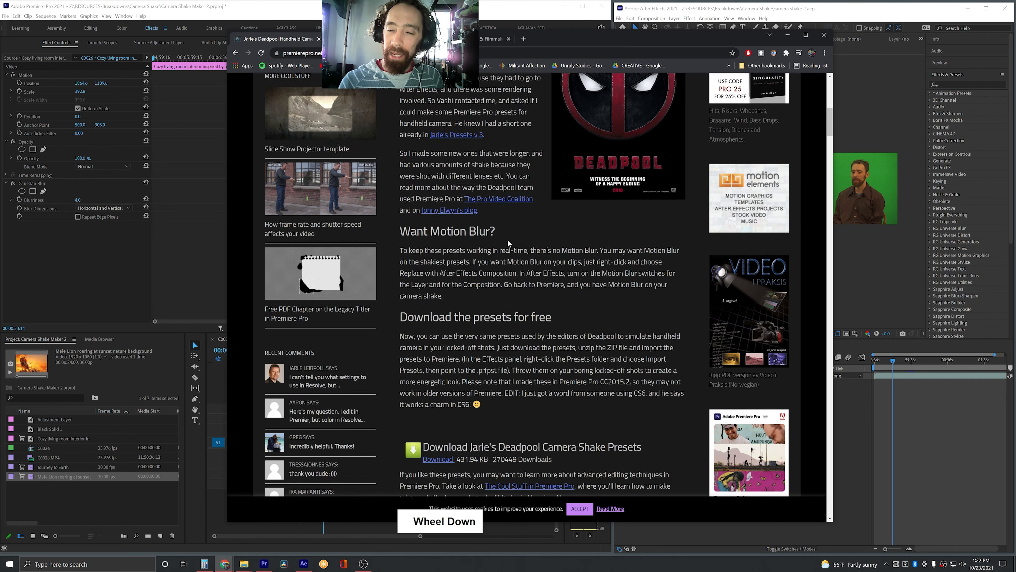
pyautogui.scroll(-4, 507, 239)
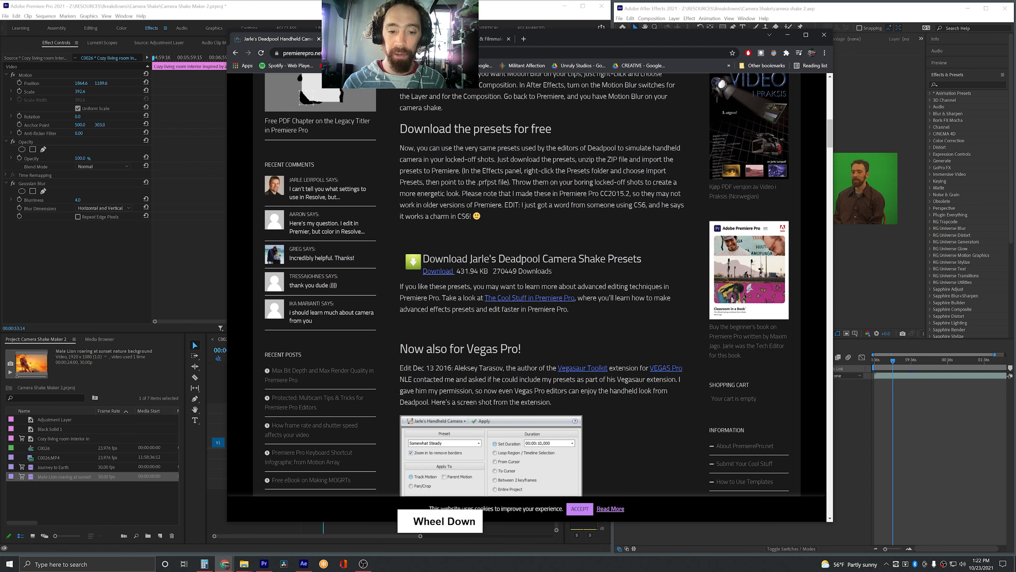
# - Try the download of Jarle's Deadpool Camera Shake Presets, and view the Motion Array site before returning to Premiere Pro
pyautogui.click(429, 272)
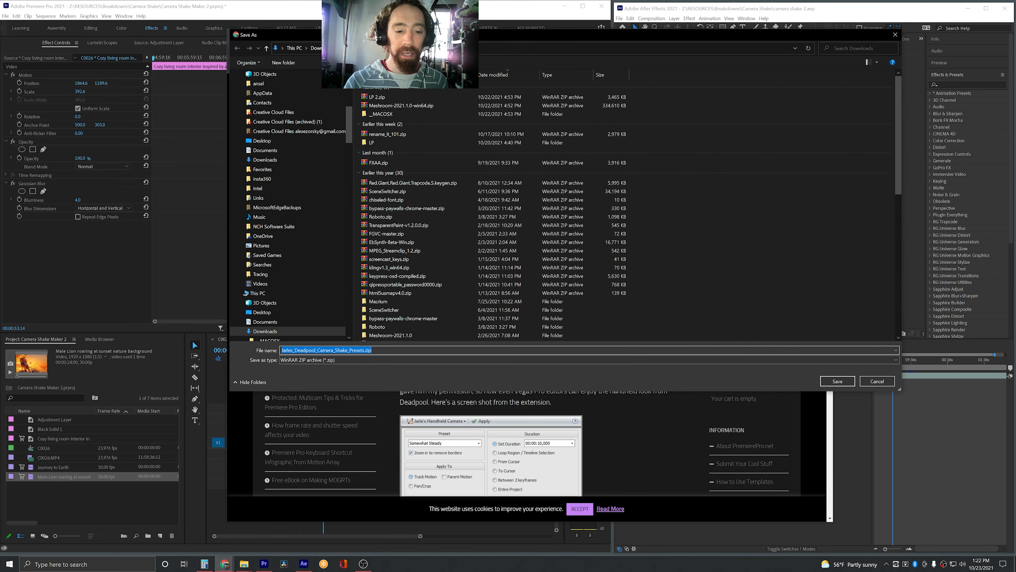
pyautogui.click(886, 381)
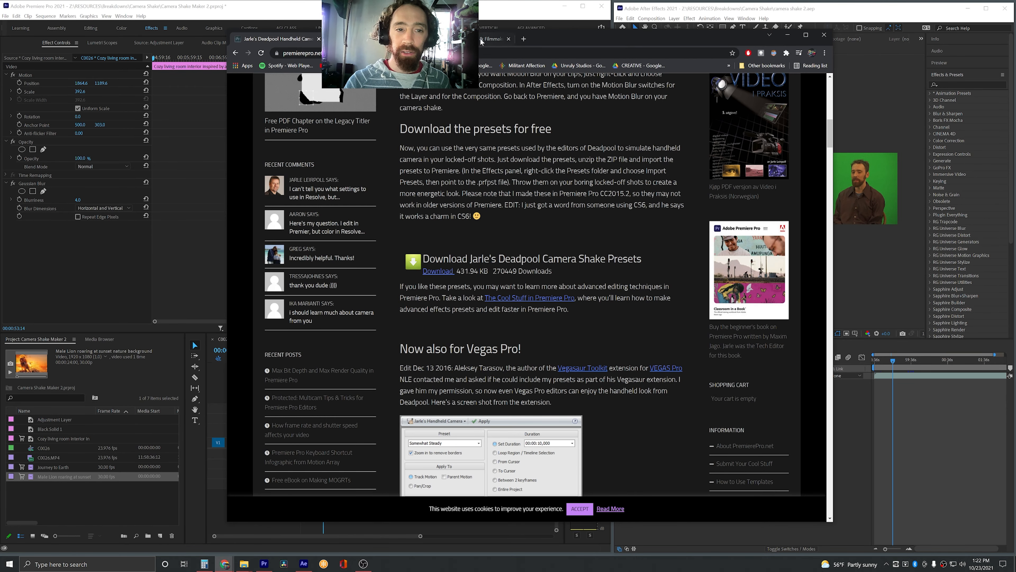
pyautogui.click(455, 39)
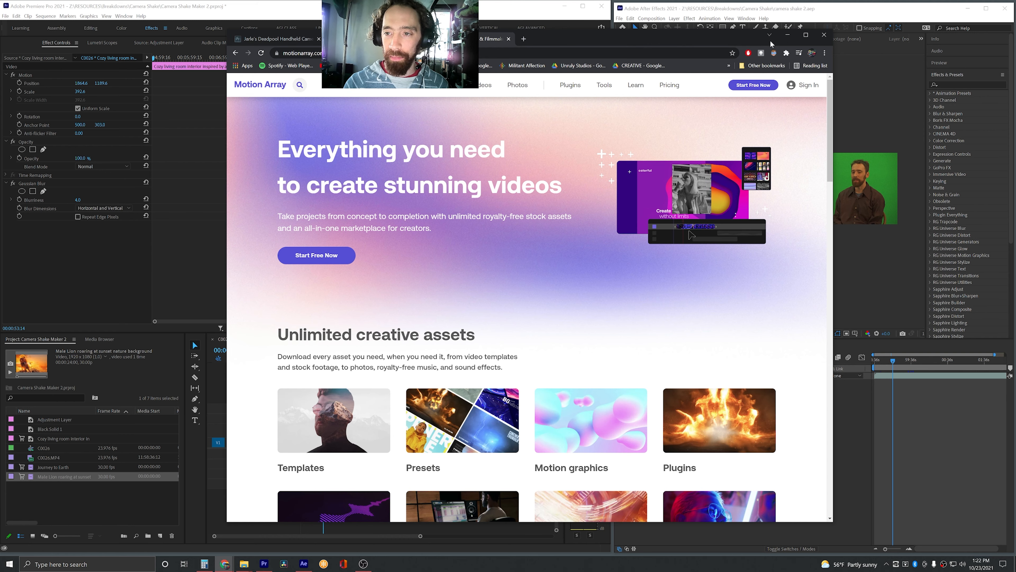
pyautogui.click(786, 36)
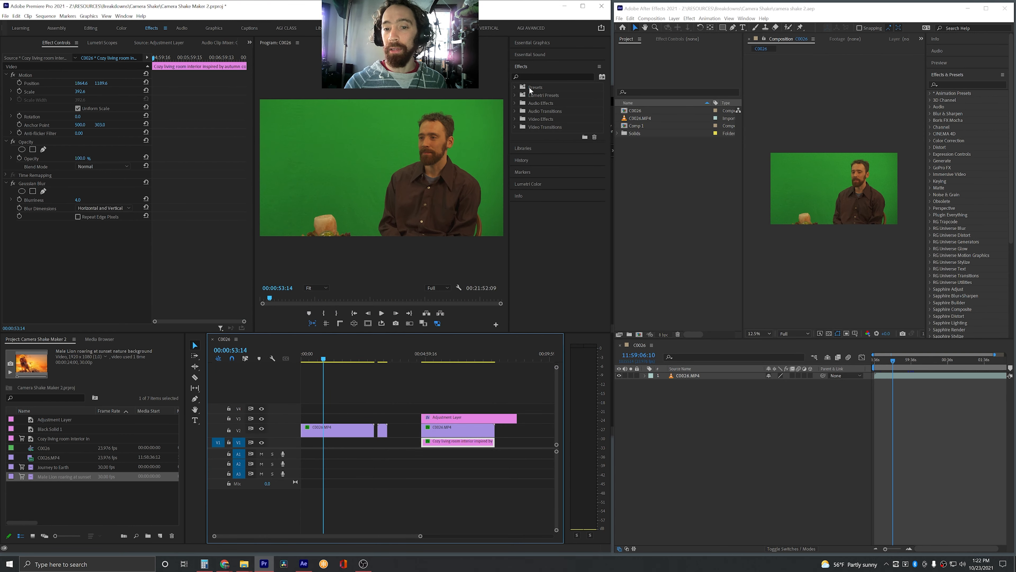
# - Expand the Presets bin among the effects and view the Import Presets dialog without importing a file
pyautogui.click(516, 87)
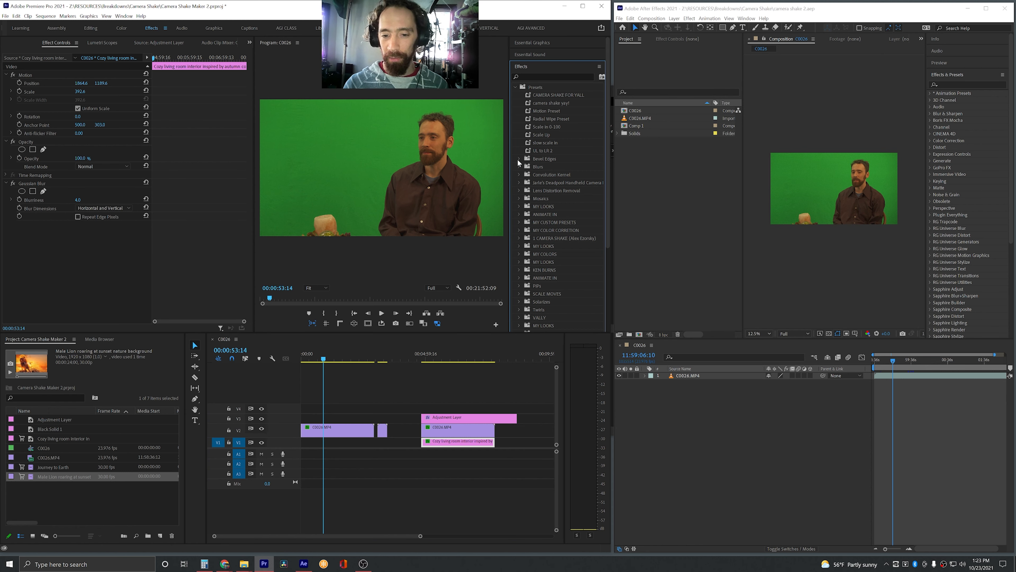
pyautogui.click(538, 76)
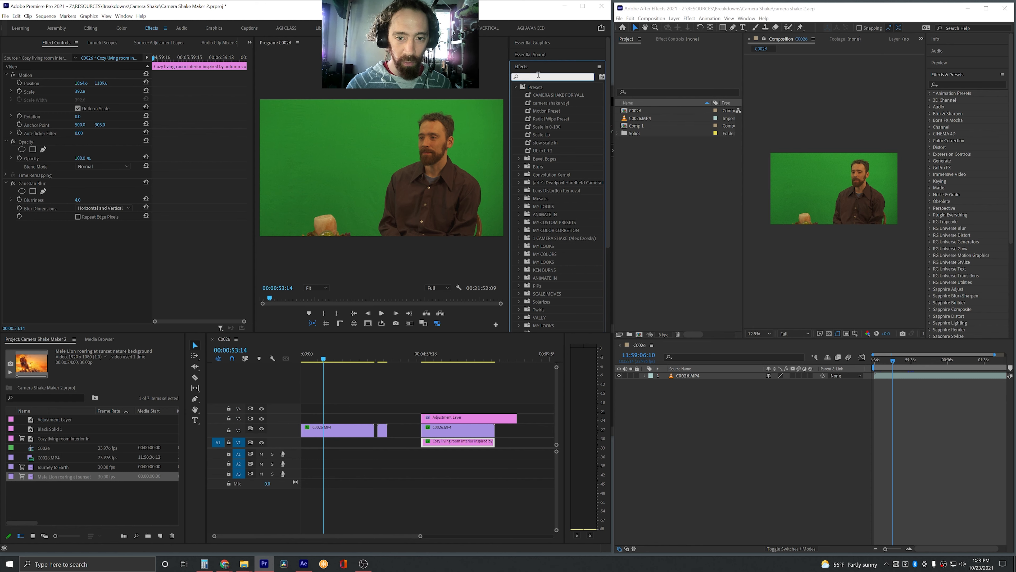
pyautogui.rightClick(543, 100)
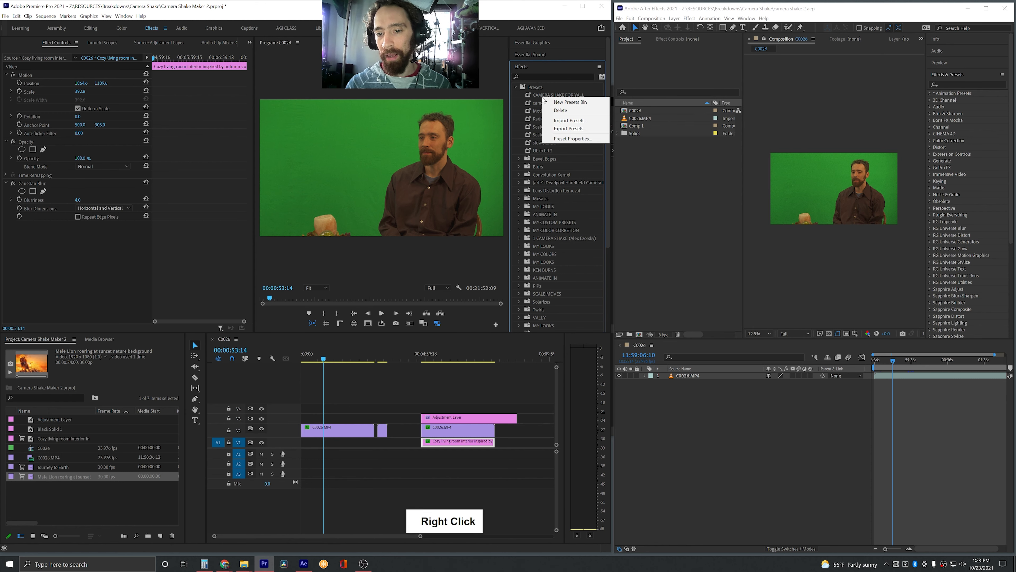
pyautogui.click(568, 120)
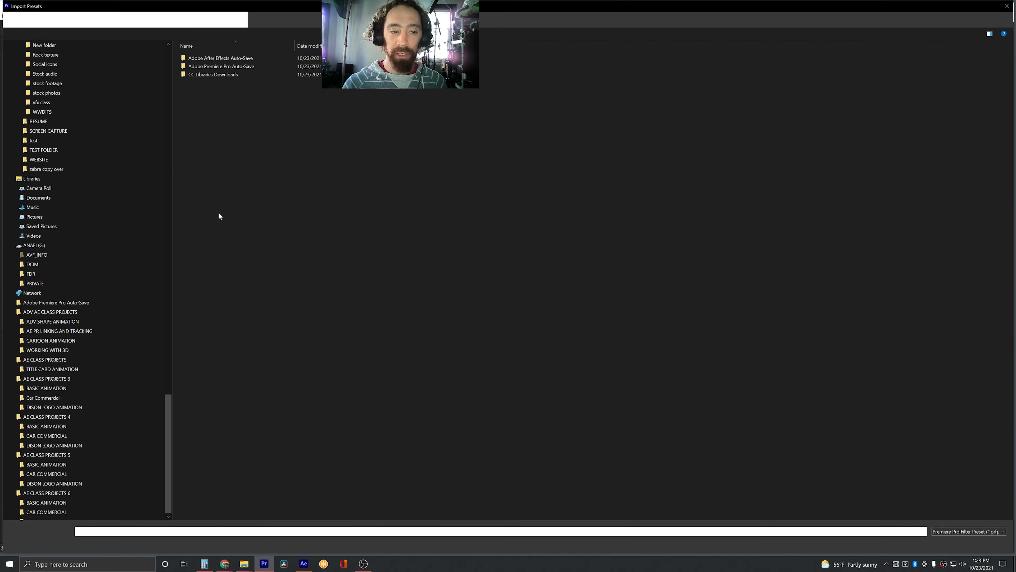
pyautogui.click(988, 544)
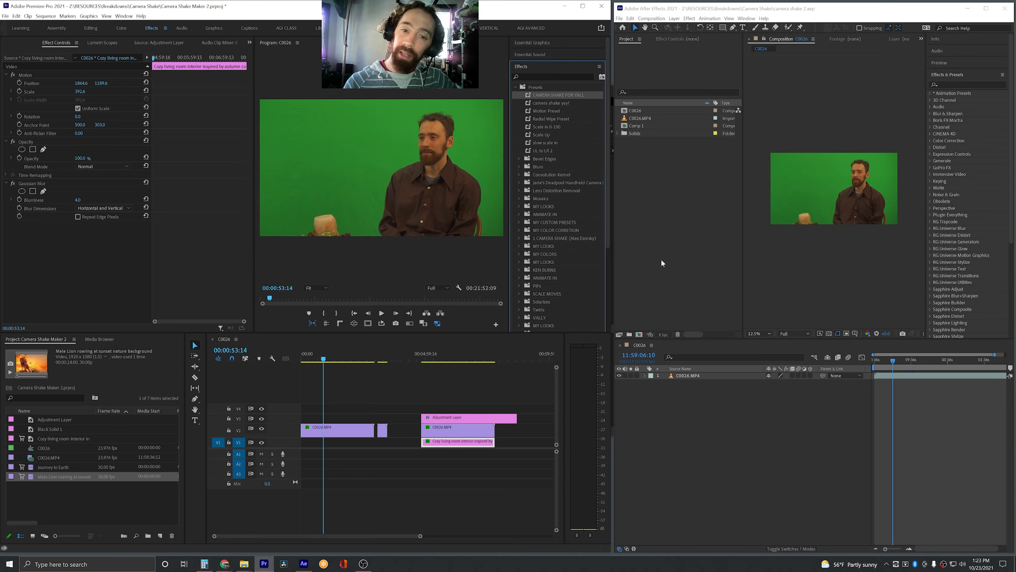
# - Expand Jarle's Deadpool Handheld Camera presets, including the For any footage and For oversized footage bins
pyautogui.scroll(-2, 553, 241)
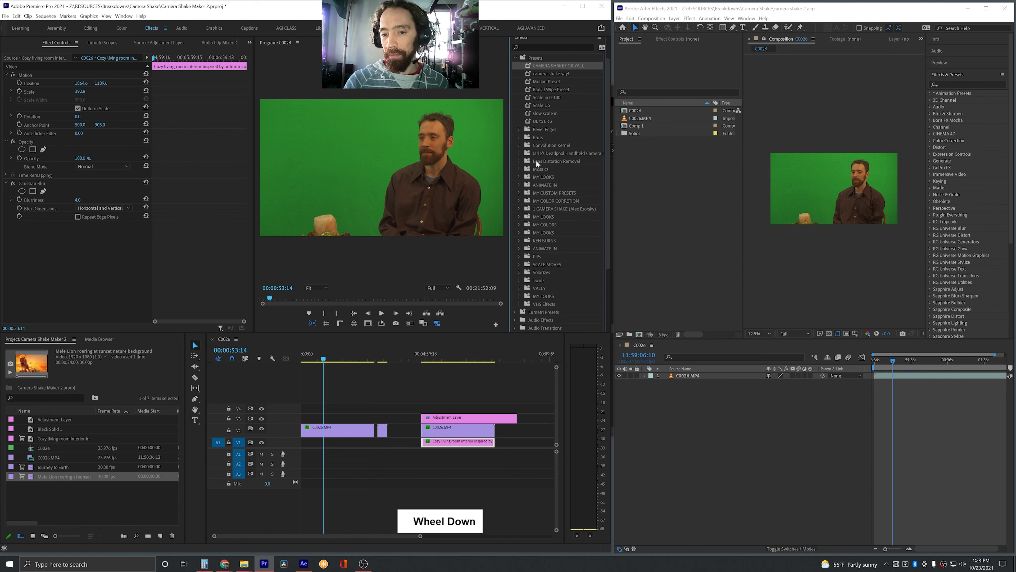
pyautogui.click(519, 152)
pyautogui.doubleClick(545, 155)
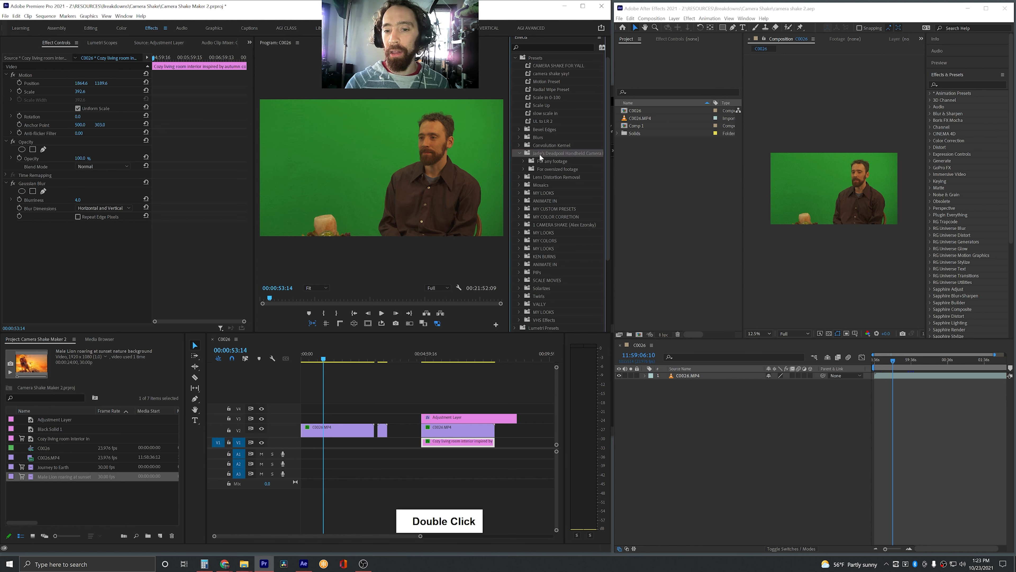
pyautogui.click(523, 161)
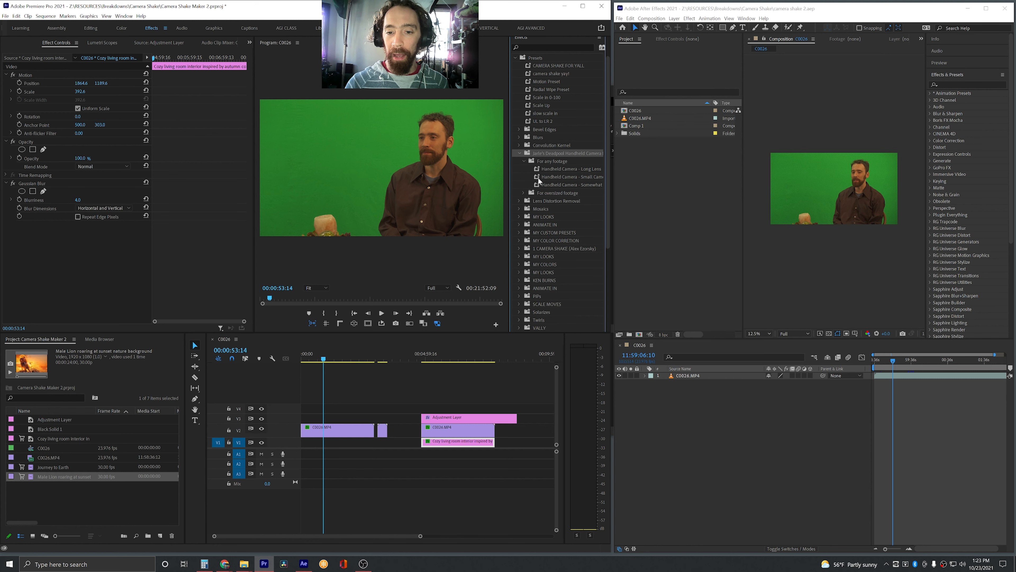
pyautogui.click(548, 179)
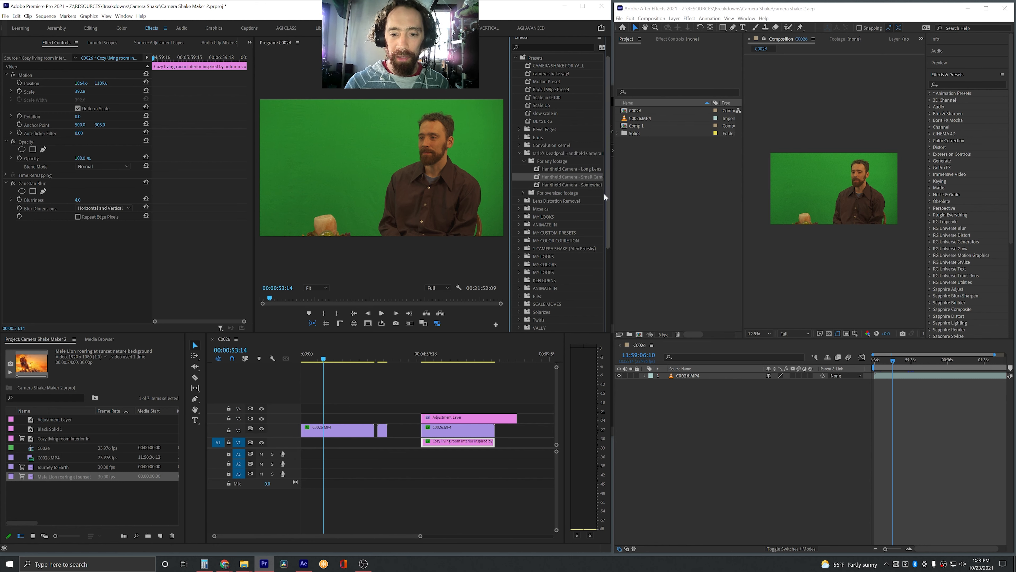
pyautogui.click(523, 193)
pyautogui.doubleClick(570, 201)
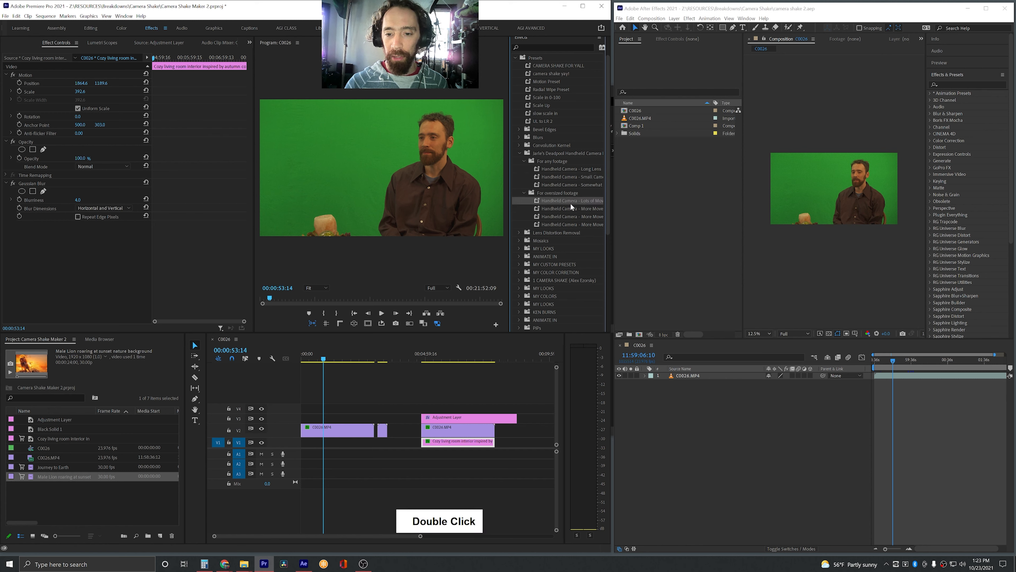
# - Try a Handheld Camera - More Movement preset on the first green-screen clip, and undo it
pyautogui.click(554, 207)
pyautogui.moveTo(554, 208); pyautogui.dragTo(329, 428)
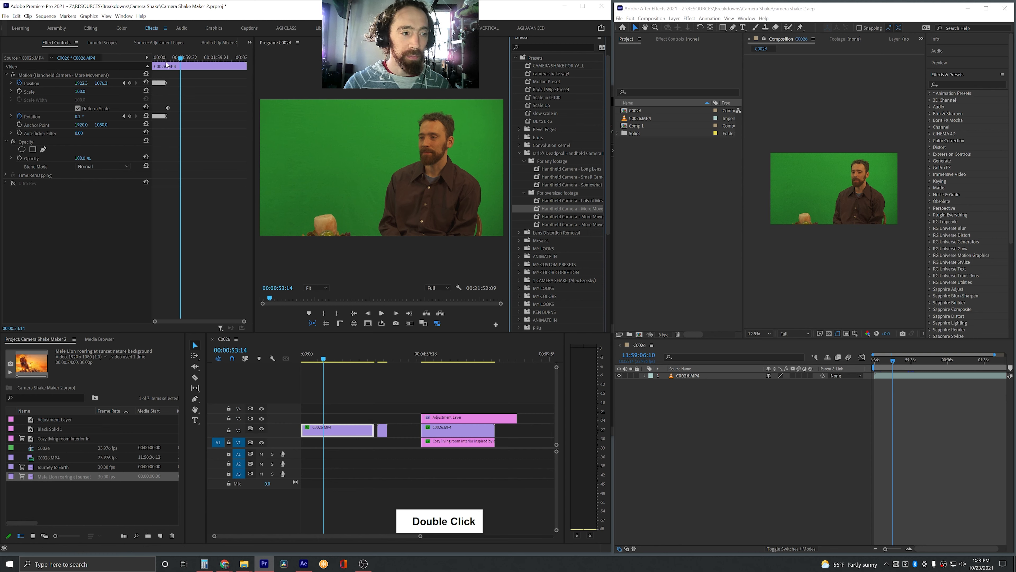
pyautogui.hotkey('ctrl', 'z')
# - Apply the Handheld Camera - Small Camcorder preset to the first green-screen clip and play it from near its start
pyautogui.moveTo(556, 177); pyautogui.dragTo(330, 428)
pyautogui.press('space')
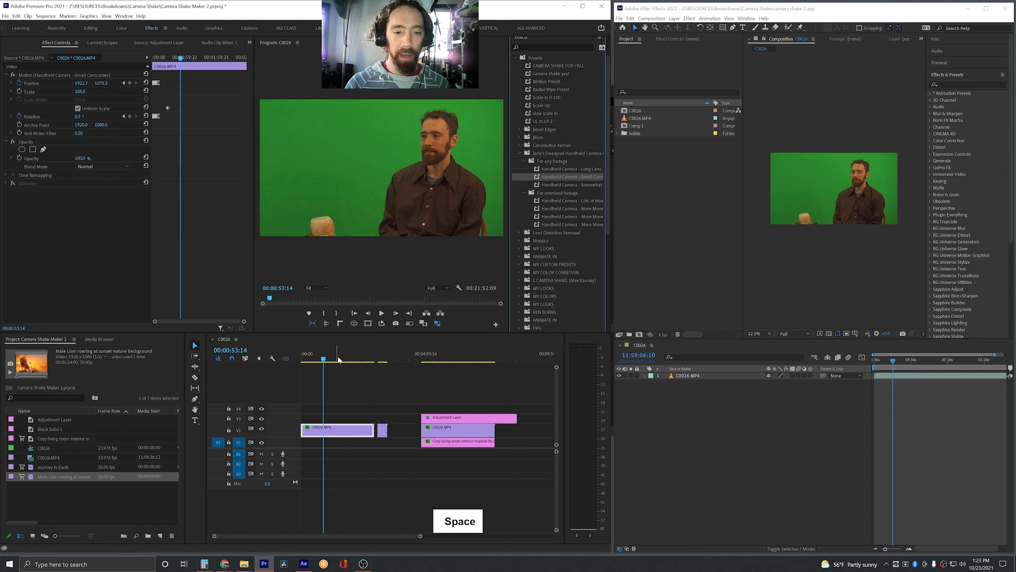
pyautogui.moveTo(310, 354); pyautogui.dragTo(304, 354)
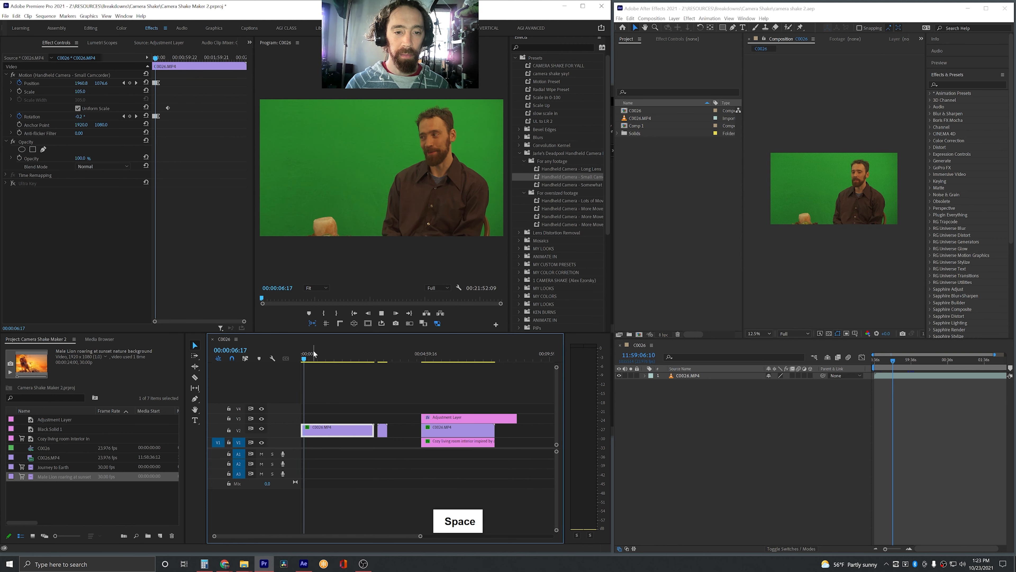
pyautogui.press('space')
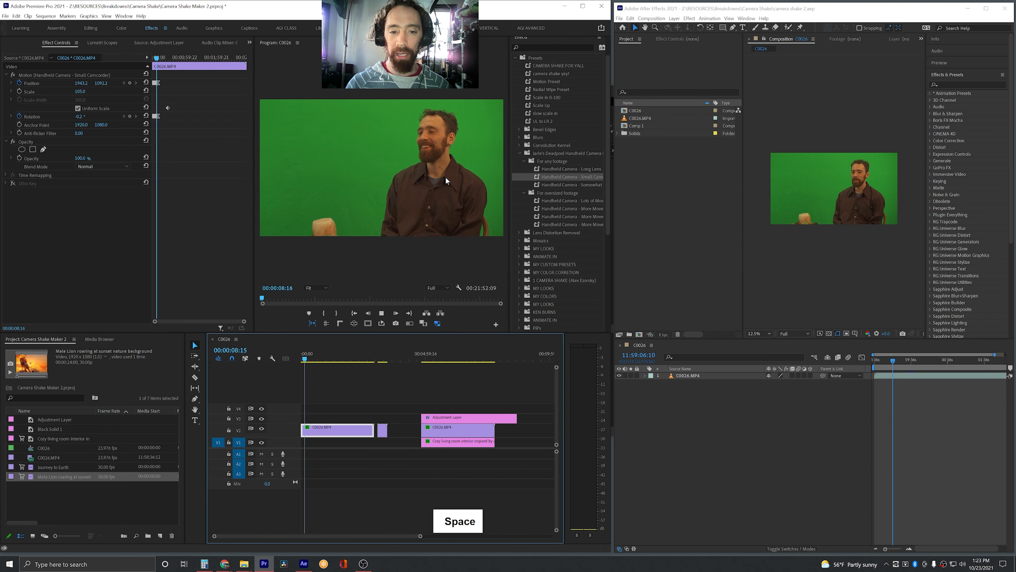
# - Watch the shaken green-screen clip in an enlarged program view, and inspect its Motion frame edges
pyautogui.press('`')
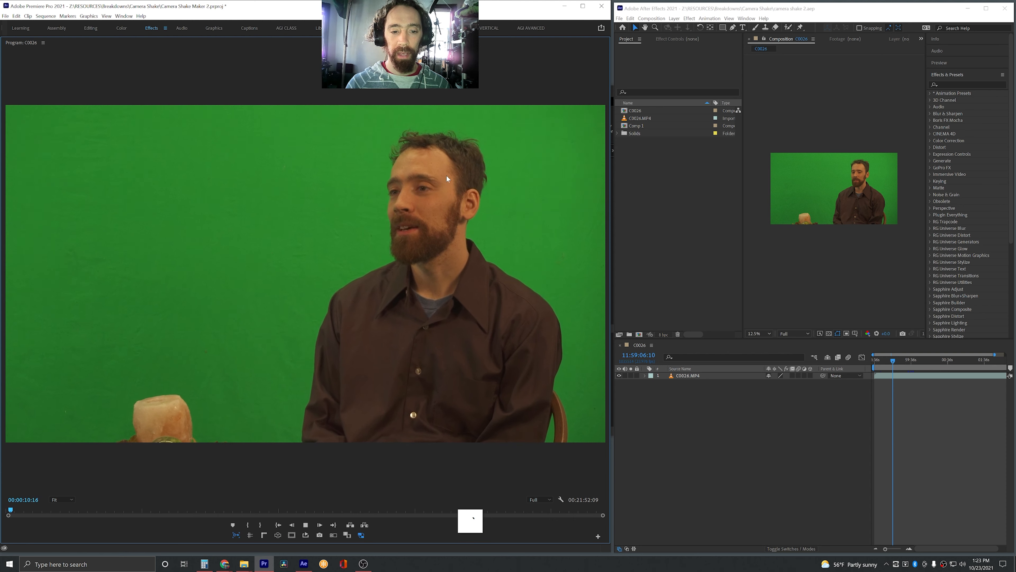
pyautogui.press('`')
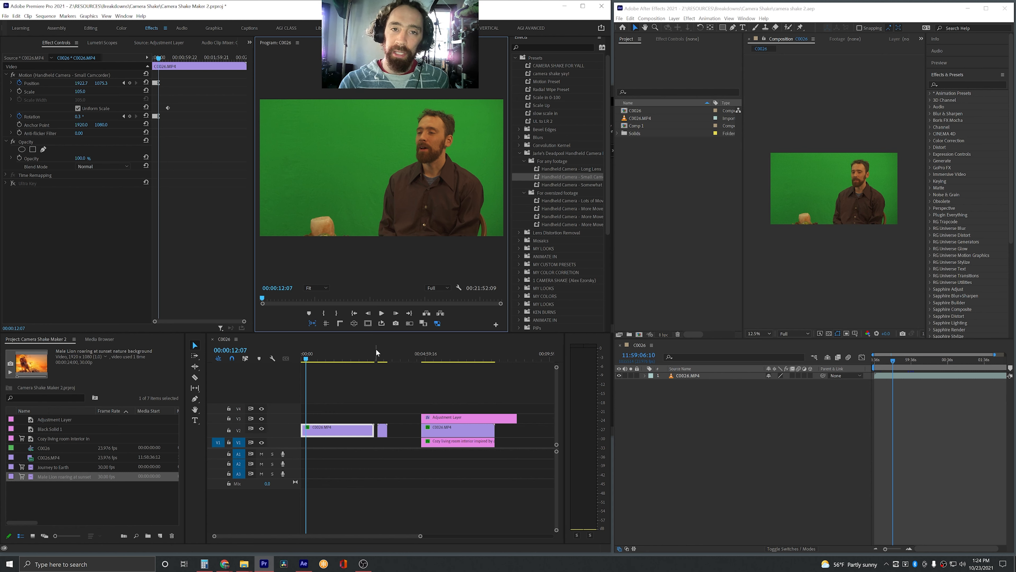
pyautogui.click(51, 76)
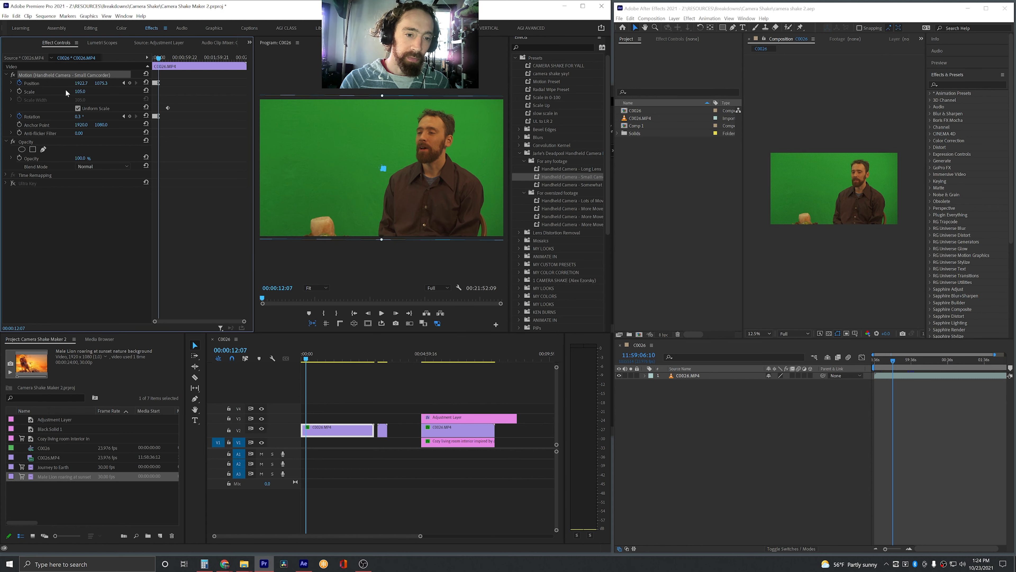
pyautogui.moveTo(304, 309); pyautogui.dragTo(316, 344)
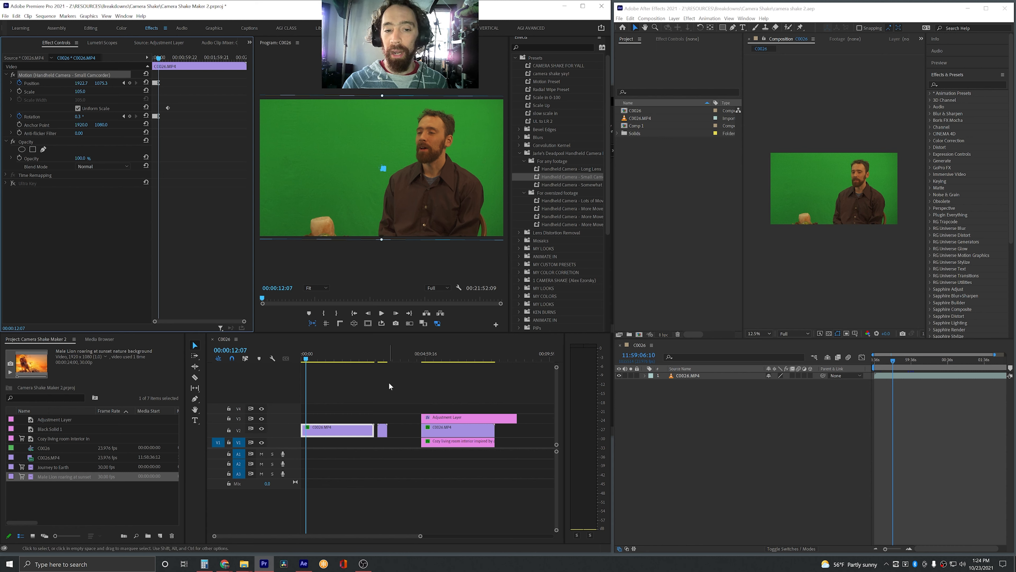
# - Remove the Position and Rotation keyframes from the lion clip and reset its Motion settings
pyautogui.click(380, 358)
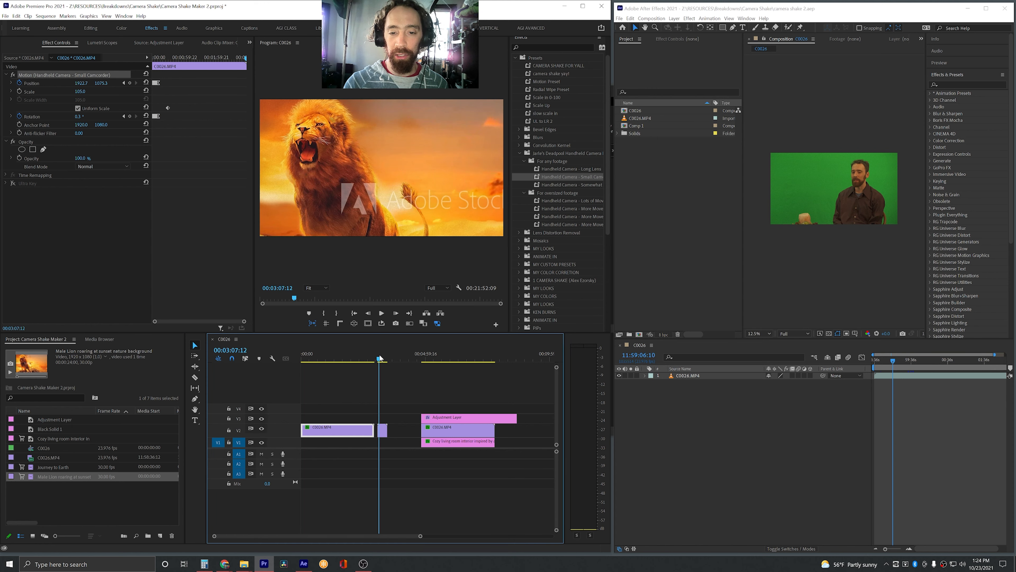
pyautogui.click(383, 435)
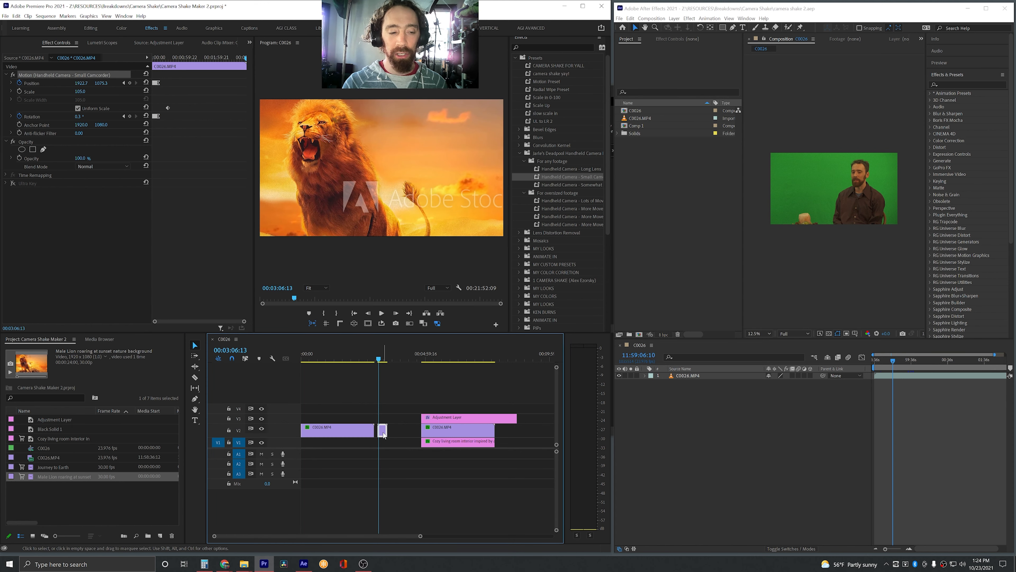
pyautogui.click(21, 86)
pyautogui.press('Return')
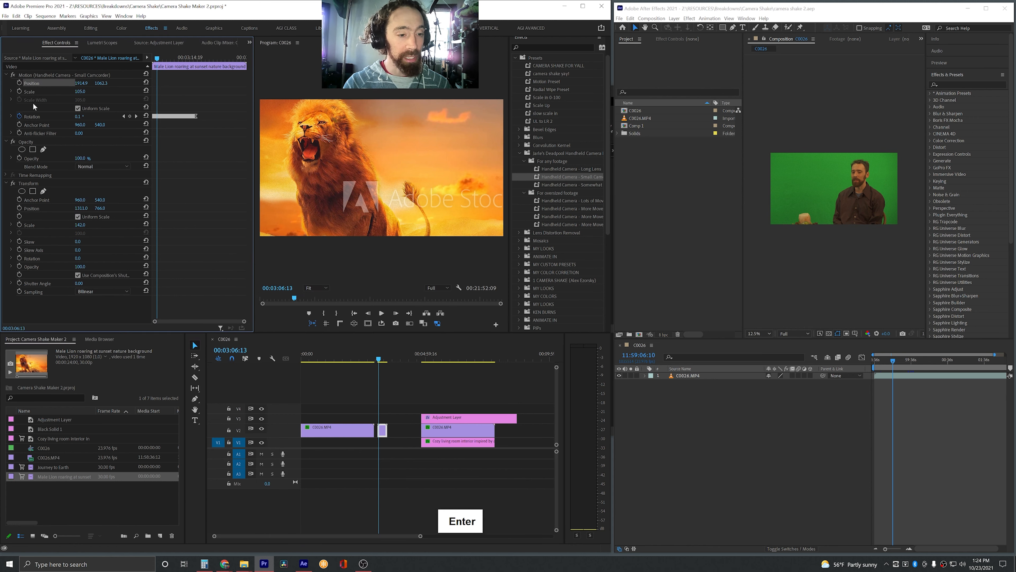
pyautogui.click(19, 116)
pyautogui.click(146, 73)
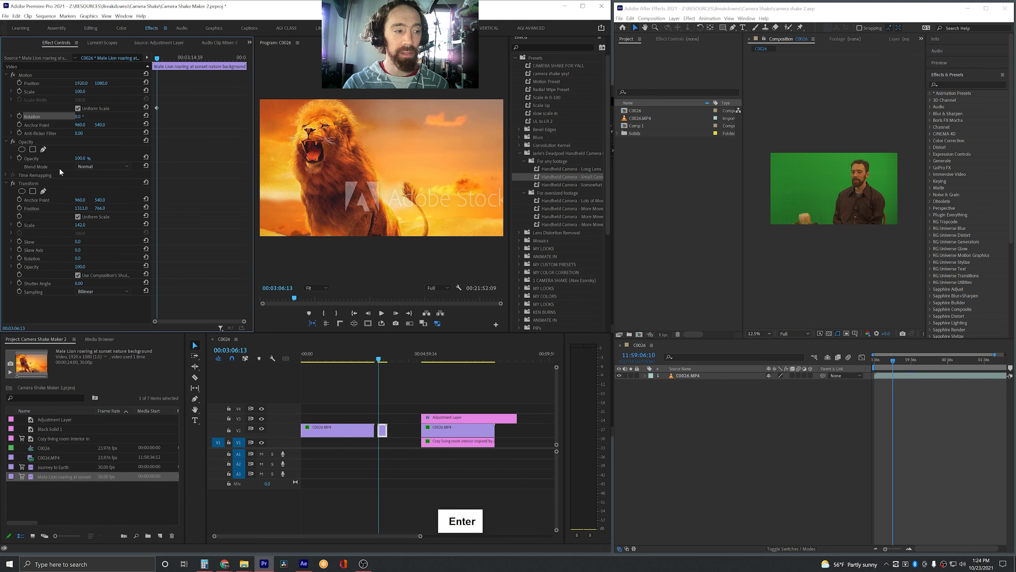
# - Delete the Transform effect from the lion clip
pyautogui.click(42, 182)
pyautogui.press('BackSpace')
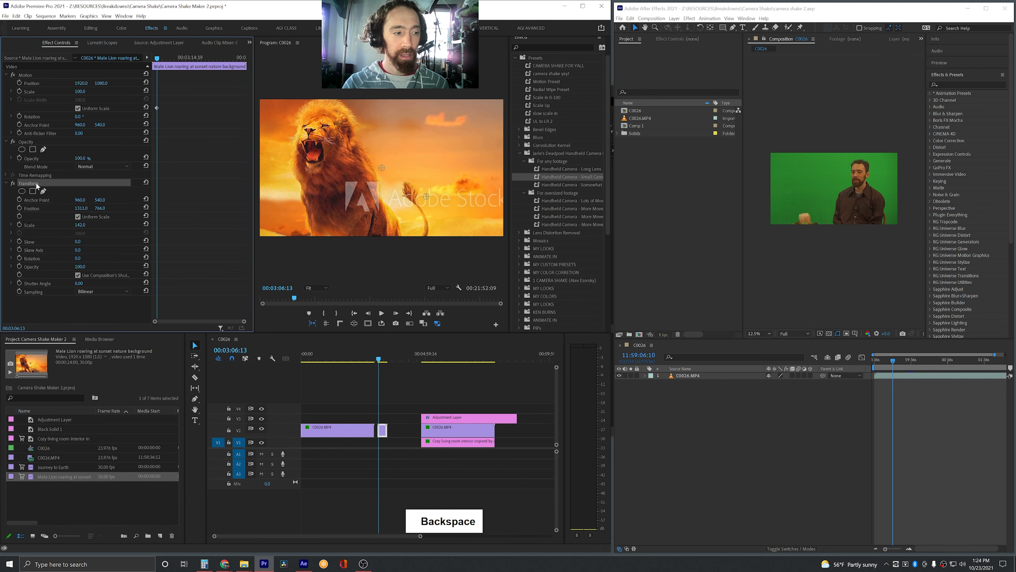
pyautogui.press('Delete')
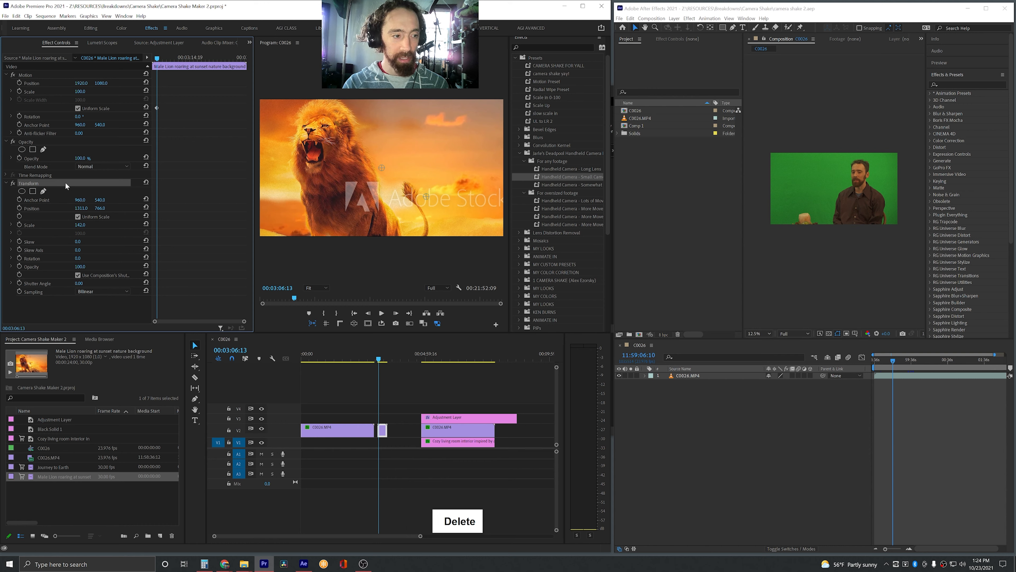
pyautogui.doubleClick(391, 429)
pyautogui.click(383, 429)
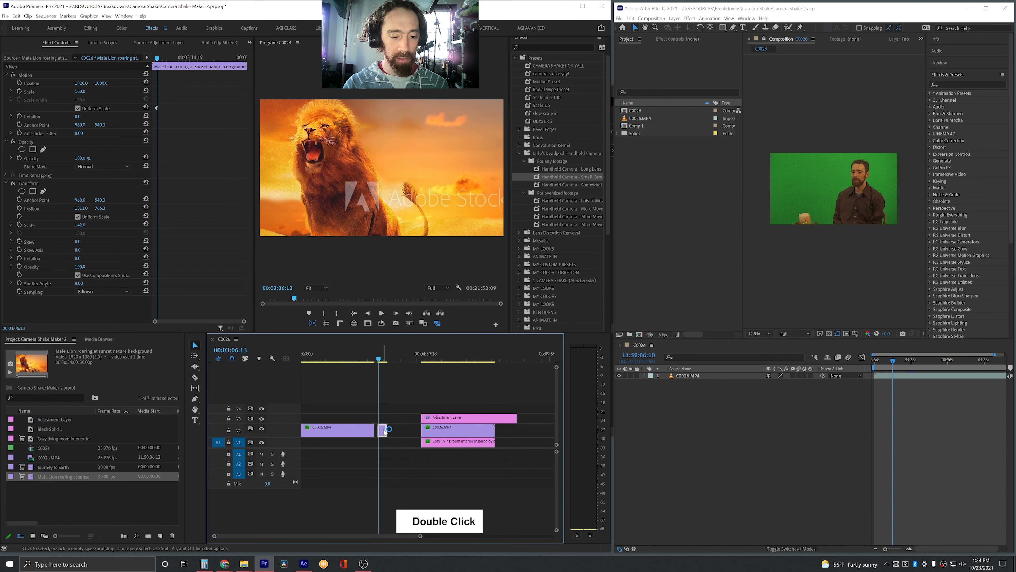
pyautogui.click(41, 183)
pyautogui.press('Delete')
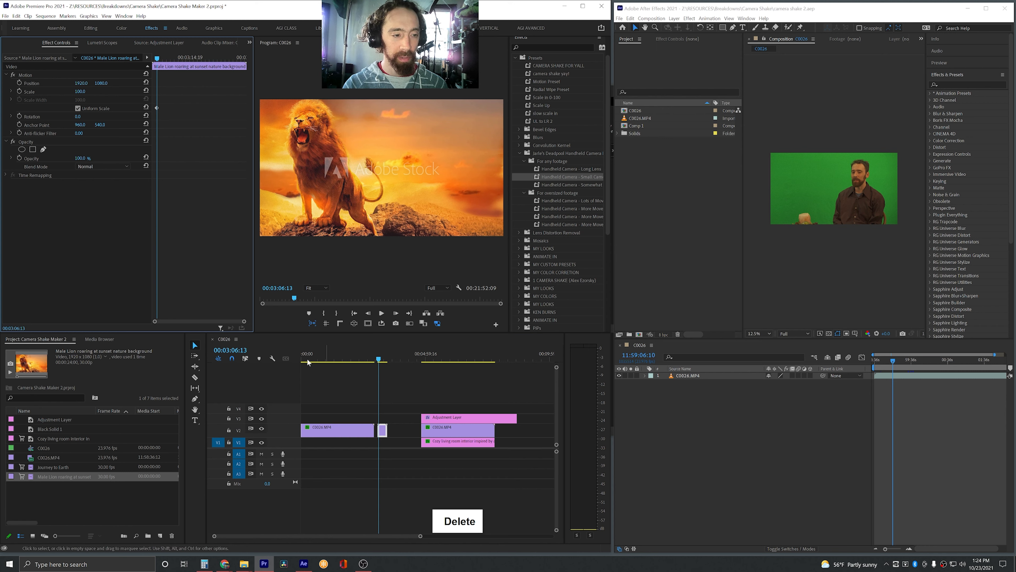
# - Turn off Scale to Frame Size for the lion clip
pyautogui.rightClick(382, 428)
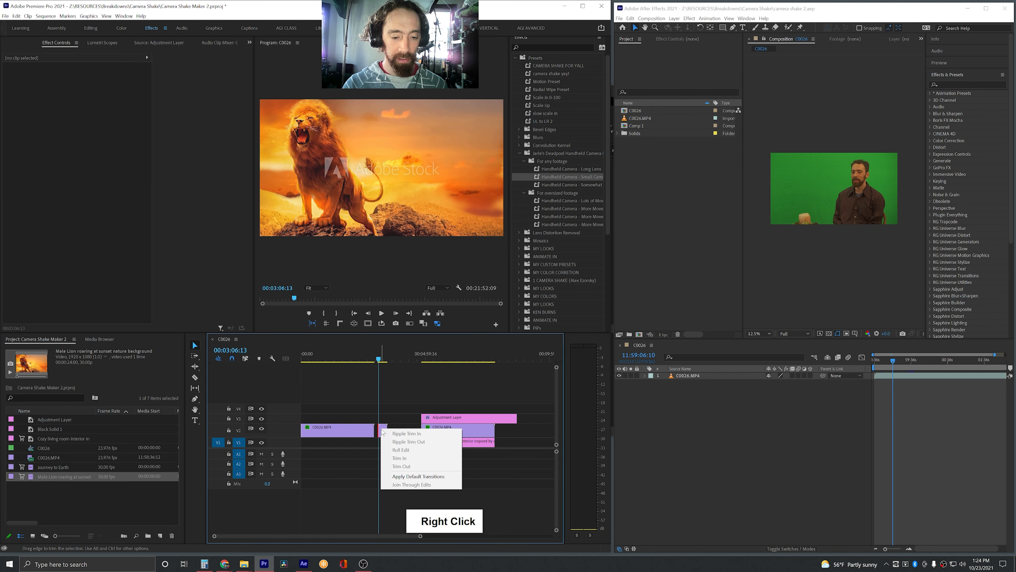
pyautogui.doubleClick(383, 431)
pyautogui.rightClick(384, 432)
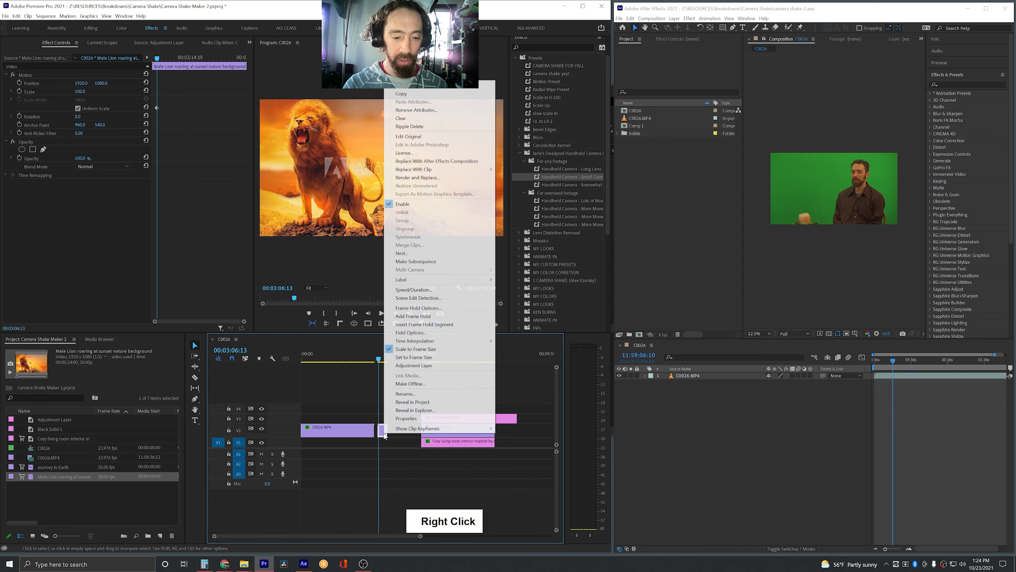
pyautogui.click(416, 349)
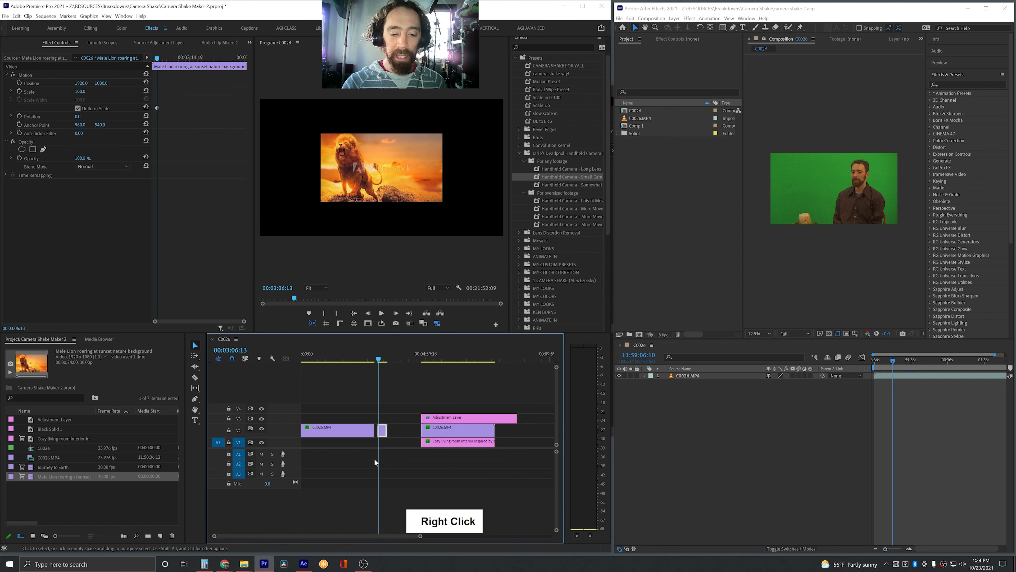
# - Set the lion clip's scale to 207 so it fills the frame
pyautogui.click(384, 429)
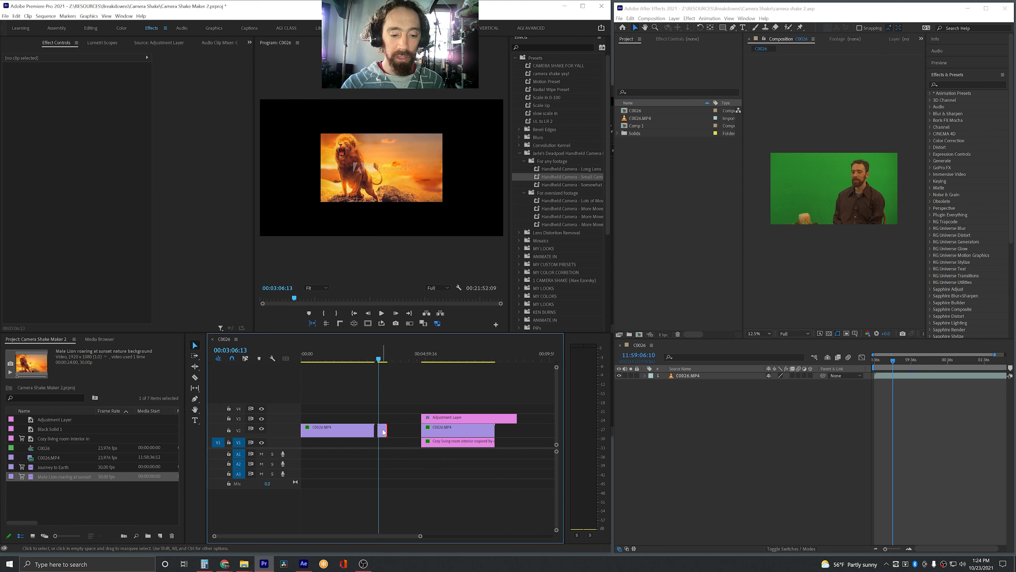
pyautogui.click(382, 430)
pyautogui.moveTo(84, 92); pyautogui.dragTo(127, 92)
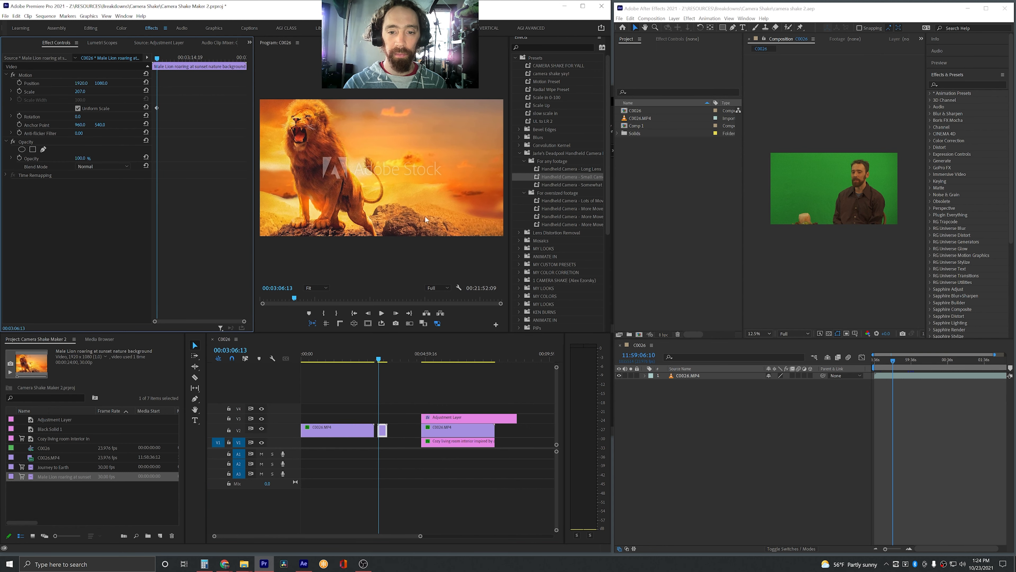
# - Apply the Handheld Camera - Small Camcorder preset to the lion clip and play a short stretch of it
pyautogui.moveTo(579, 175); pyautogui.dragTo(384, 429)
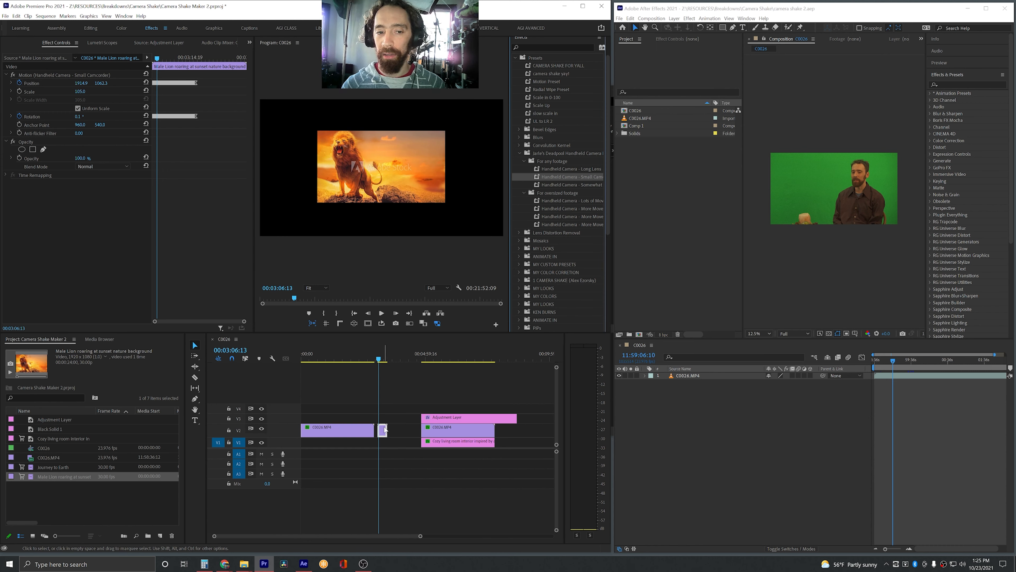
pyautogui.press('space')
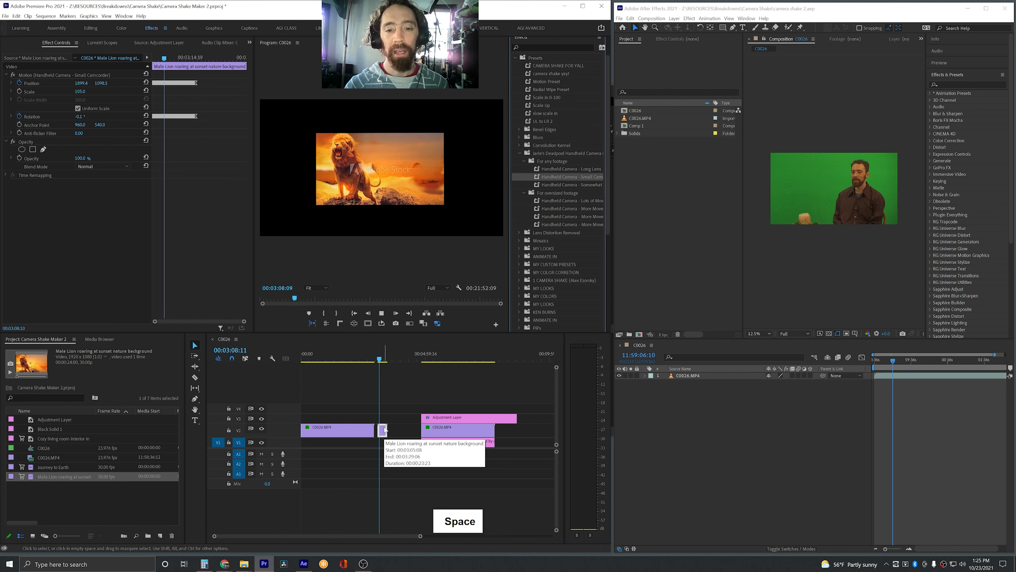
pyautogui.press('space')
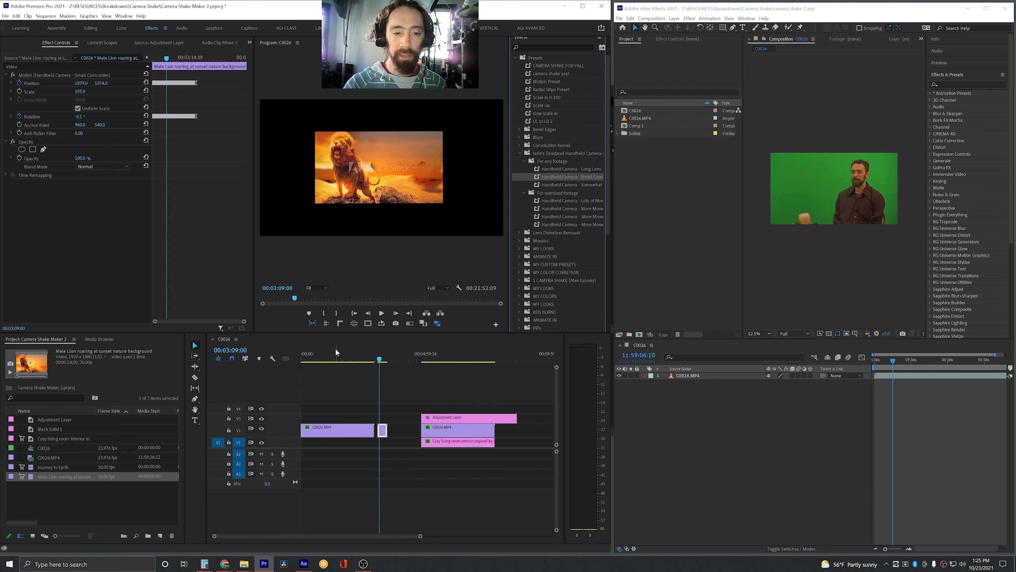
# - Set the first green-screen clip's scale to 100 and play it from near its start to check the frame edges
pyautogui.click(329, 355)
pyautogui.click(334, 428)
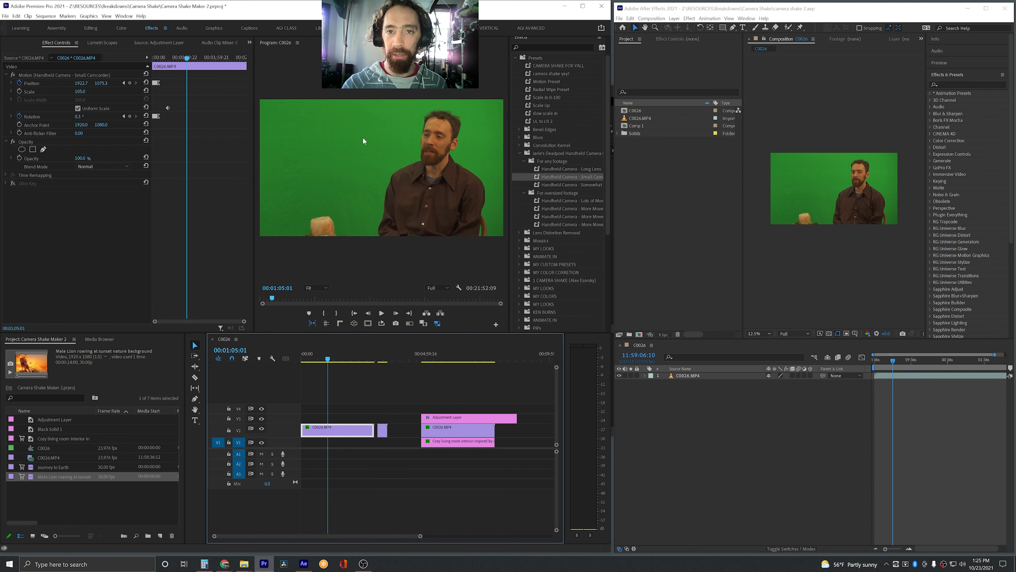
pyautogui.click(85, 91)
pyautogui.write('1')
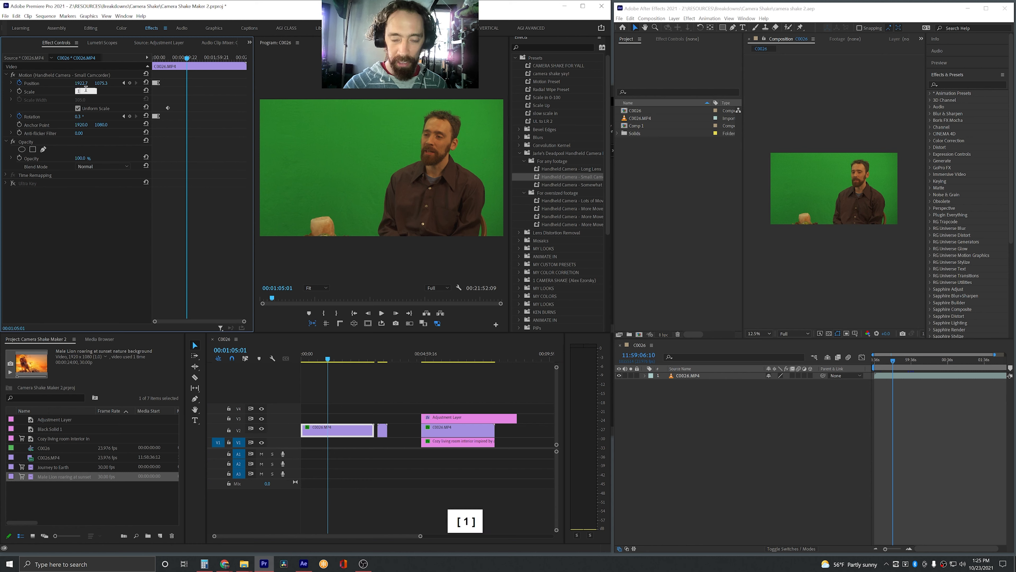
pyautogui.write('00')
pyautogui.press('Return')
pyautogui.press('space')
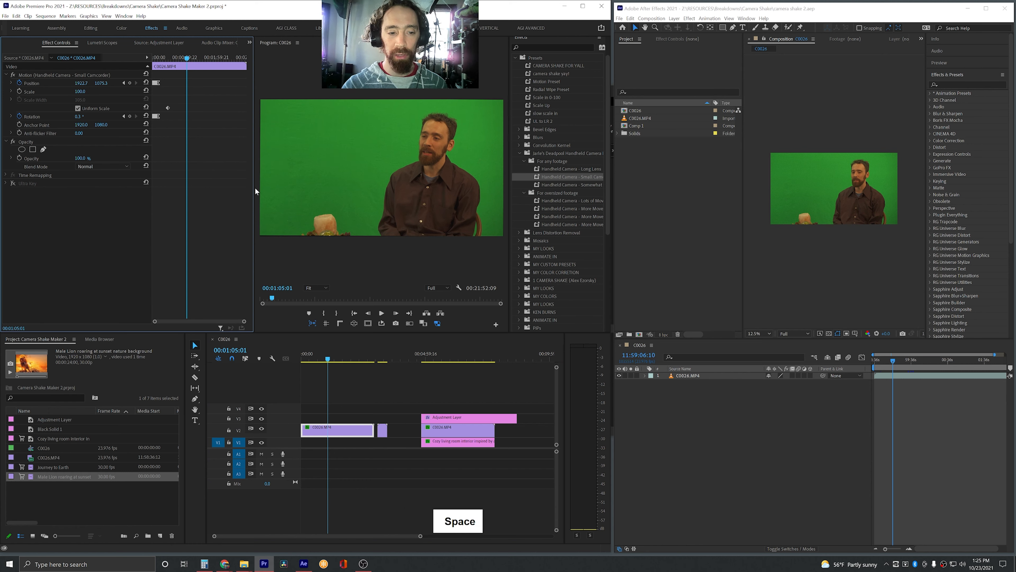
pyautogui.click(307, 359)
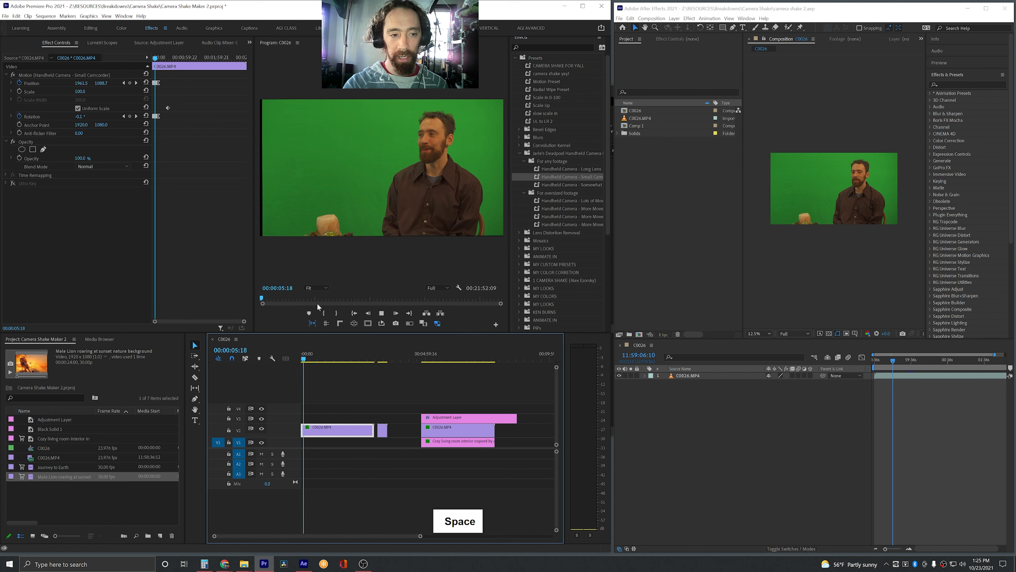
pyautogui.press('space')
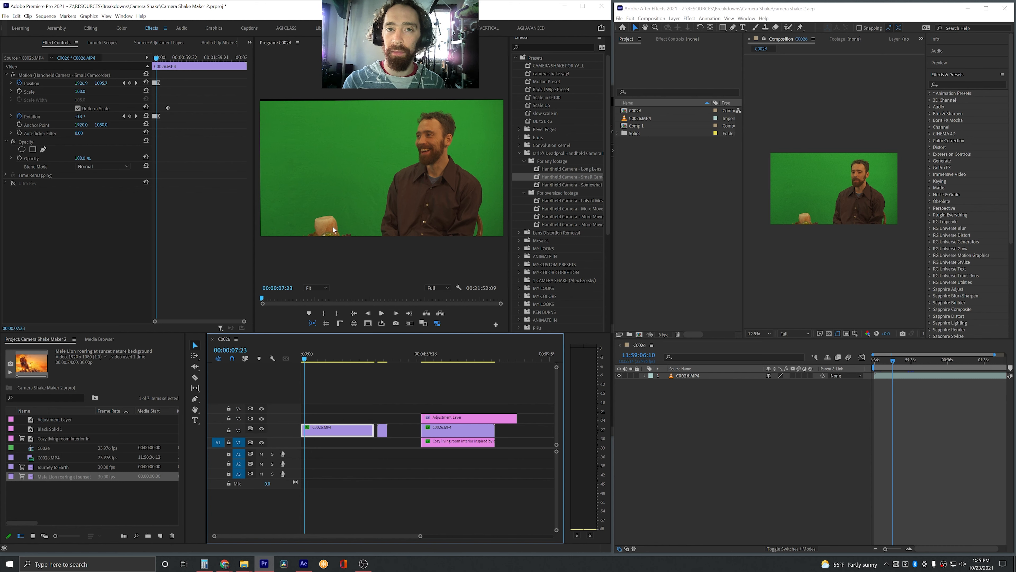
# - Try scaling the lion clip to 204 on top of the preset, play it, and undo the scaling
pyautogui.click(381, 357)
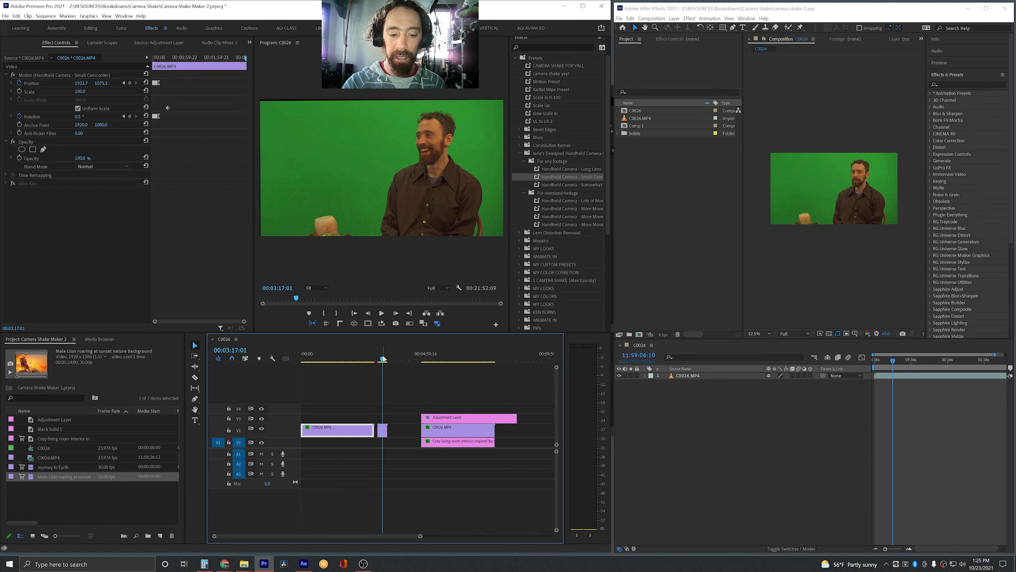
pyautogui.click(382, 431)
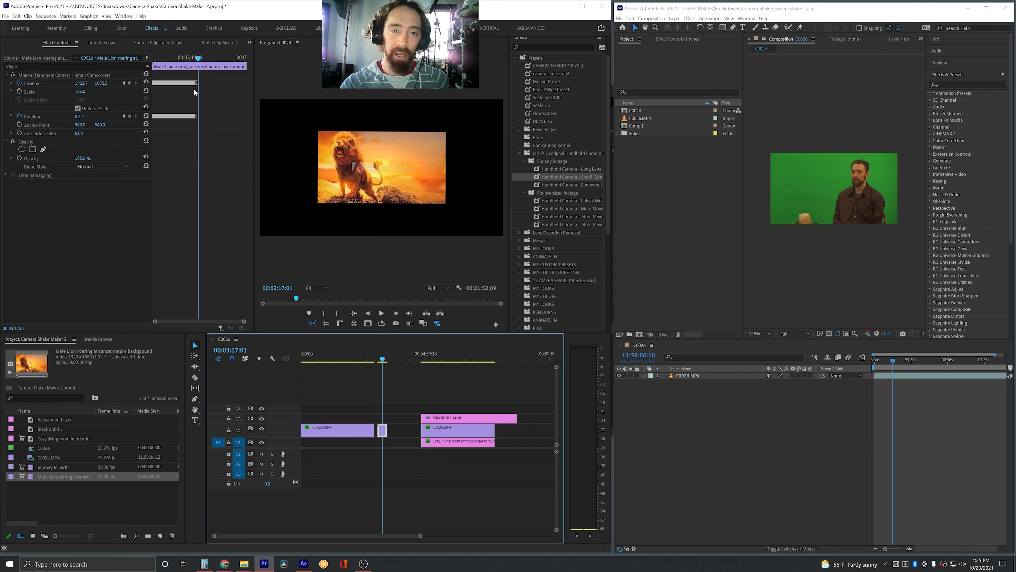
pyautogui.click(167, 61)
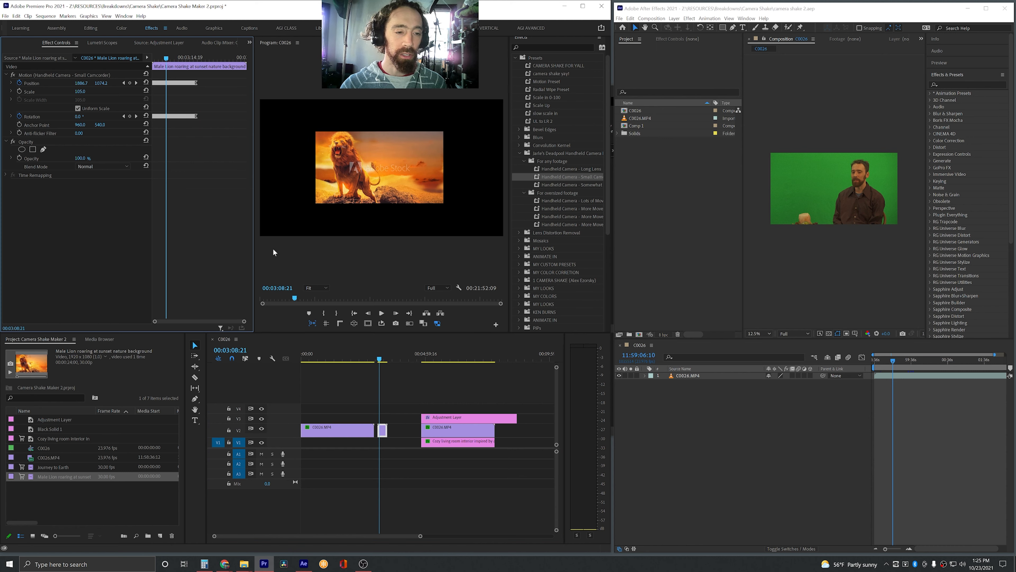
pyautogui.moveTo(77, 94); pyautogui.dragTo(117, 94)
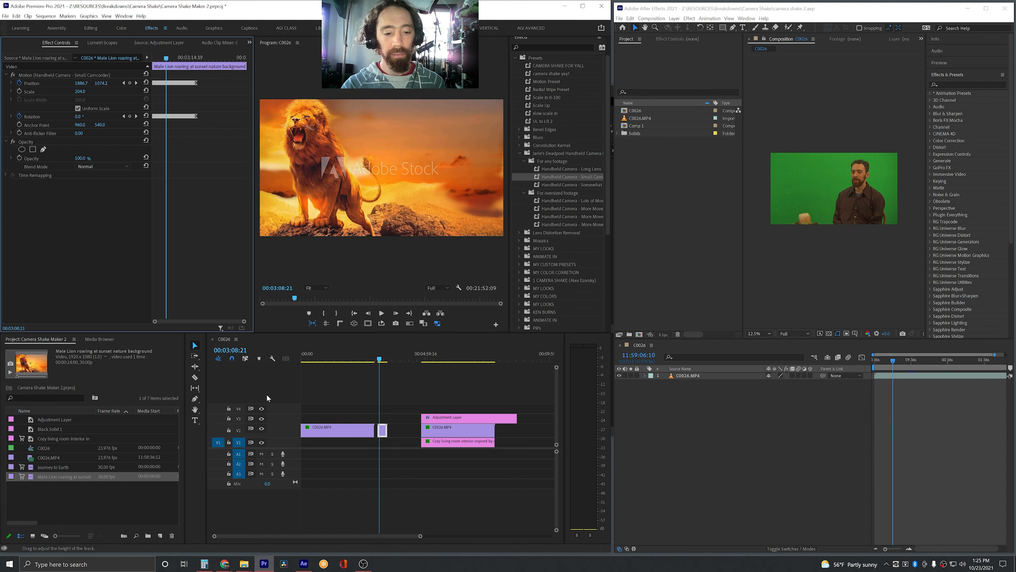
pyautogui.doubleClick(382, 431)
pyautogui.press('space')
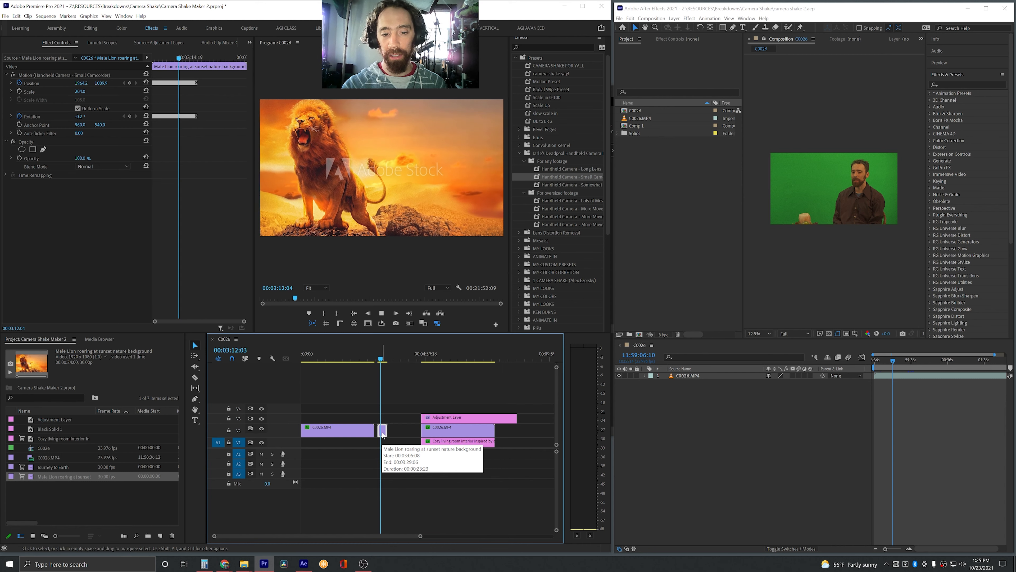
pyautogui.press('space')
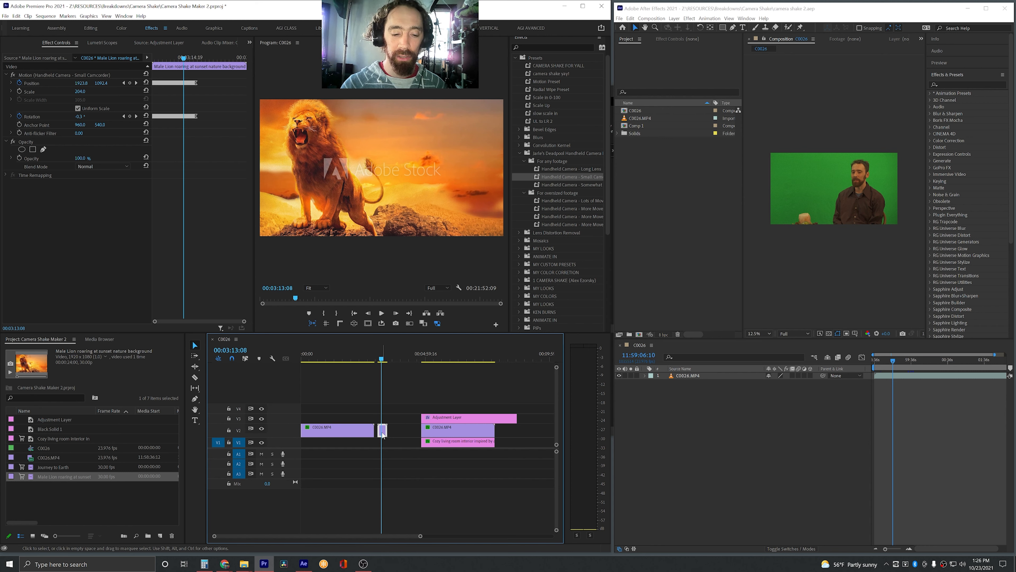
pyautogui.hotkey('ctrl', 'z')
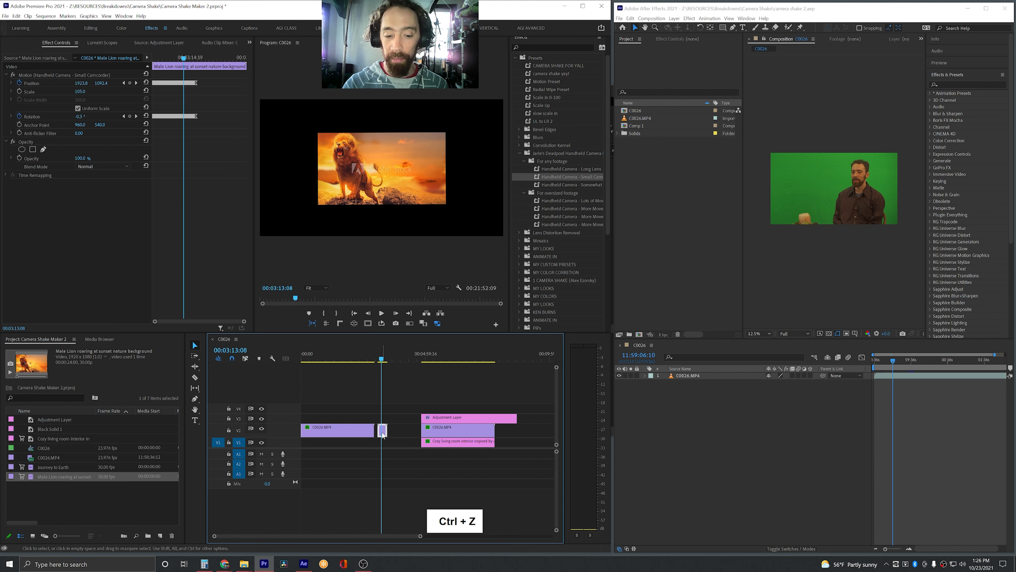
# - Try Set to Frame Size on the lion clip and undo it
pyautogui.rightClick(383, 435)
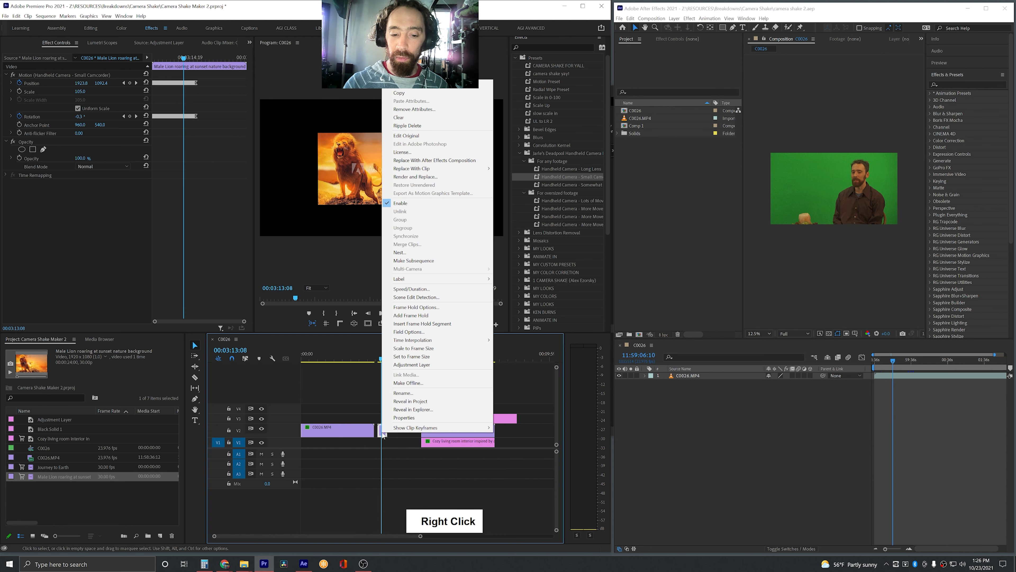
pyautogui.click(437, 359)
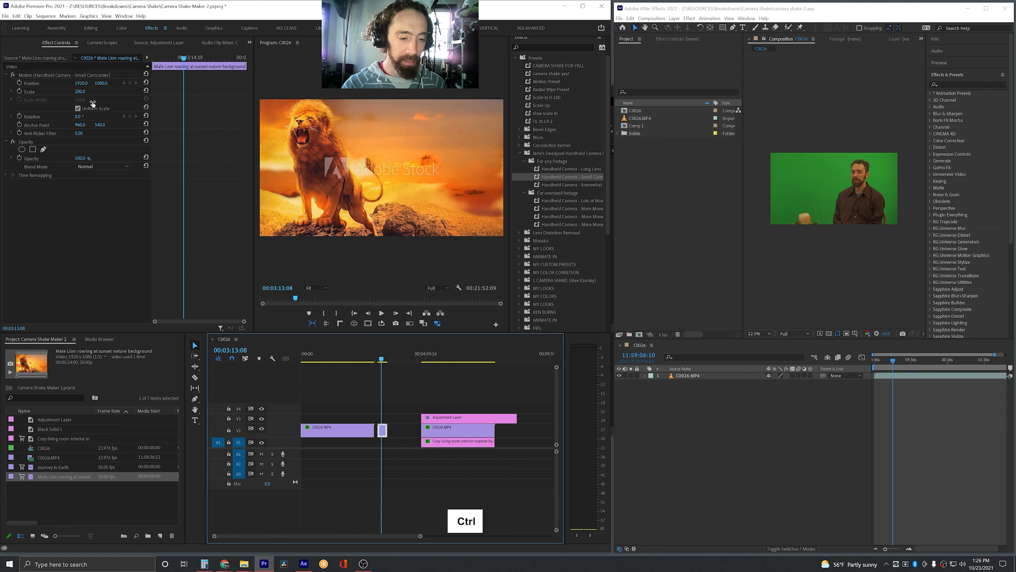
pyautogui.hotkey('ctrl', 'z')
# - Apply Scale to Frame Size to the lion clip and play a short stretch of it
pyautogui.rightClick(383, 431)
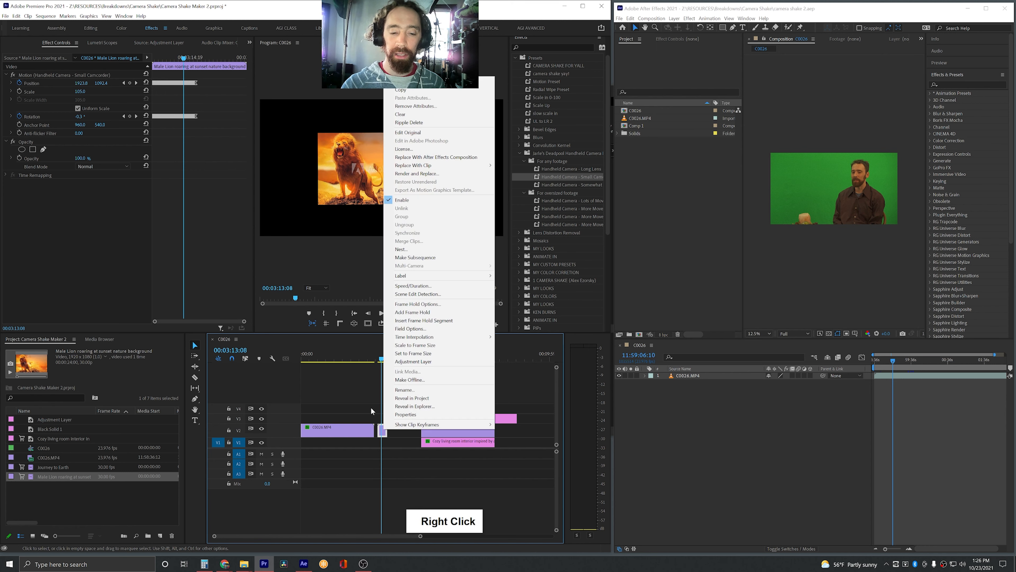
pyautogui.click(447, 346)
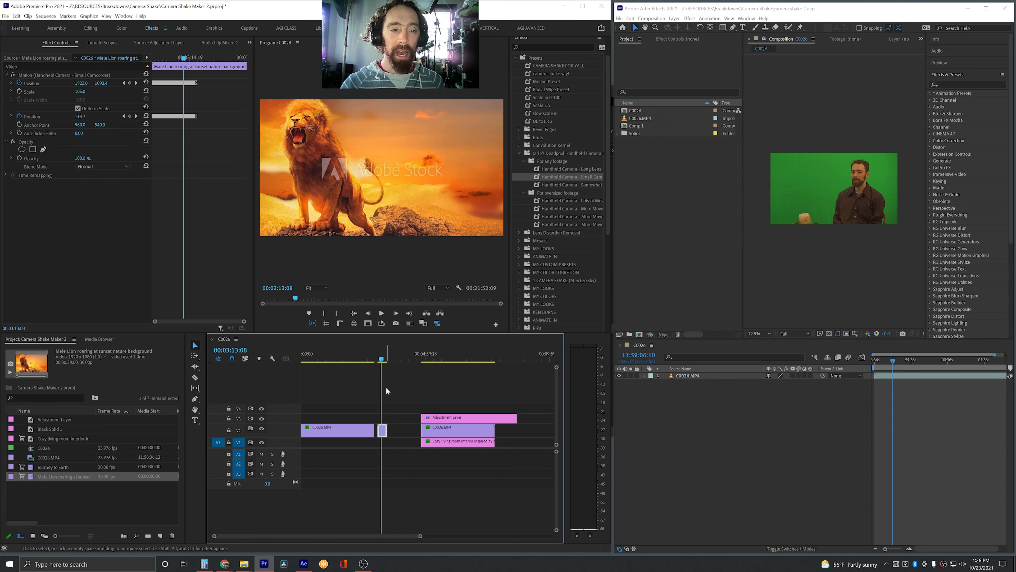
pyautogui.press('space')
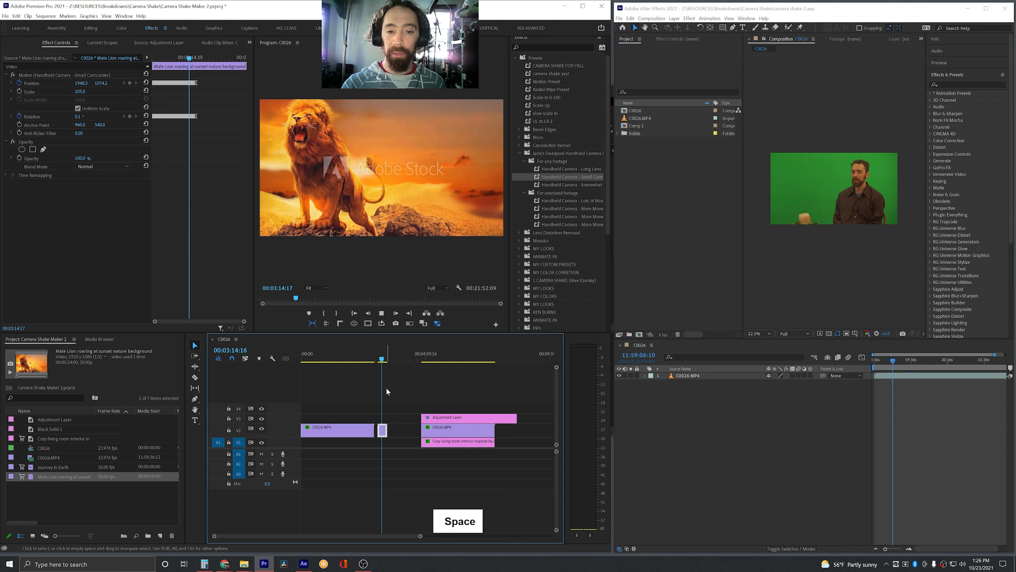
pyautogui.press('space')
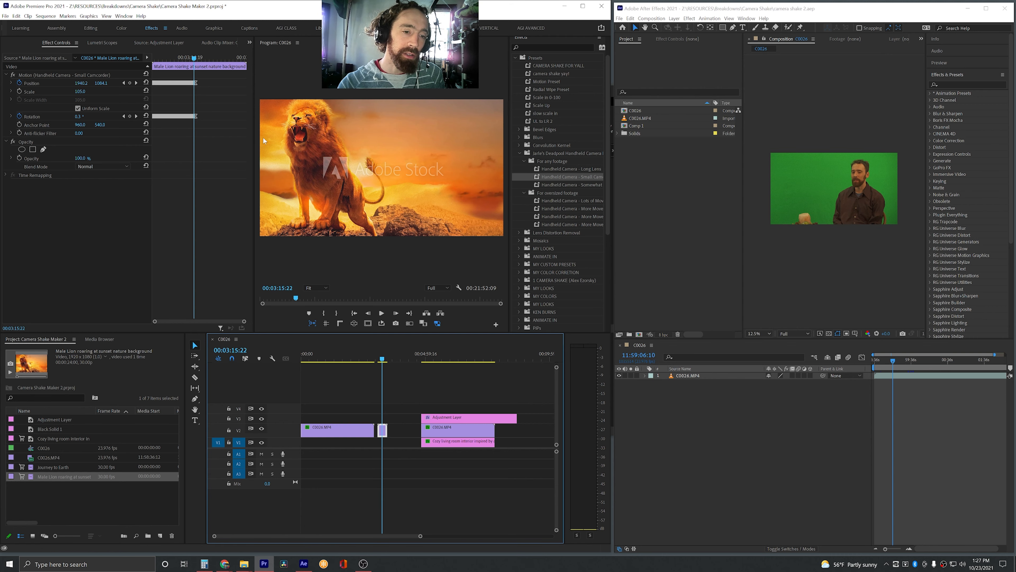
# - Inspect the lion frame in an enlarged program monitor and review the clip's frame-size scaling option
pyautogui.press('`')
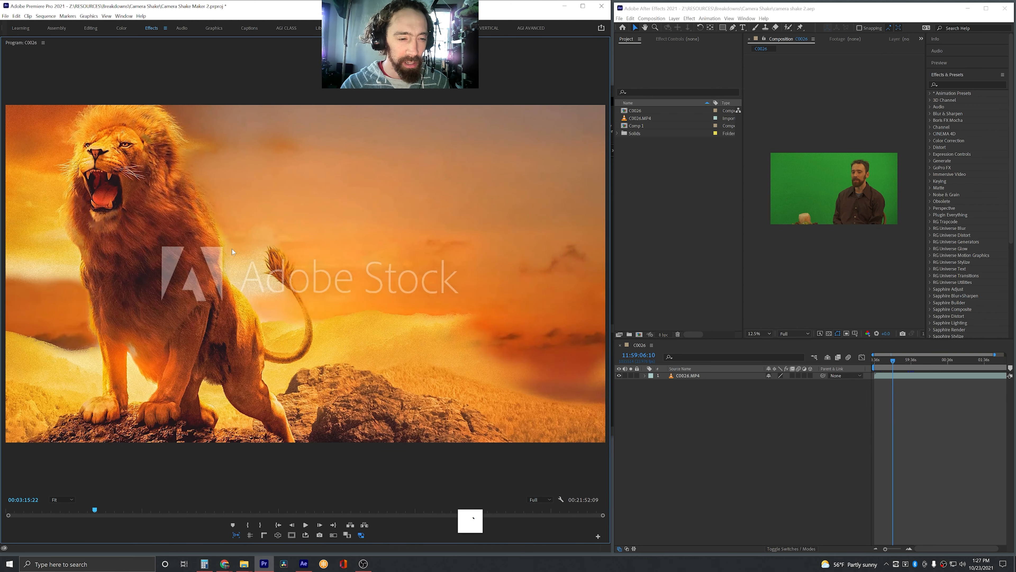
pyautogui.press('`')
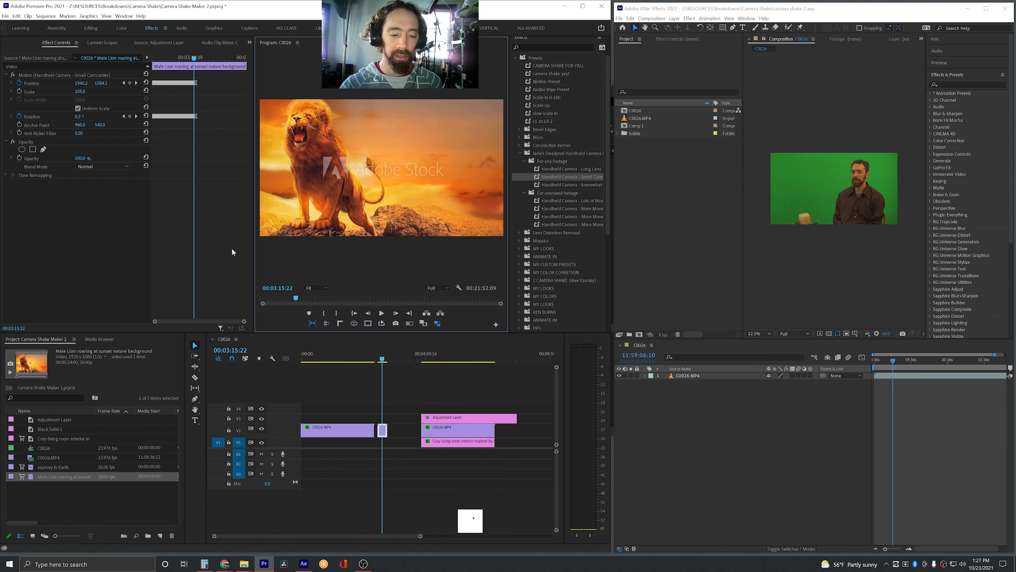
pyautogui.rightClick(382, 430)
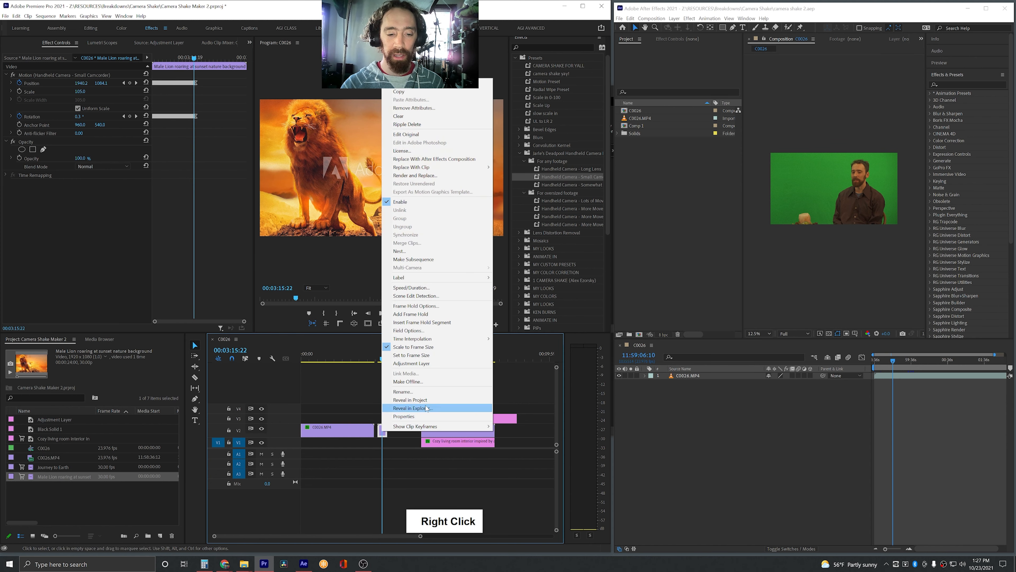
pyautogui.click(355, 395)
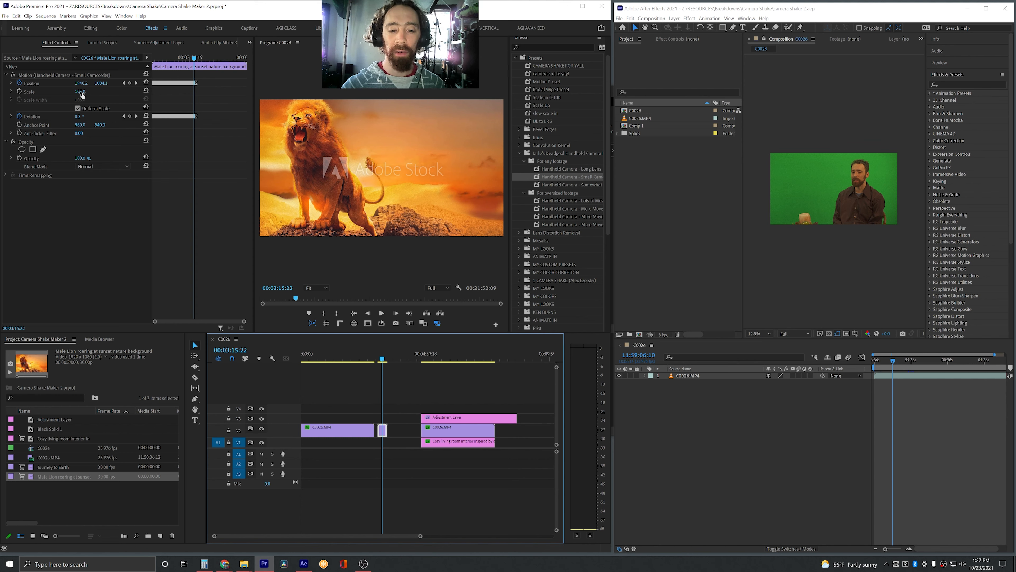
# - Split the first green-screen clip at about 00:00:44:23 and select its second part
pyautogui.click(428, 418)
pyautogui.click(320, 352)
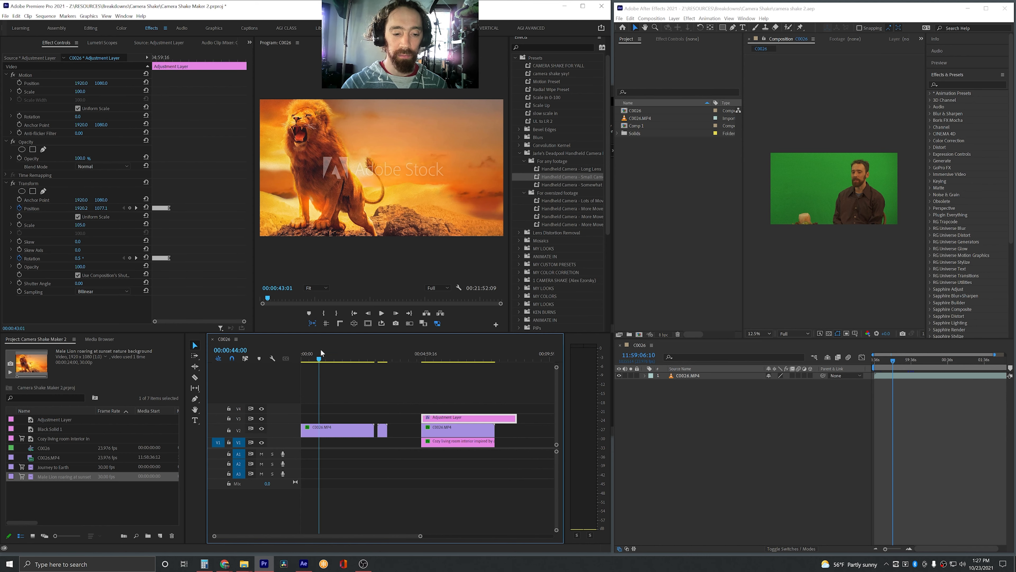
pyautogui.click(319, 428)
pyautogui.press('v')
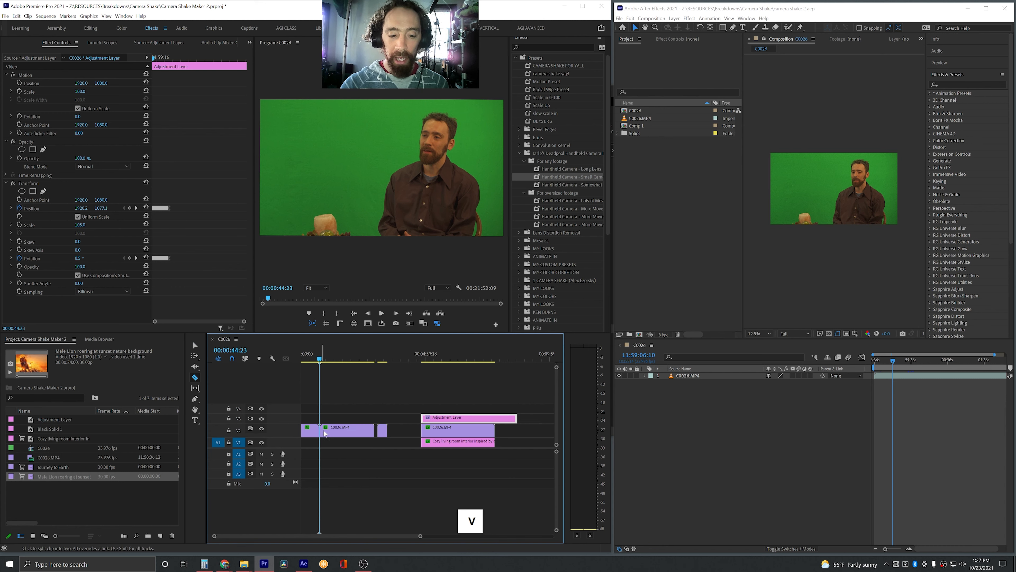
pyautogui.click(344, 429)
# - Turn off position and rotation keyframing on the second green-screen part, reset its Motion settings, and delete the leftover keyframe
pyautogui.click(337, 359)
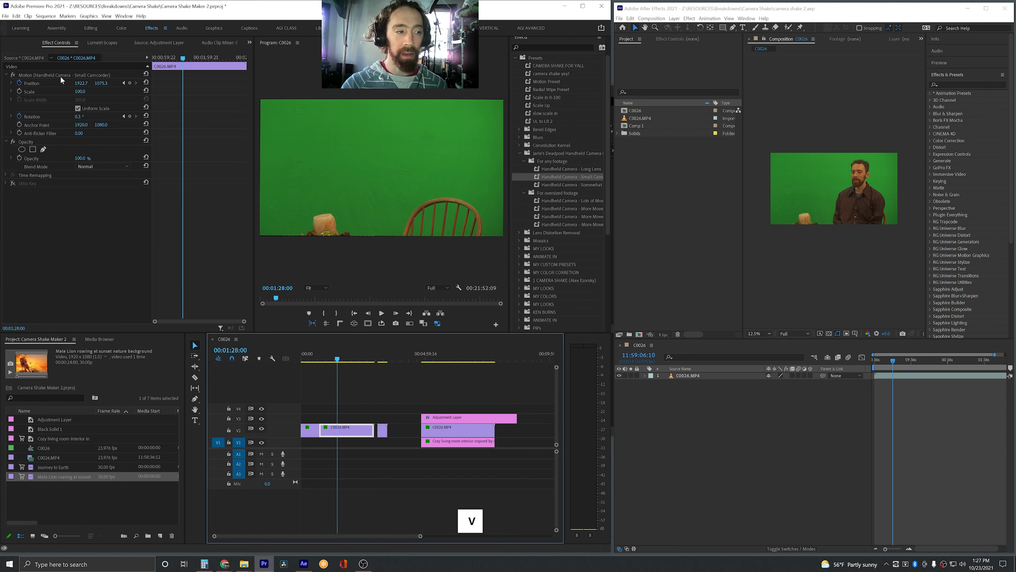
pyautogui.click(19, 82)
pyautogui.press('Return')
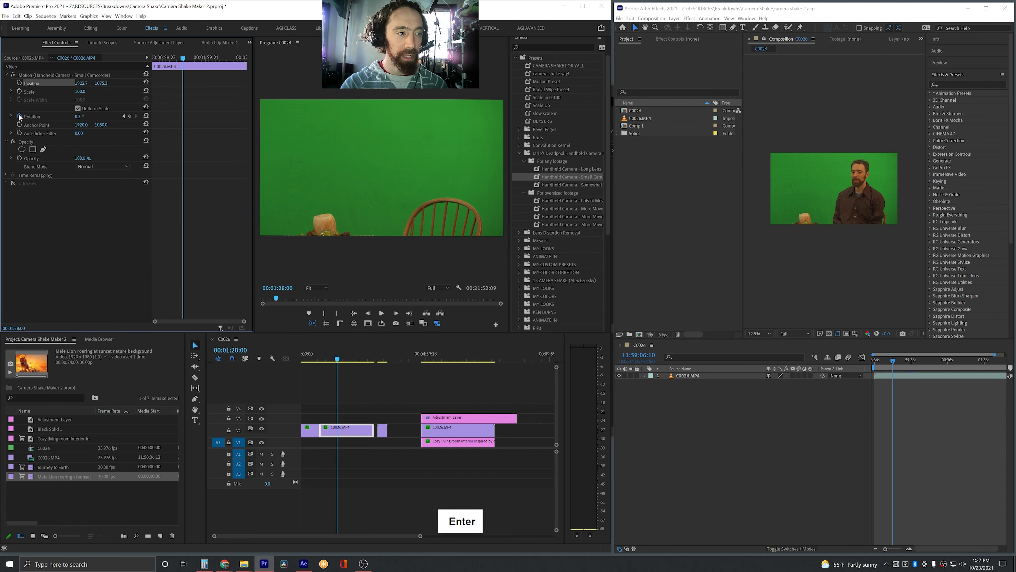
pyautogui.click(324, 355)
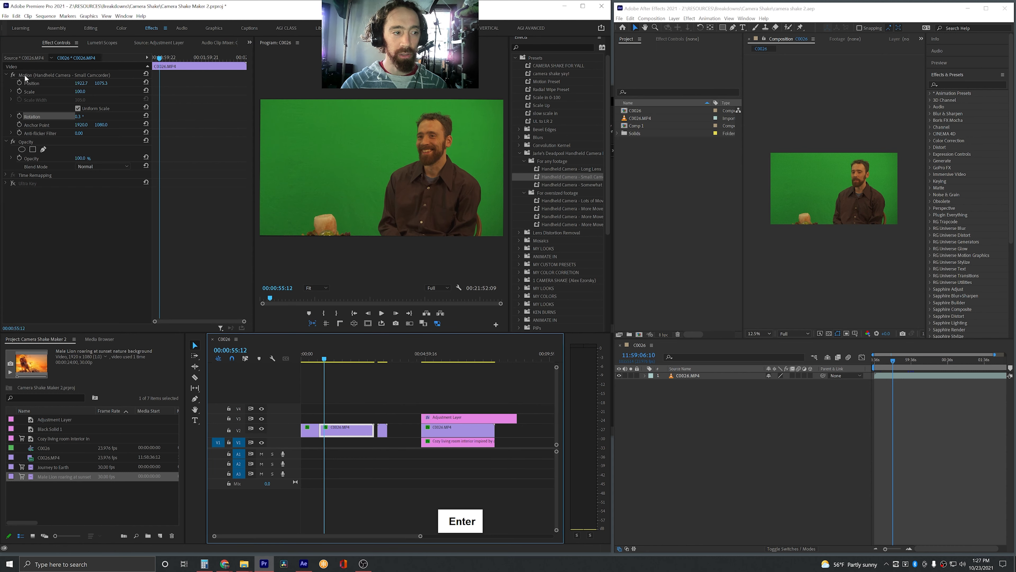
pyautogui.click(64, 74)
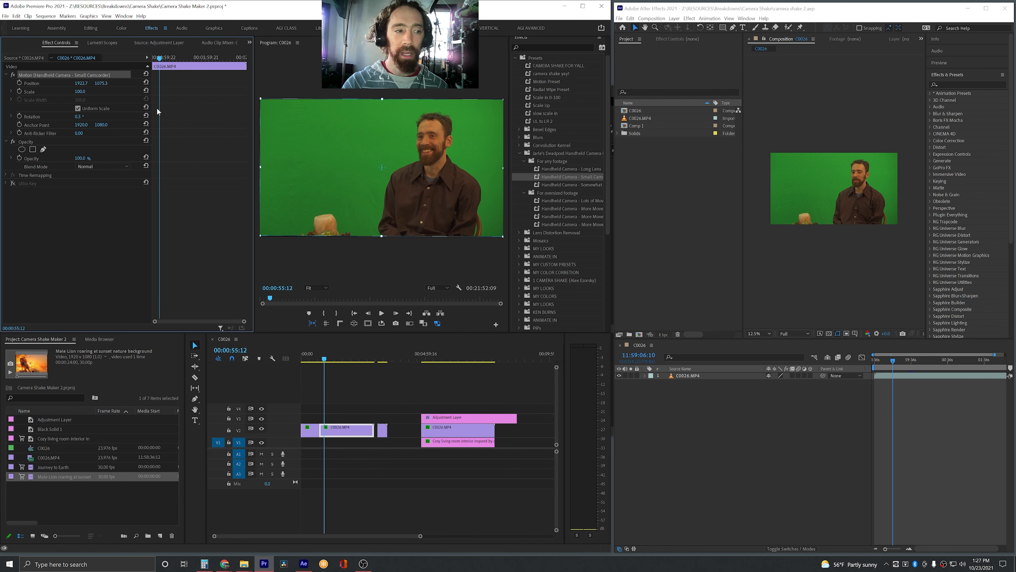
pyautogui.click(146, 74)
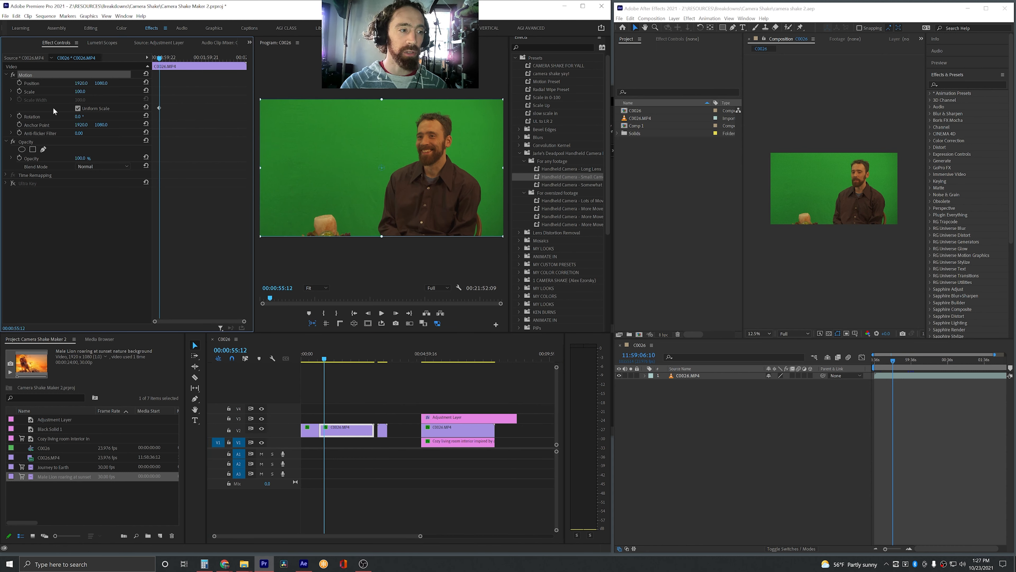
pyautogui.press('BackSpace')
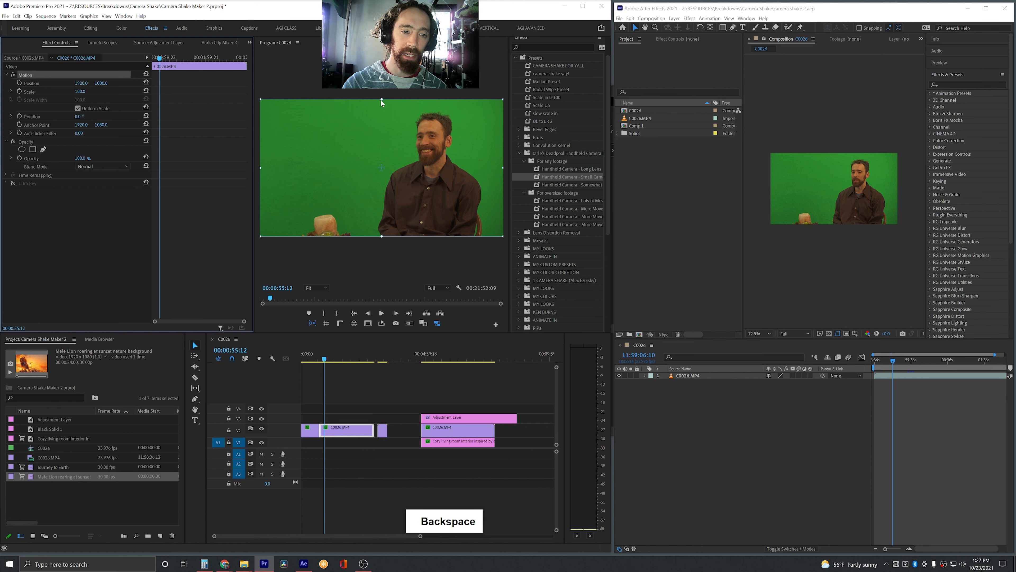
# - Reframe the second green-screen part at a scale of about 143.5 and apply the Handheld Camera - Small Camcorder preset over it
pyautogui.moveTo(381, 99); pyautogui.dragTo(382, 70)
pyautogui.moveTo(465, 135); pyautogui.dragTo(431, 156)
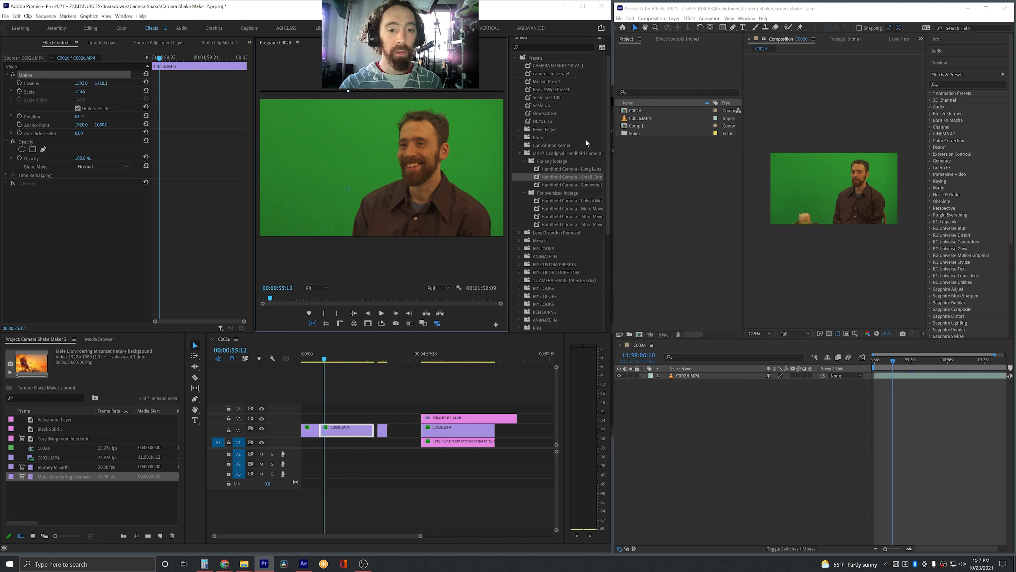
pyautogui.moveTo(92, 224); pyautogui.dragTo(123, 209)
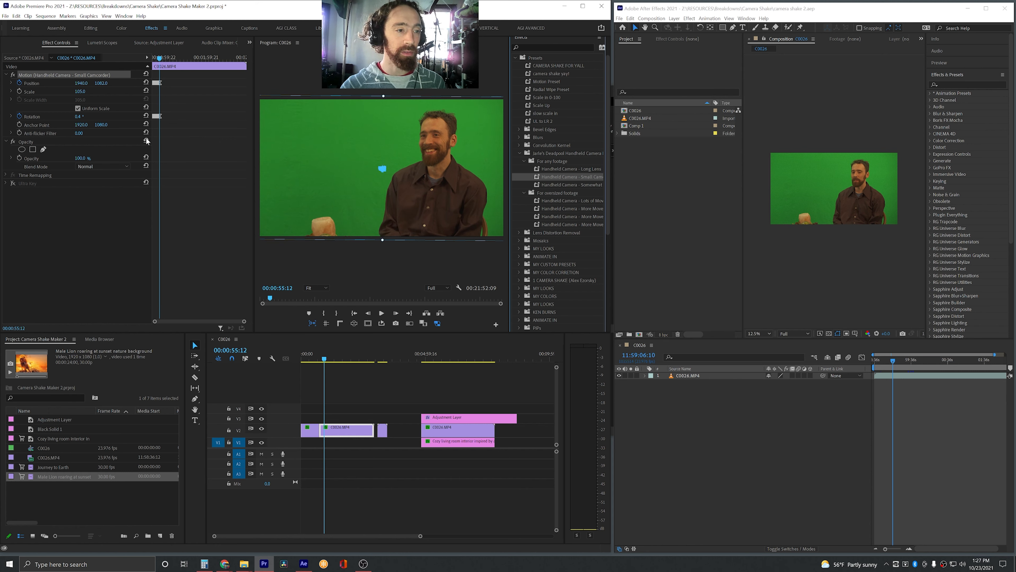
pyautogui.moveTo(159, 59); pyautogui.dragTo(156, 61)
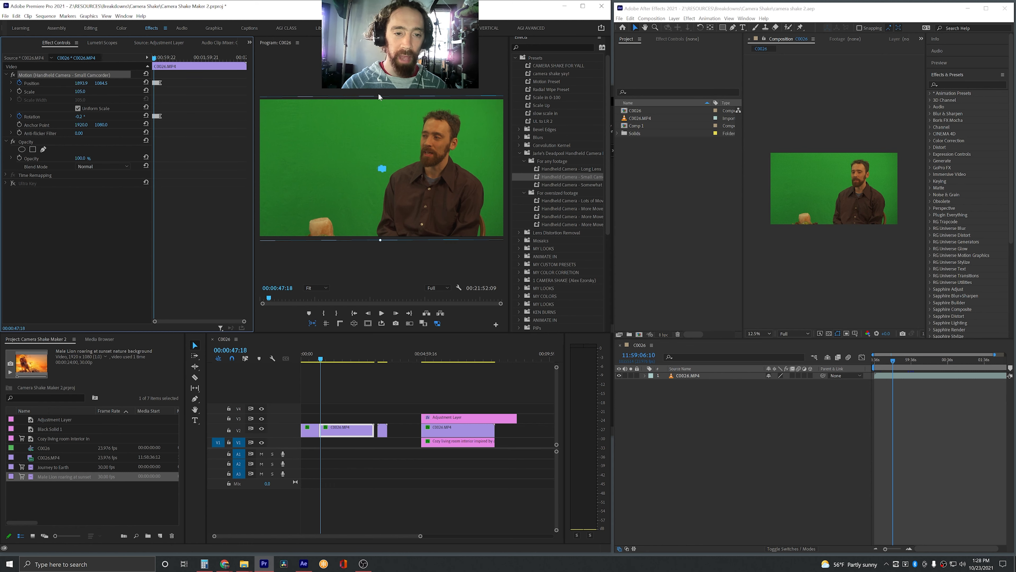
# - Enlarge and reposition the second green-screen part to a scale of about 156.5 on top of the preset and play it briefly
pyautogui.moveTo(379, 95)
pyautogui.mouseDown()
pyautogui.moveTo(407, 101)
pyautogui.moveTo(387, 112)
pyautogui.mouseUp()
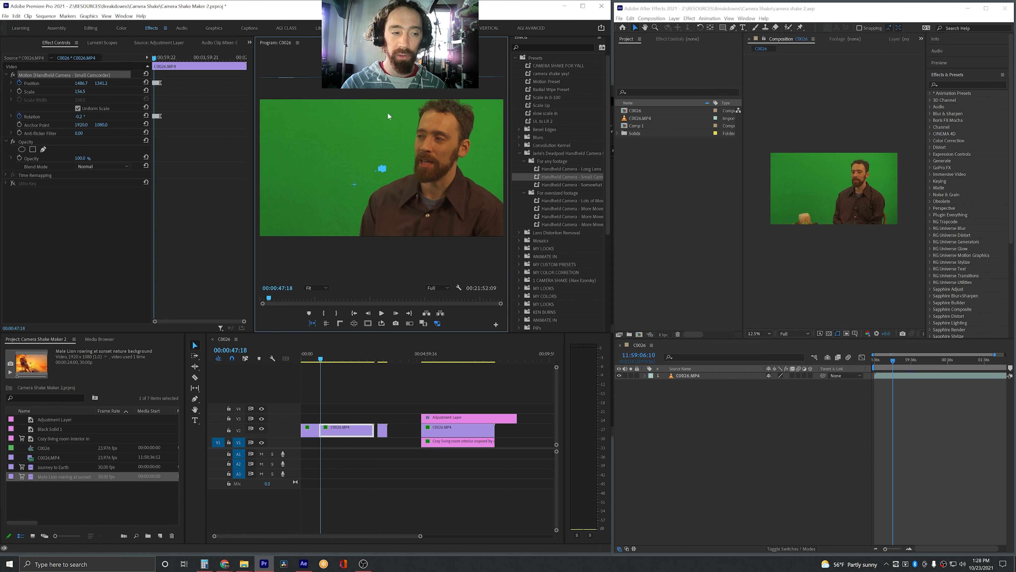
pyautogui.click(45, 84)
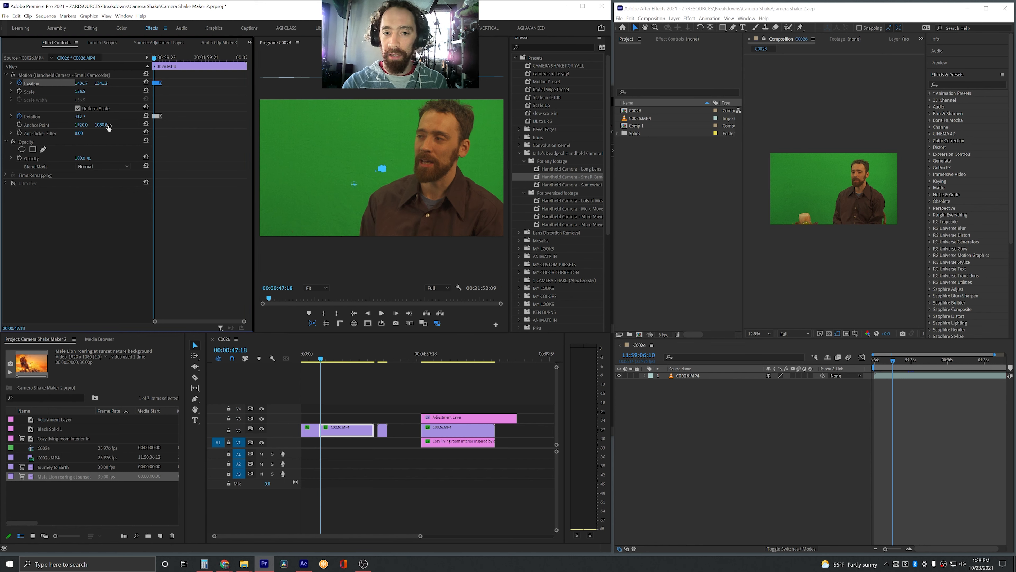
pyautogui.press('space')
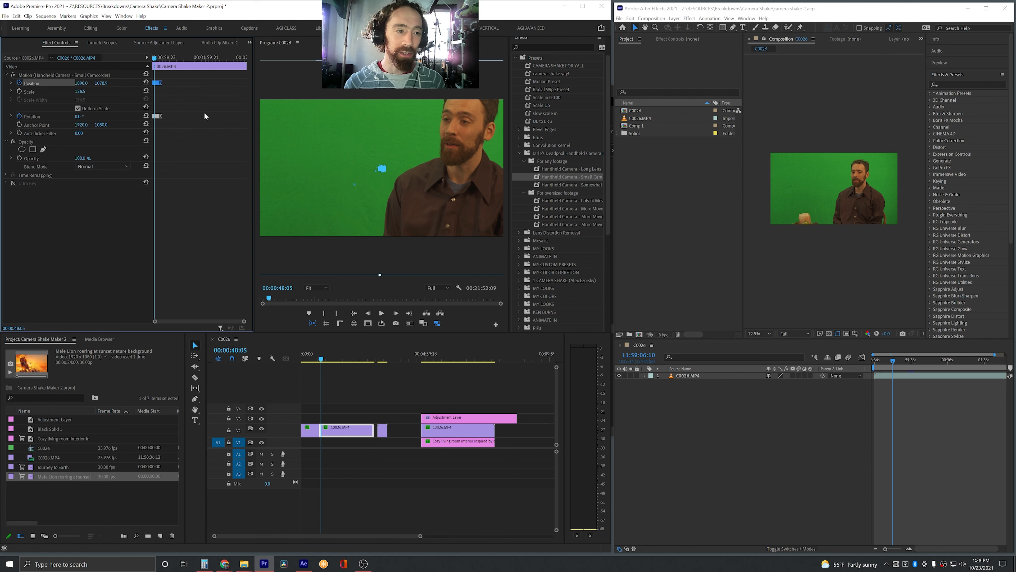
# - Undo the reframing, preset and split on the first green-screen clip
pyautogui.click(567, 46)
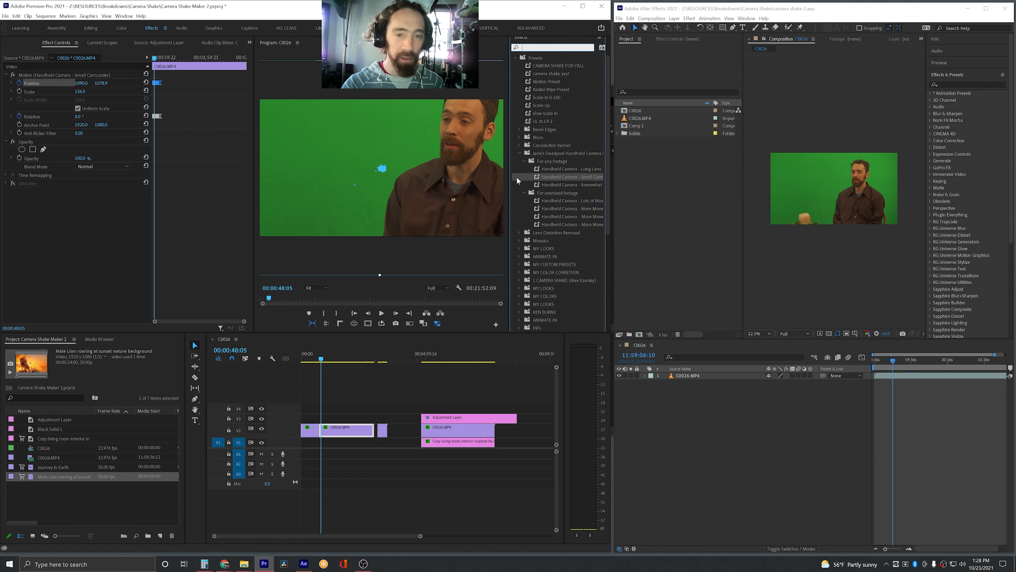
pyautogui.hotkey('ctrl', 'z')
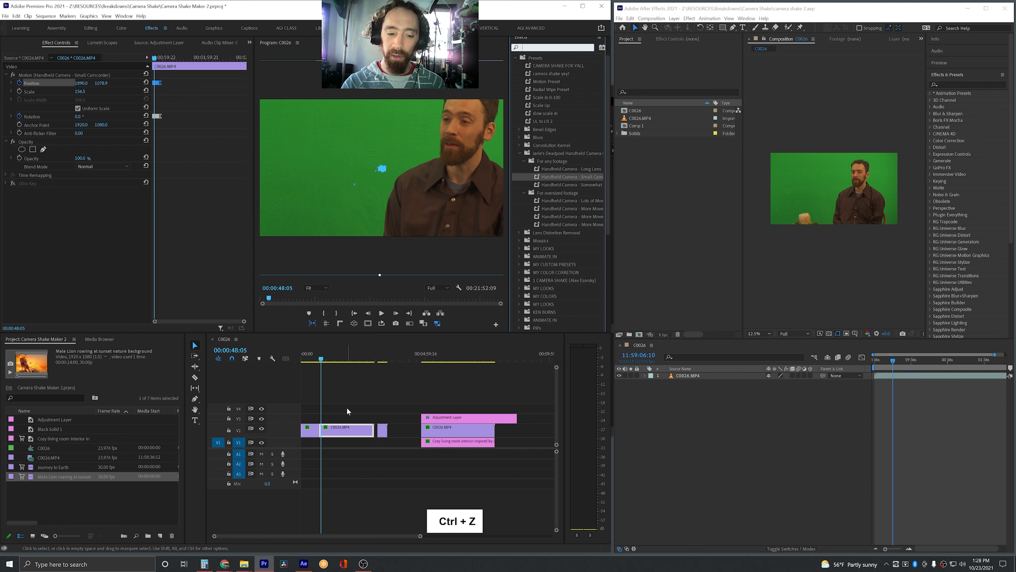
pyautogui.click(346, 406)
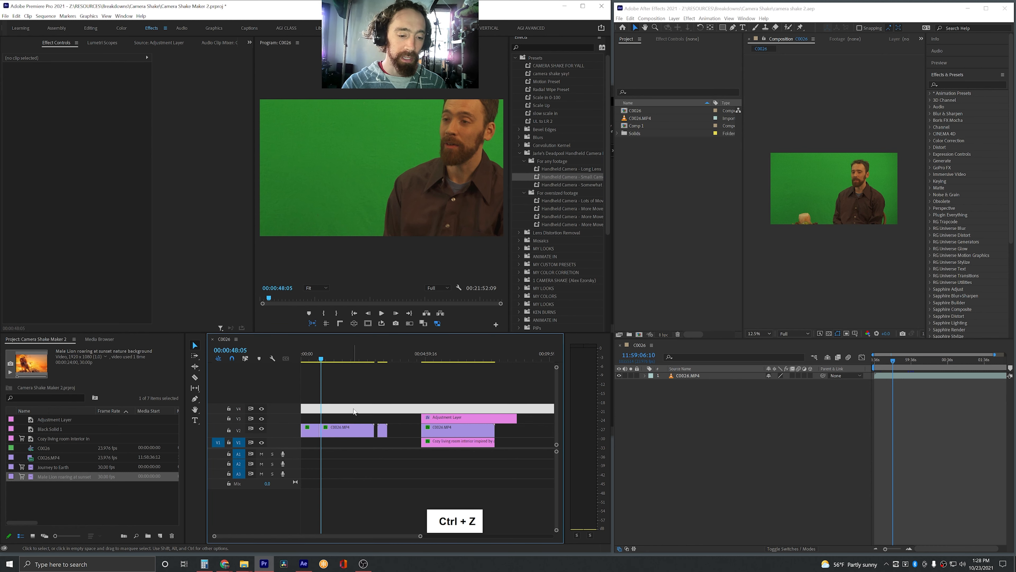
pyautogui.click(343, 433)
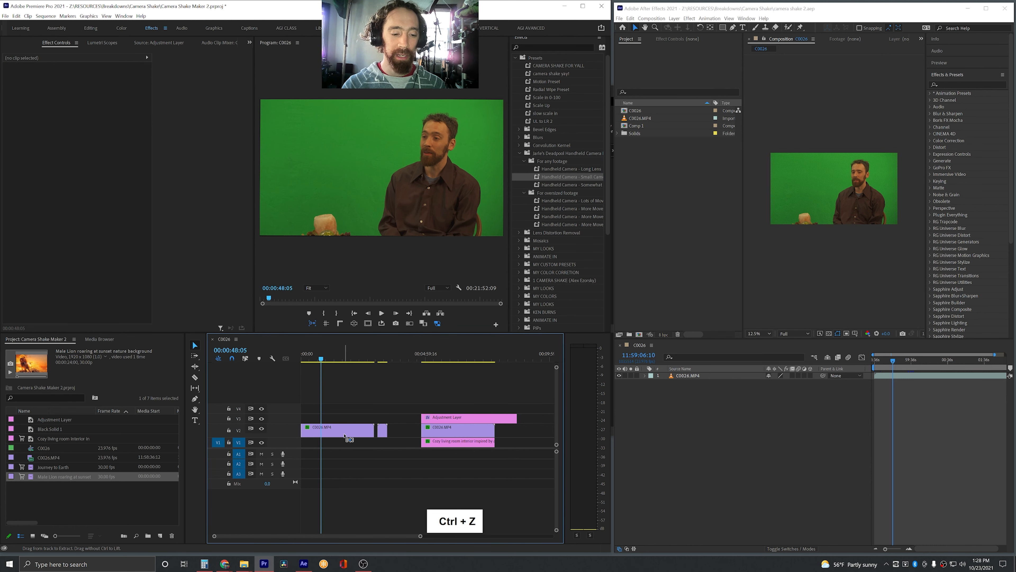
pyautogui.hotkey('ctrl', 'shift', 'z')
# - Search the effects for "transform"
pyautogui.click(564, 47)
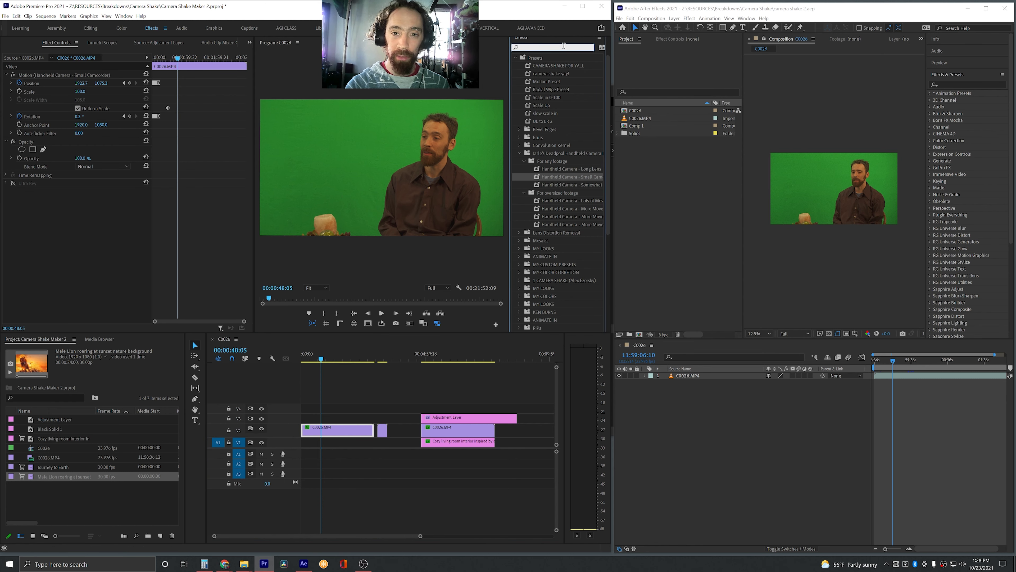
pyautogui.write('tra')
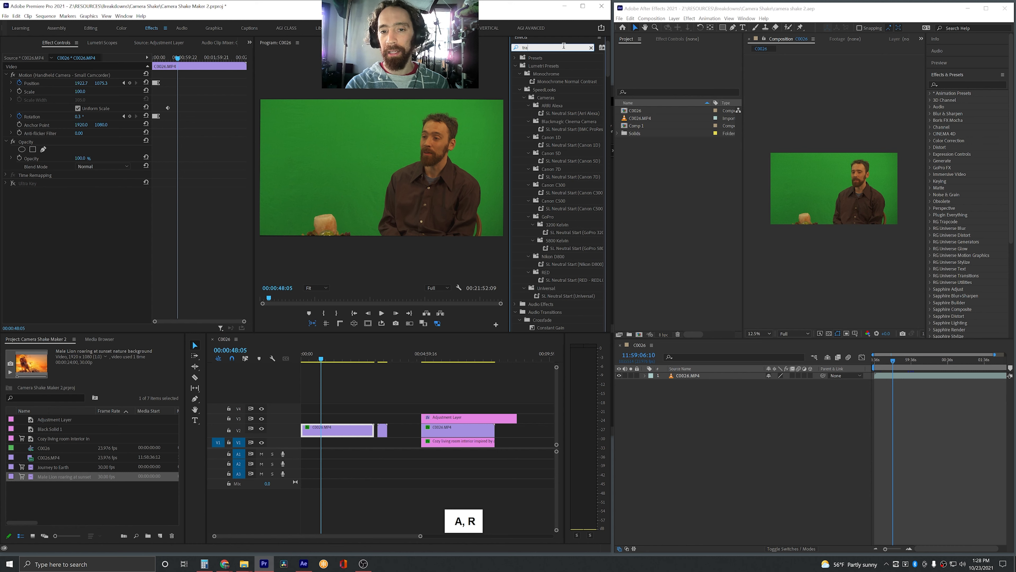
pyautogui.write('nsform')
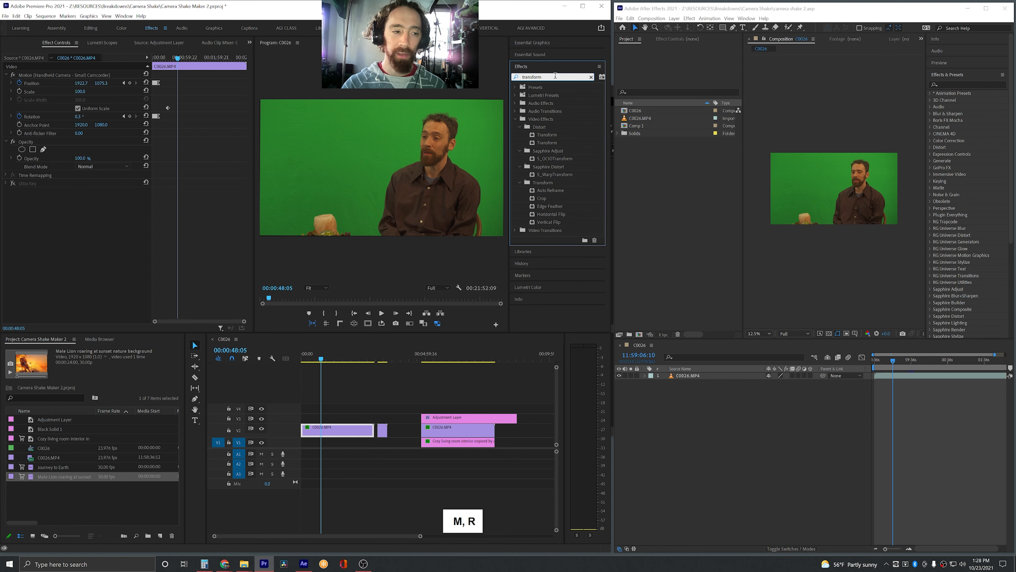
# - Clear all Motion keyframes and settings from the first green-screen clip and apply the Distort category's Transform effect to it
pyautogui.click(19, 83)
pyautogui.press('Return')
pyautogui.click(20, 116)
pyautogui.click(301, 150)
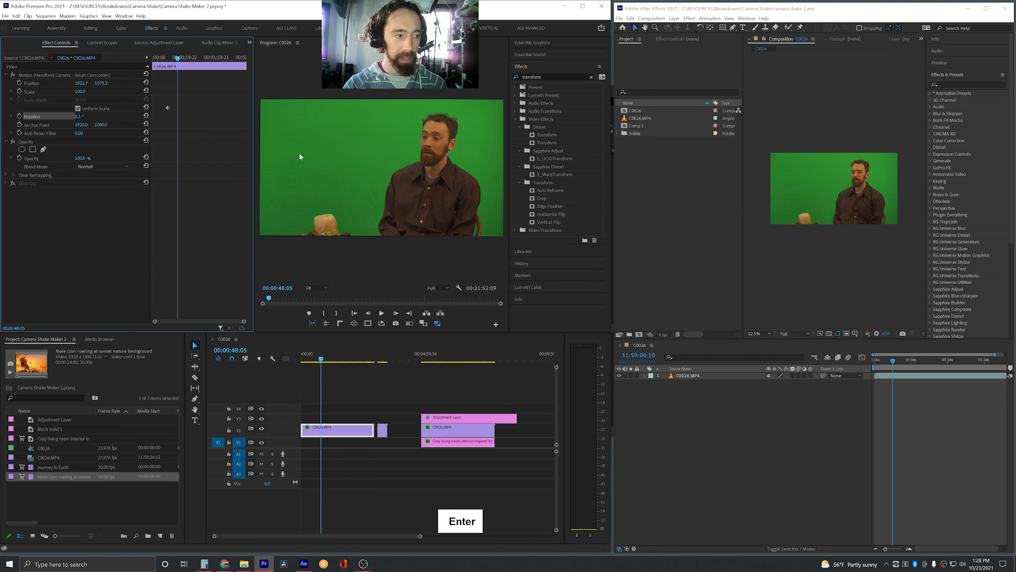
pyautogui.click(146, 74)
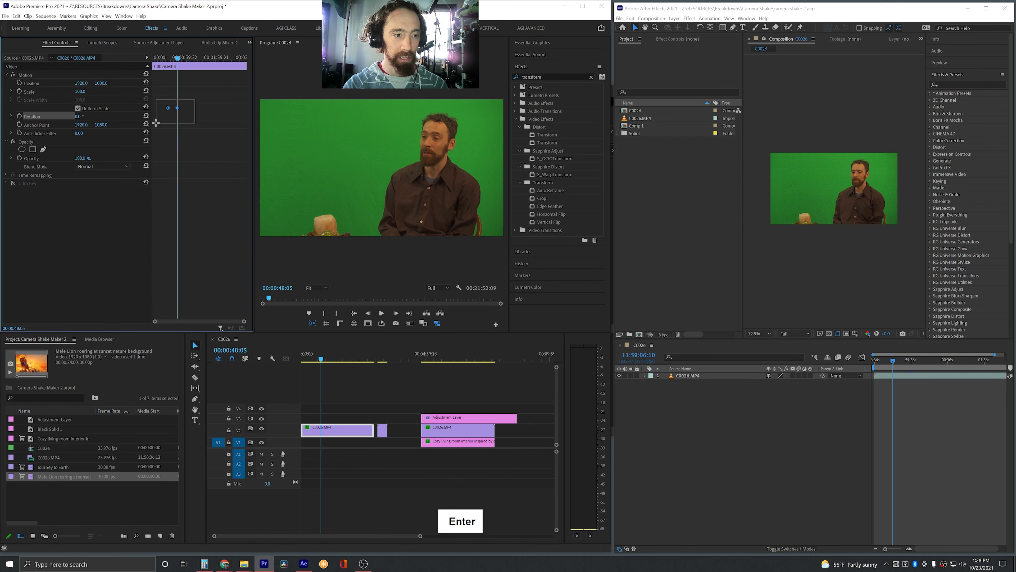
pyautogui.press('BackSpace')
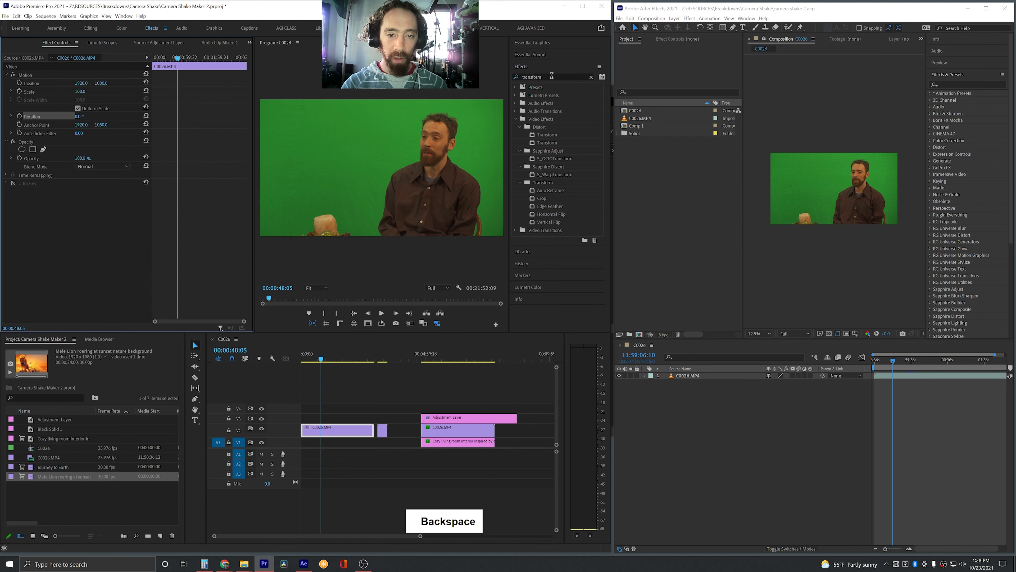
pyautogui.doubleClick(550, 137)
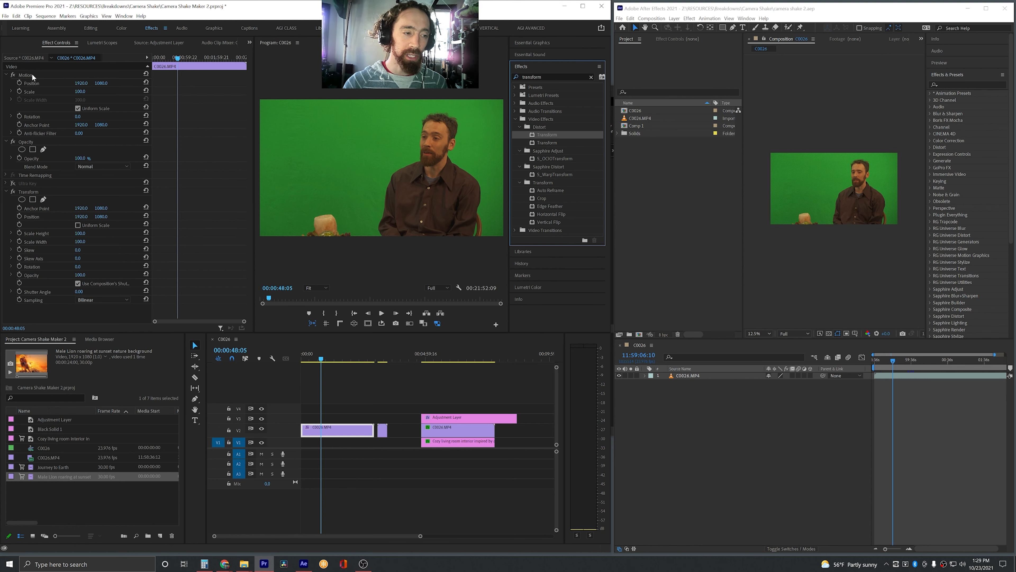
# - Enable the Transform effect's uniform scale and apply Jarle's Handheld Camera - Small Camcorder preset to the first green-screen clip
pyautogui.click(88, 227)
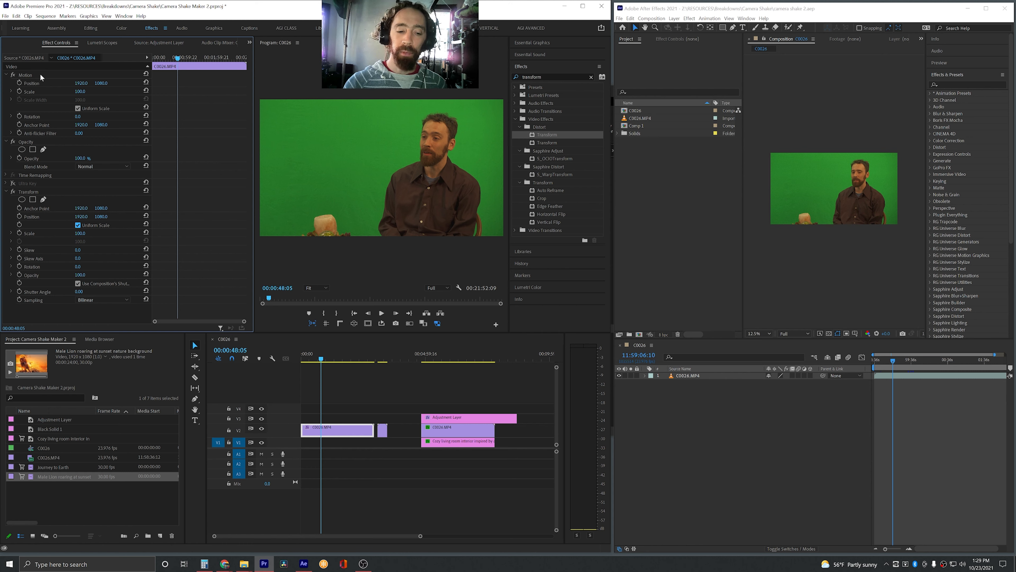
pyautogui.click(566, 76)
pyautogui.write('j')
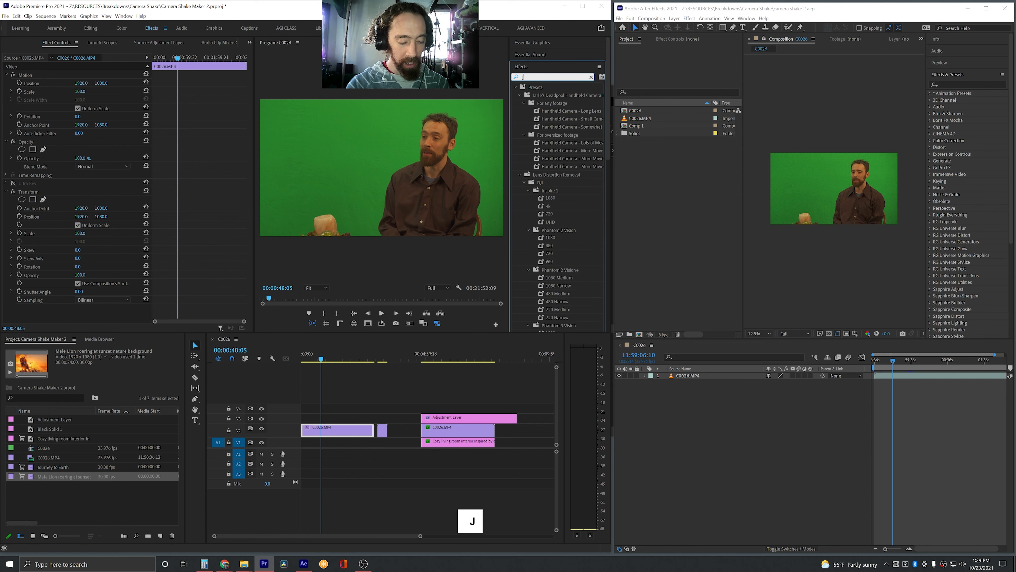
pyautogui.write('ar;e')
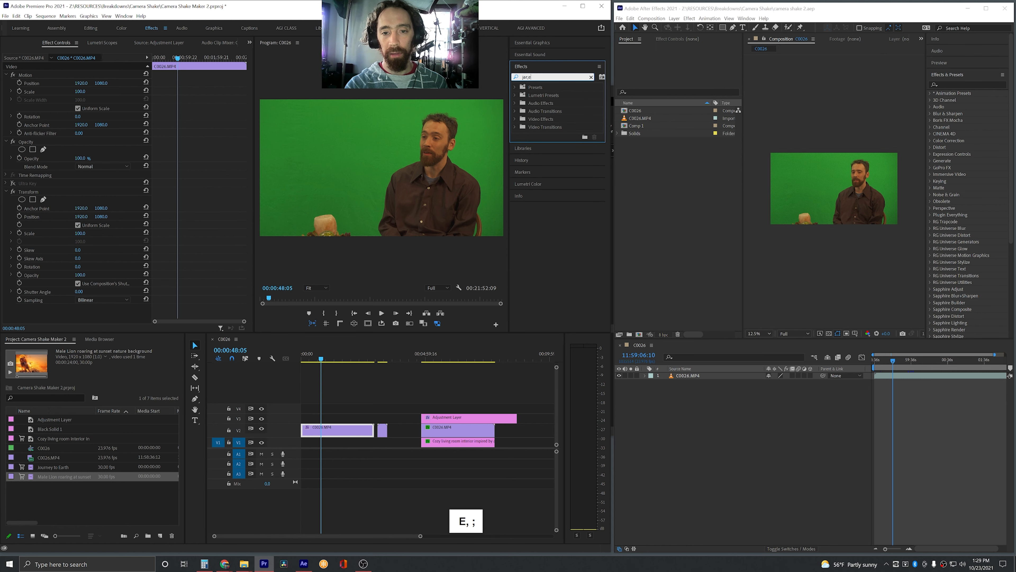
pyautogui.press('BackSpace')
pyautogui.press('BackSpace')
pyautogui.write('le')
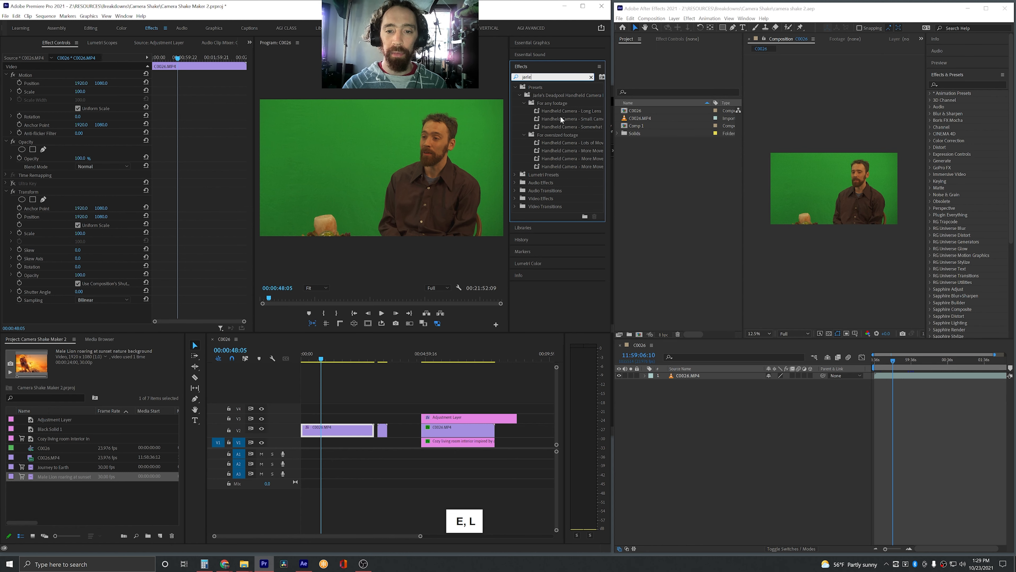
pyautogui.moveTo(561, 119); pyautogui.dragTo(319, 432)
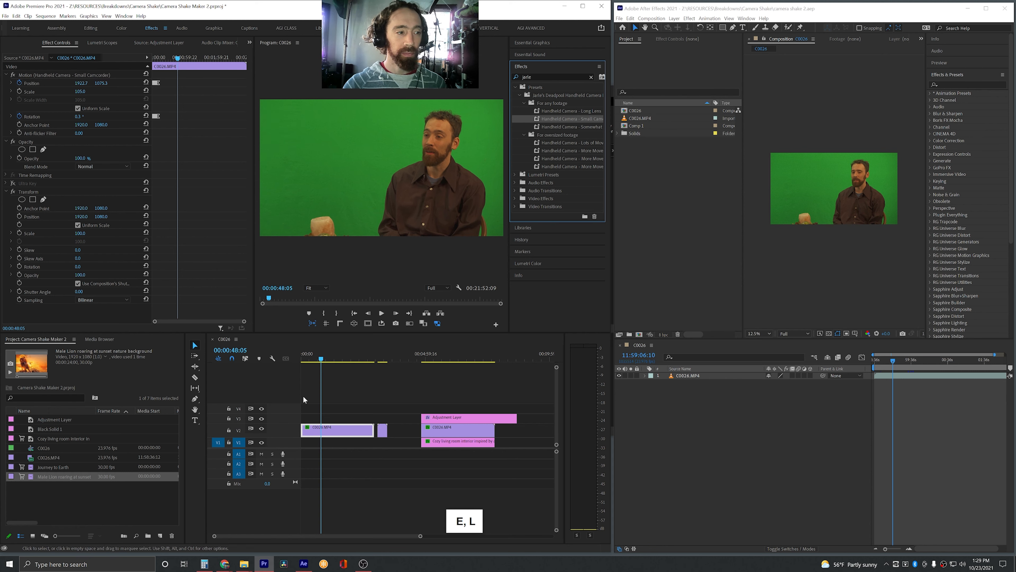
# - Reframe the first green-screen clip with Transform scale 161 and position 1336, 1474, and play it from its start
pyautogui.click(153, 58)
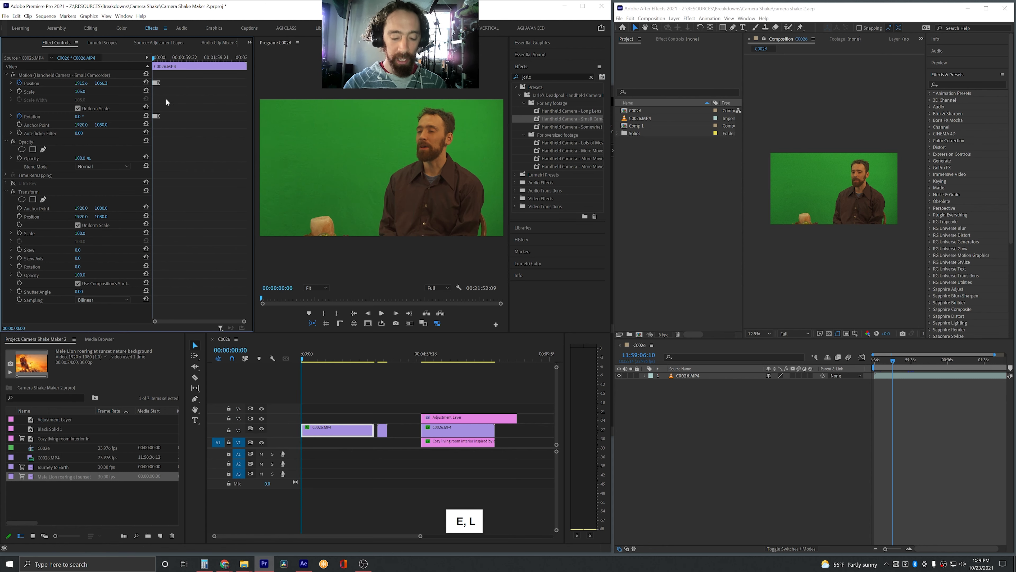
pyautogui.press('=')
pyautogui.press('=')
pyautogui.press('=')
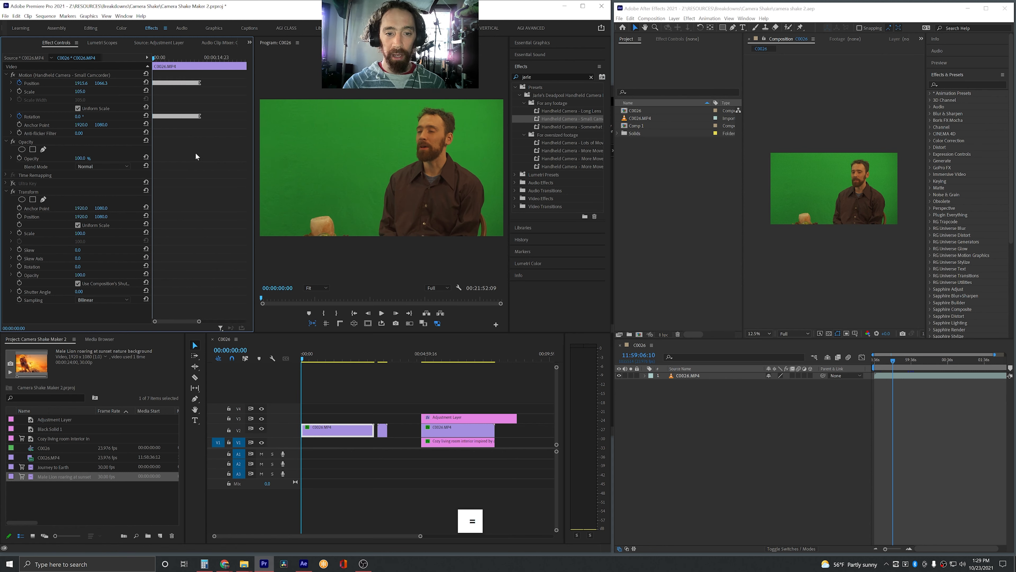
pyautogui.click(37, 190)
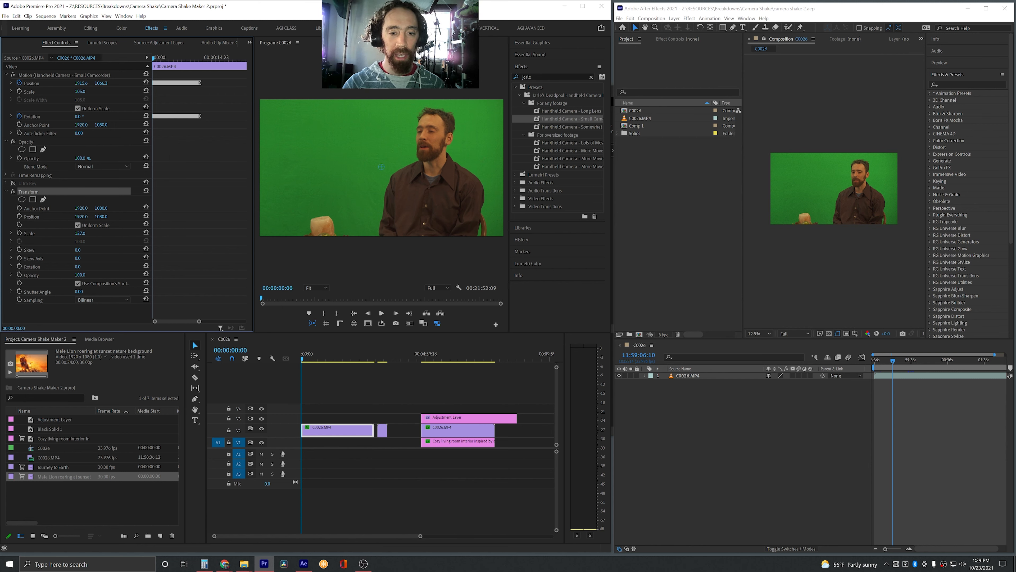
pyautogui.moveTo(80, 232); pyautogui.dragTo(81, 233)
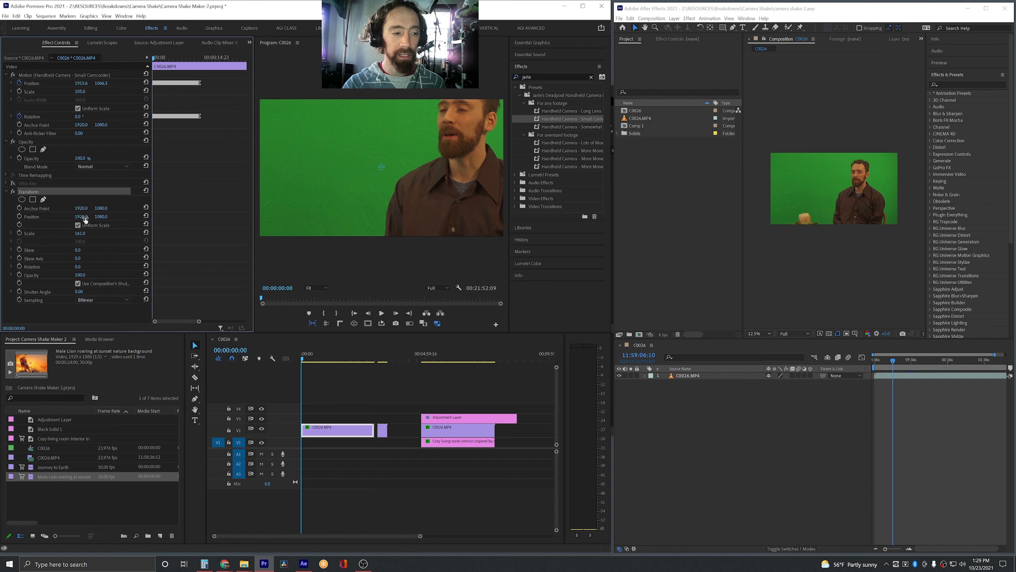
pyautogui.moveTo(81, 216); pyautogui.dragTo(117, 217)
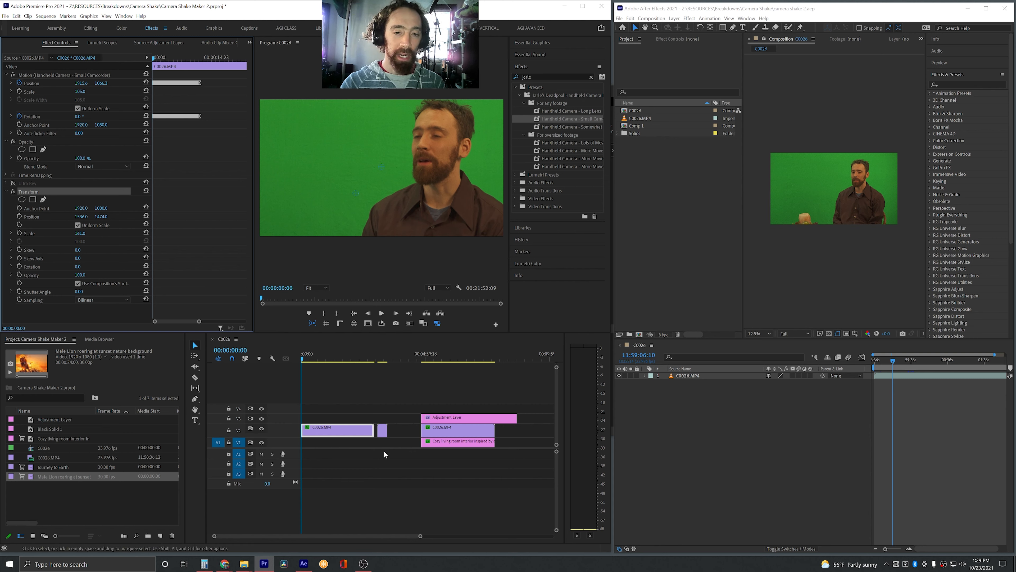
pyautogui.press('space')
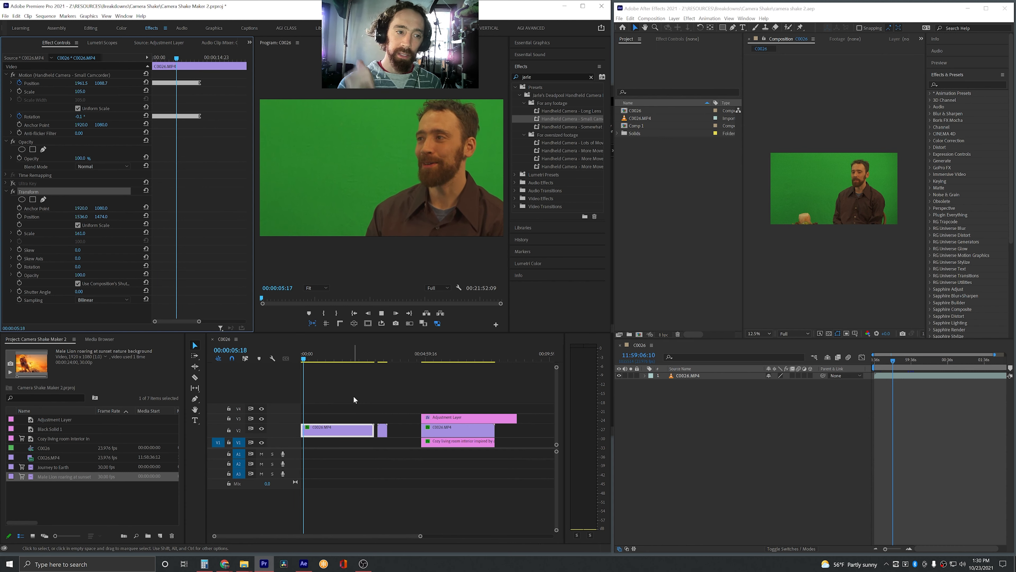
pyautogui.press('space')
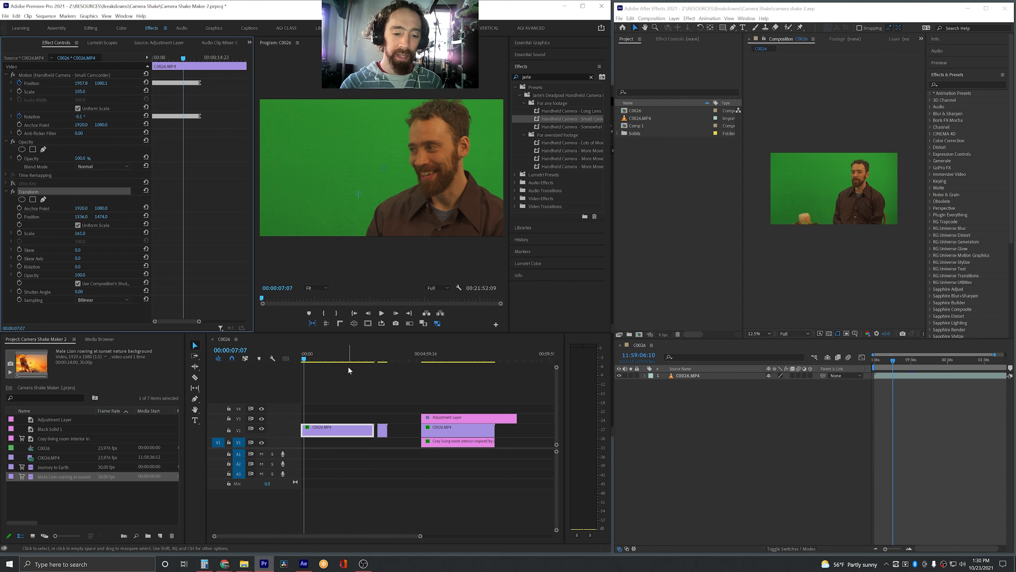
# - Shift the adjustment layer past the composited clips and turn on Ultra Key for the green-screen clip above the living room background
pyautogui.moveTo(434, 421); pyautogui.dragTo(521, 418)
pyautogui.click(437, 358)
pyautogui.click(460, 433)
pyautogui.click(13, 183)
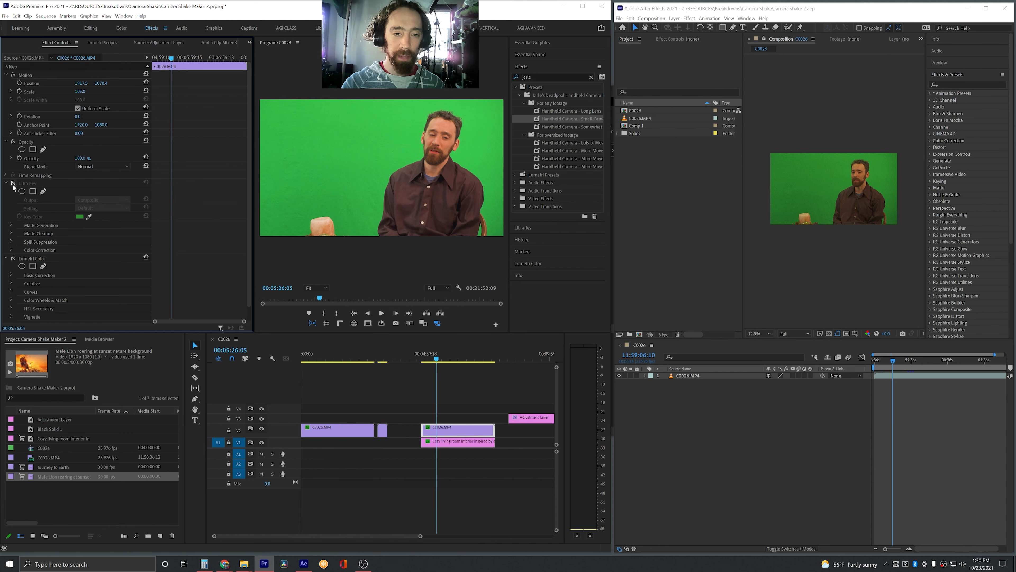
pyautogui.click(14, 184)
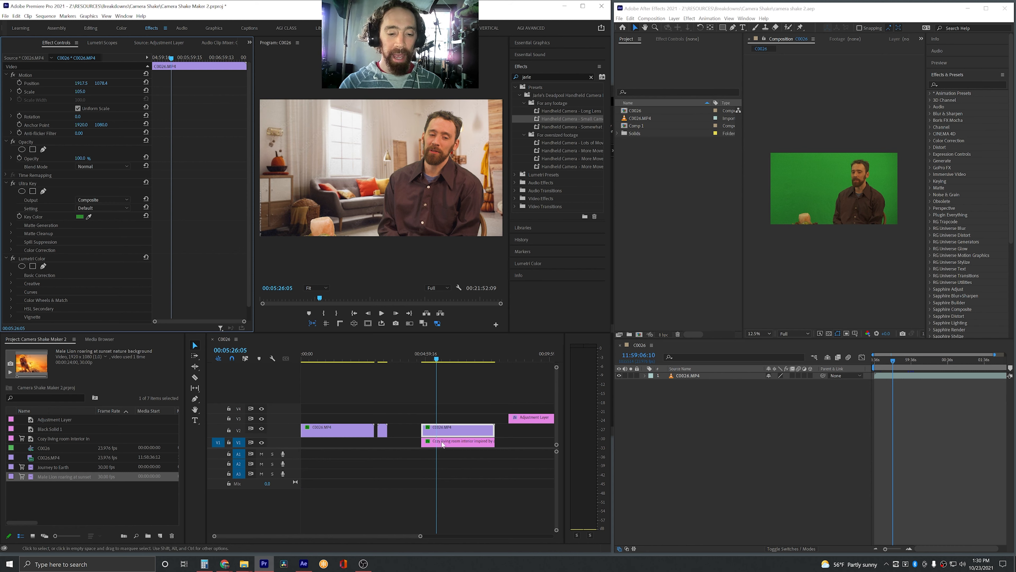
# - Examine the keyed foreground clip and the living room background beneath it, including the effects on each
pyautogui.scroll(3, 454, 455)
pyautogui.scroll(-2, 454, 455)
pyautogui.scroll(-2, 456, 453)
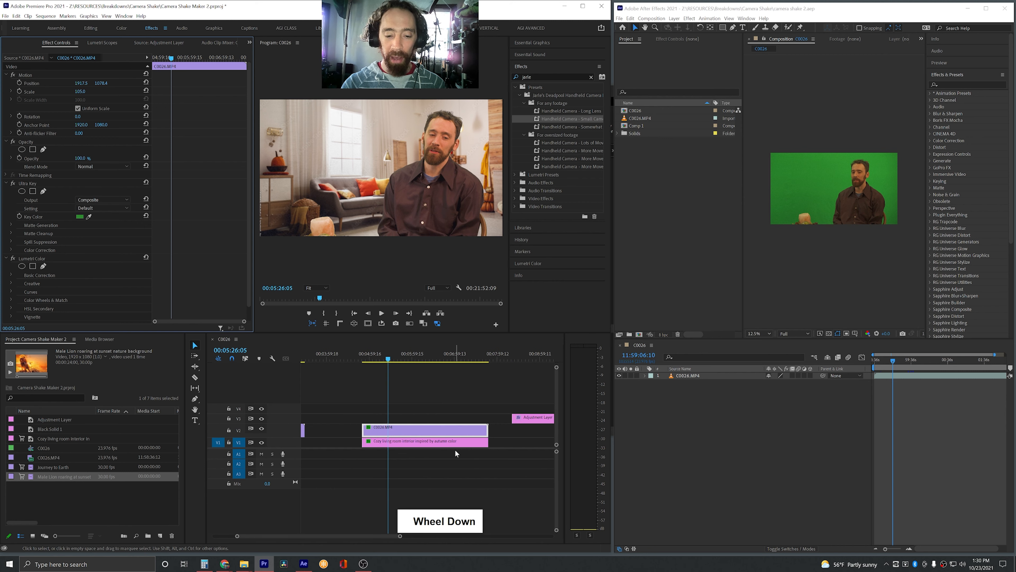
pyautogui.moveTo(402, 406); pyautogui.dragTo(403, 443)
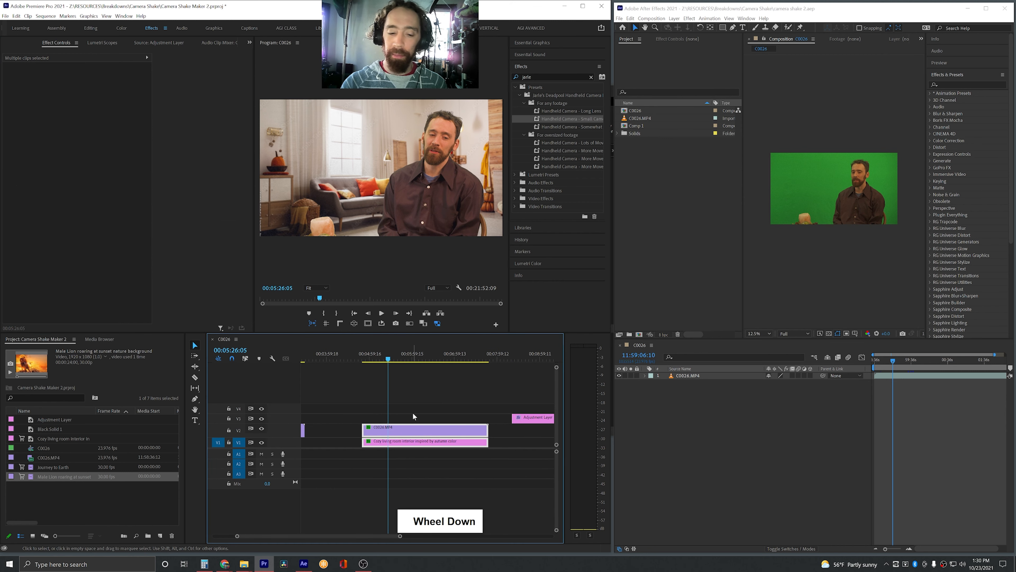
pyautogui.doubleClick(425, 440)
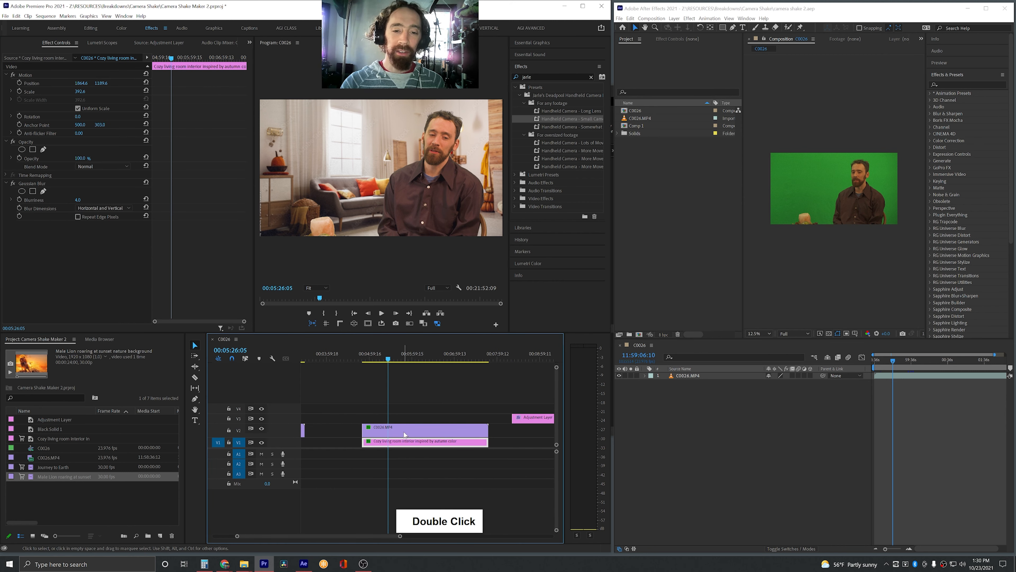
pyautogui.doubleClick(405, 435)
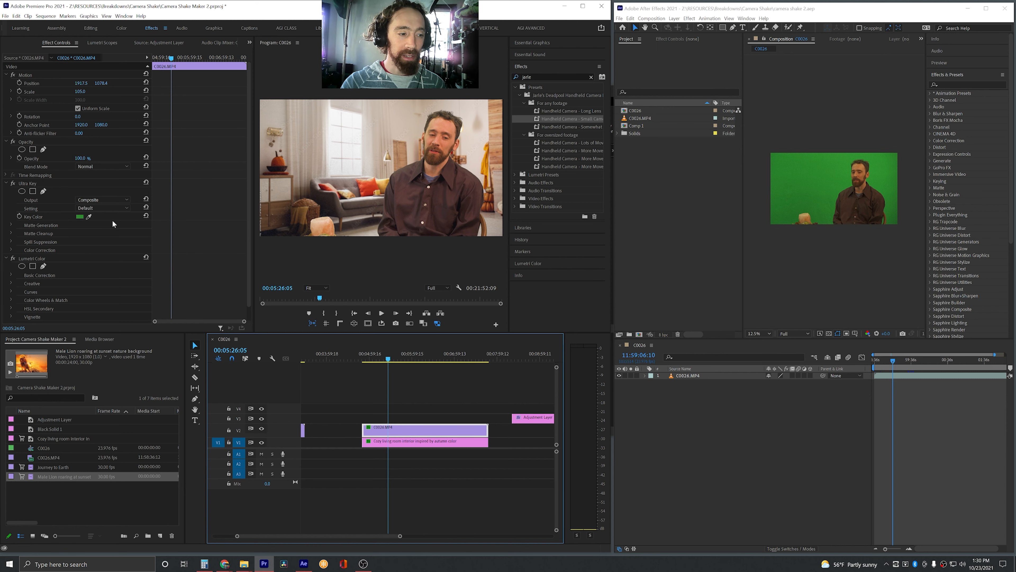
# - Try the Handheld Camera - Small Camcorder preset on the keyed foreground clip alone, play it briefly, and undo the preset
pyautogui.moveTo(415, 412); pyautogui.dragTo(404, 431)
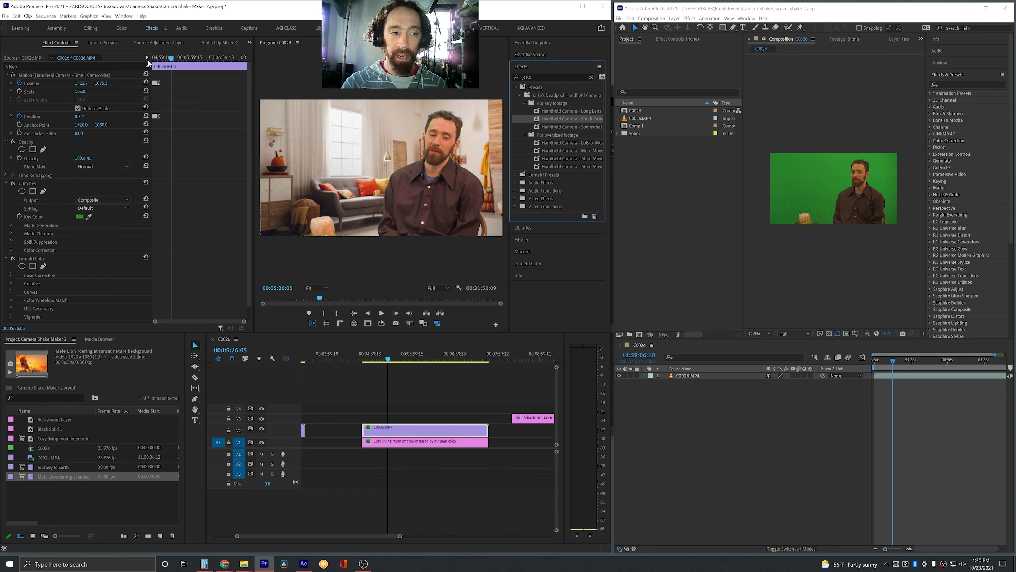
pyautogui.click(158, 58)
pyautogui.press('space')
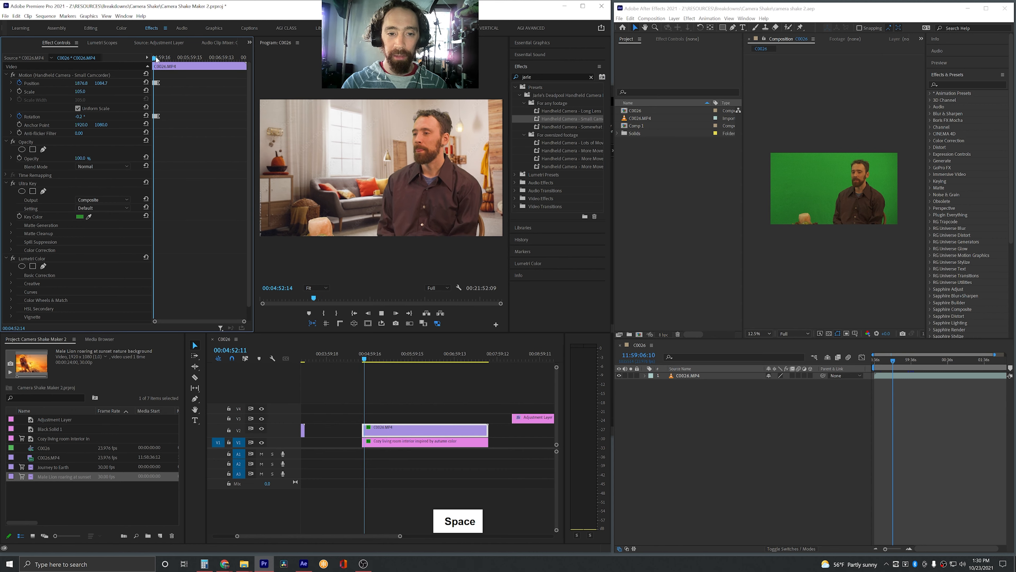
pyautogui.press('space')
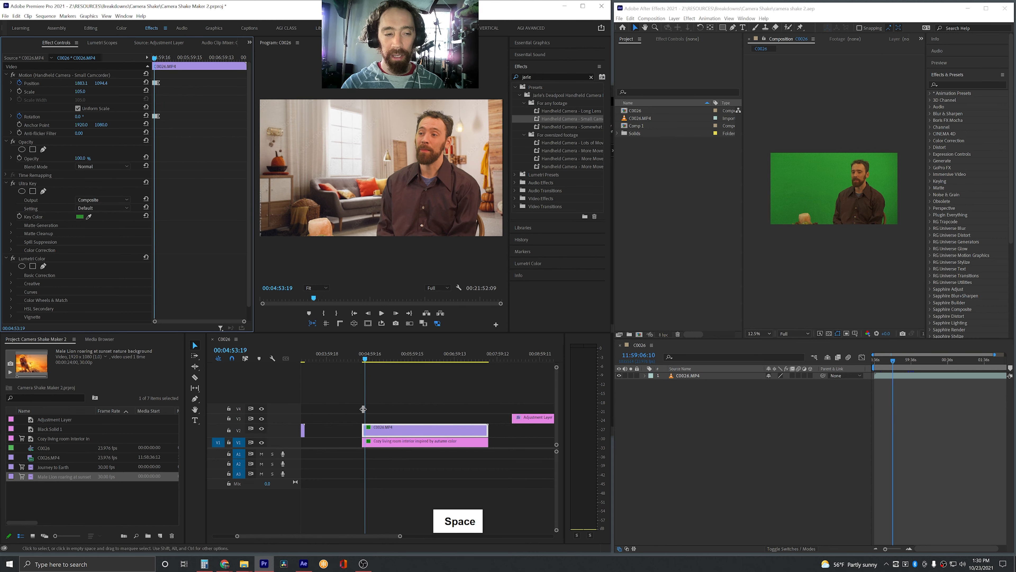
pyautogui.hotkey('ctrl', 'z')
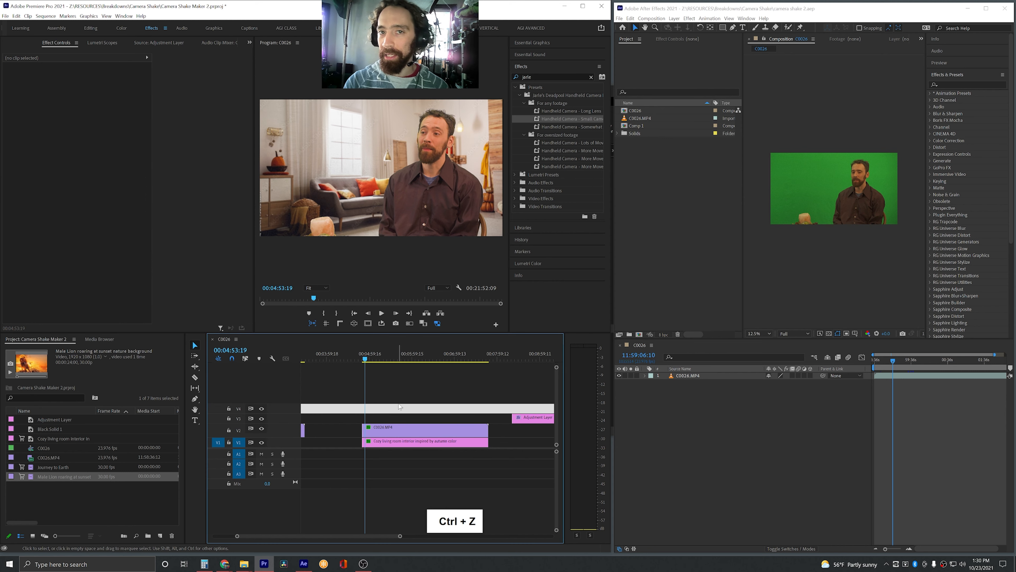
# - Nest the keyed foreground clip and the living room background together under the suggested sequence name
pyautogui.moveTo(398, 403); pyautogui.dragTo(373, 468)
pyautogui.rightClick(387, 445)
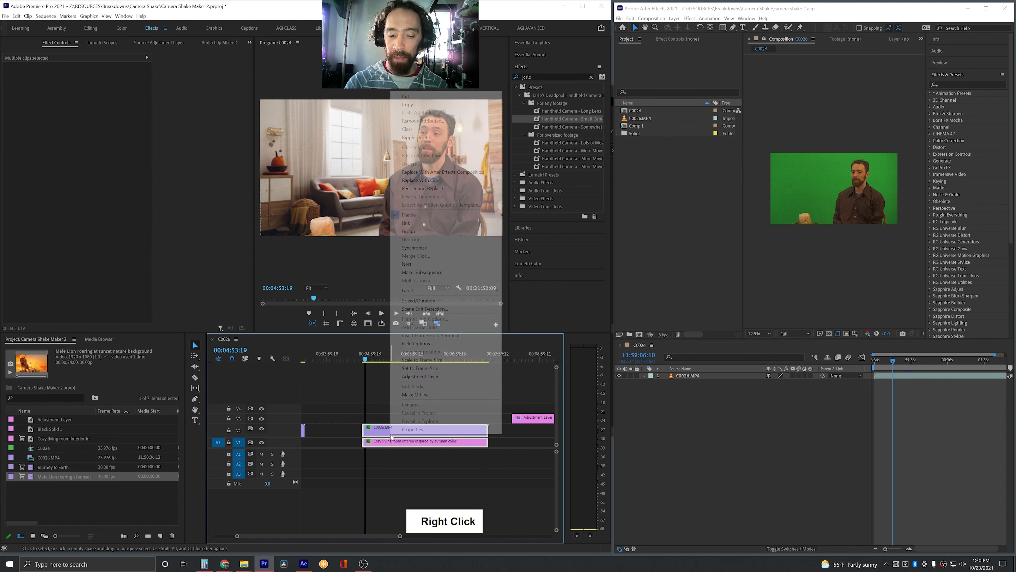
pyautogui.click(429, 263)
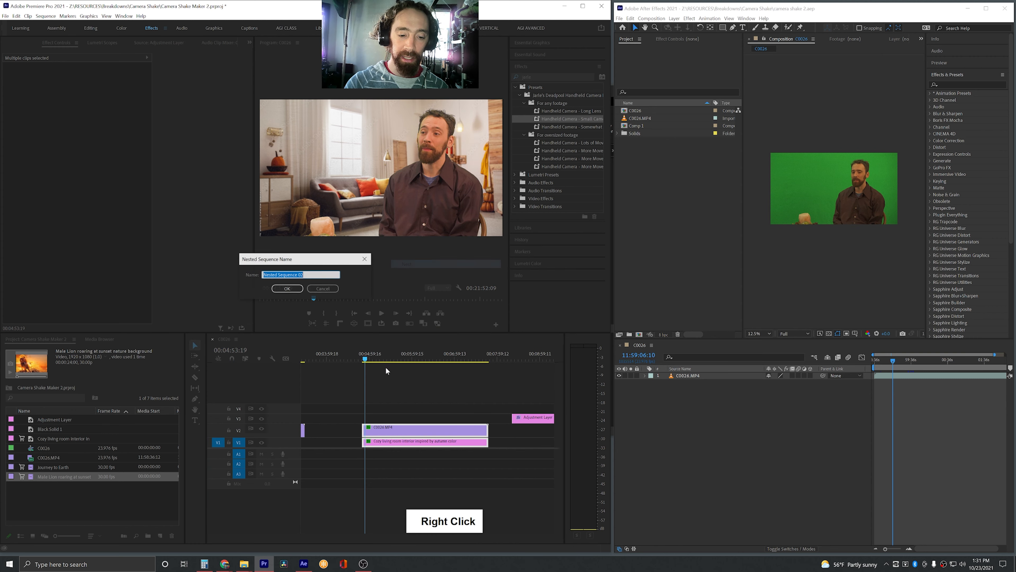
pyautogui.press('Return')
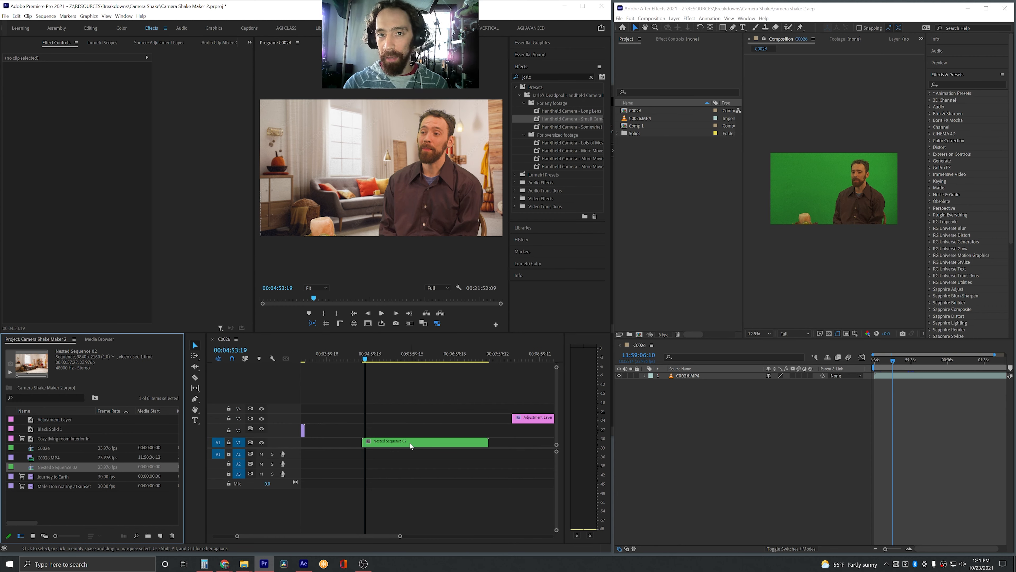
# - Try the Handheld Camera - Small Camcorder preset on the nested sequence in playback, and undo both the preset and the nesting
pyautogui.click(410, 445)
pyautogui.moveTo(566, 122); pyautogui.dragTo(541, 168)
pyautogui.moveTo(400, 439); pyautogui.dragTo(399, 441)
pyautogui.press('space')
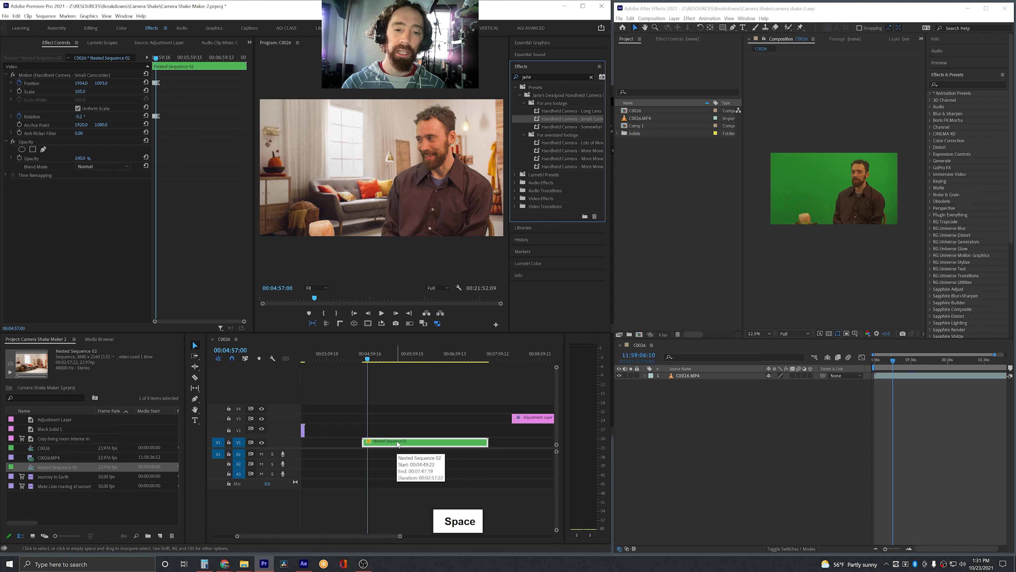
pyautogui.hotkey('ctrl', 'z')
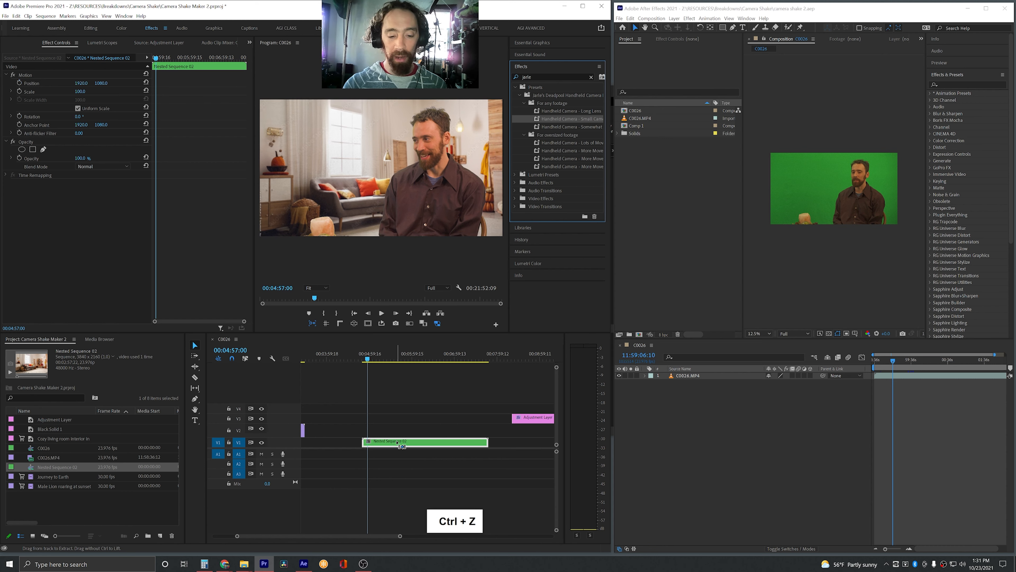
pyautogui.hotkey('ctrl', 'z')
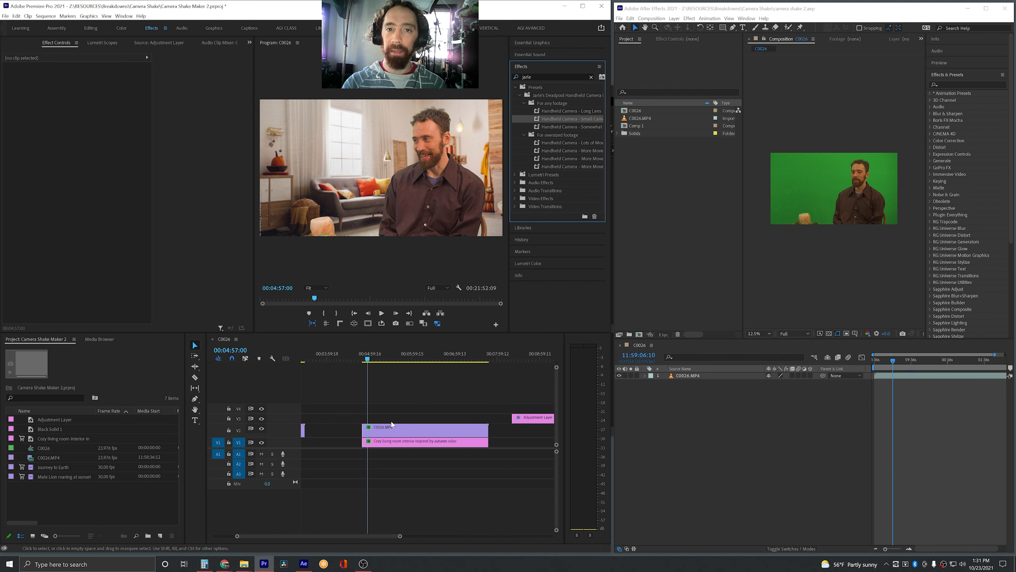
# - Place the adjustment layer over the keyed clip, aligned with its start, and delete the layer's Transform effect
pyautogui.click(396, 431)
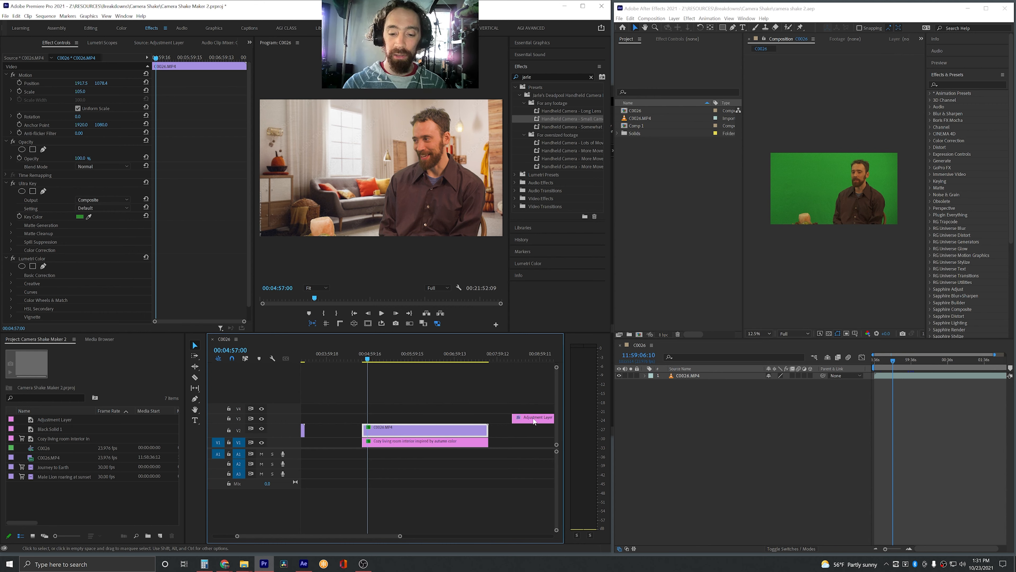
pyautogui.moveTo(538, 423); pyautogui.dragTo(388, 423)
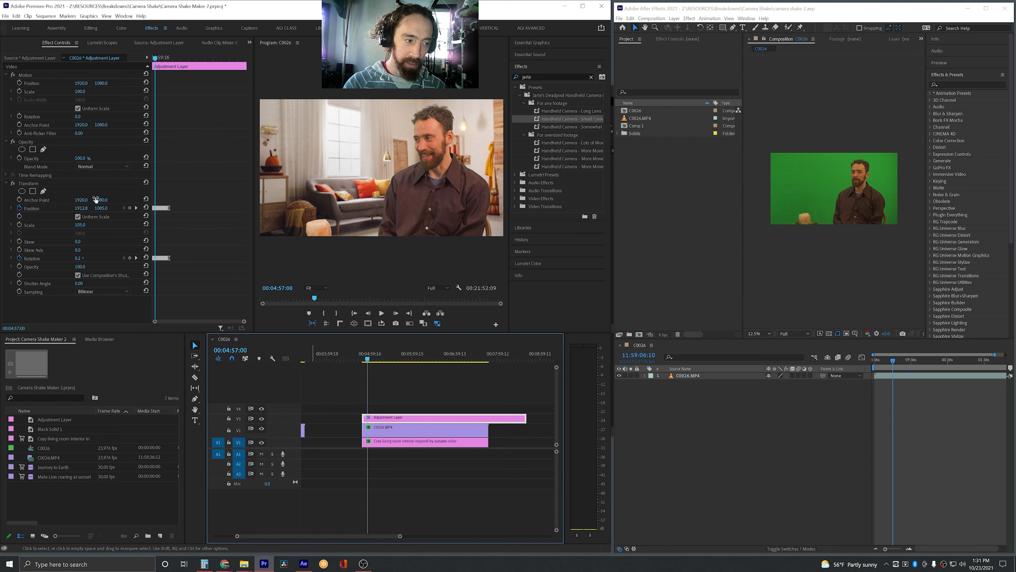
pyautogui.click(45, 187)
pyautogui.press('BackSpace')
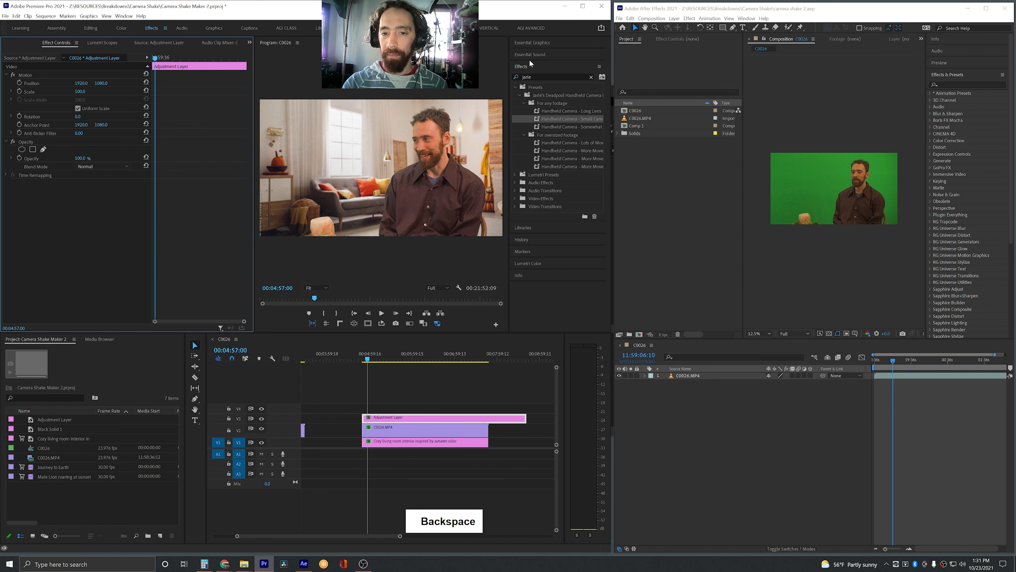
# - Try bending the Lumetri RGB curve on the adjustment layer, undo the curve change, and reselect the layer
pyautogui.click(540, 263)
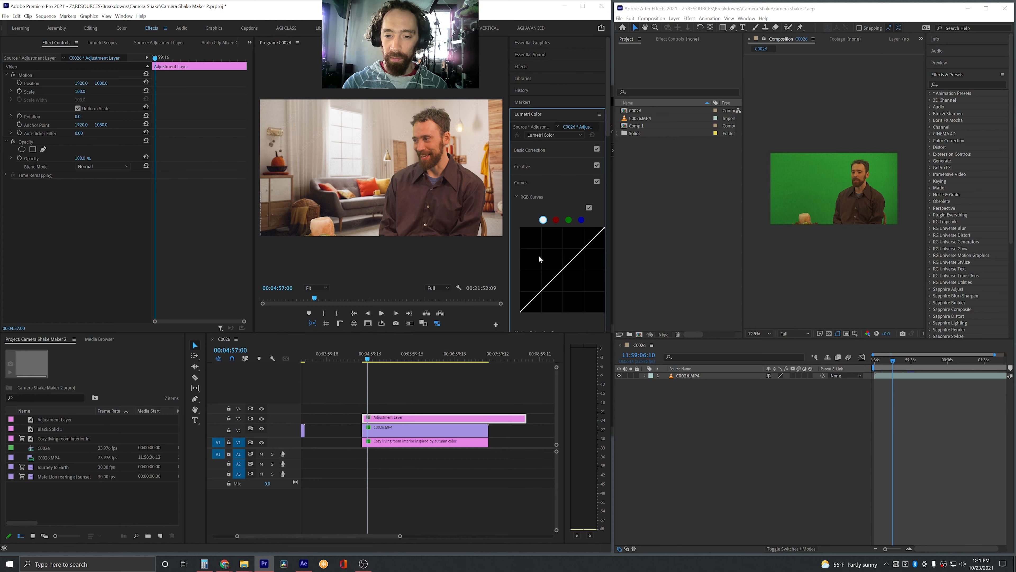
pyautogui.moveTo(558, 273); pyautogui.dragTo(541, 255)
pyautogui.hotkey('ctrl', 'z')
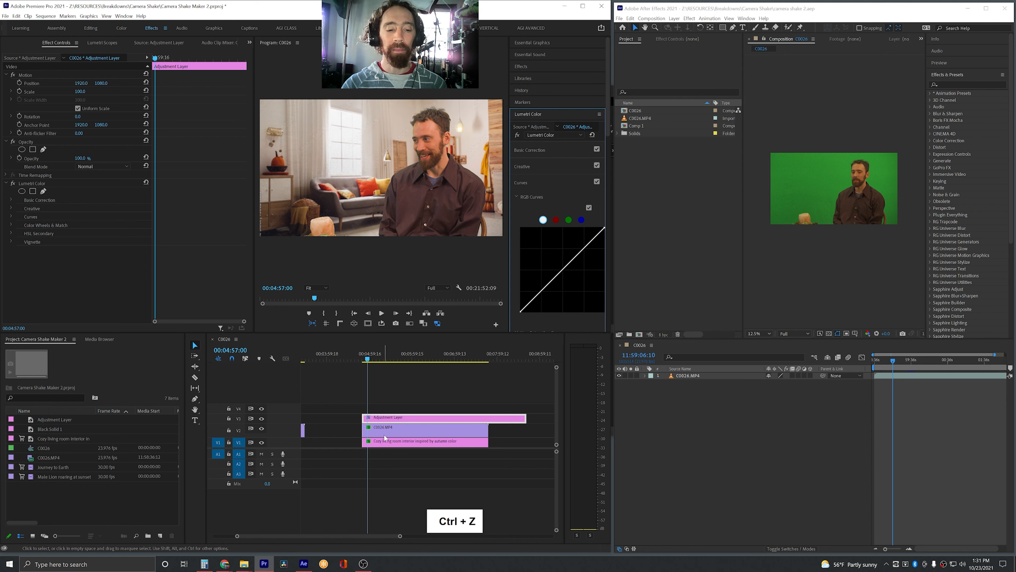
pyautogui.click(392, 409)
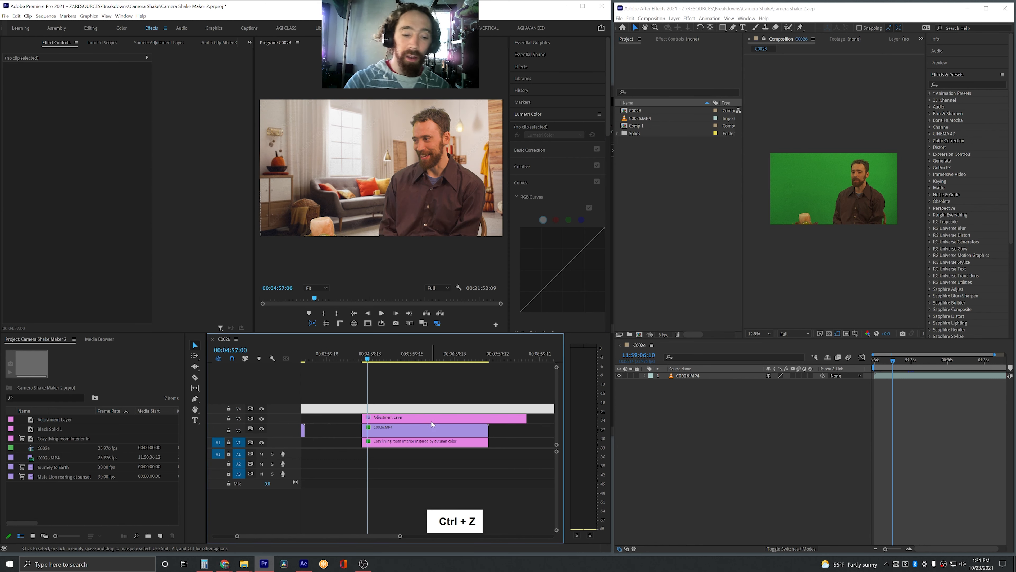
pyautogui.click(393, 417)
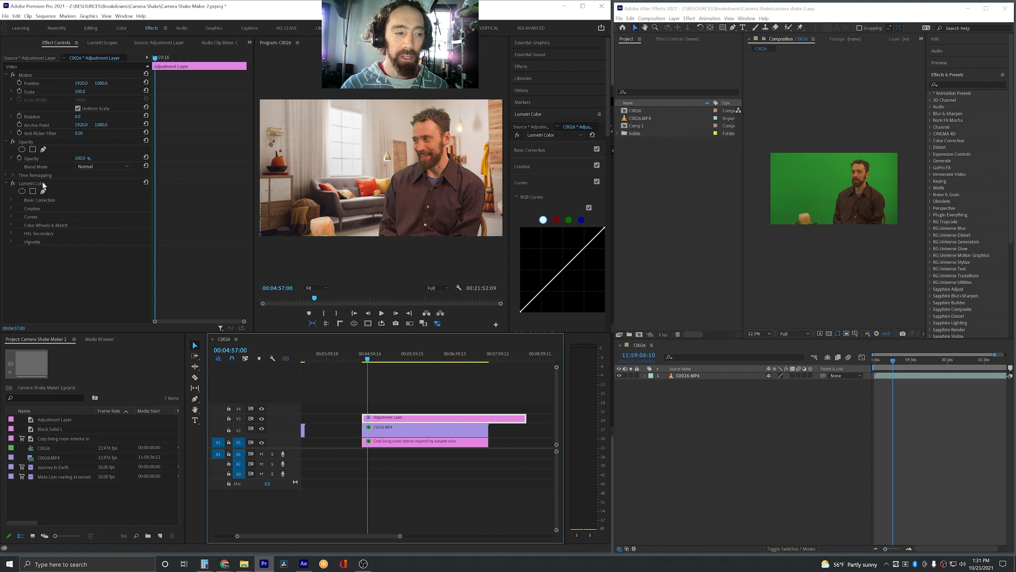
# - Delete the adjustment layer's Lumetri Color effect and try enlarging its Motion scale to 241 and shrinking it to 78
pyautogui.click(38, 184)
pyautogui.press('BackSpace')
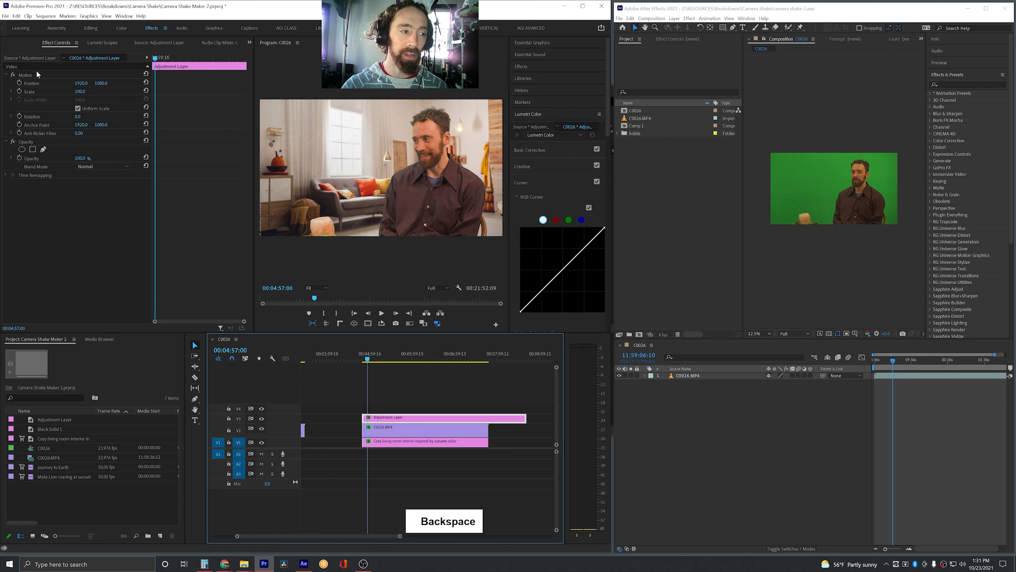
pyautogui.click(58, 74)
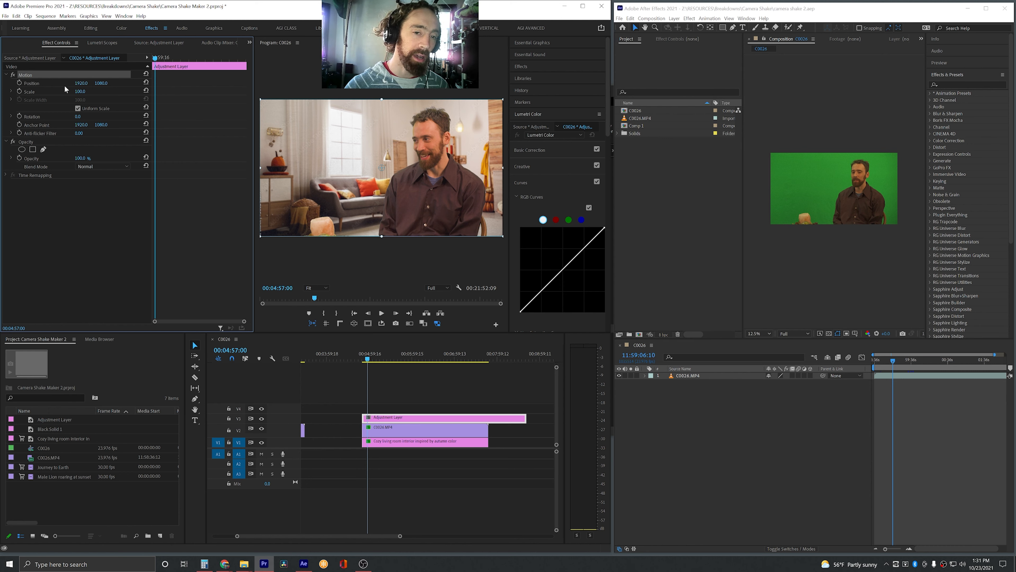
pyautogui.scroll(-8, 606, 233)
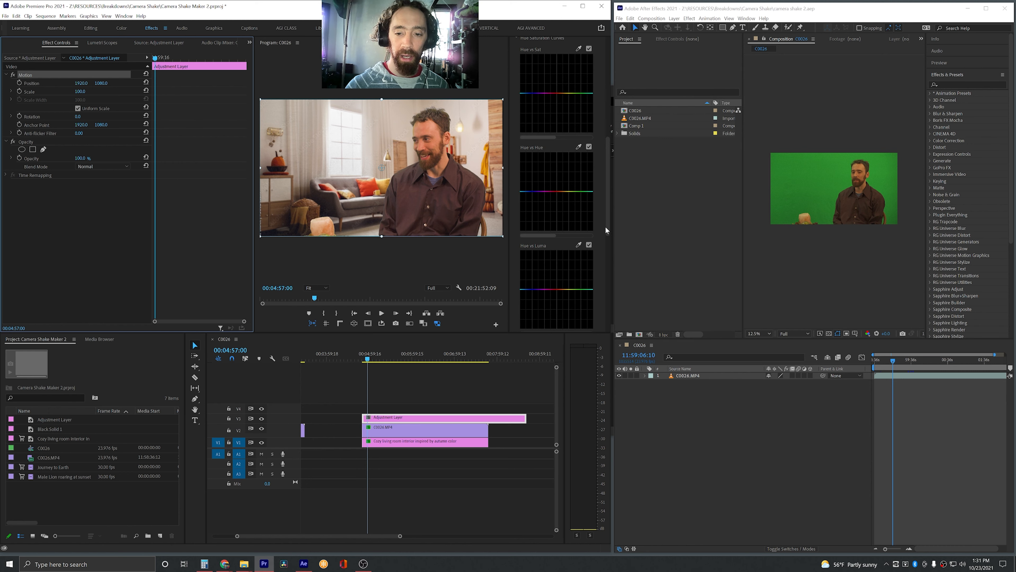
pyautogui.scroll(1, 568, 158)
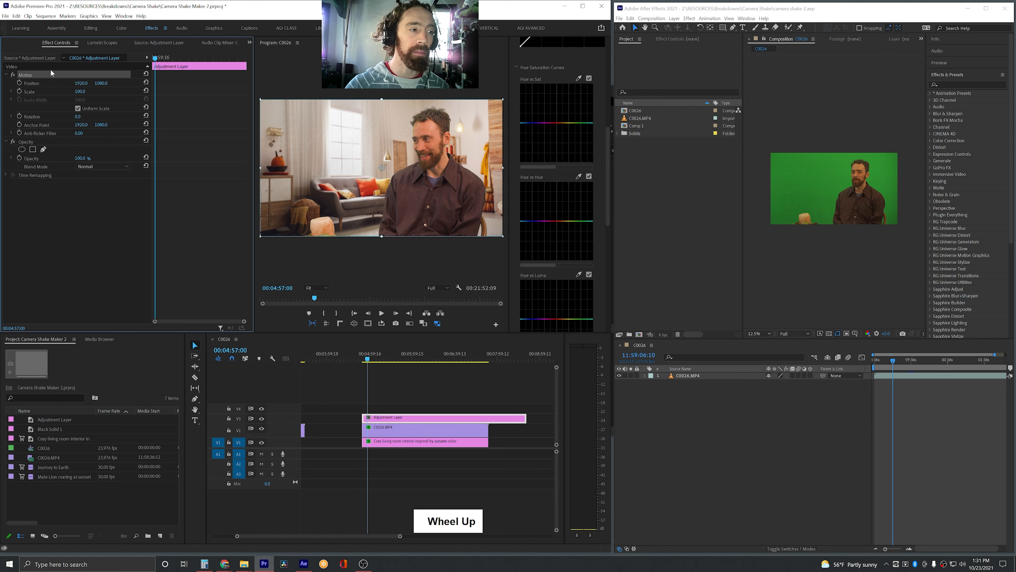
pyautogui.moveTo(80, 91); pyautogui.dragTo(145, 91)
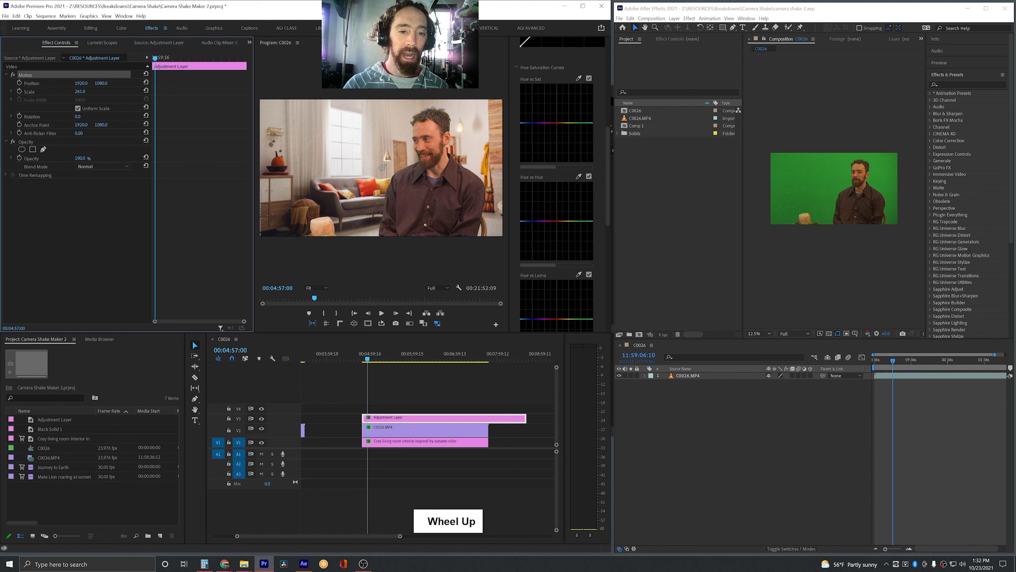
pyautogui.moveTo(80, 91); pyautogui.dragTo(71, 91)
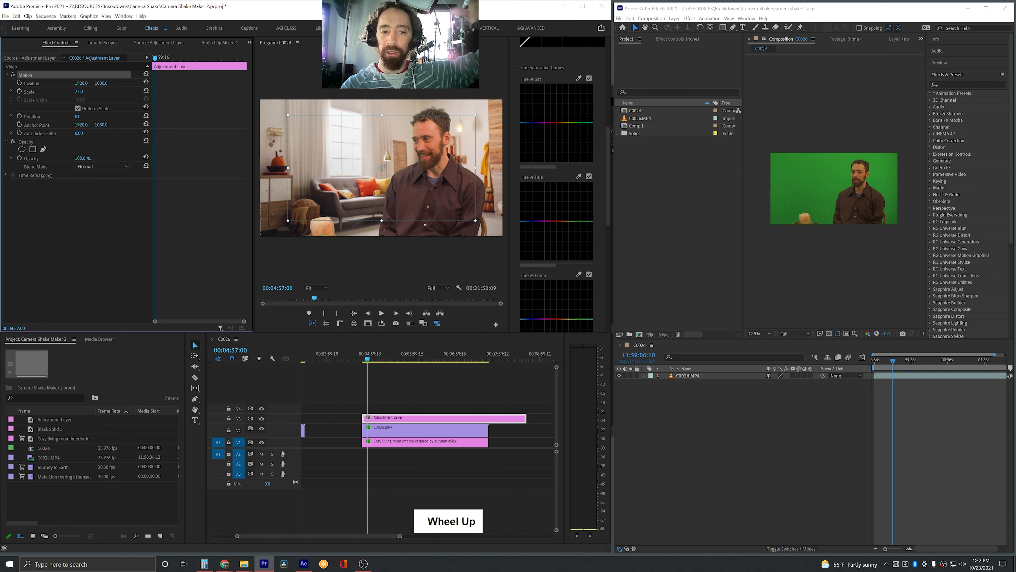
pyautogui.moveTo(71, 91); pyautogui.dragTo(71, 92)
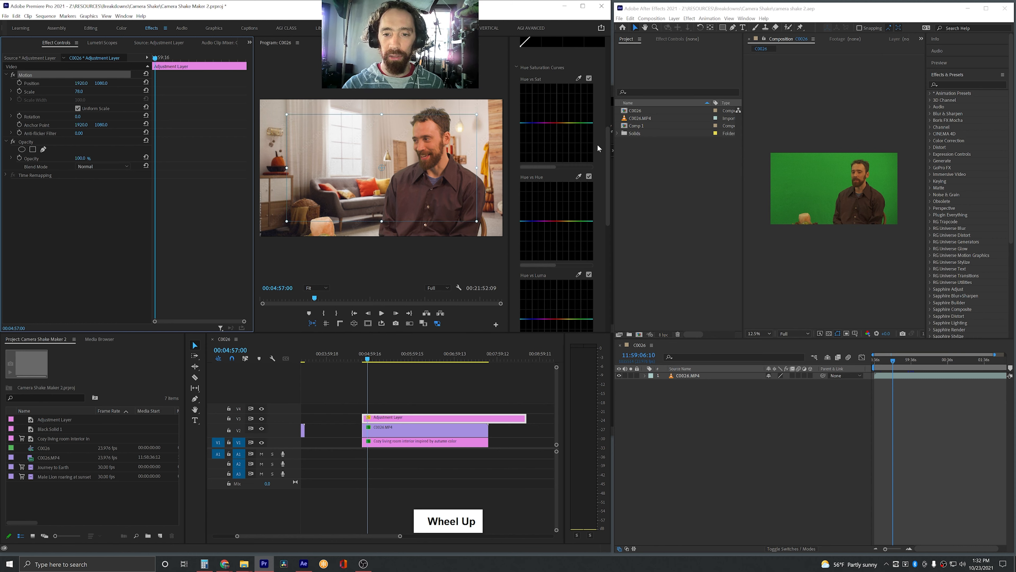
# - Try lowering the white end of the RGB curve on the scaled-down adjustment layer, and reset both the curve and Motion
pyautogui.scroll(5, 596, 148)
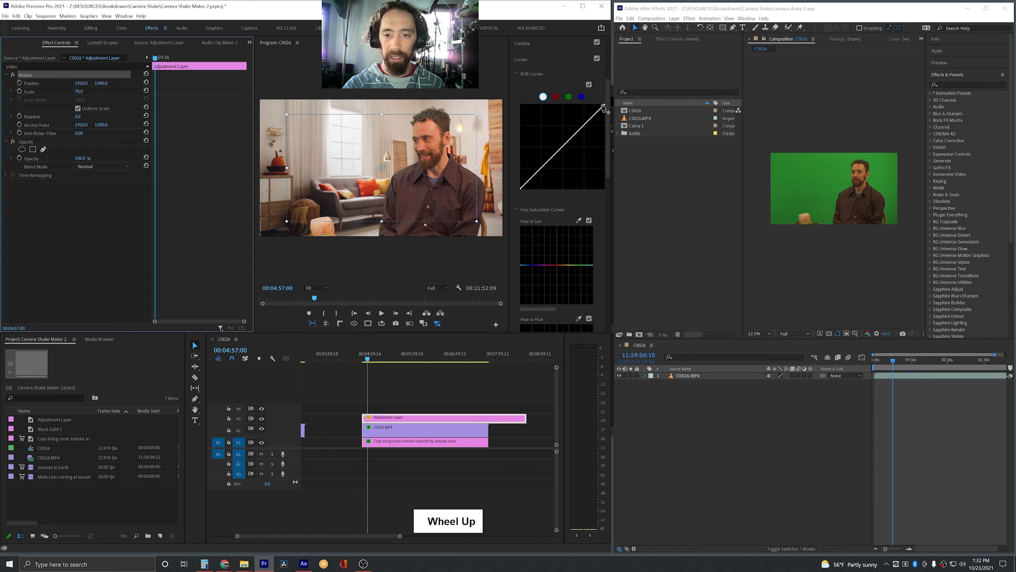
pyautogui.moveTo(603, 107); pyautogui.dragTo(604, 140)
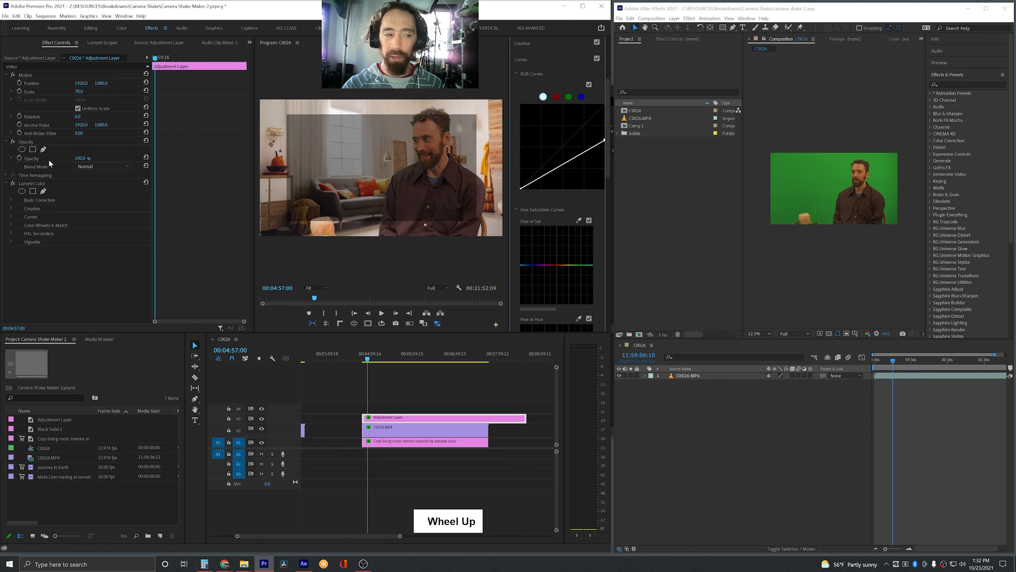
pyautogui.moveTo(81, 92)
pyautogui.mouseDown()
pyautogui.moveTo(94, 91)
pyautogui.moveTo(73, 92)
pyautogui.mouseUp()
pyautogui.doubleClick(545, 136)
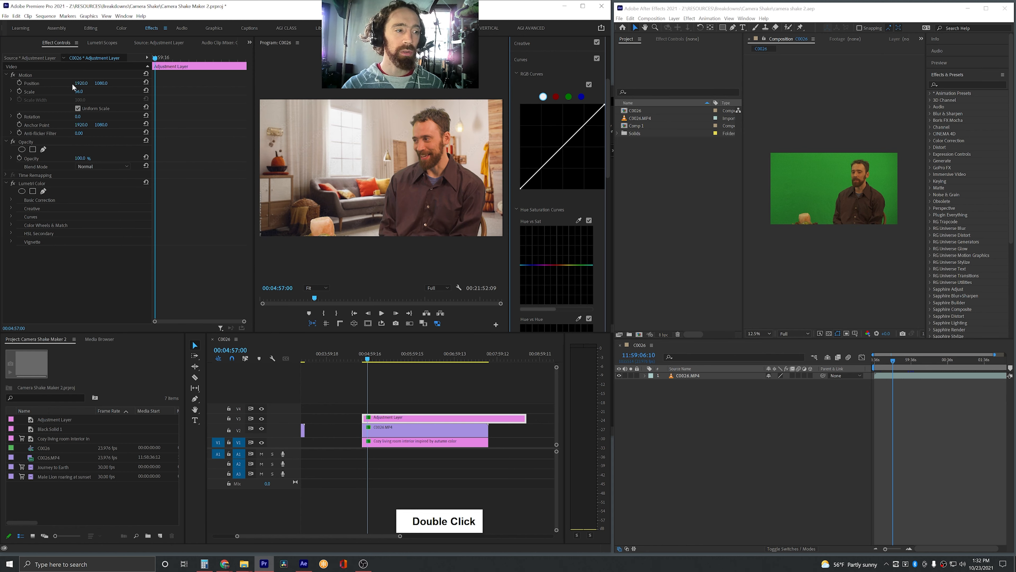
pyautogui.click(55, 76)
pyautogui.click(145, 74)
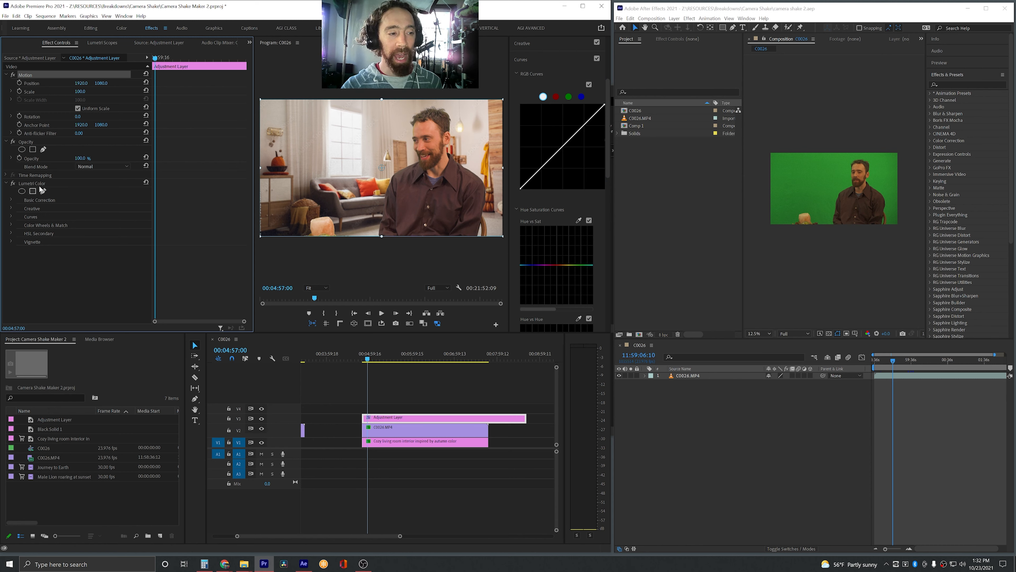
# - Delete the Lumetri Color effect from the adjustment layer
pyautogui.click(47, 185)
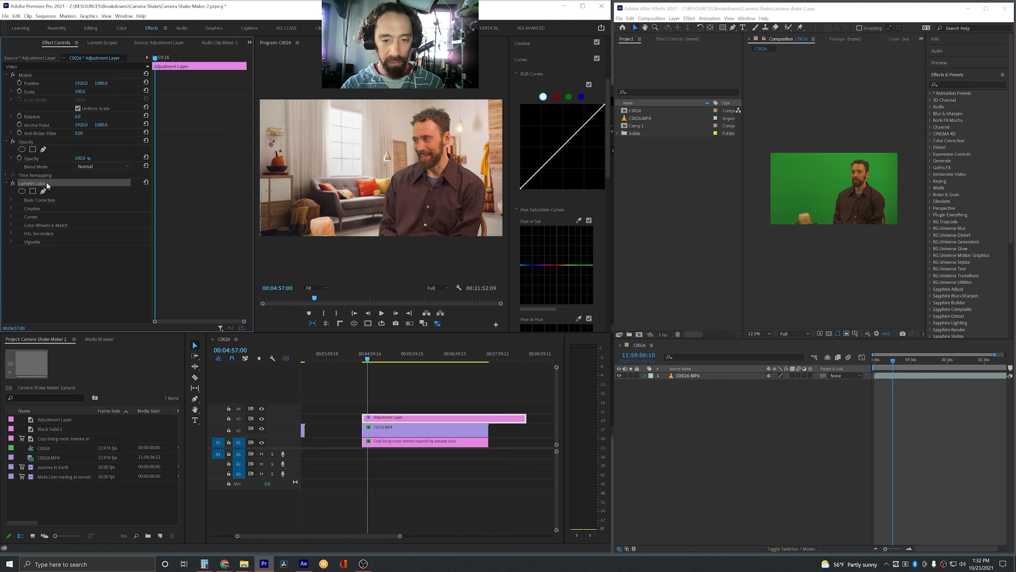
pyautogui.press('BackSpace')
pyautogui.press('Delete')
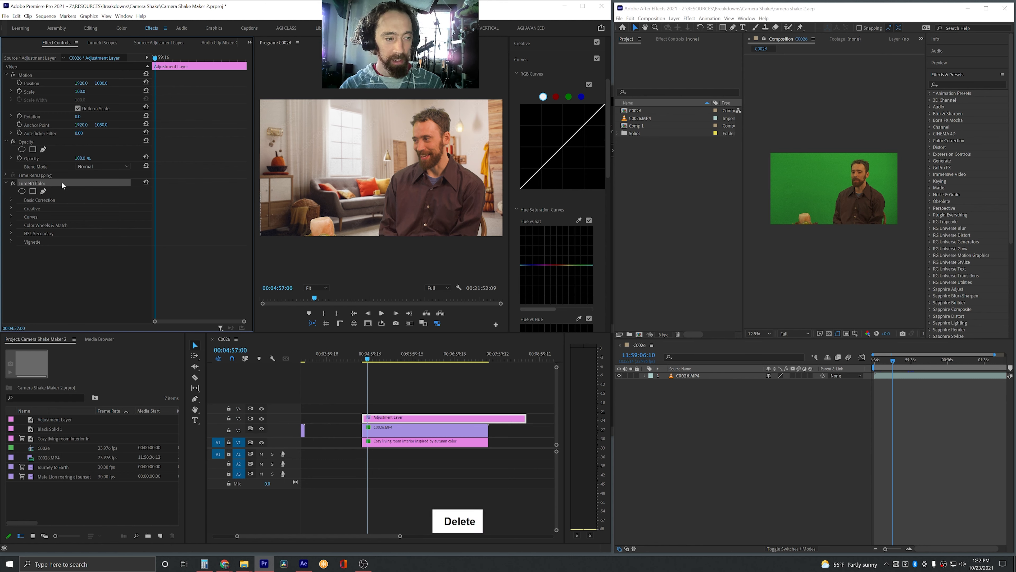
pyautogui.click(376, 383)
pyautogui.click(399, 419)
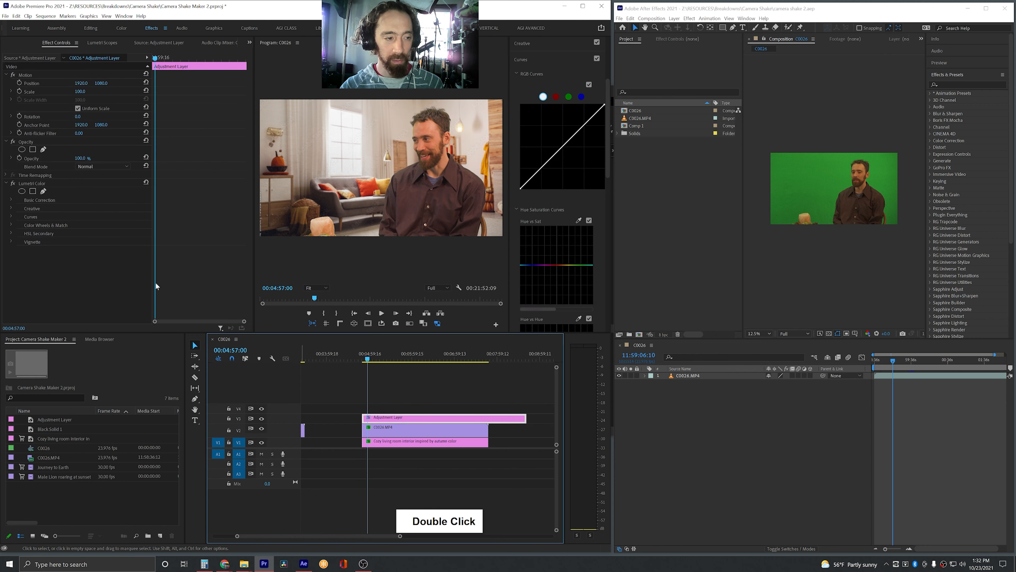
pyautogui.click(48, 185)
pyautogui.press('BackSpace')
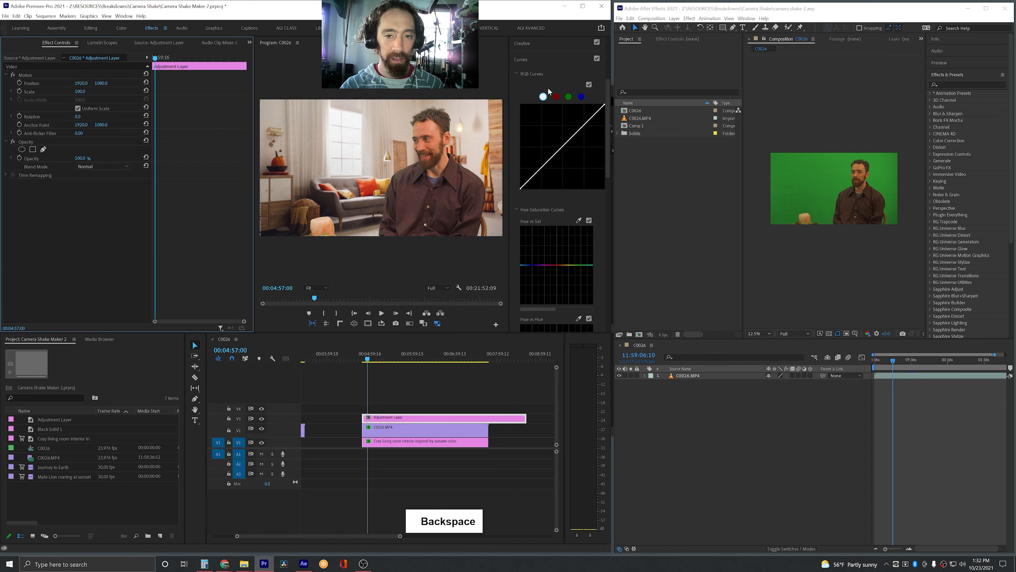
# - Search the effects for "transform" and apply the Transform distort effect to the adjustment layer
pyautogui.scroll(1, 549, 91)
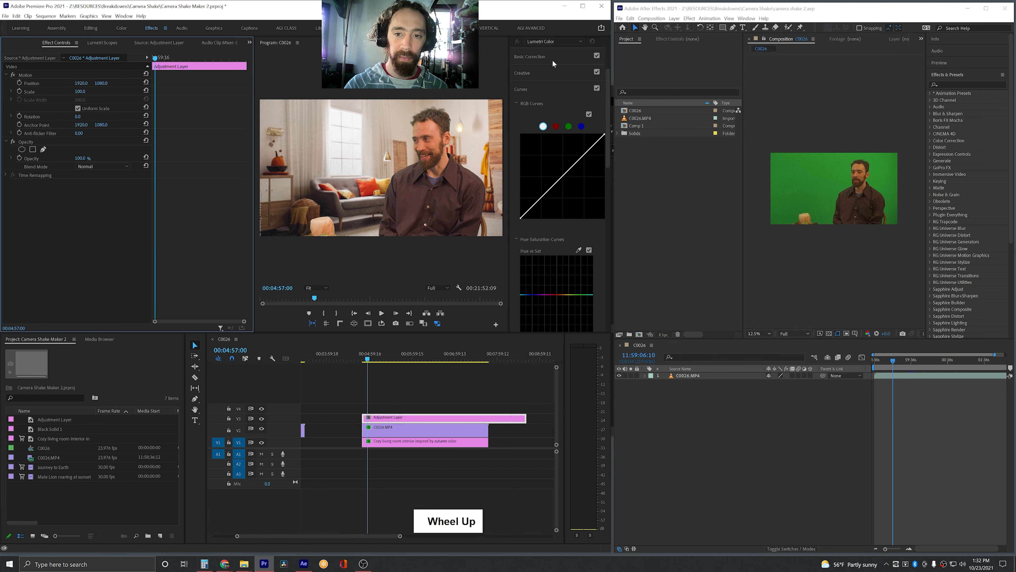
pyautogui.click(567, 45)
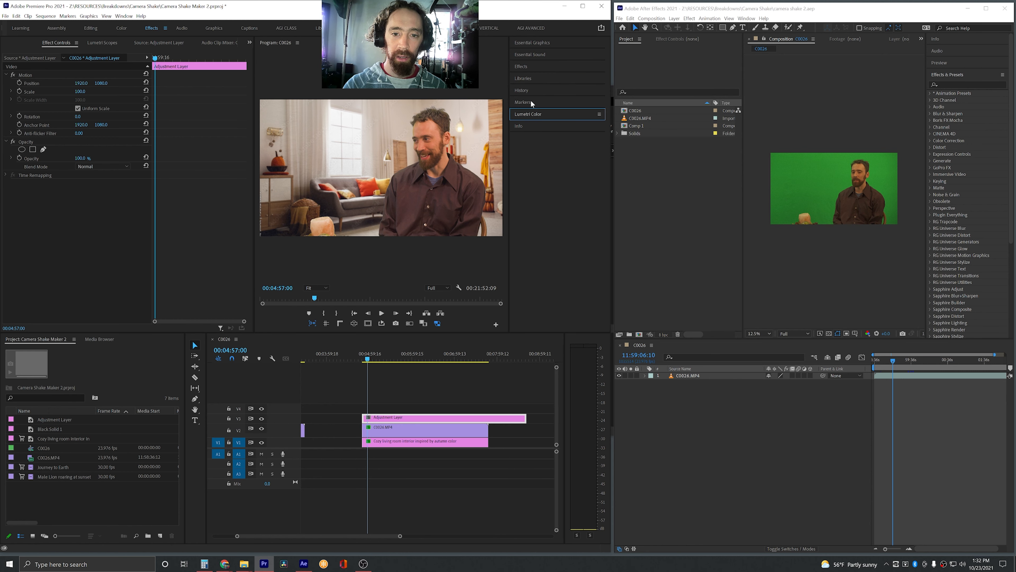
pyautogui.click(539, 67)
pyautogui.click(546, 75)
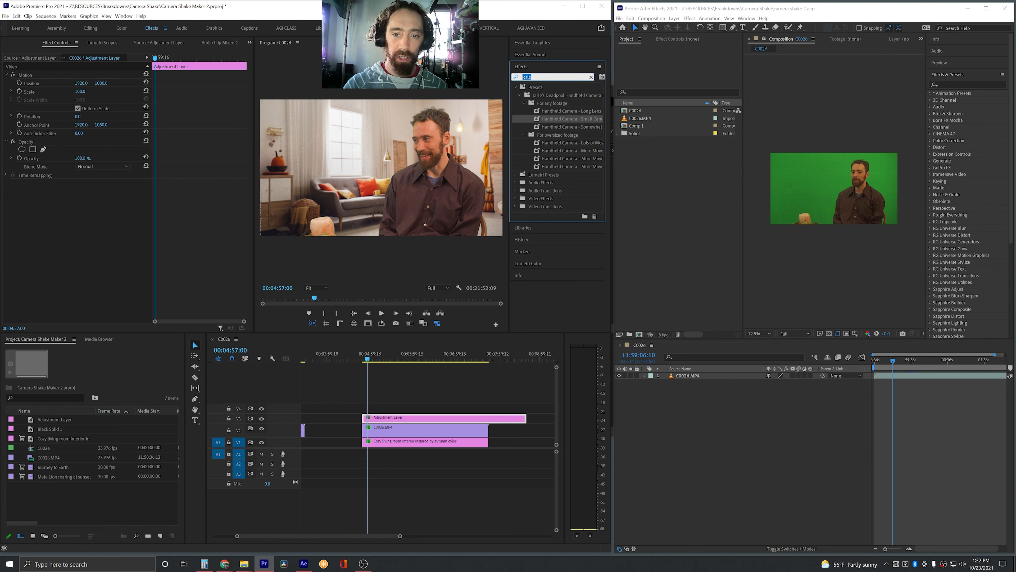
pyautogui.write('transform')
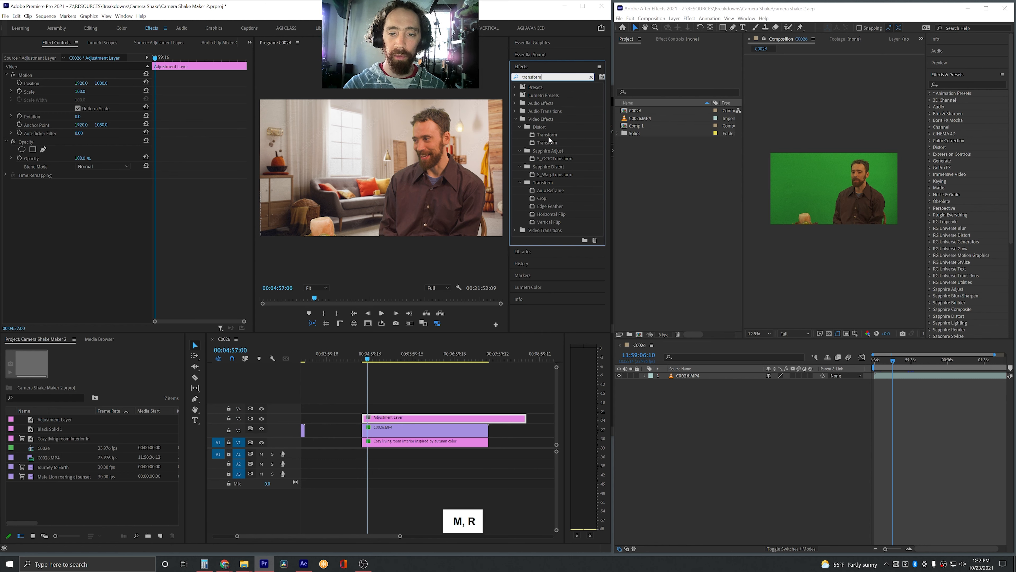
pyautogui.moveTo(549, 135); pyautogui.dragTo(376, 419)
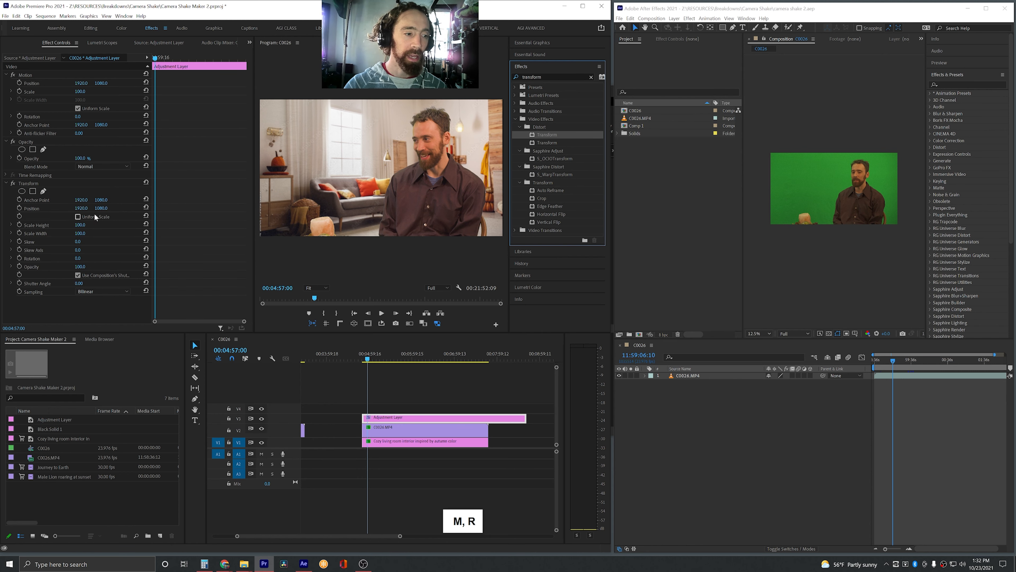
# - Reframe the shot with Transform on the adjustment layer, using uniform scale 150 and a position of about 1253, 1418
pyautogui.moveTo(81, 208); pyautogui.dragTo(79, 208)
pyautogui.click(80, 226)
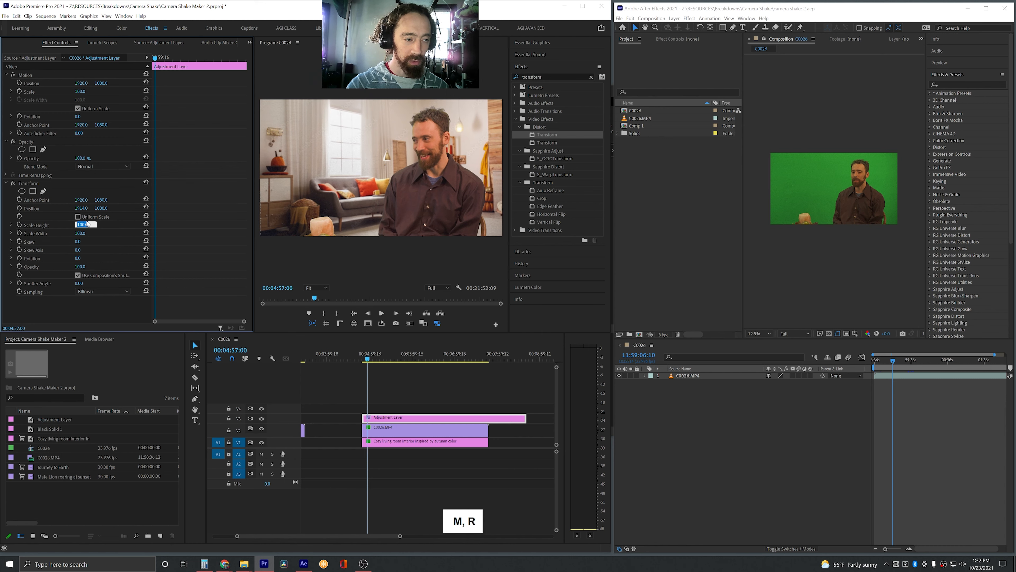
pyautogui.click(81, 216)
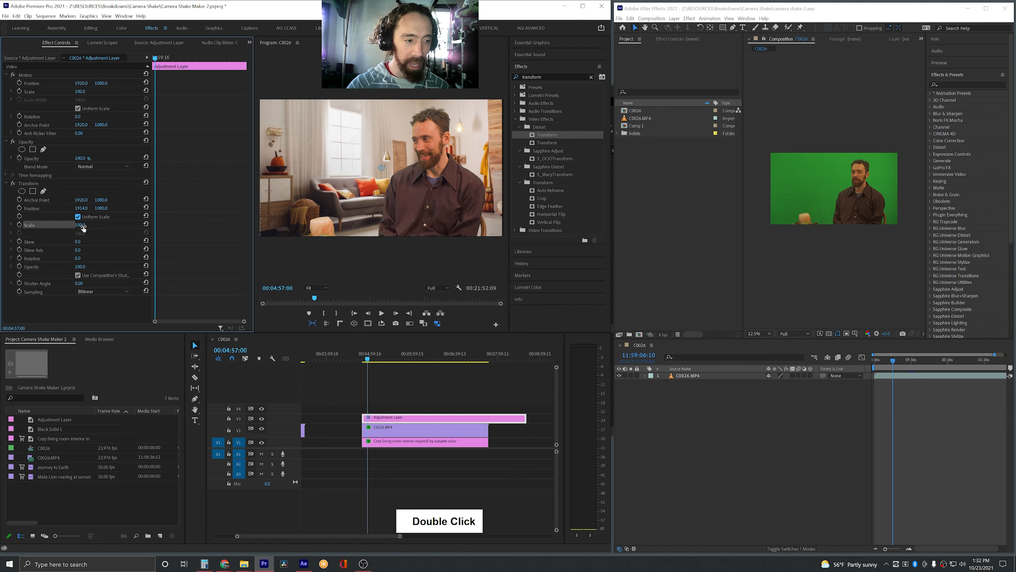
pyautogui.doubleClick(81, 225)
pyautogui.write('150')
pyautogui.press('Return')
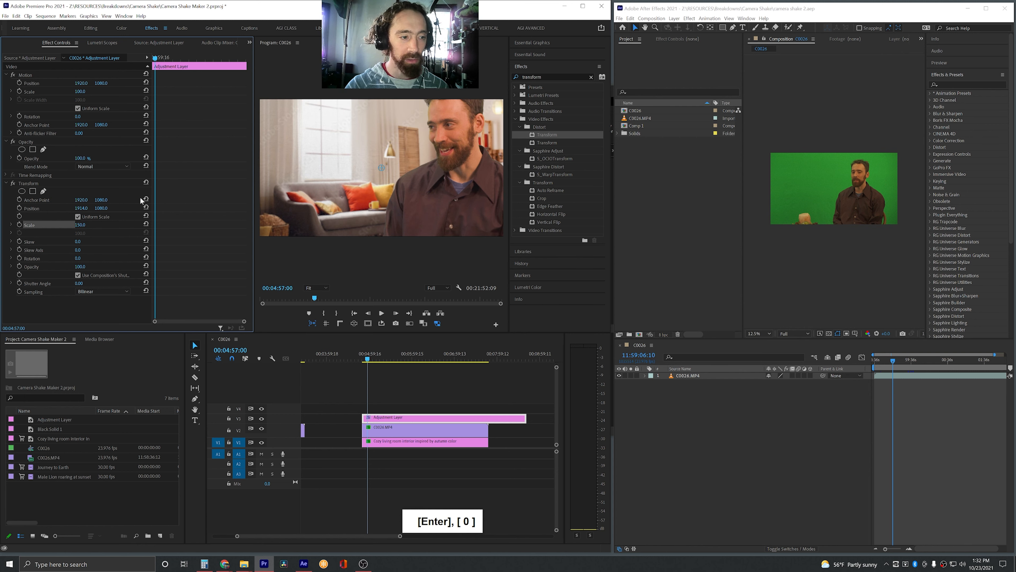
pyautogui.moveTo(81, 208); pyautogui.dragTo(2, 208)
pyautogui.moveTo(104, 208); pyautogui.dragTo(239, 209)
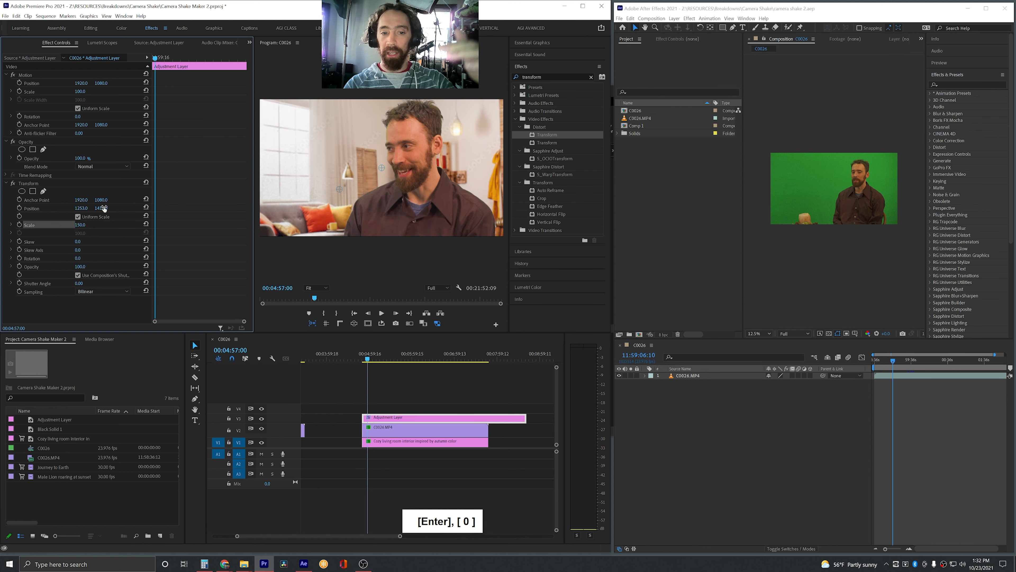
# - Try splitting the adjustment layer near its start, trim the second part to leave a gap, and play back across the cut
pyautogui.press('c')
pyautogui.click(379, 419)
pyautogui.press('v')
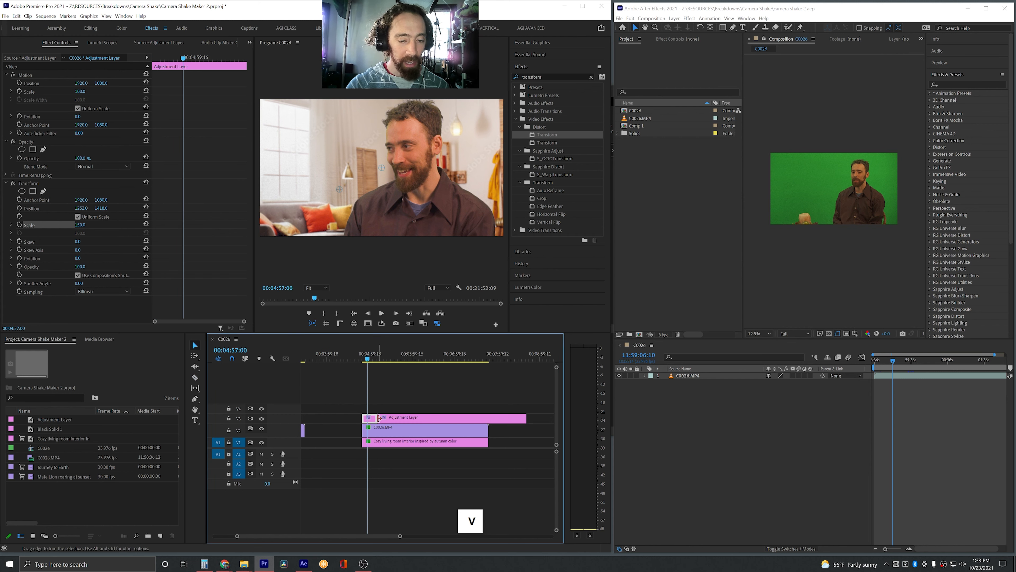
pyautogui.moveTo(380, 419); pyautogui.dragTo(399, 420)
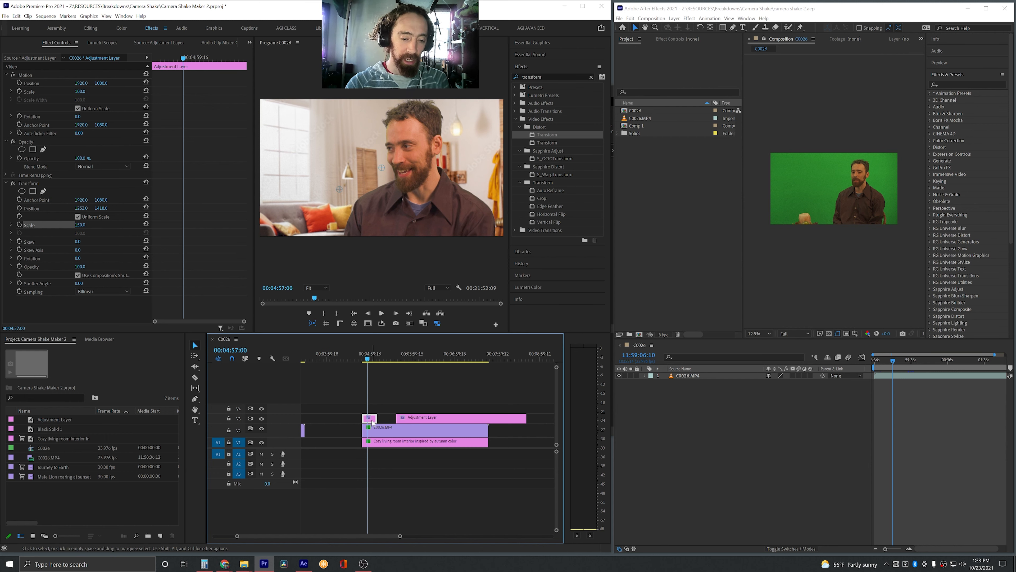
pyautogui.press('space')
pyautogui.click(375, 356)
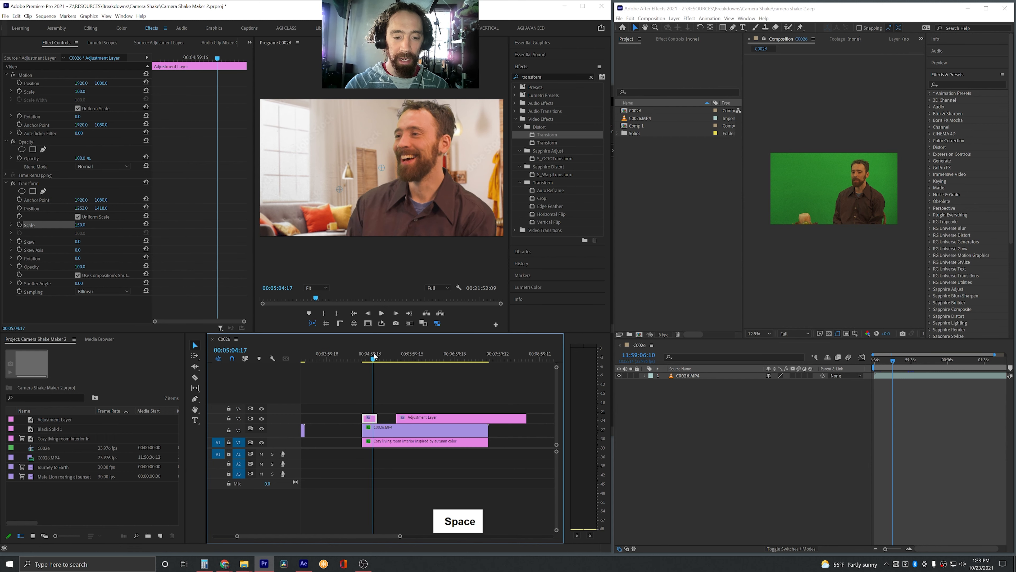
pyautogui.press('space')
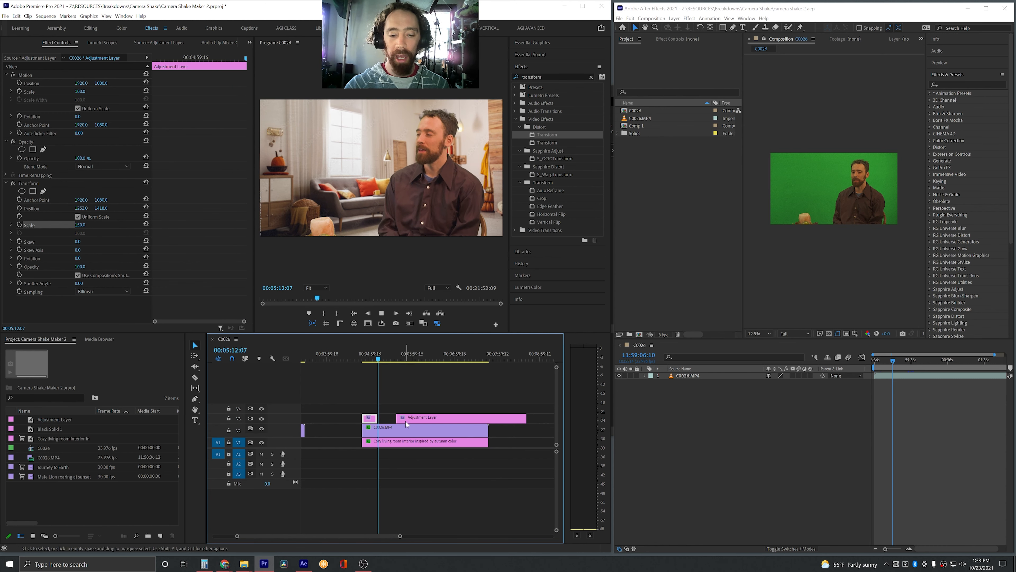
pyautogui.press('space')
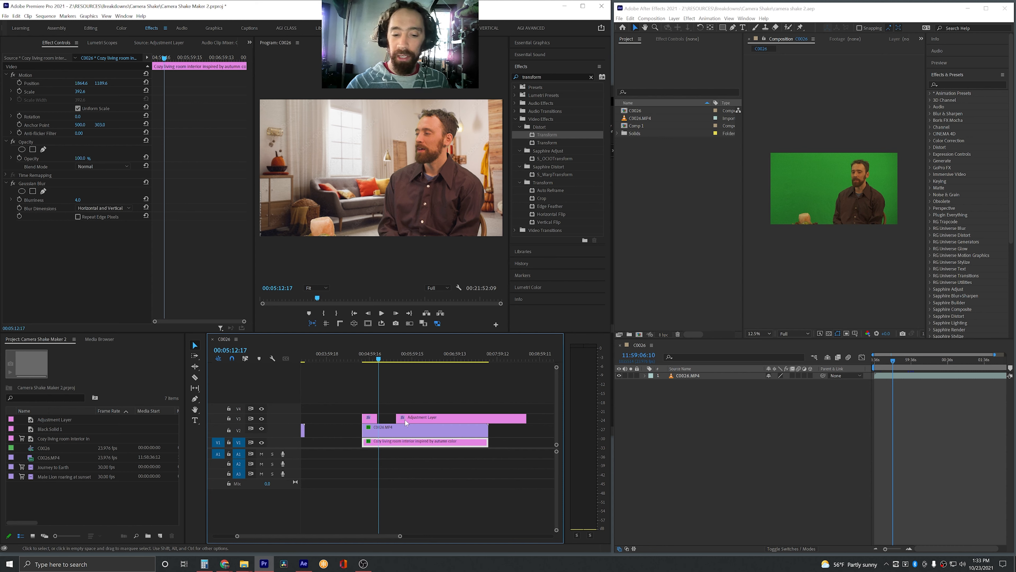
# - Delete the second adjustment layer piece and extend the first to the end of the keyed clip
pyautogui.click(408, 419)
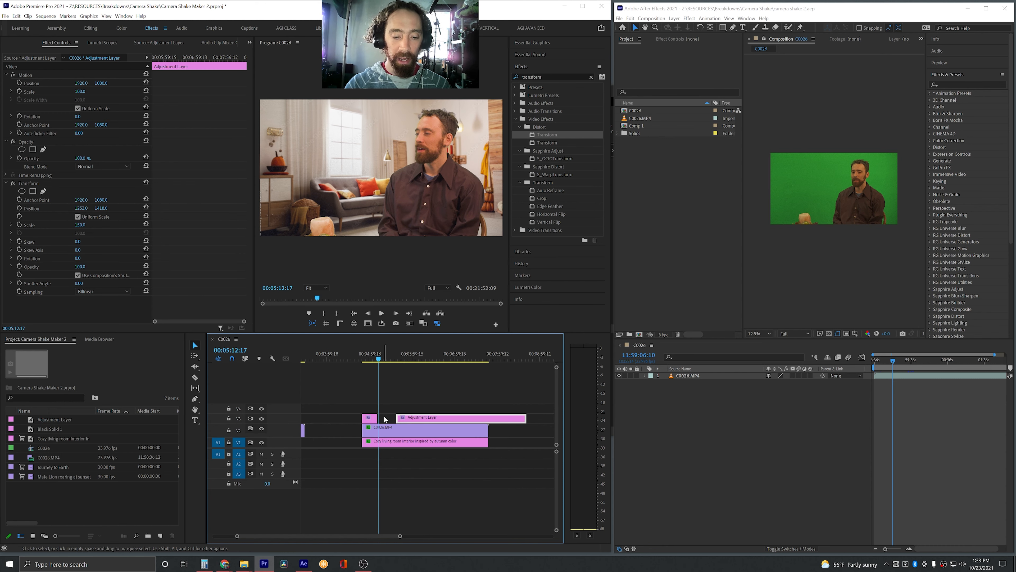
pyautogui.press('BackSpace')
pyautogui.moveTo(378, 418); pyautogui.dragTo(488, 419)
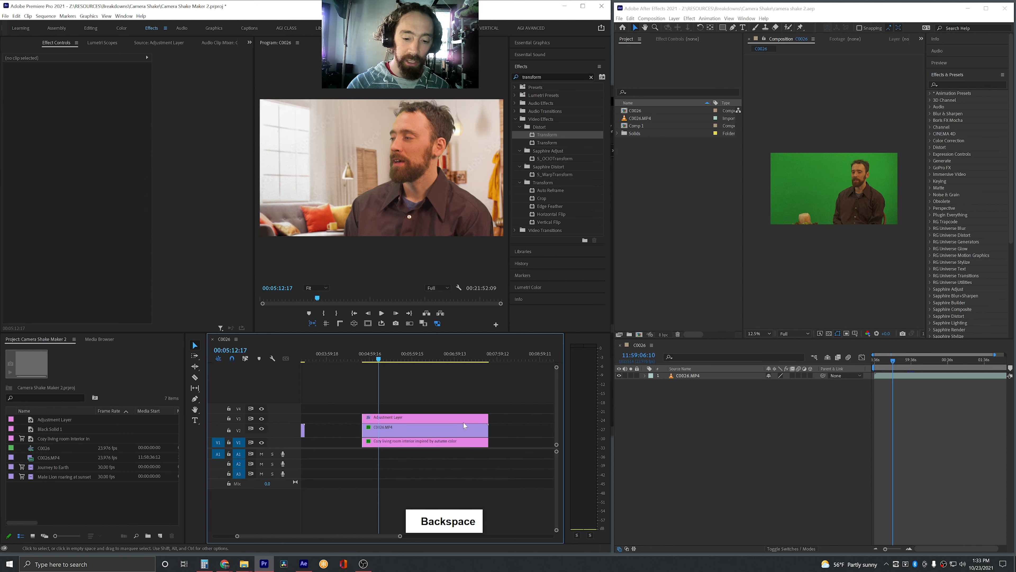
# - Search the effects for "jarle" and apply the Handheld Camera - Small Camcorder preset to the adjustment layer
pyautogui.click(458, 419)
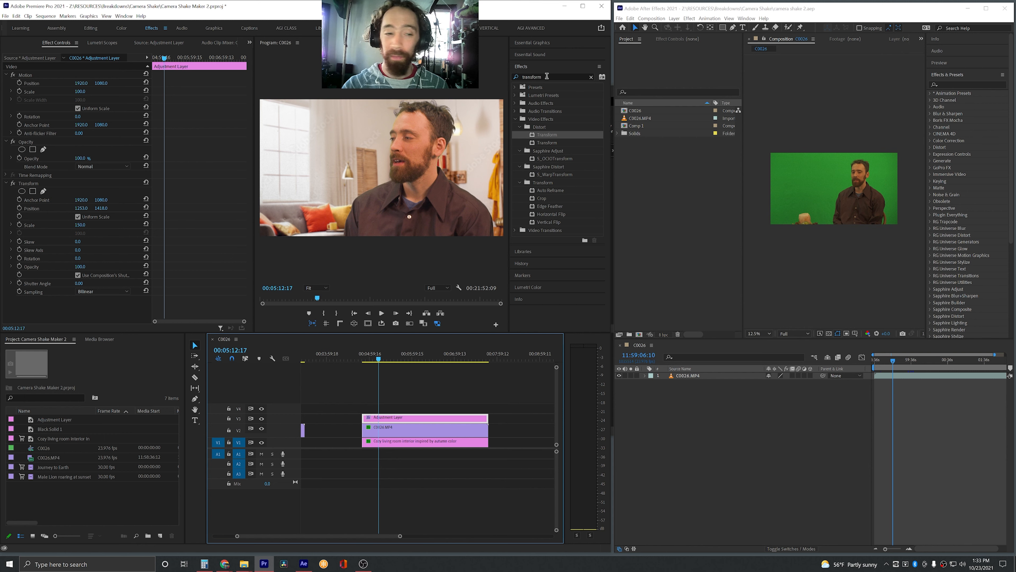
pyautogui.click(591, 77)
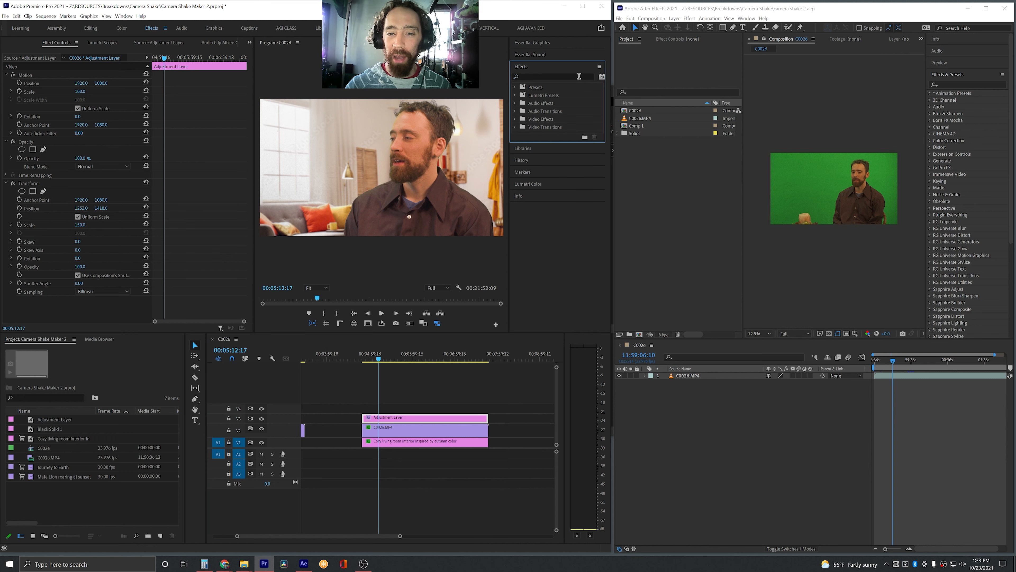
pyautogui.write('jarle')
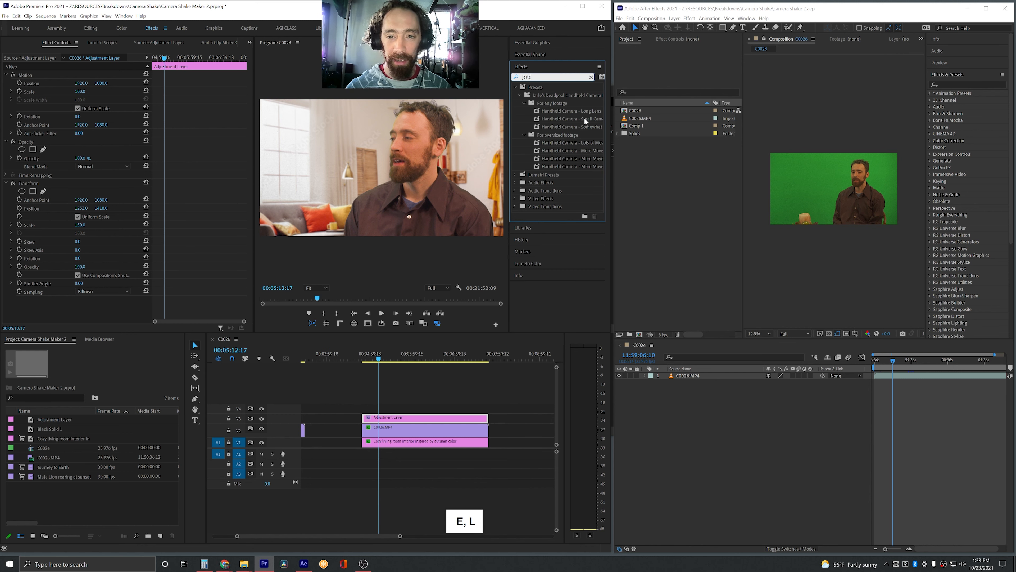
pyautogui.moveTo(585, 121); pyautogui.dragTo(395, 419)
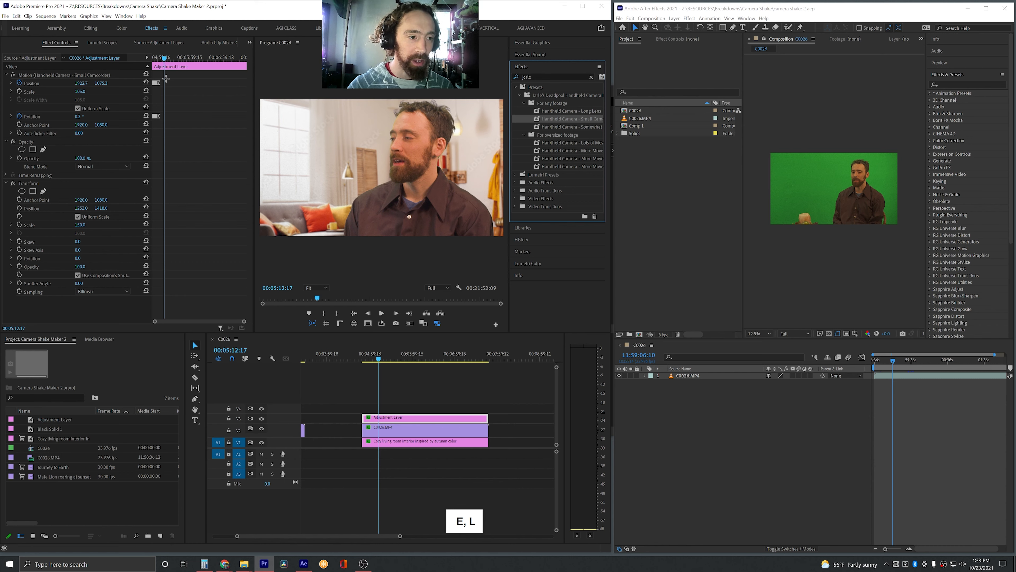
# - Try to copy the adjustment layer's Motion Position and Rotation keyframes and paste them onto the Transform effect
pyautogui.moveTo(166, 78); pyautogui.dragTo(135, 123)
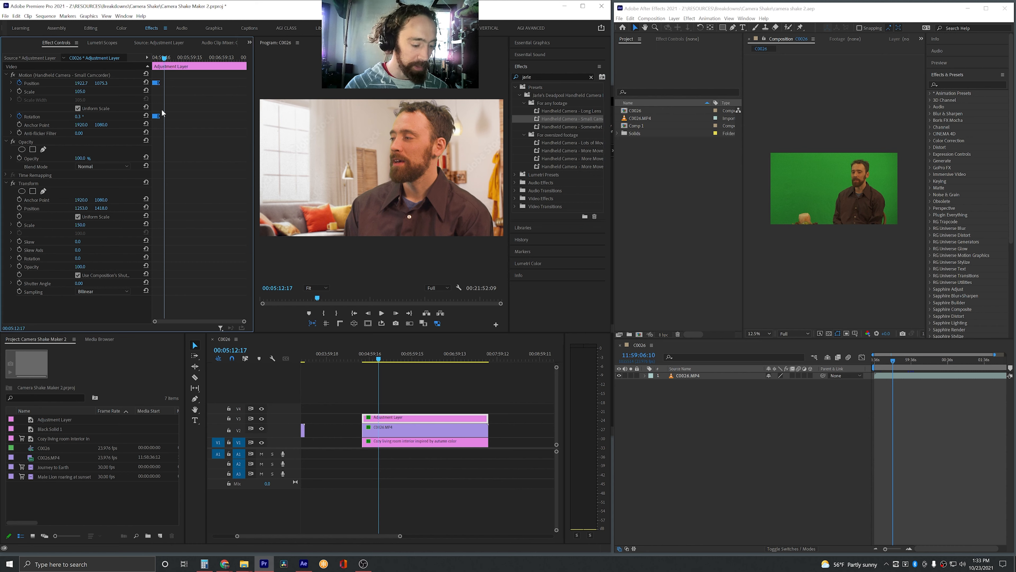
pyautogui.hotkey('ctrl', 'c')
pyautogui.click(26, 185)
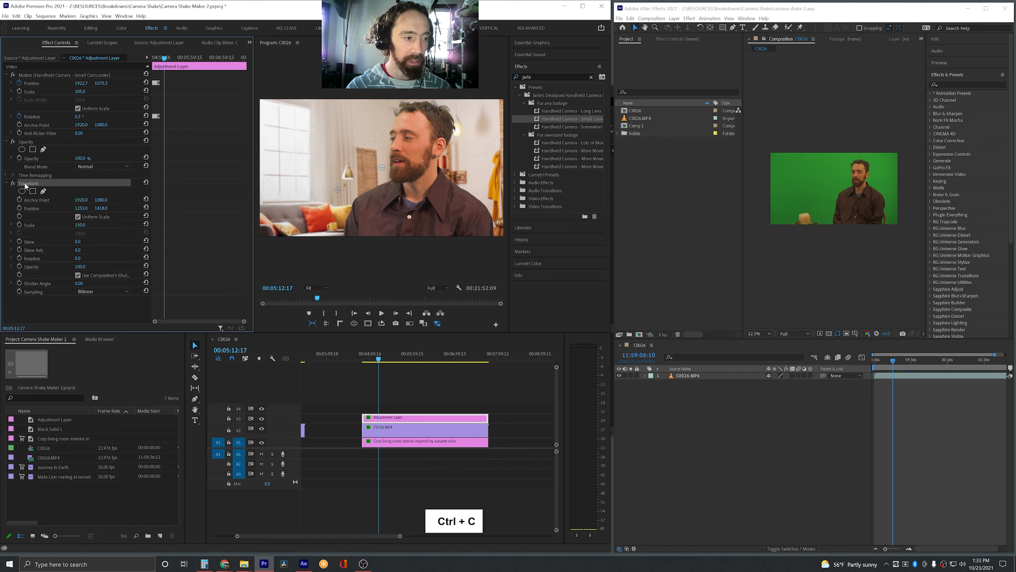
pyautogui.hotkey('ctrl', 'v')
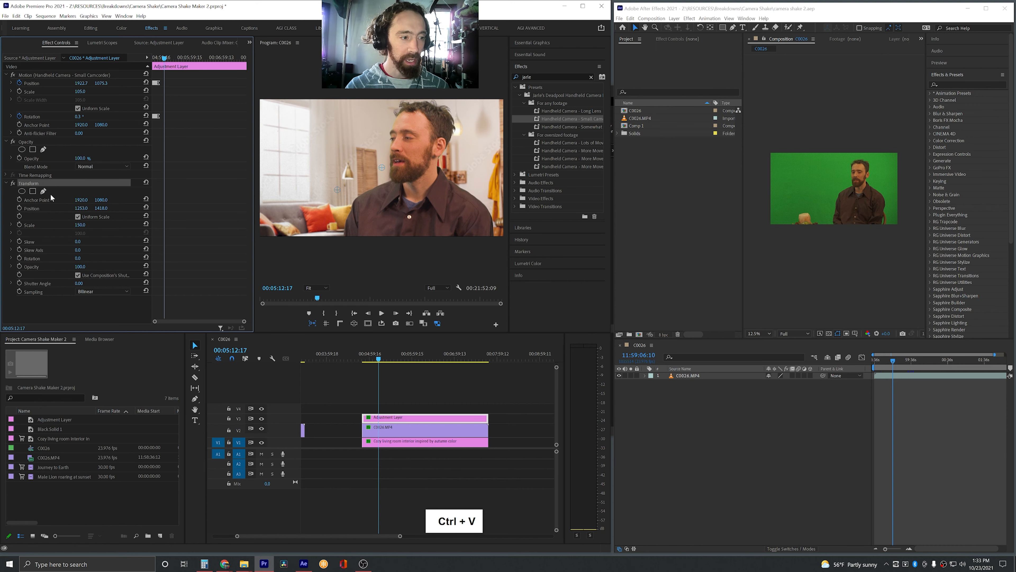
# - Try to copy only the Motion Position keyframes onto the Transform effect's Position
pyautogui.click(37, 83)
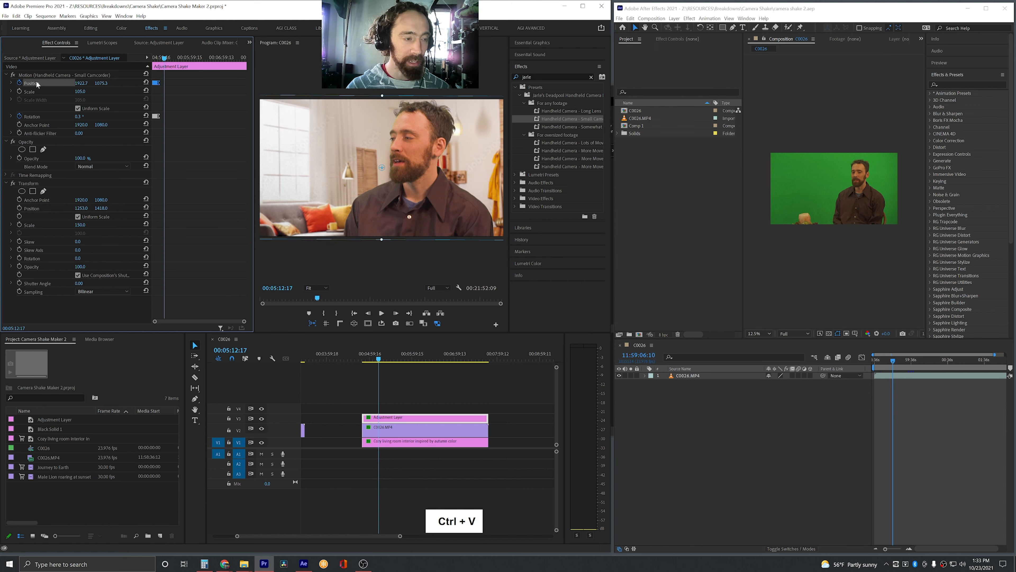
pyautogui.hotkey('ctrl', 'c')
pyautogui.click(34, 209)
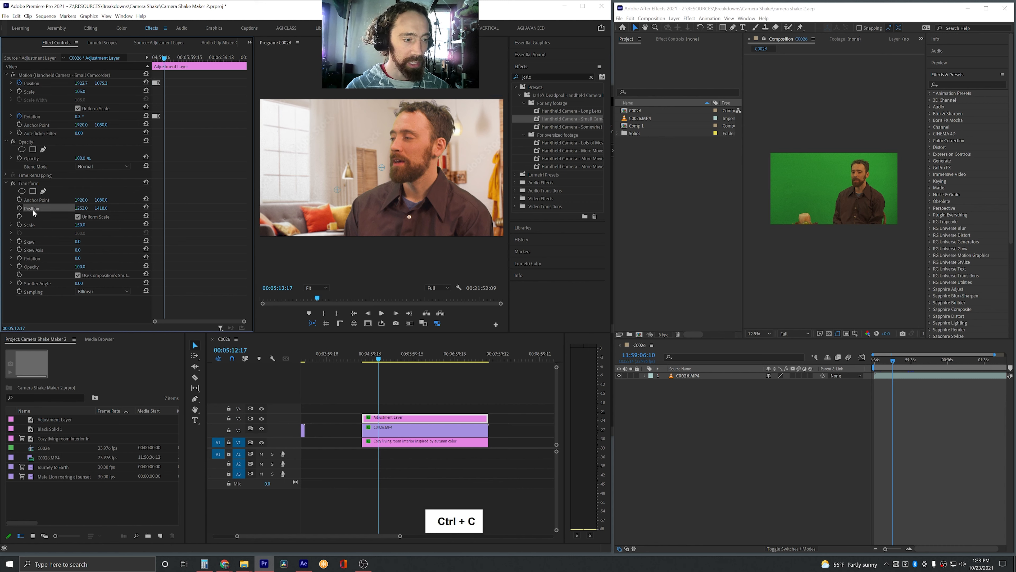
pyautogui.hotkey('ctrl', 'z')
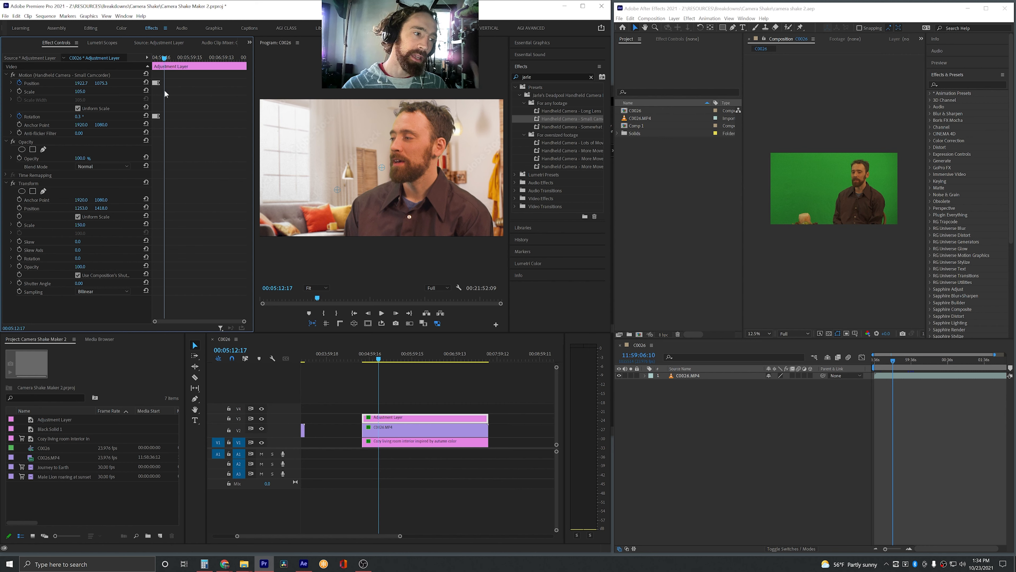
pyautogui.click(42, 83)
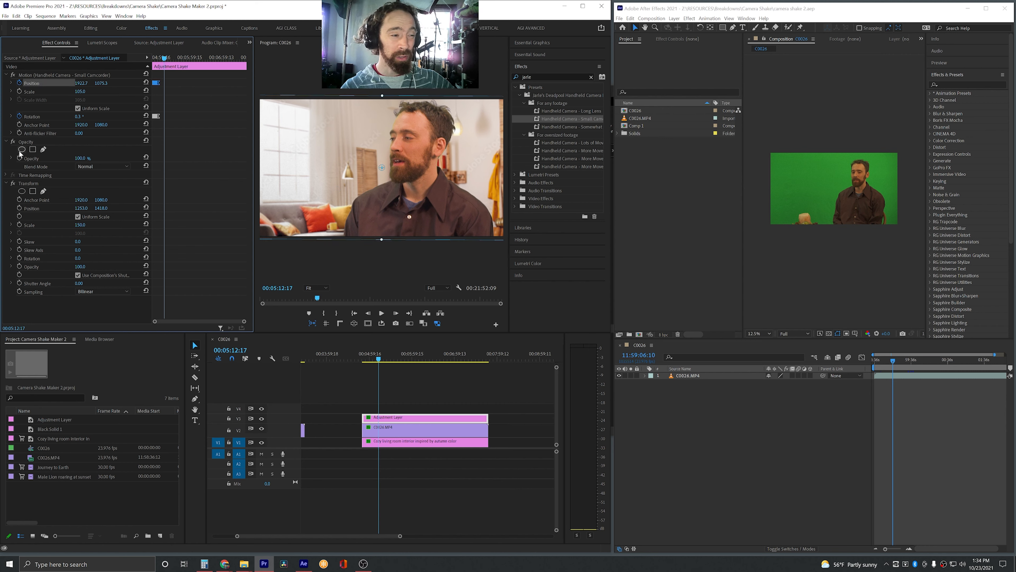
pyautogui.click(42, 184)
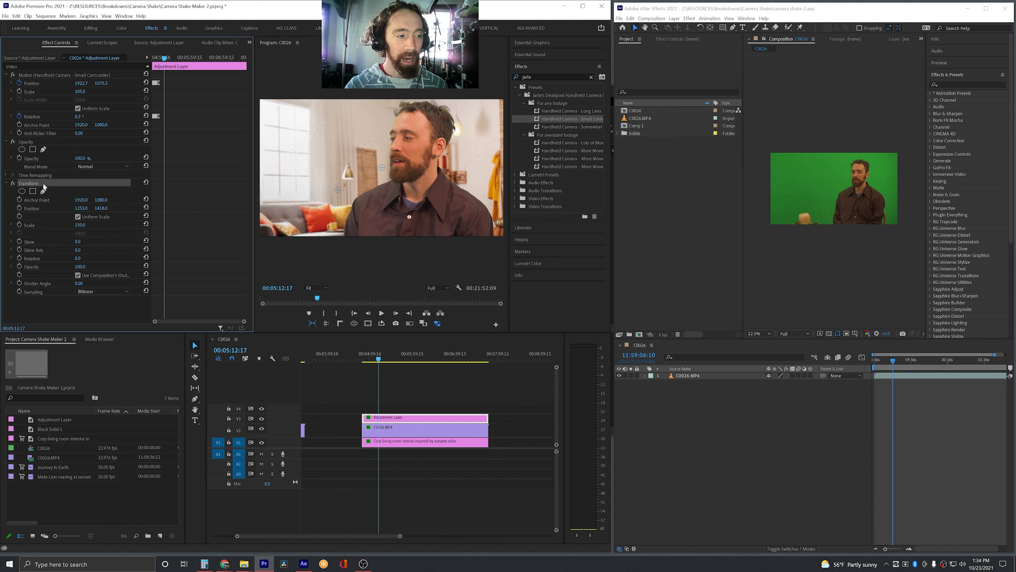
# - Turn off keyframing for the adjustment layer's Motion Position and Rotation, deleting their existing keyframes
pyautogui.click(20, 83)
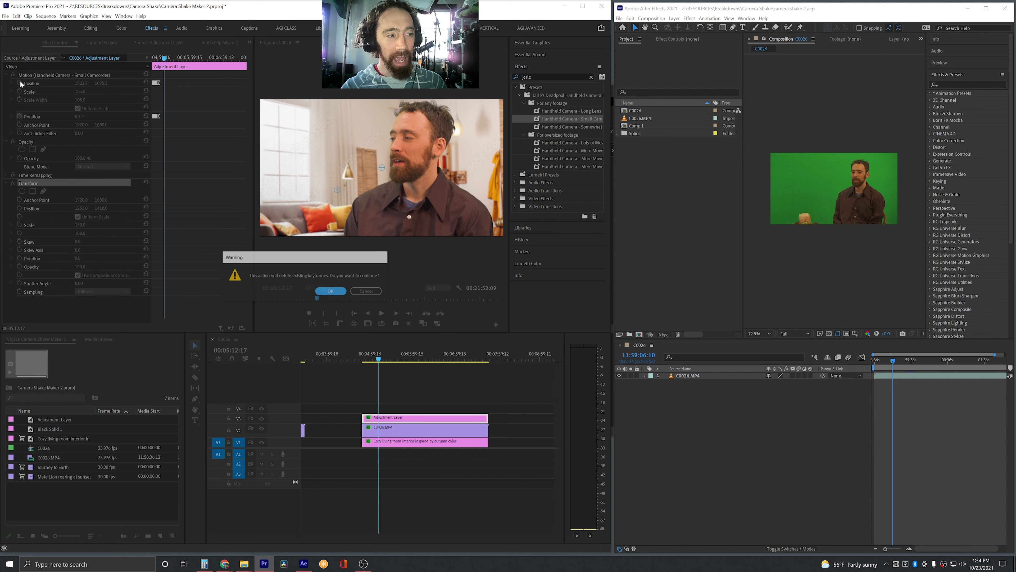
pyautogui.press('Return')
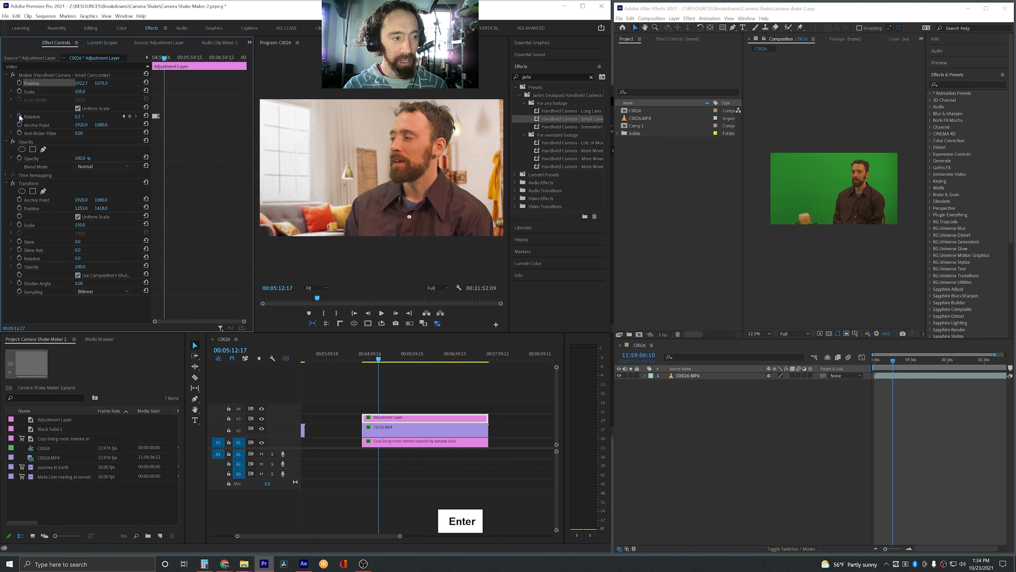
pyautogui.click(20, 116)
pyautogui.press('Return')
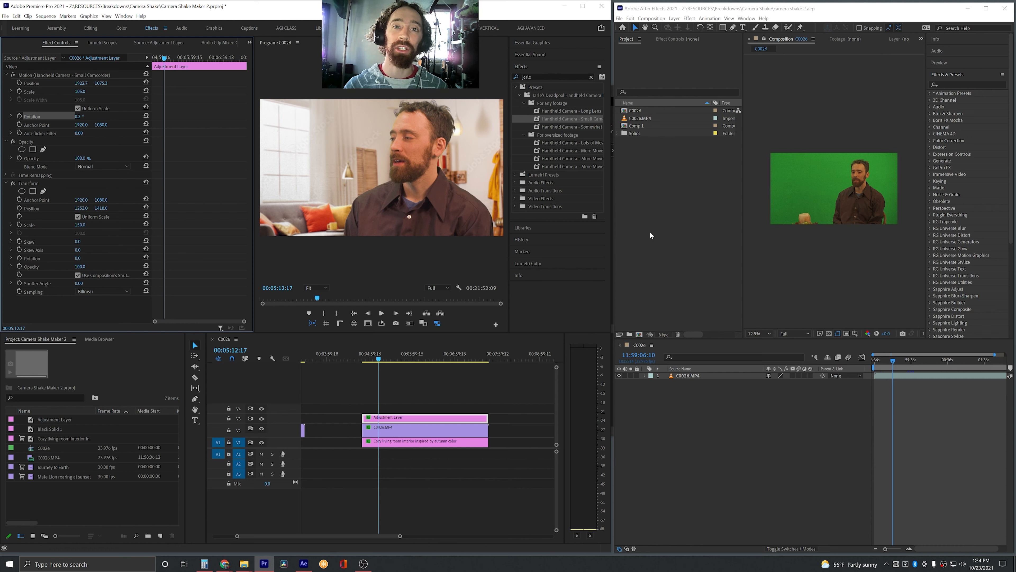
# - Delete the Transform effect from the adjustment layer and select its Motion properties
pyautogui.click(36, 75)
pyautogui.click(38, 185)
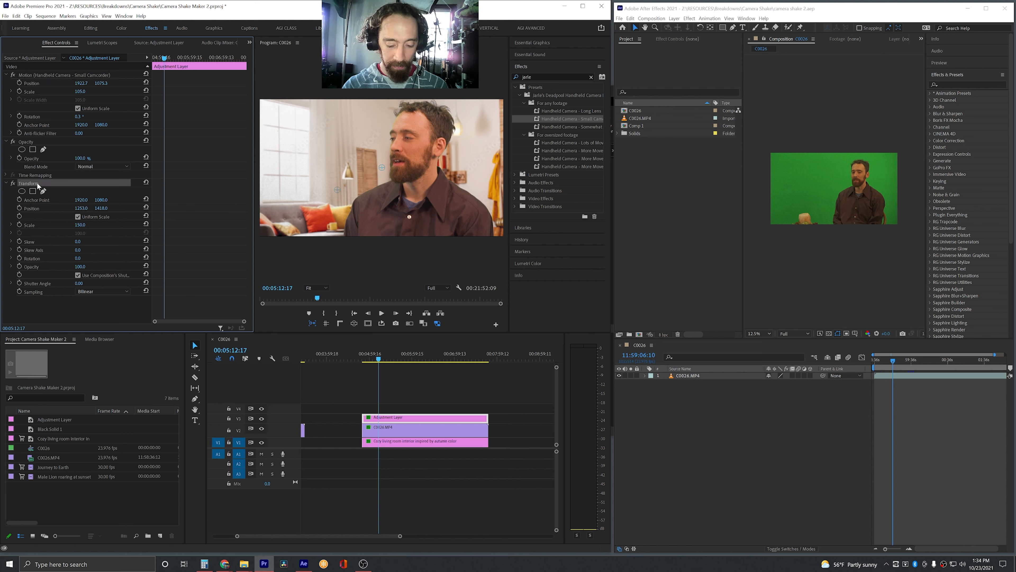
pyautogui.press('BackSpace')
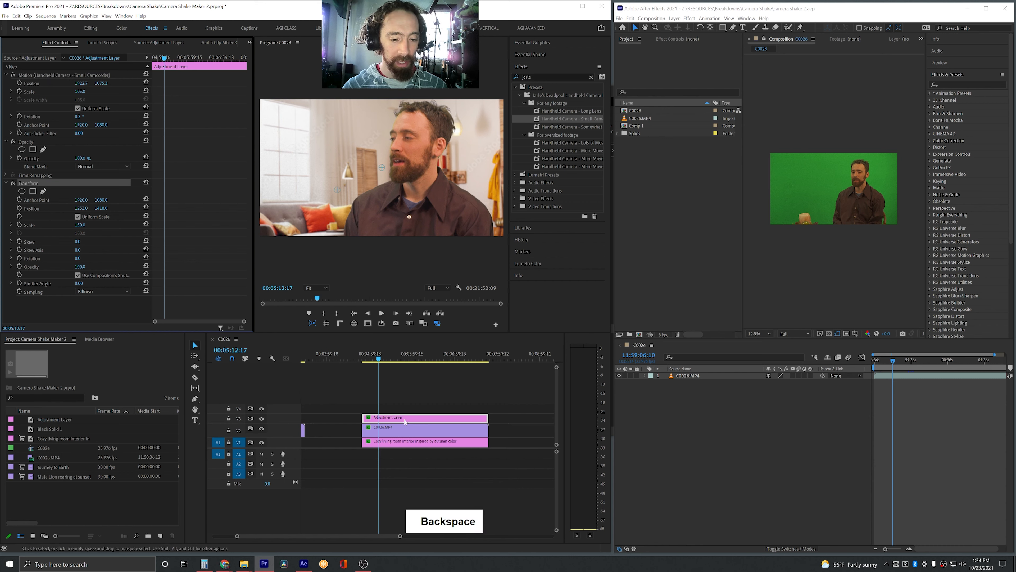
pyautogui.click(410, 409)
pyautogui.doubleClick(411, 417)
pyautogui.click(36, 185)
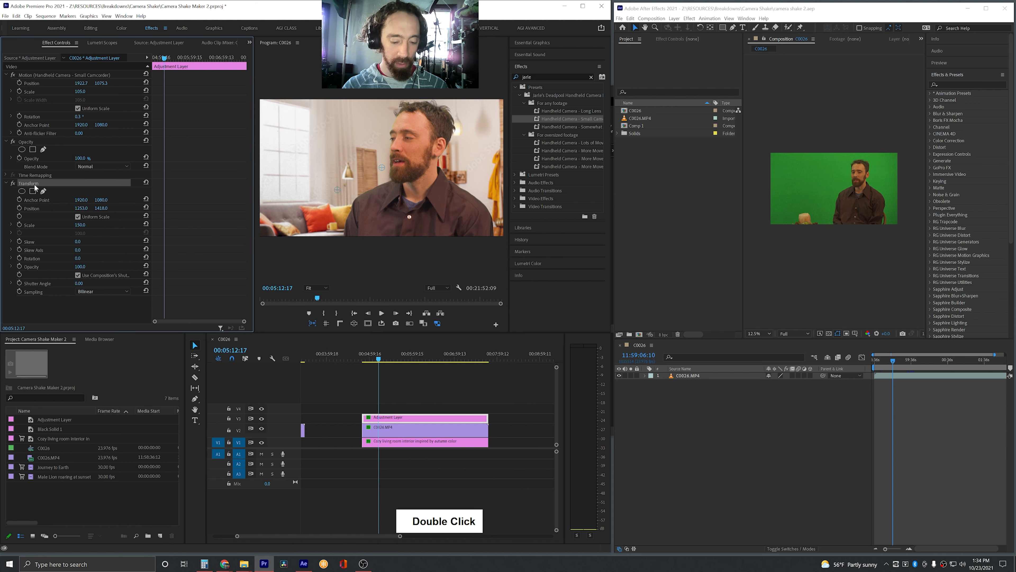
pyautogui.press('BackSpace')
pyautogui.click(24, 75)
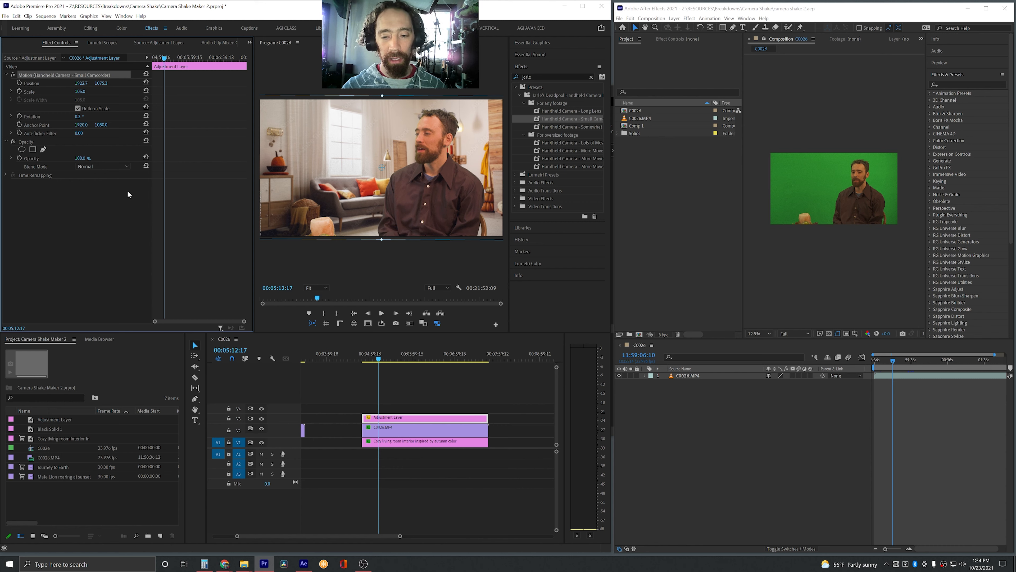
# - Switch to After Effects, set the current time to 11:58:53:10, and expand the C0026.MP4 layer's Transform properties
pyautogui.click(685, 239)
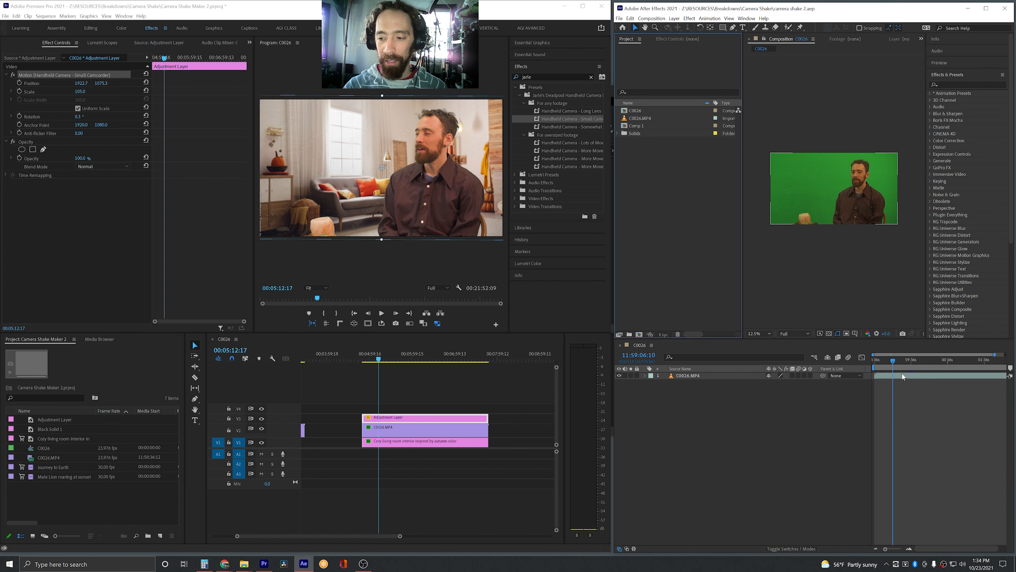
pyautogui.moveTo(892, 359); pyautogui.dragTo(886, 361)
pyautogui.click(890, 377)
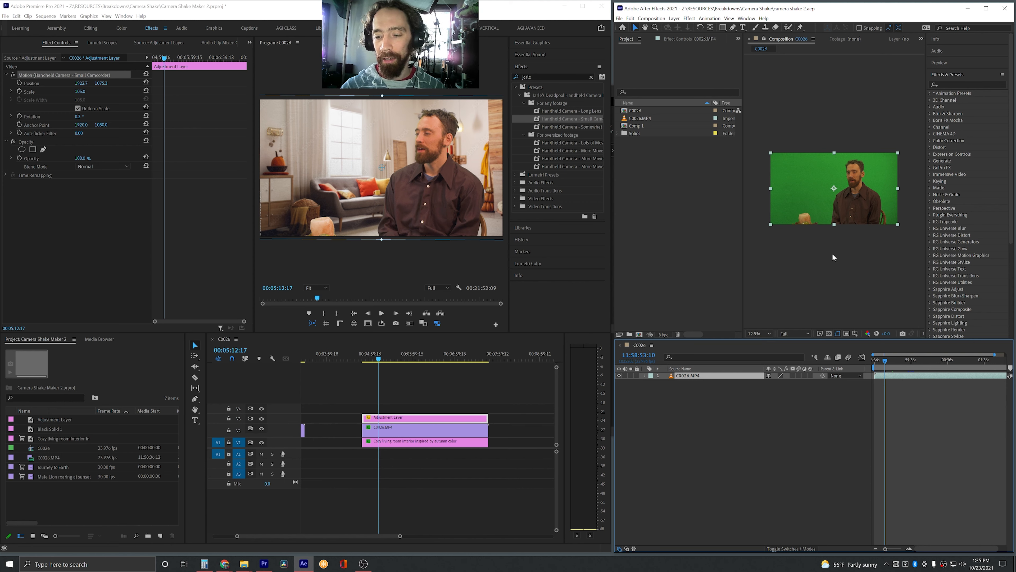
pyautogui.click(645, 376)
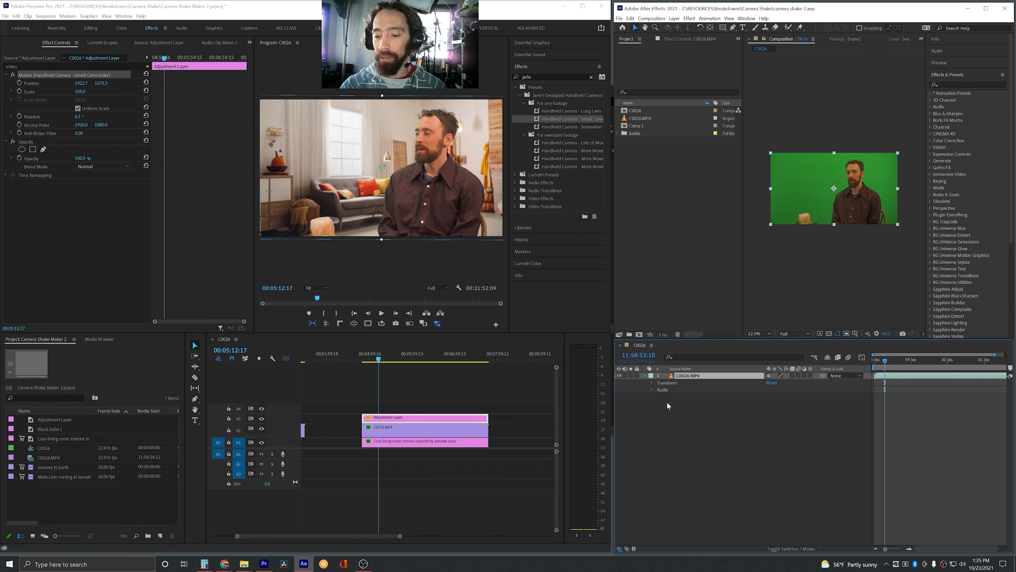
pyautogui.click(653, 383)
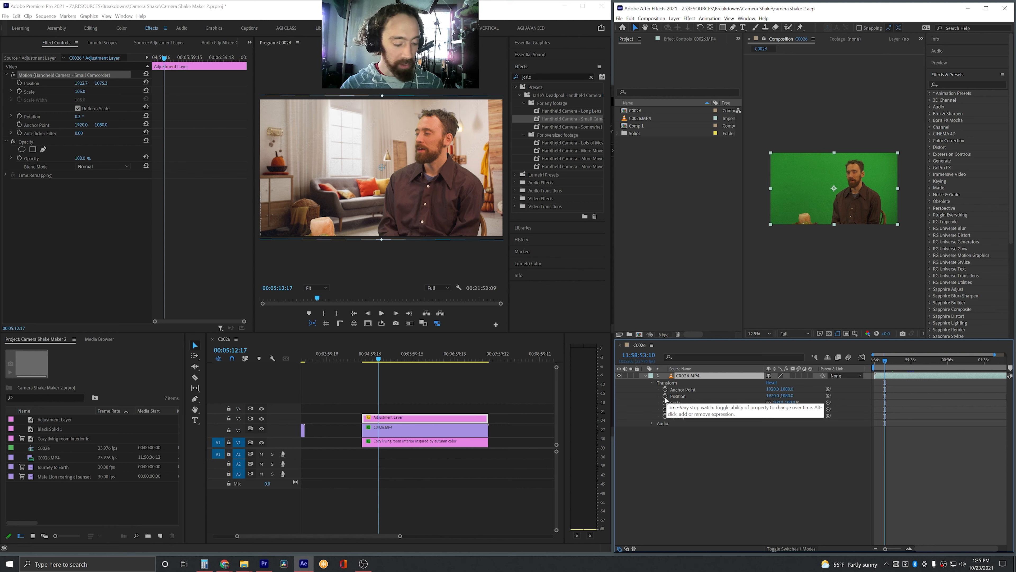
# - Enable expressions on the layer's Position and Rotation, and set the Position expression to wiggle(1,20)
pyautogui.keyDown('alt'); pyautogui.click(666, 397); pyautogui.keyUp('alt')
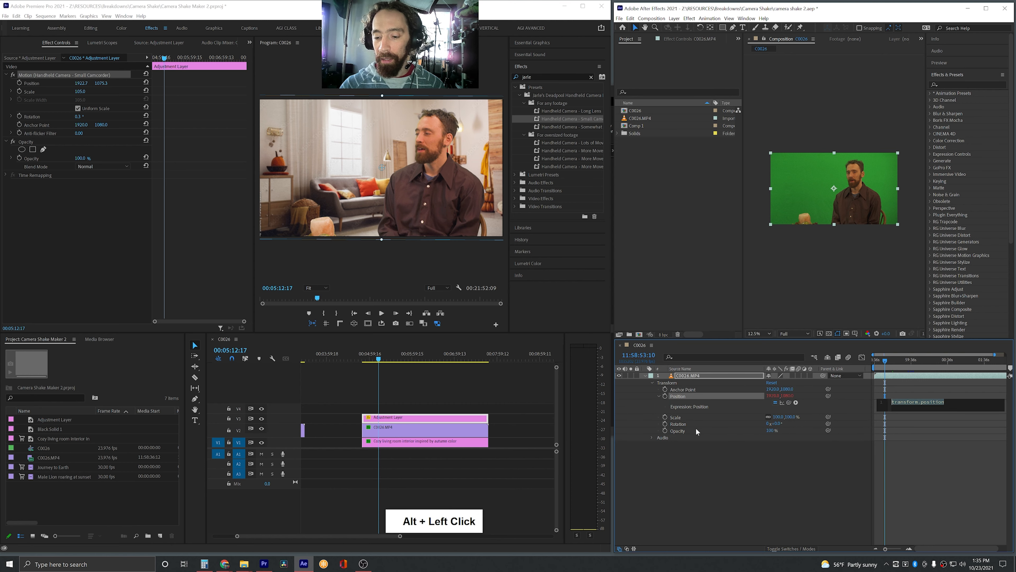
pyautogui.keyDown('alt'); pyautogui.click(666, 424); pyautogui.keyUp('alt')
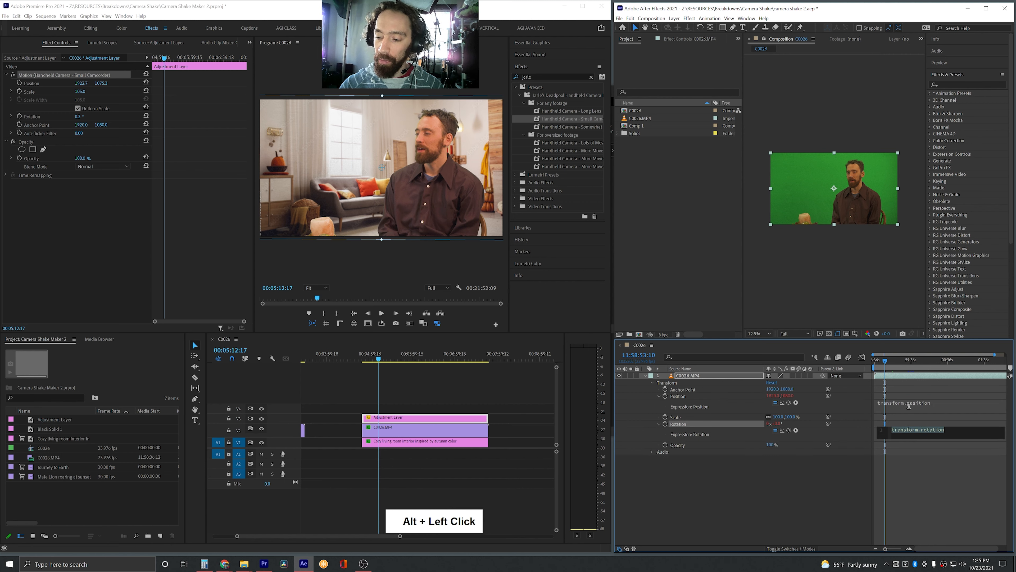
pyautogui.click(909, 406)
pyautogui.write('wW')
pyautogui.press('BackSpace')
pyautogui.write('ig')
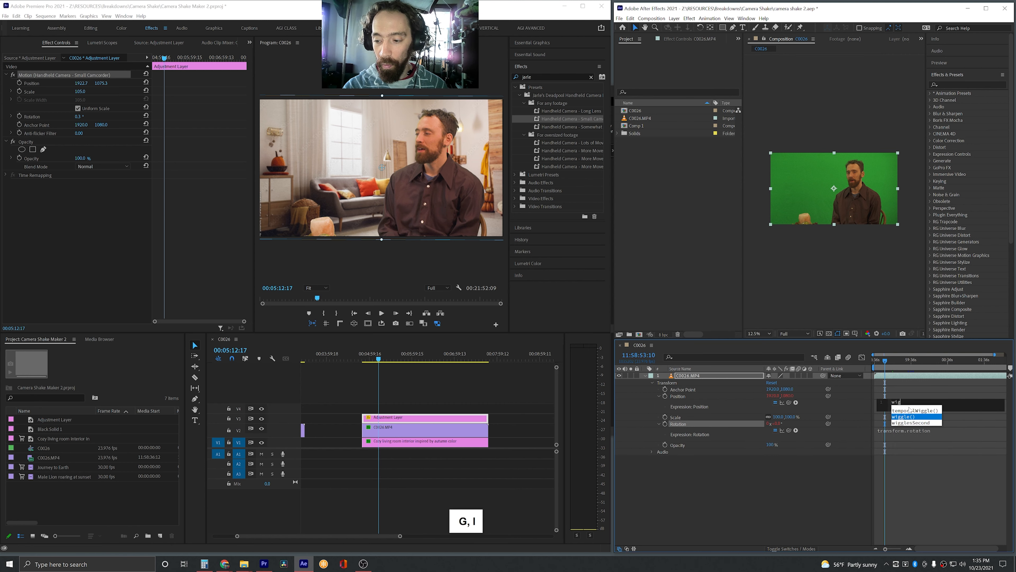
pyautogui.write('gle(')
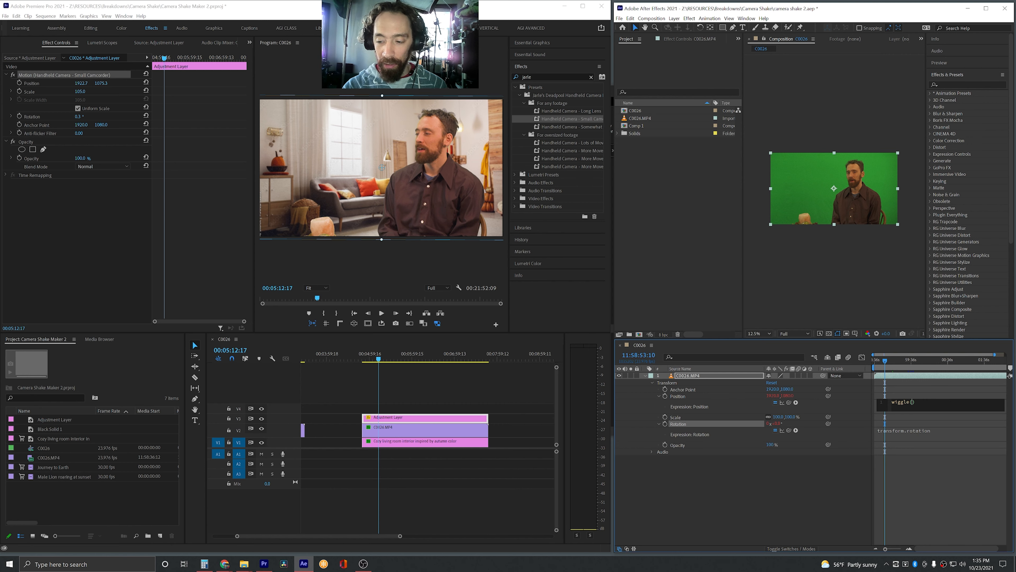
pyautogui.write('1')
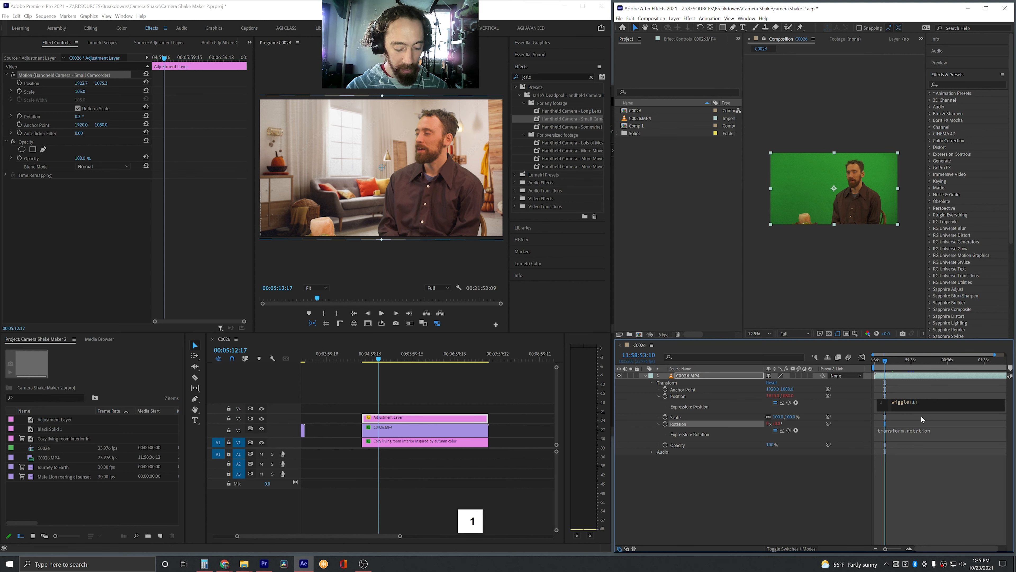
pyautogui.write(',')
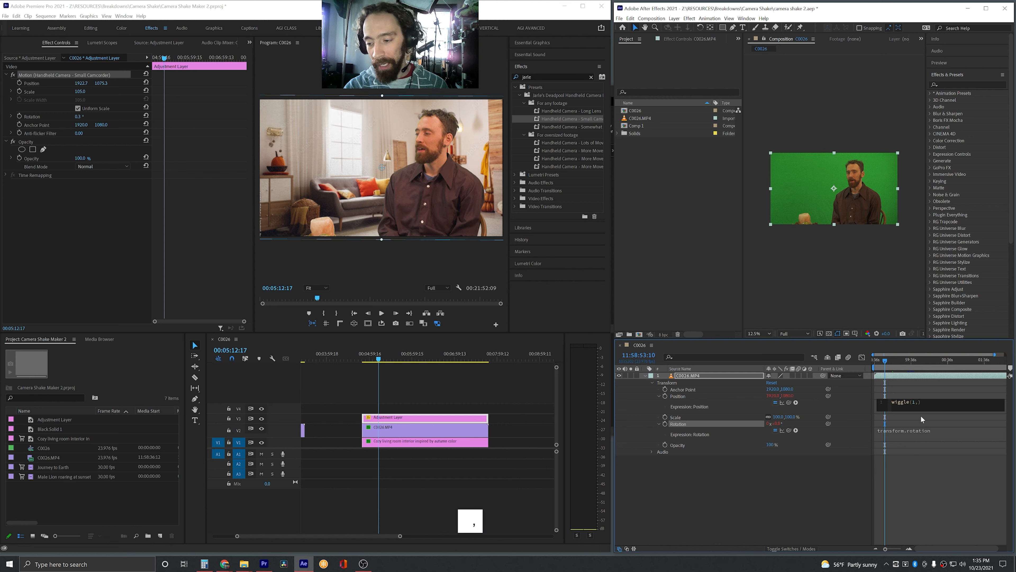
pyautogui.write('20')
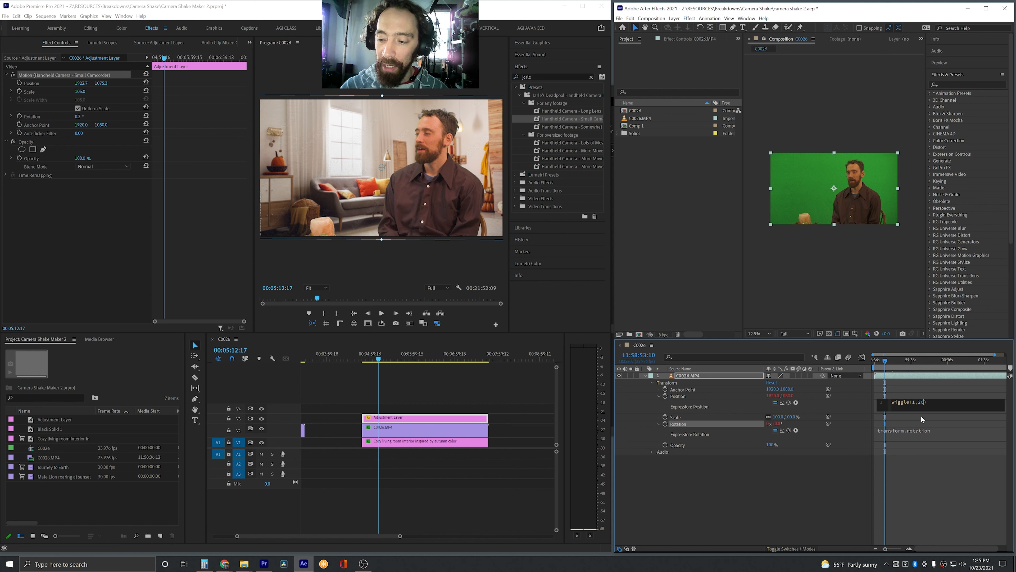
pyautogui.click(921, 416)
# - Enlarge the composition view and preview the Position wiggle from 11:58:57:23
pyautogui.scroll(2, 825, 262)
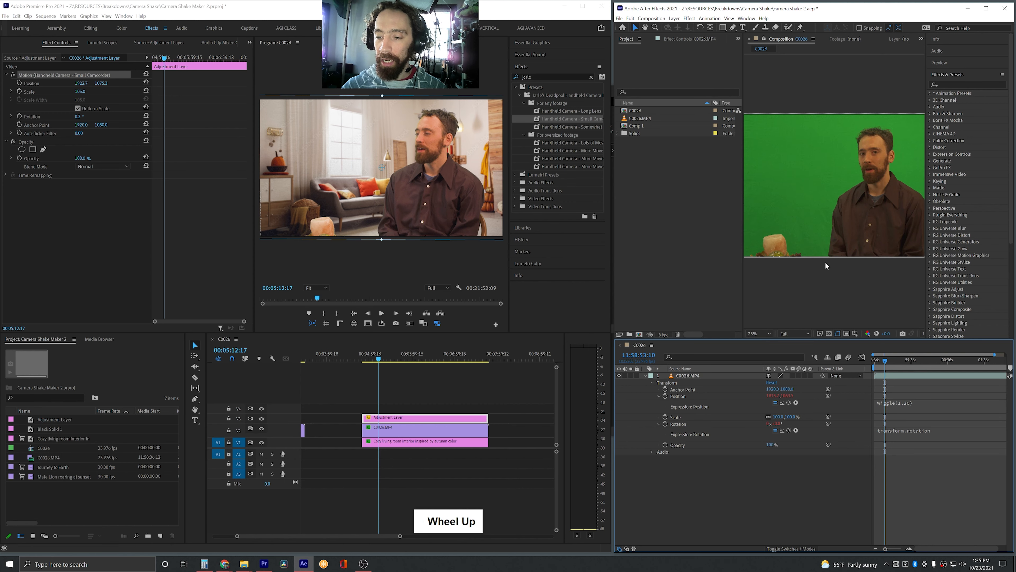
pyautogui.middleClick(838, 259)
pyautogui.press('space')
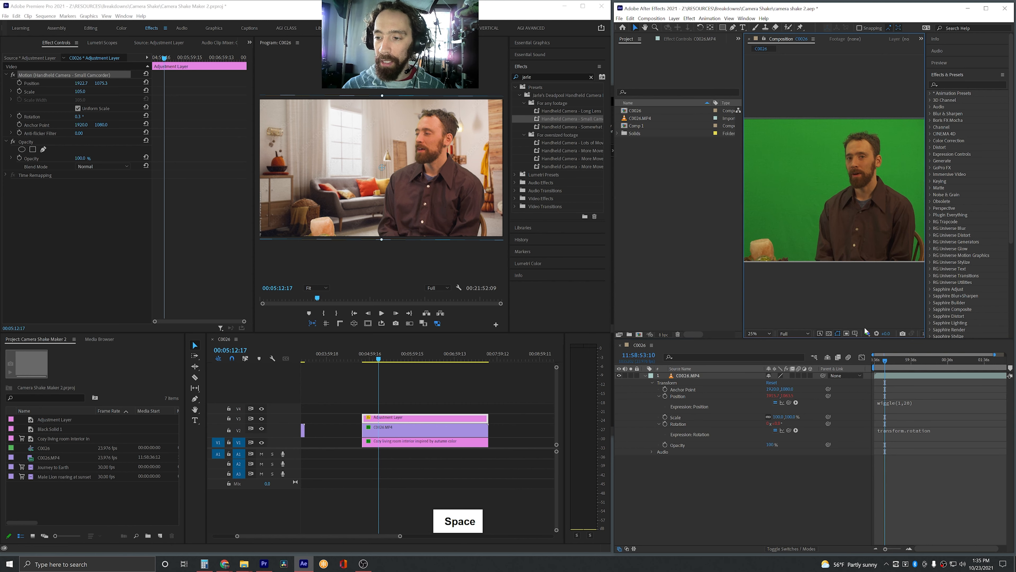
pyautogui.doubleClick(878, 360)
pyautogui.moveTo(877, 361); pyautogui.dragTo(888, 362)
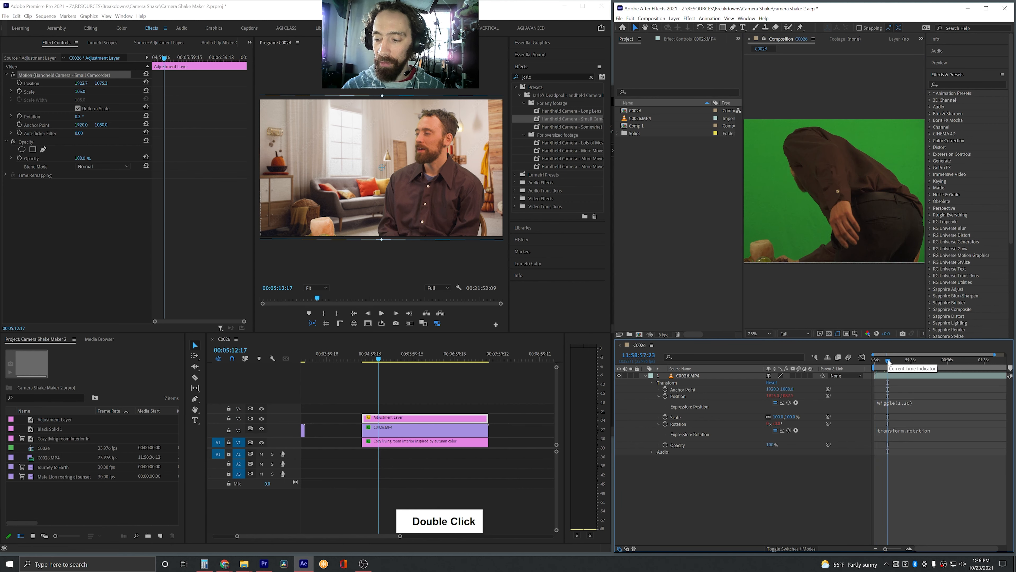
pyautogui.press('shift')
pyautogui.hotkey('shift', 'space')
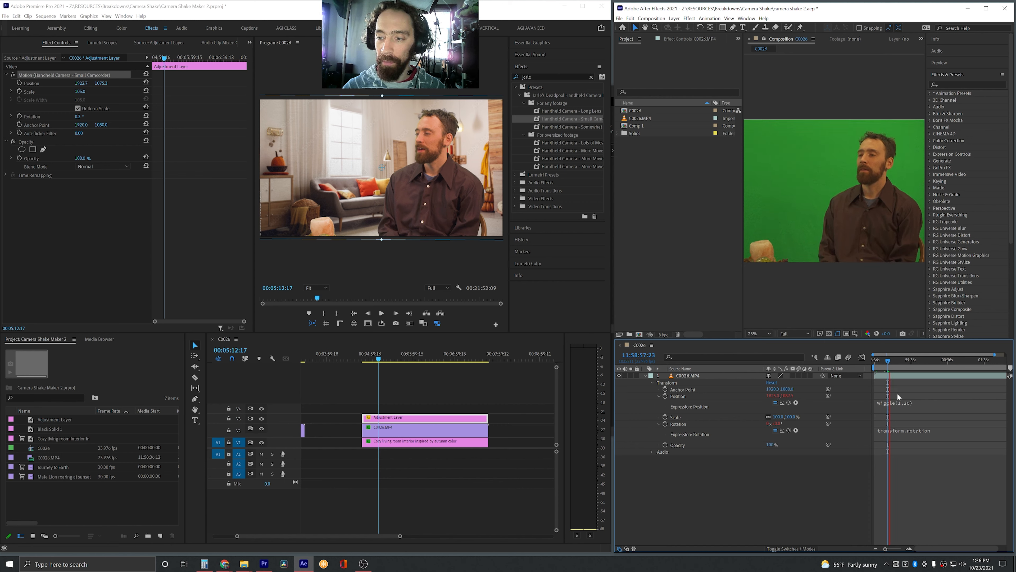
pyautogui.hotkey('shift', 'space')
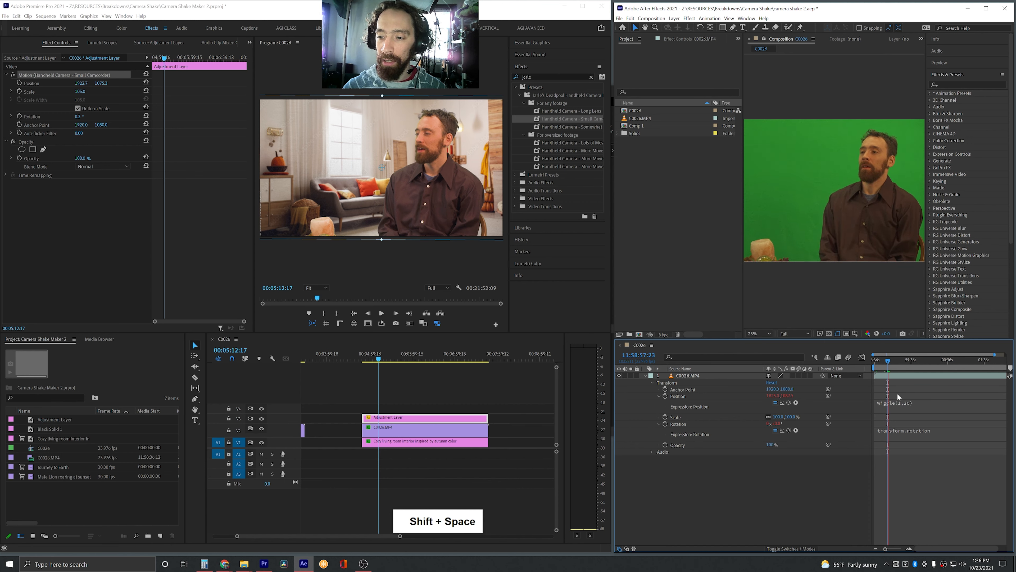
pyautogui.press('space')
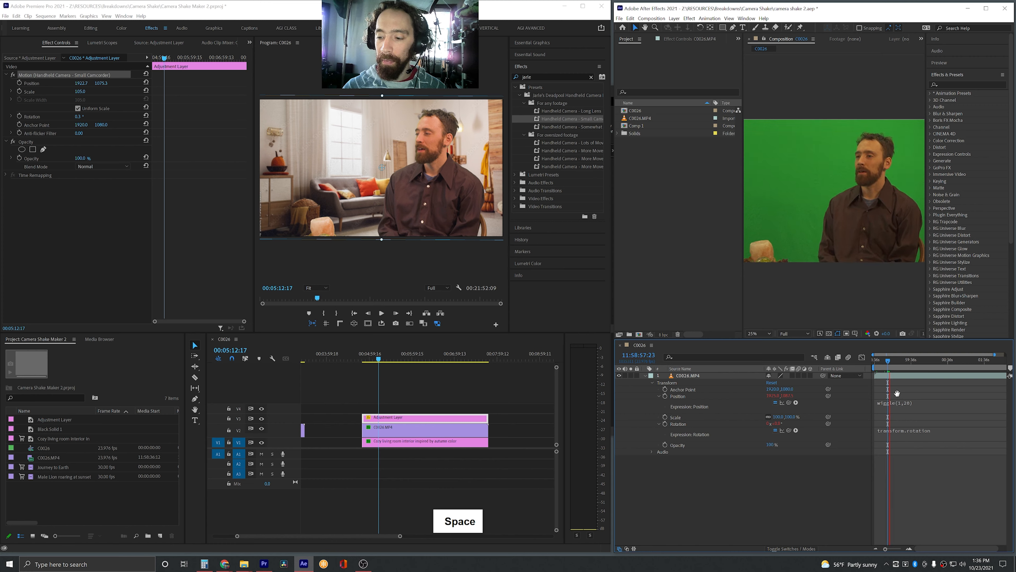
# - Raise the Position wiggle's frequency to 2, making the expression wiggle(2,20)
pyautogui.click(904, 402)
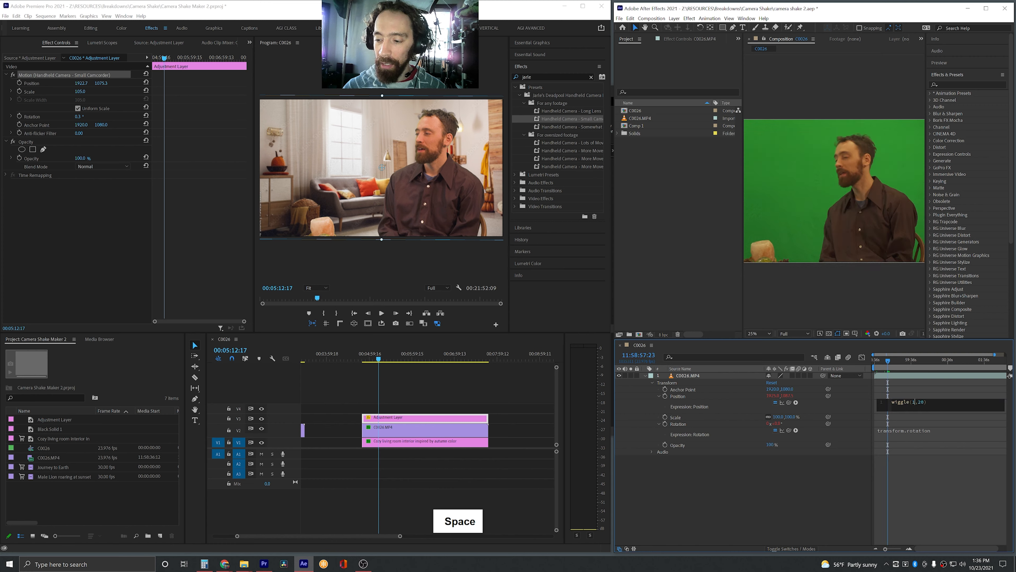
pyautogui.write('2')
pyautogui.click(953, 435)
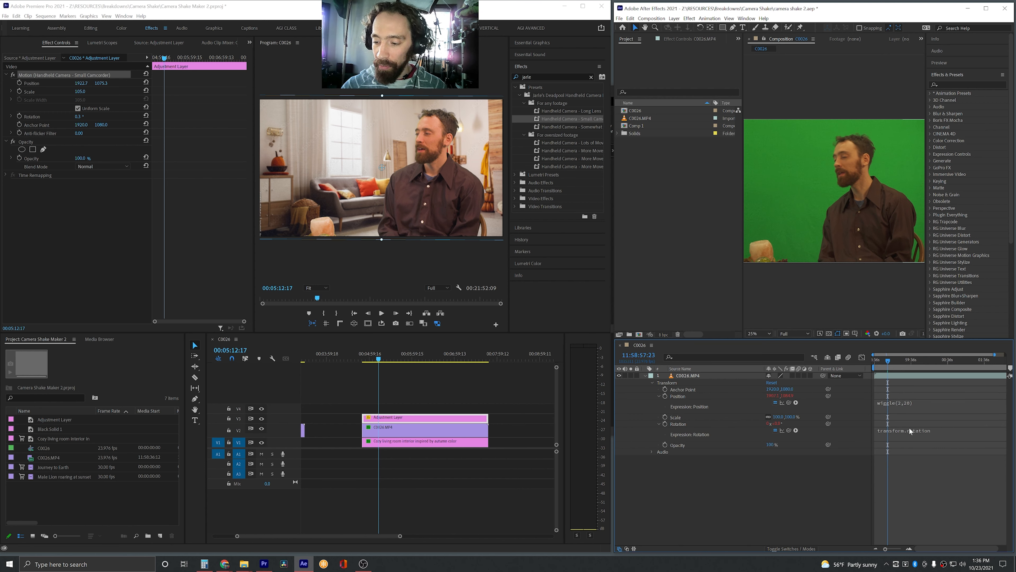
# - Set the C0026.MP4 layer's Rotation expression to wiggle(2,.5) and preview the combined Position and Rotation shake
pyautogui.click(891, 434)
pyautogui.write('wiggle')
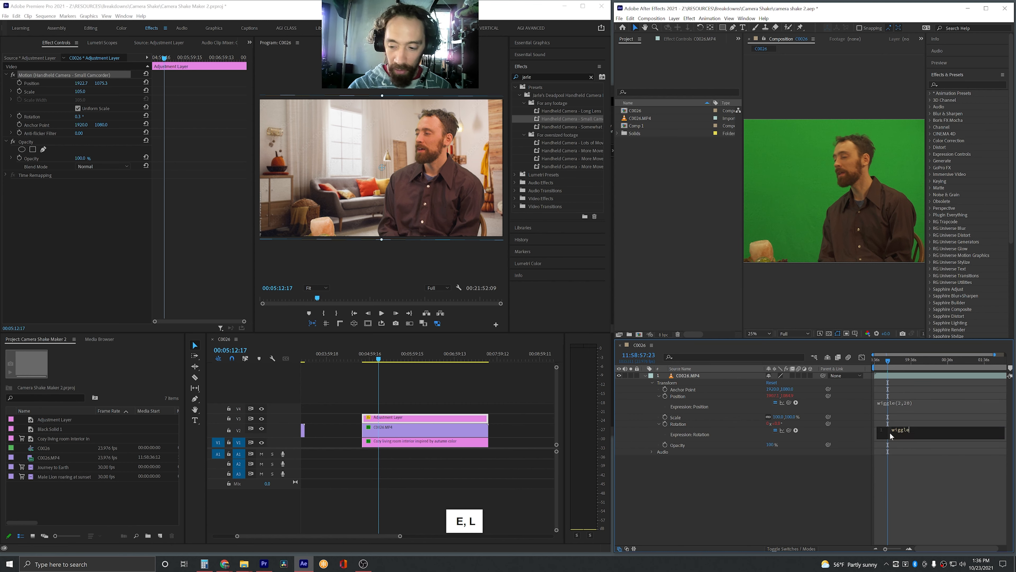
pyautogui.write('(2,')
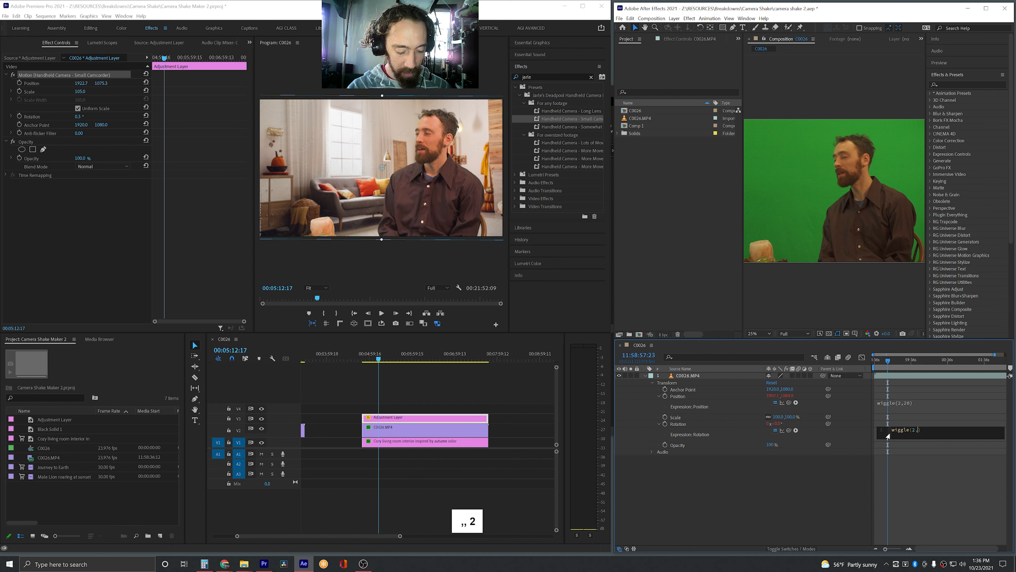
pyautogui.write(' 5')
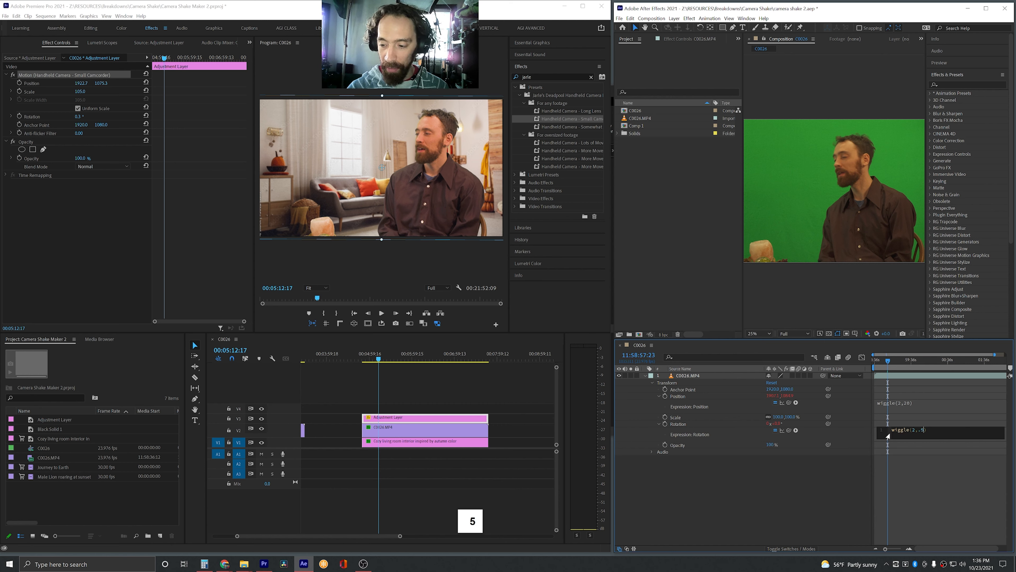
pyautogui.click(915, 471)
pyautogui.hotkey('shift', 'space')
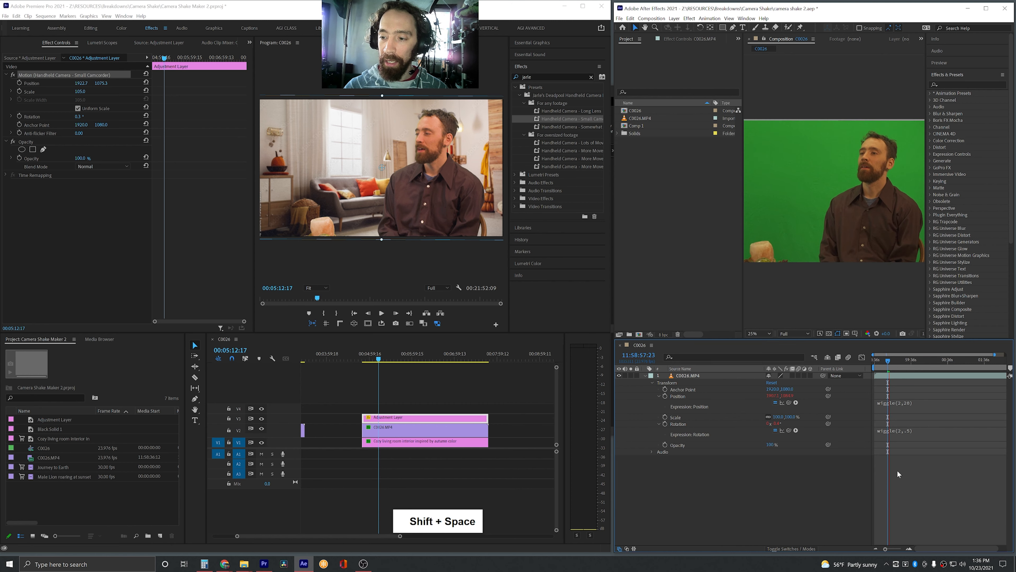
pyautogui.press('space')
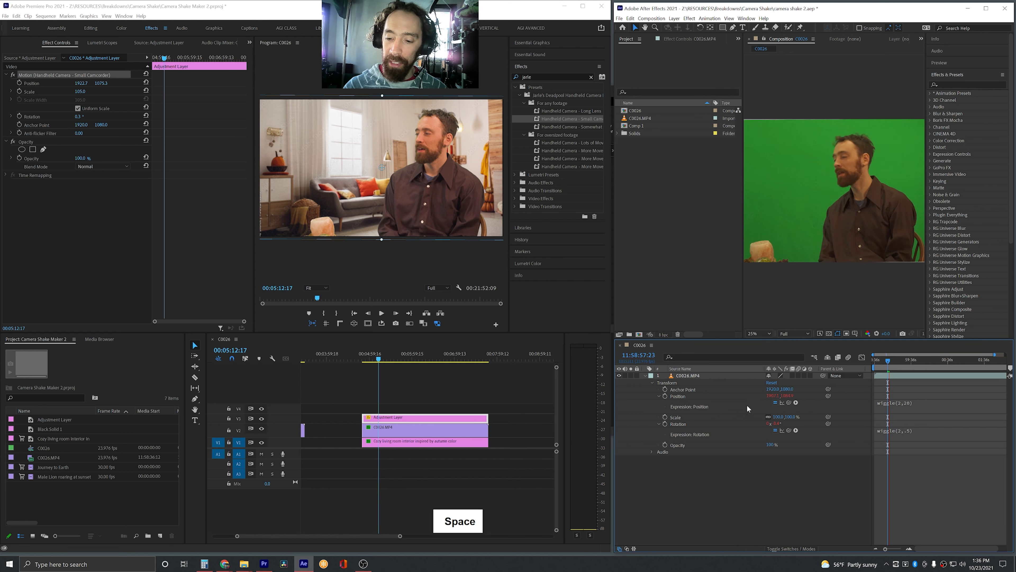
# - Set the C0026.MP4 layer's Scale to 105% and preview the shake with the whole composition fitted in the viewer
pyautogui.click(780, 416)
pyautogui.write('105')
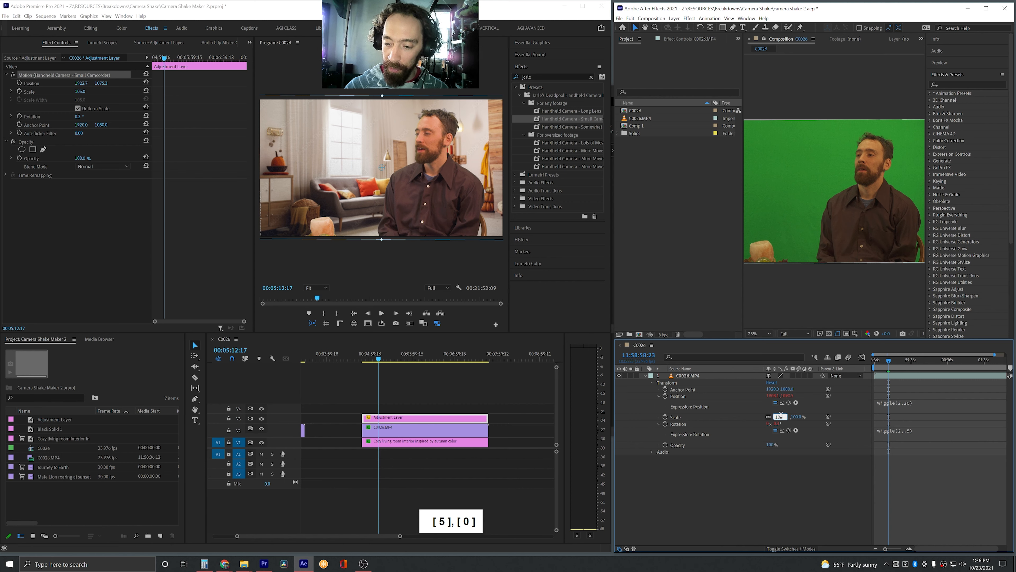
pyautogui.press('Return')
pyautogui.hotkey('shift', 'space')
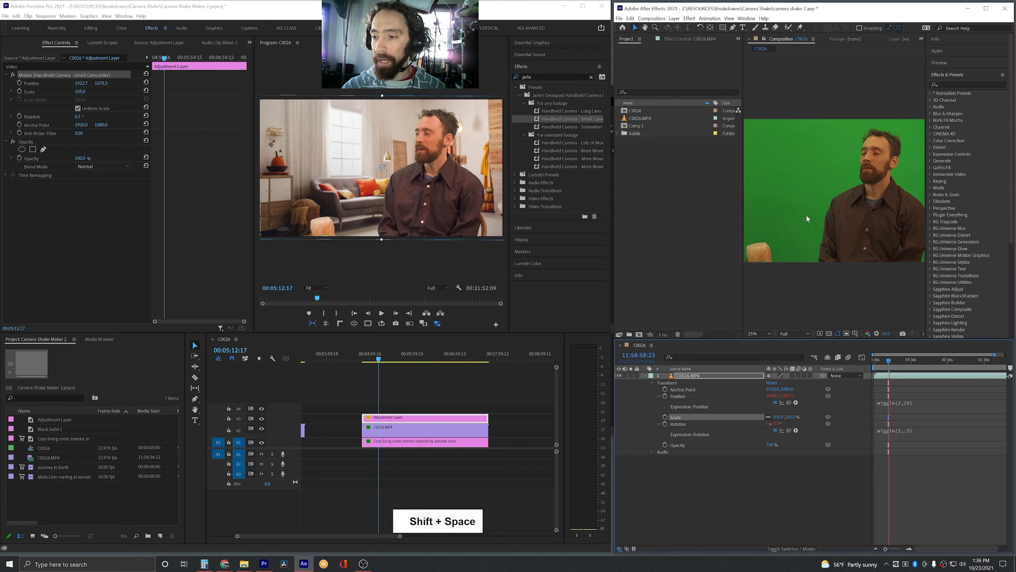
pyautogui.click(765, 333)
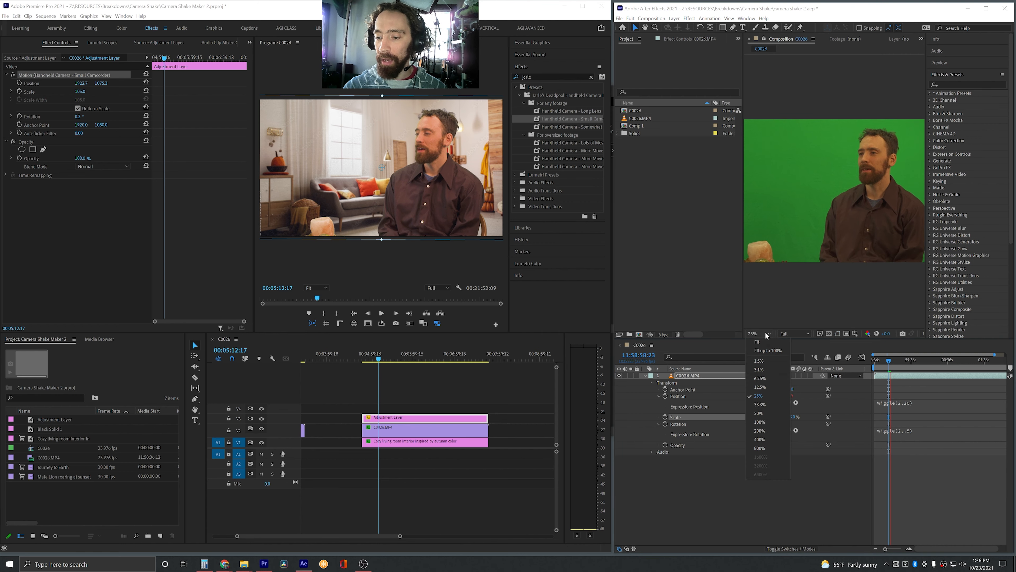
pyautogui.click(765, 341)
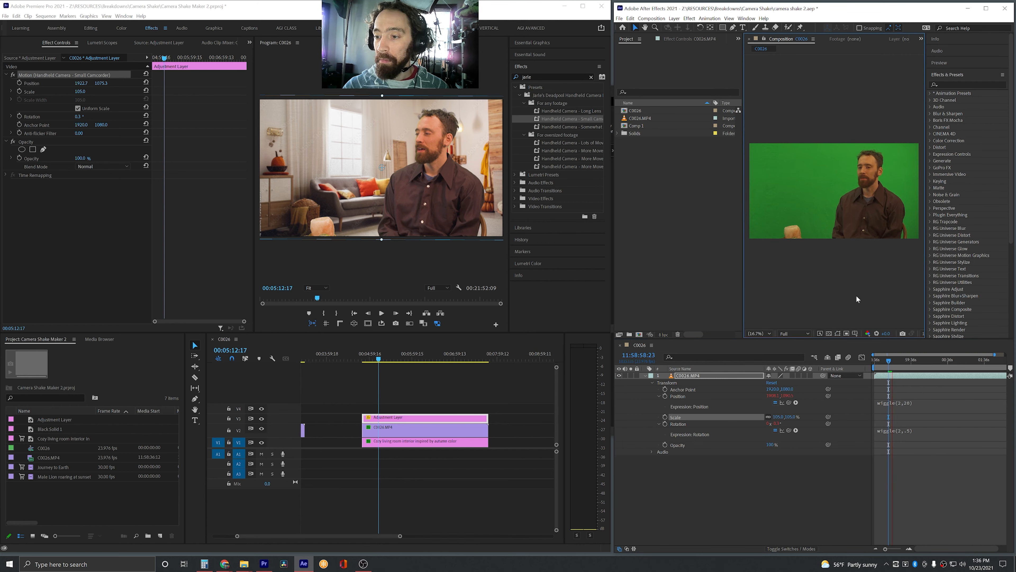
pyautogui.press('space')
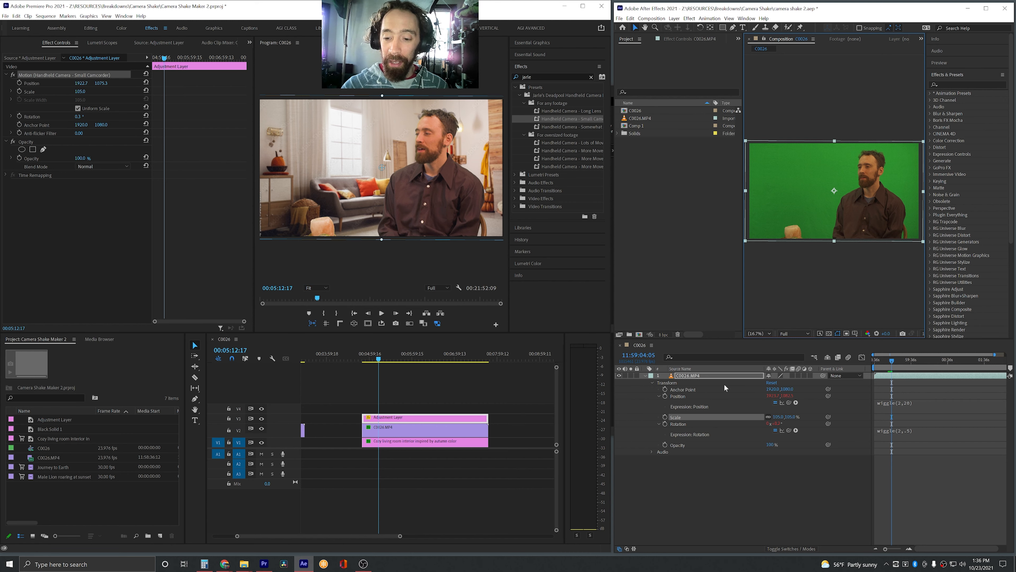
# - Search the effects for "transform" and apply the Distort Transform effect to the C0026.MP4 layer
pyautogui.click(684, 383)
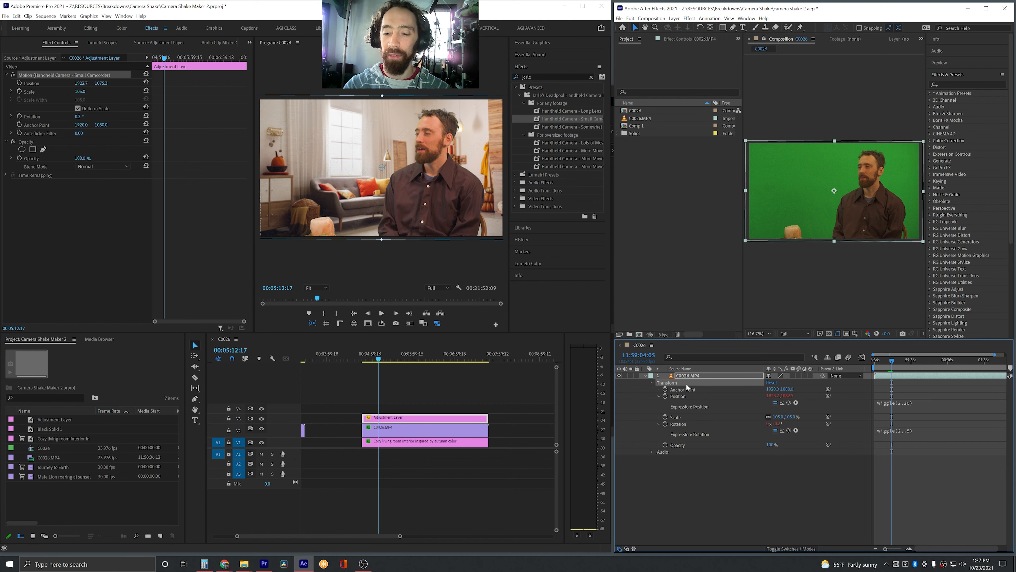
pyautogui.doubleClick(645, 376)
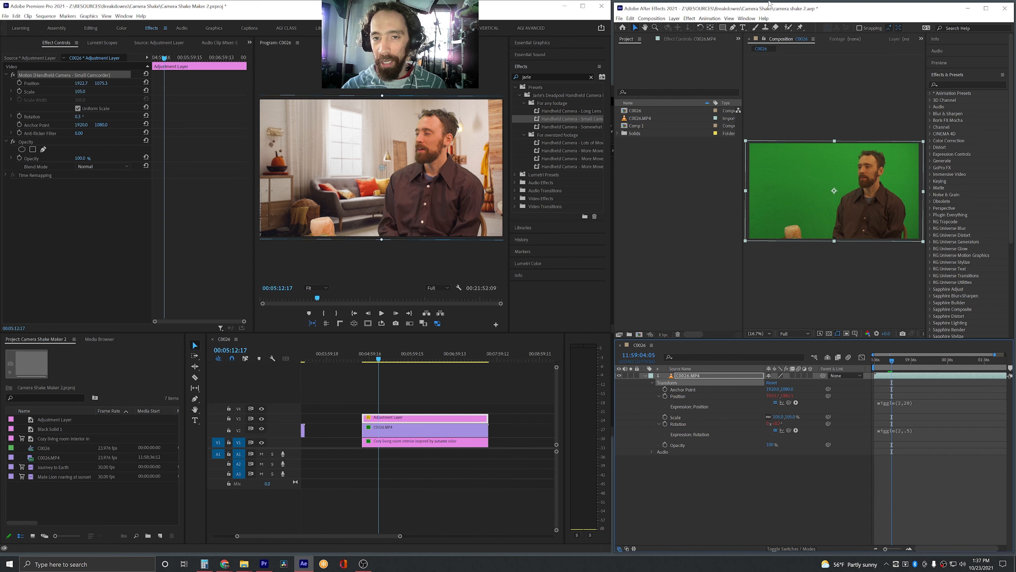
pyautogui.click(953, 83)
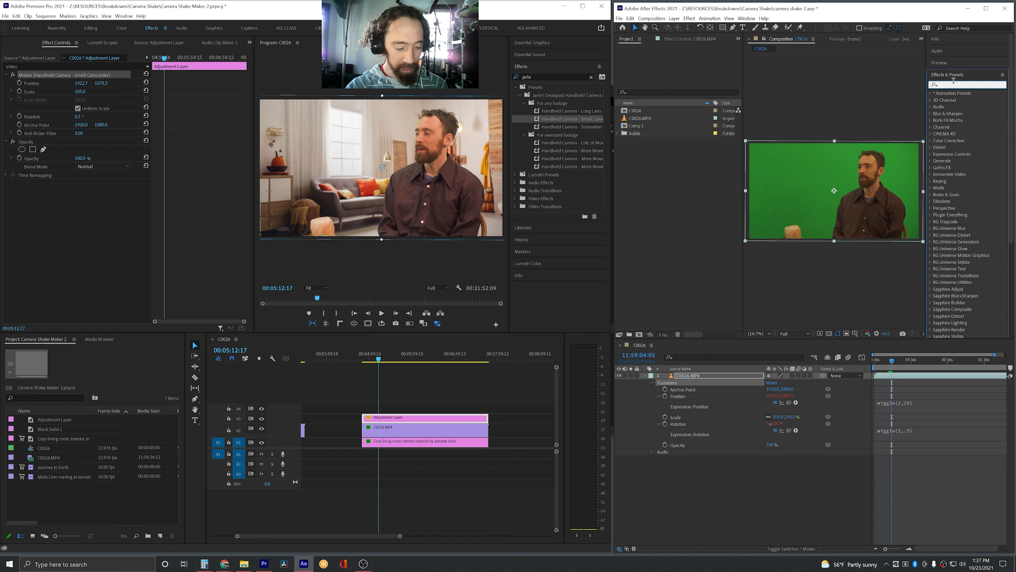
pyautogui.write('transform')
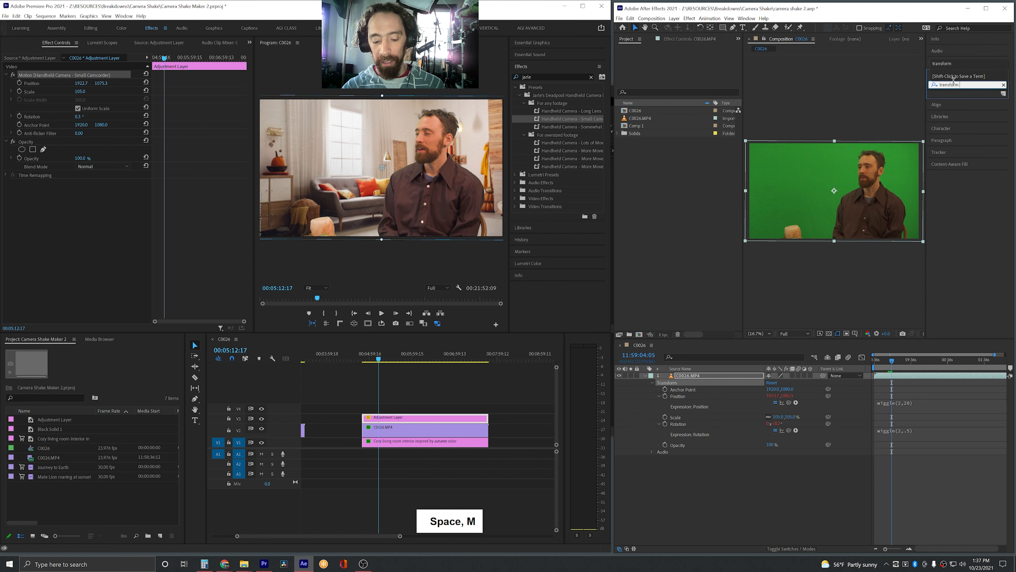
pyautogui.press('BackSpace')
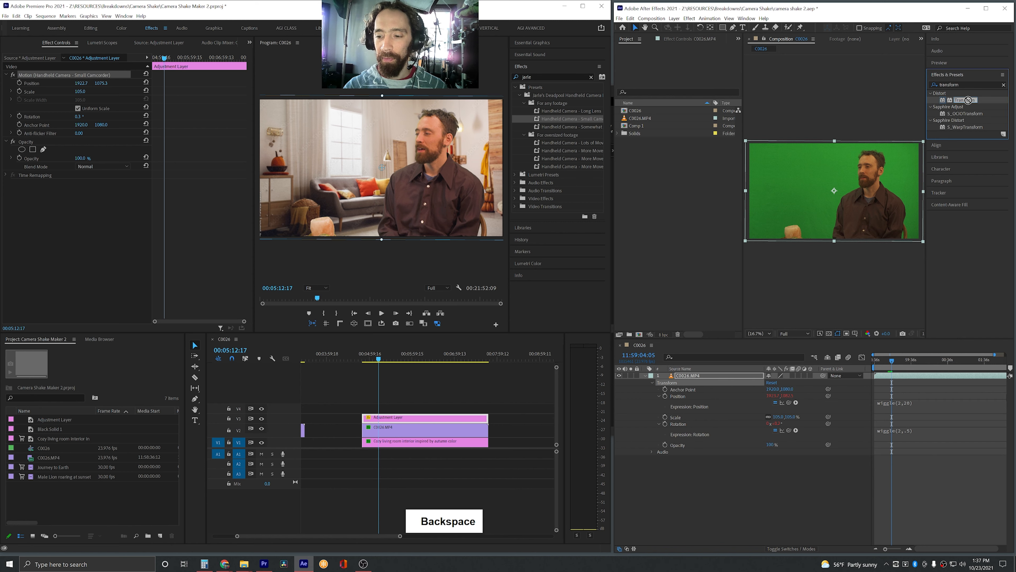
pyautogui.moveTo(970, 104); pyautogui.dragTo(698, 376)
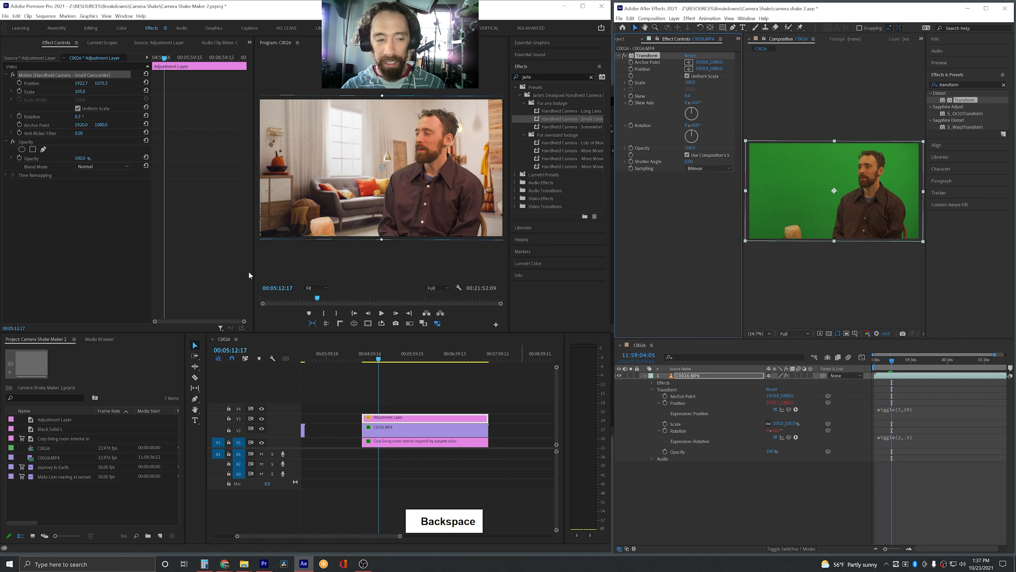
# - Switch to Premiere Pro, search the effects for "transform", and apply the Distort Transform effect to the adjustment layer
pyautogui.click(374, 418)
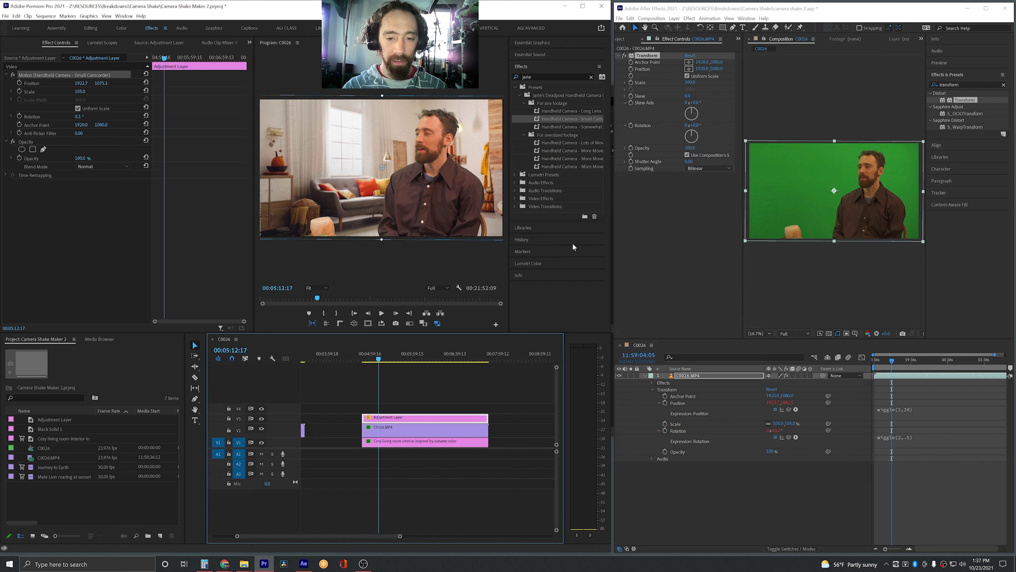
pyautogui.doubleClick(543, 77)
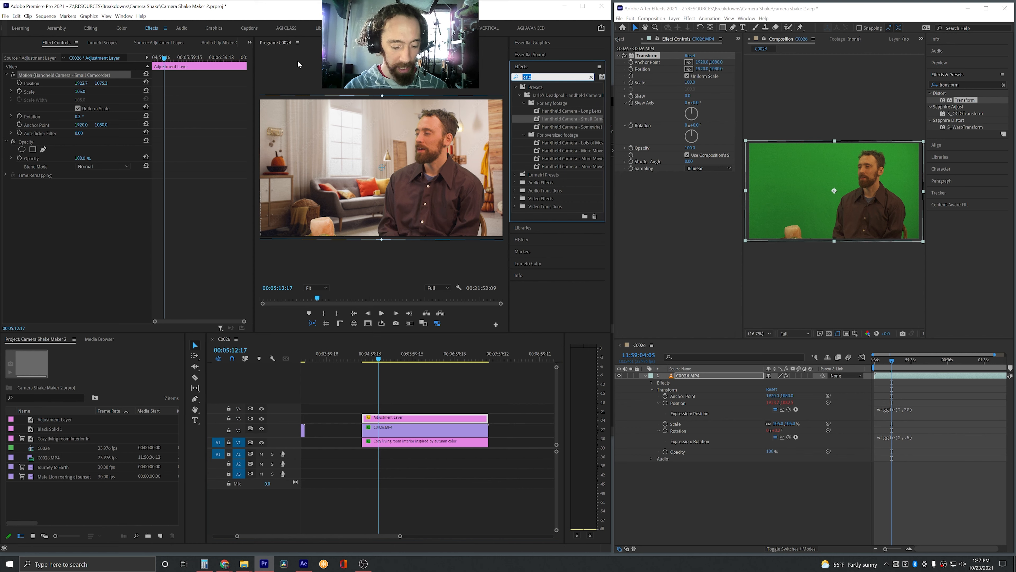
pyautogui.write('transform')
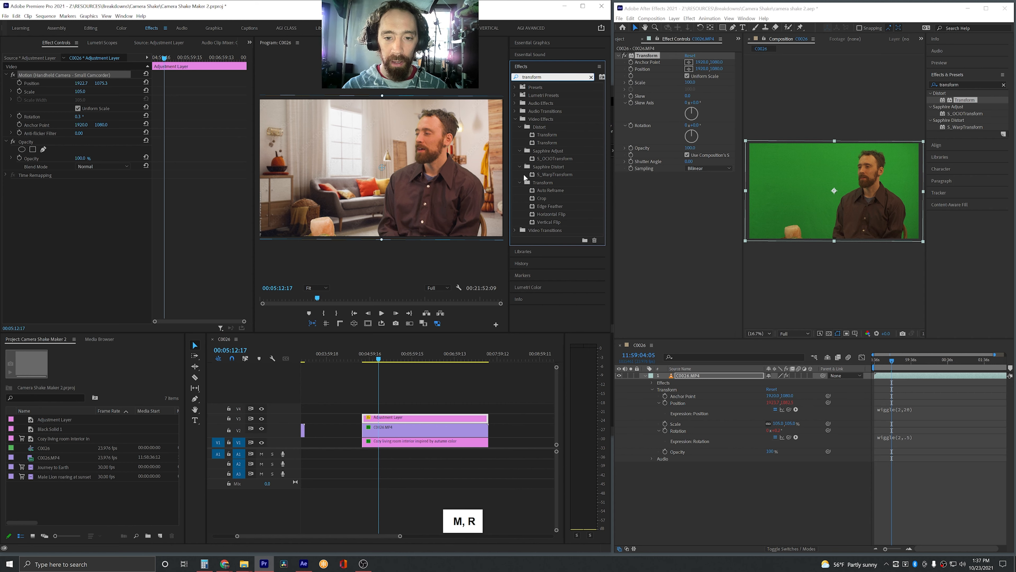
pyautogui.moveTo(547, 142); pyautogui.dragTo(76, 258)
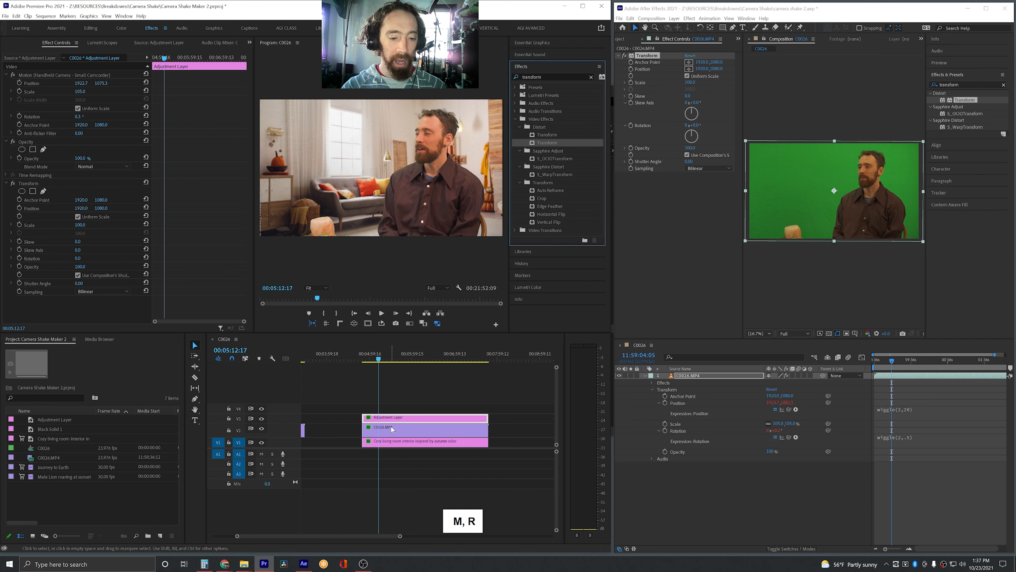
pyautogui.click(122, 211)
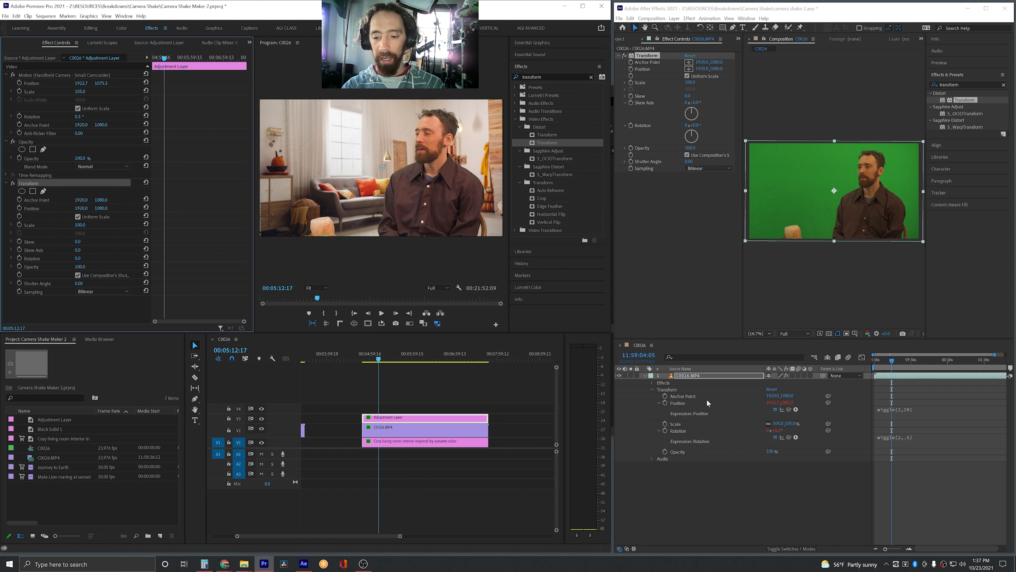
# - Switch to After Effects and cut the wiggle expressions from the C0026.MP4 layer's own Position and Rotation properties
pyautogui.click(685, 390)
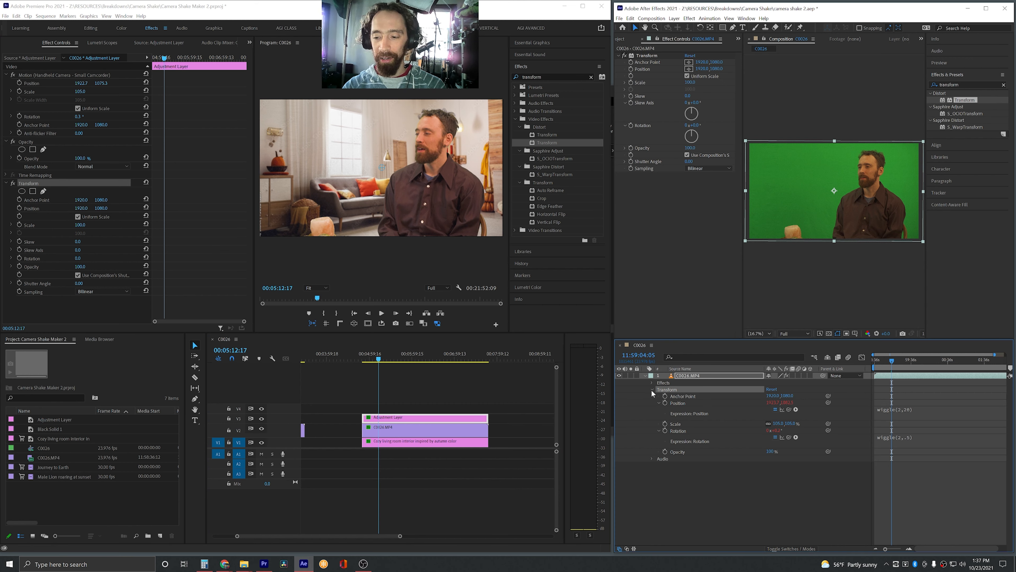
pyautogui.click(886, 411)
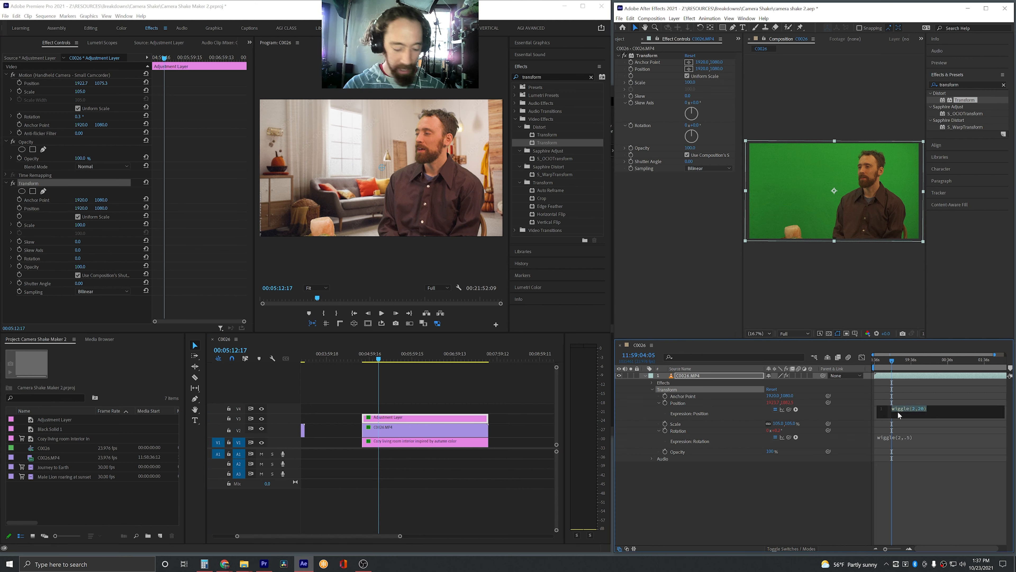
pyautogui.hotkey('ctrl', 'x')
pyautogui.click(900, 441)
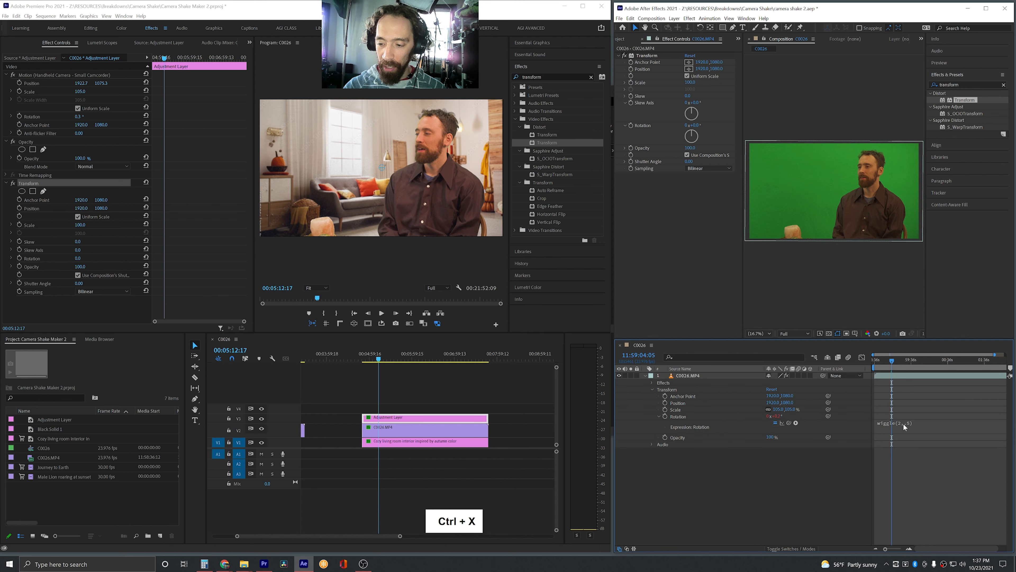
pyautogui.click(904, 423)
pyautogui.hotkey('ctrl', 'x')
pyautogui.click(849, 476)
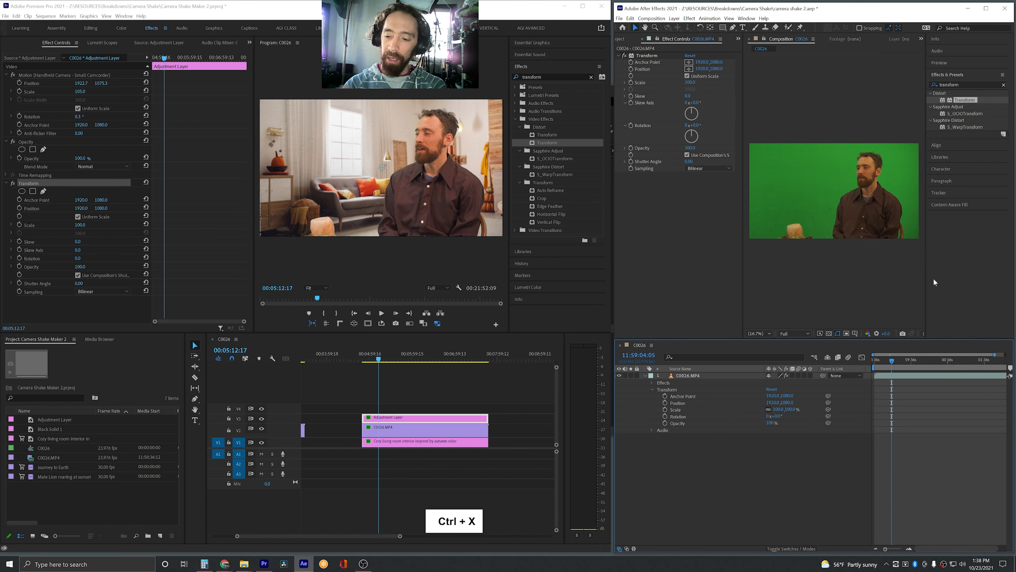
# - Collapse the layer's own Transform group and expand the Transform effect's properties under Effects in the timeline
pyautogui.click(652, 389)
pyautogui.click(653, 382)
pyautogui.click(659, 390)
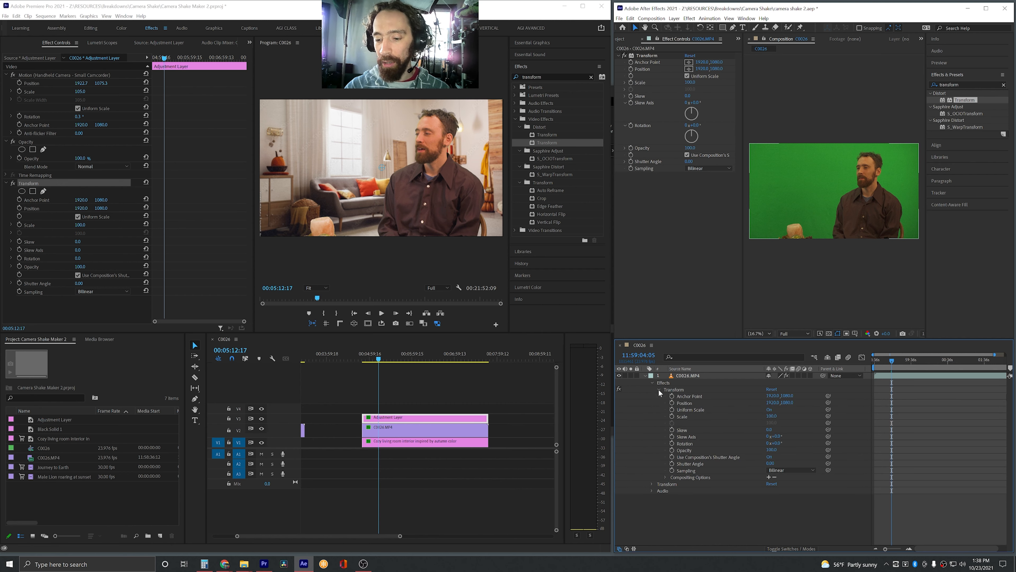
pyautogui.click(691, 392)
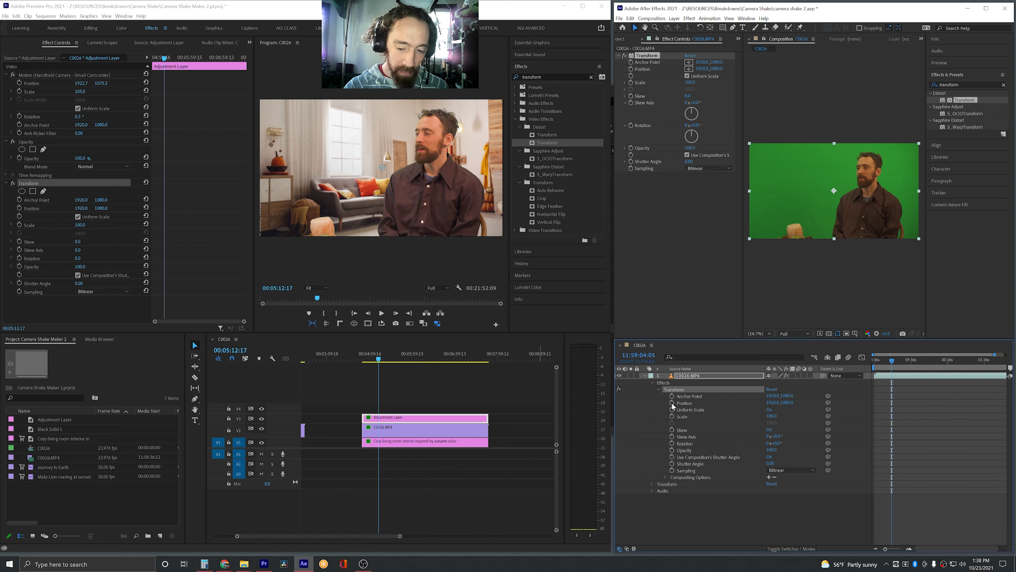
# - Enable an expression on the Transform effect's Position and set it to wiggle(2,20)
pyautogui.click(695, 403)
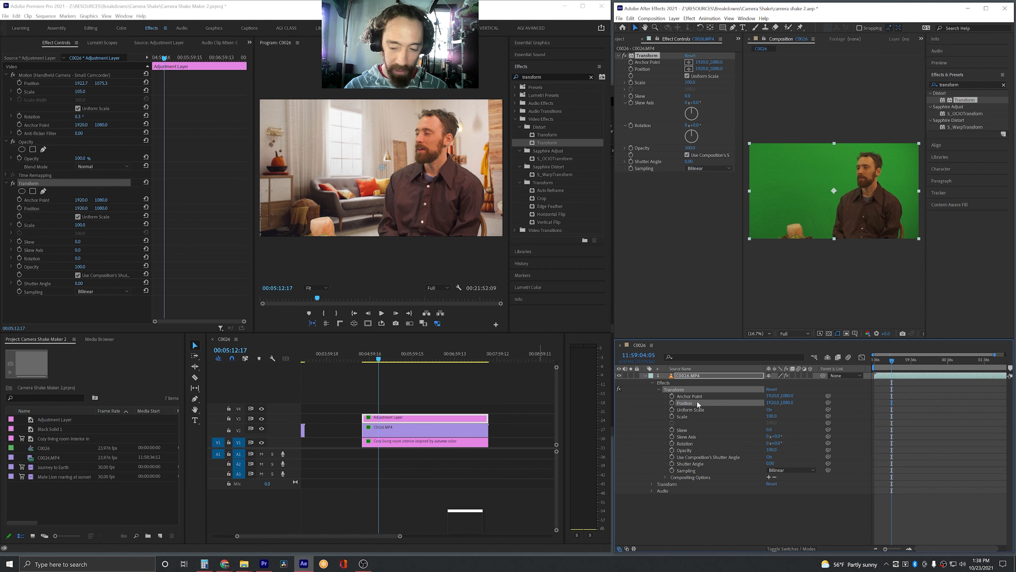
pyautogui.hotkey('ctrl', 'v')
pyautogui.keyDown('alt'); pyautogui.click(672, 402); pyautogui.keyUp('alt')
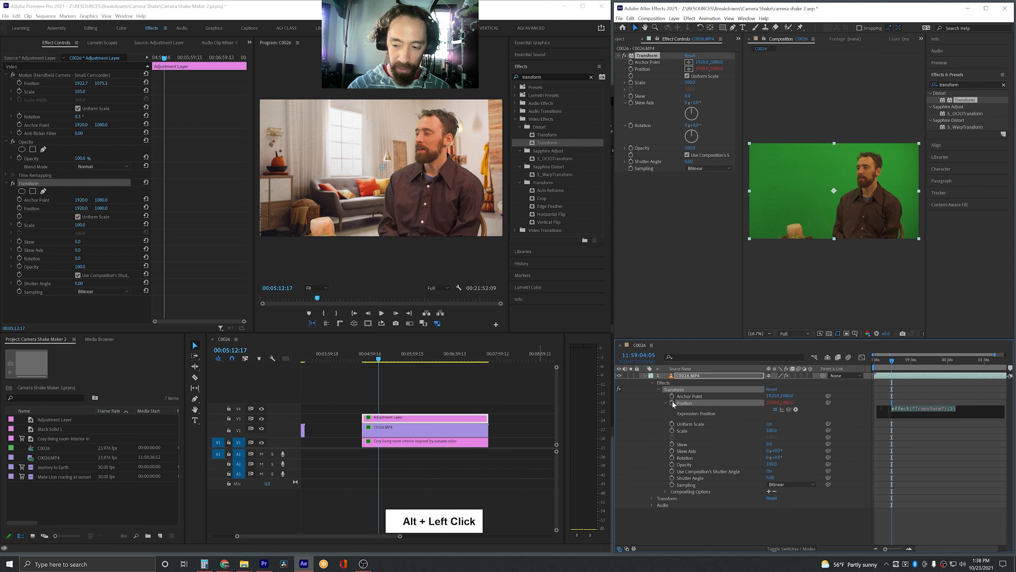
pyautogui.write('wiggle(2')
pyautogui.press('BackSpace')
pyautogui.write('(2,20')
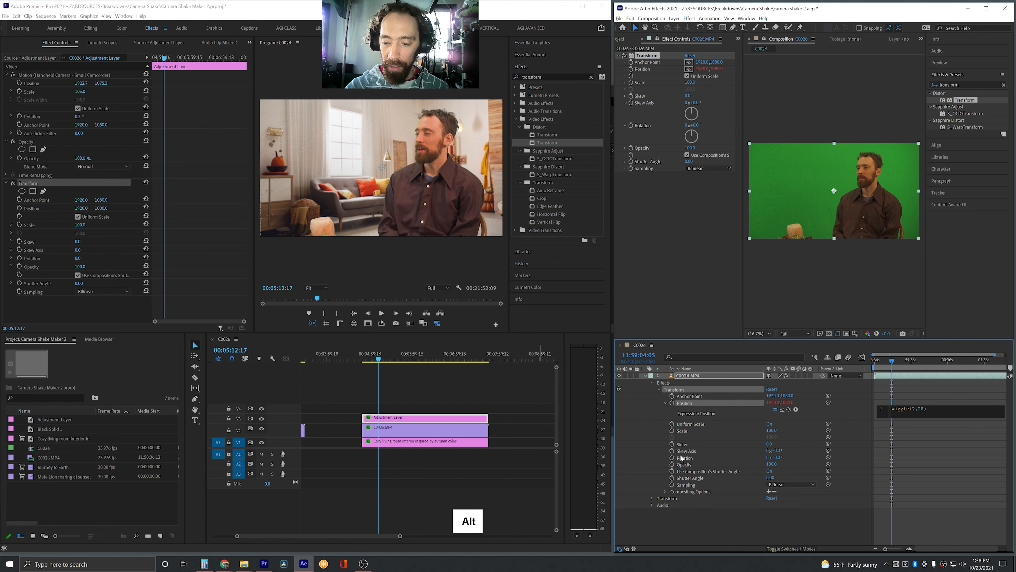
# - Set an expression of wiggle(2,.5) on the Transform effect's Rotation and move the current time to 11:58:53:10
pyautogui.keyDown('alt'); pyautogui.click(671, 458); pyautogui.keyUp('alt')
pyautogui.hotkey('shift', '9')
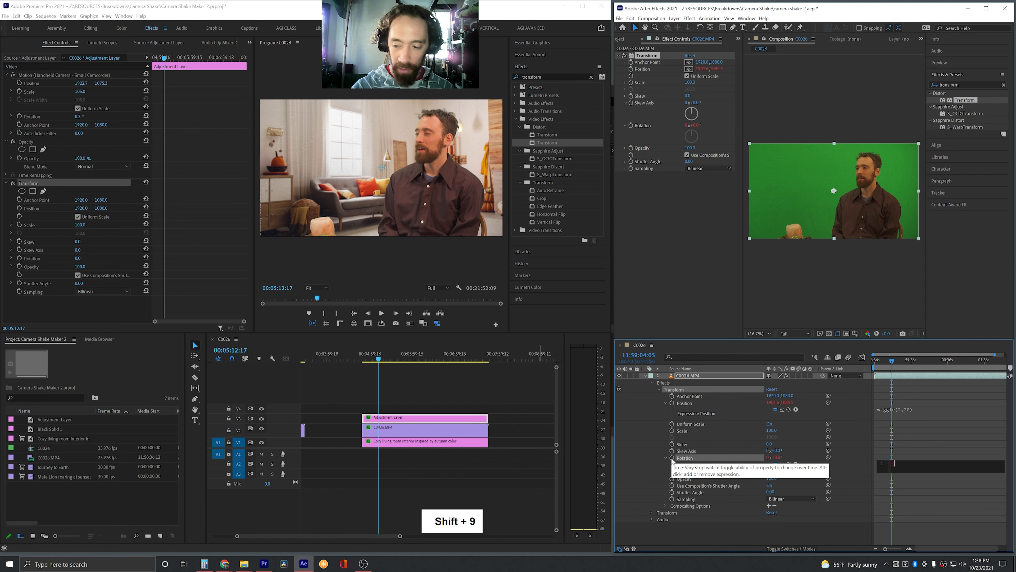
pyautogui.press('BackSpace')
pyautogui.write('wiggle')
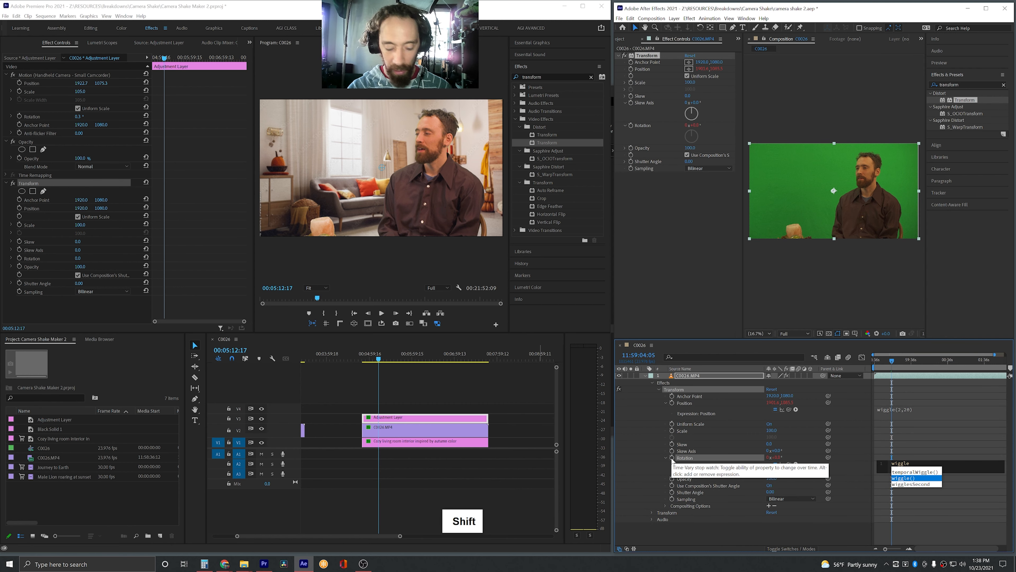
pyautogui.write('(2,')
pyautogui.press('BackSpace')
pyautogui.write(',.6')
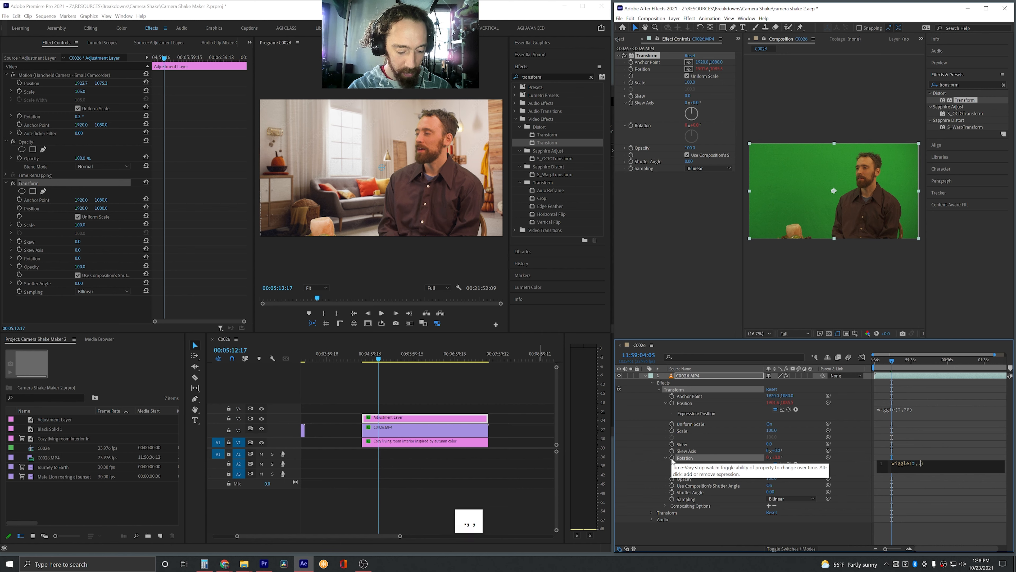
pyautogui.press('BackSpace')
pyautogui.write('5')
pyautogui.click(931, 499)
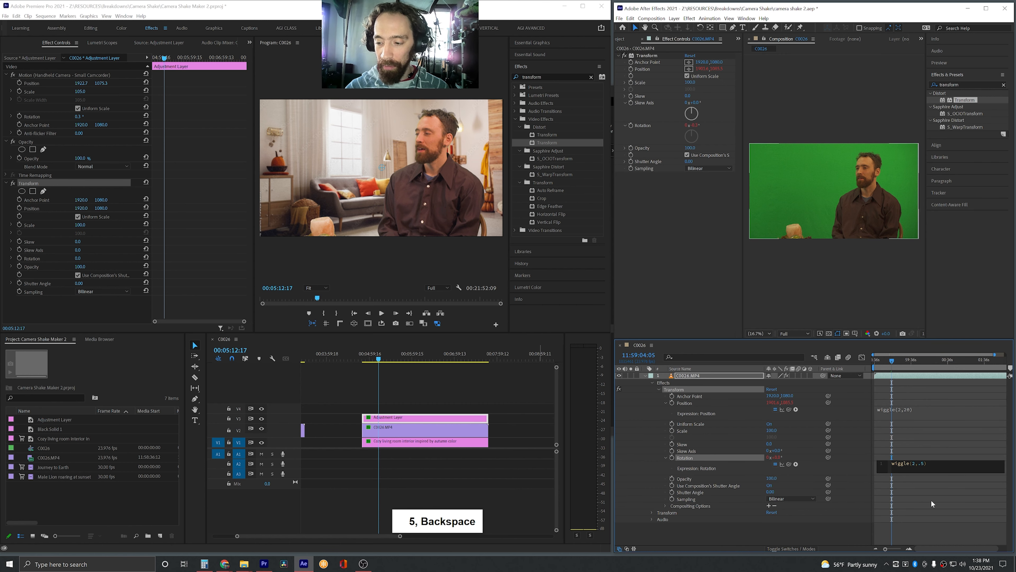
pyautogui.click(886, 367)
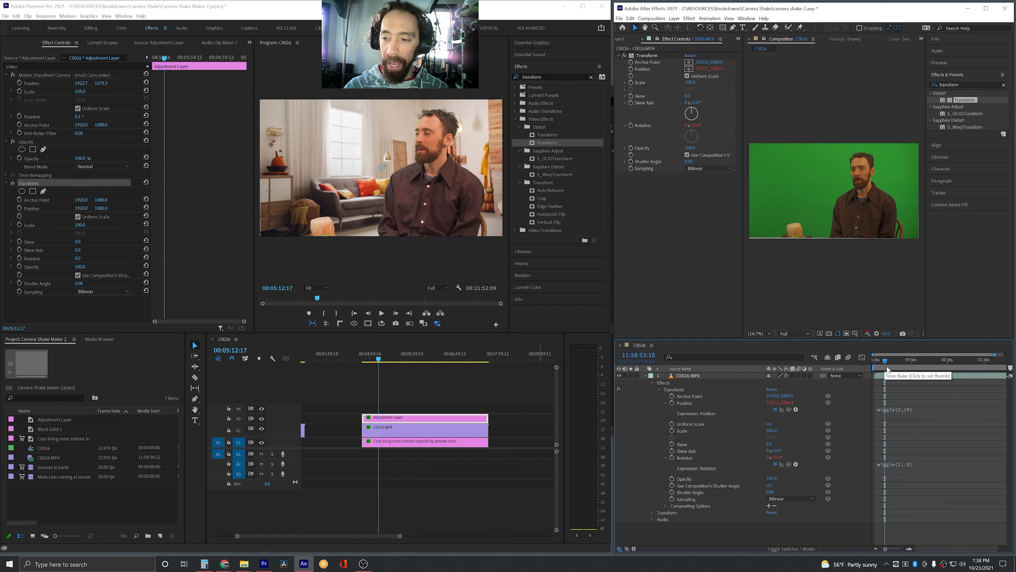
# - Set the Transform effect's Scale to 105 with Uniform Scale left on
pyautogui.click(770, 427)
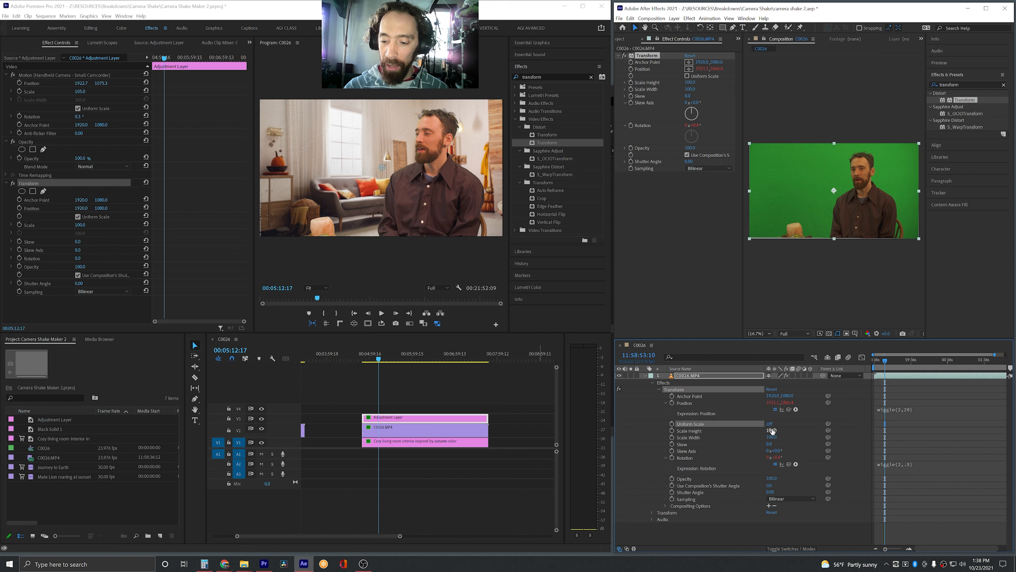
pyautogui.click(772, 431)
pyautogui.write('105')
pyautogui.press('Return')
# - Deselect the layer, preview the wiggle shake, and move the current time to 11:58:56:00
pyautogui.hotkey('shift', 'space')
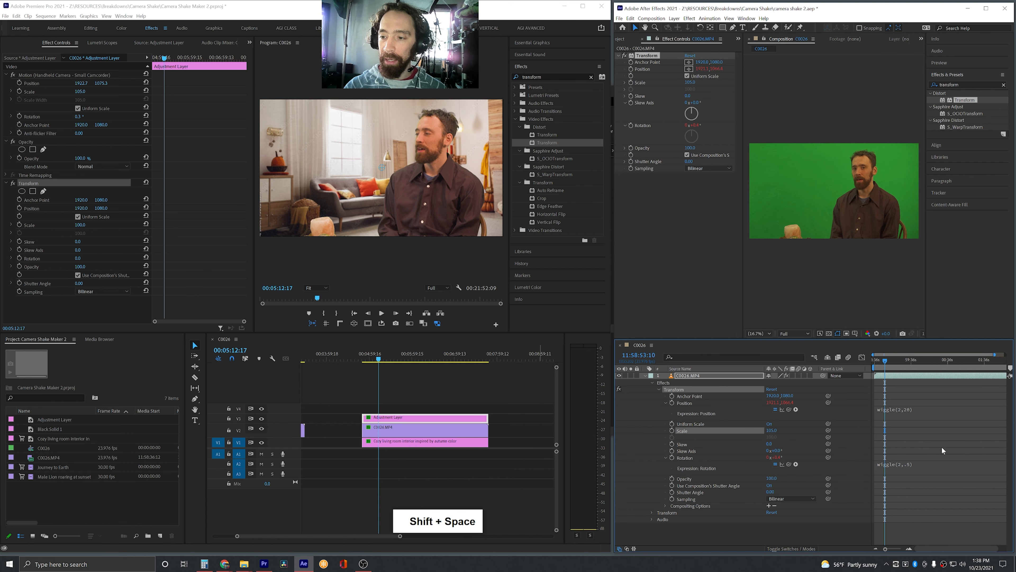
pyautogui.click(941, 447)
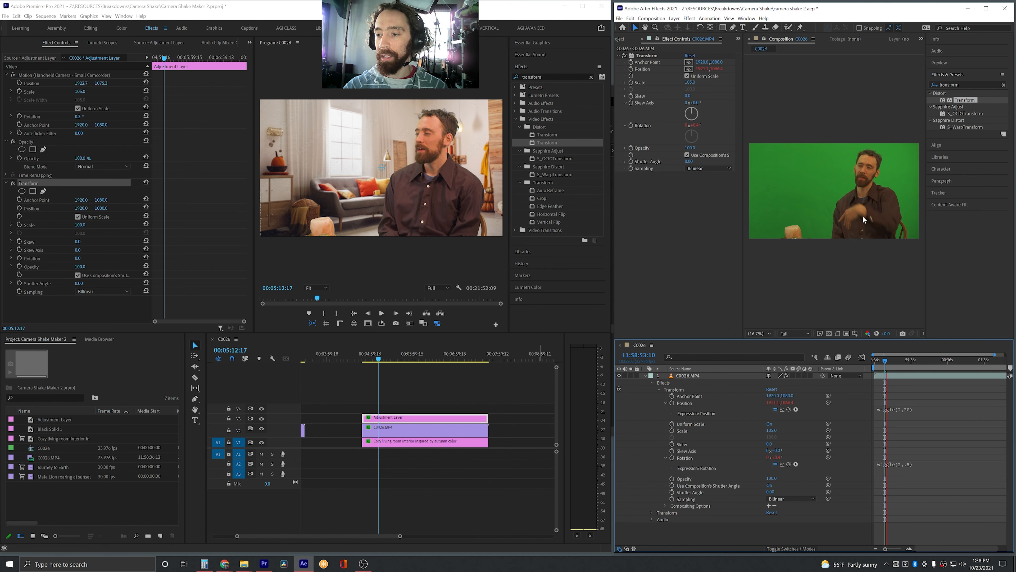
pyautogui.press('space')
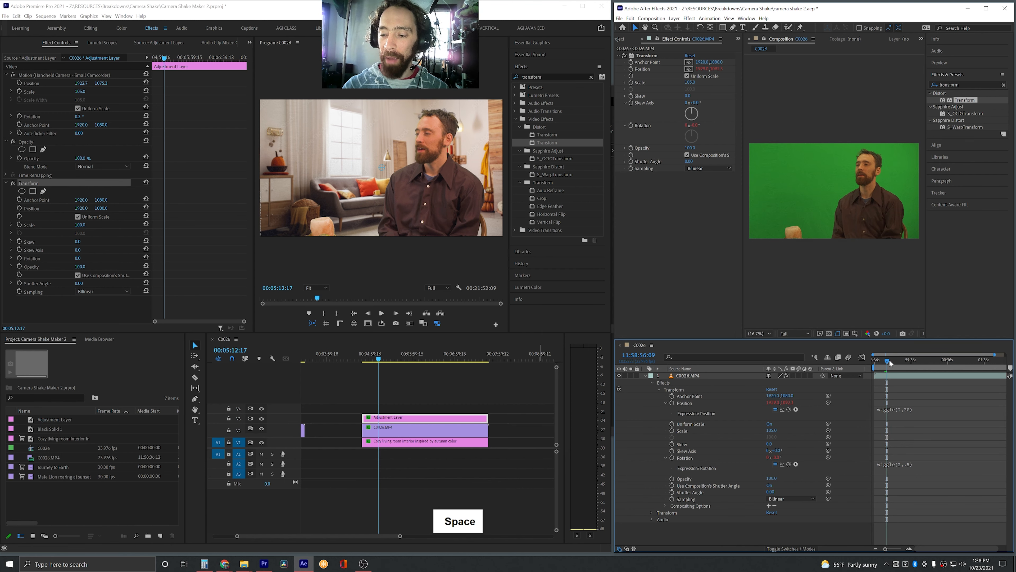
pyautogui.click(889, 359)
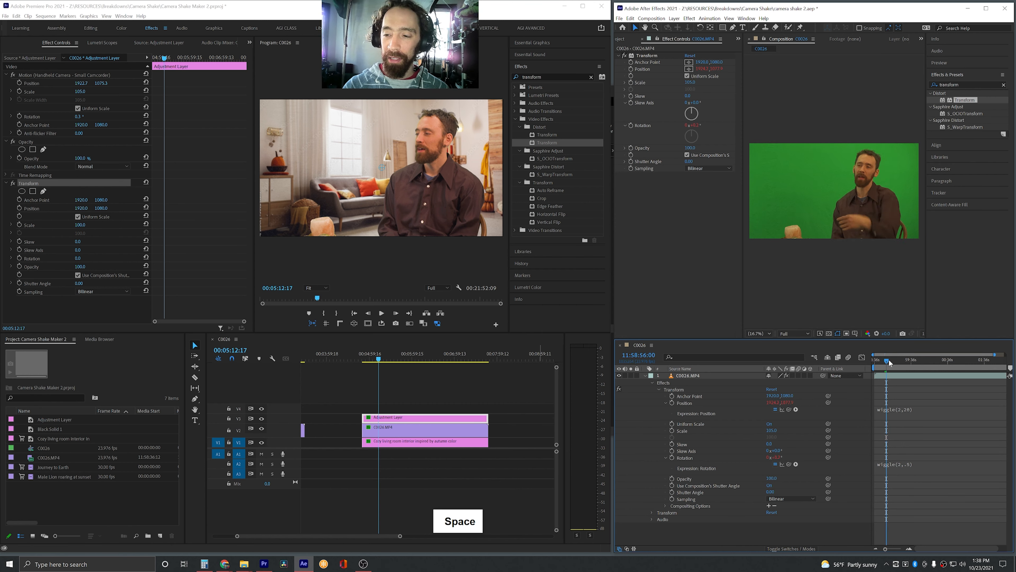
# - Copy the layer's Transform effect and try to paste it into the adjustment layer's effects in Premiere Pro
pyautogui.keyDown('alt'); pyautogui.scroll(-3, 425, 399); pyautogui.keyUp('alt')
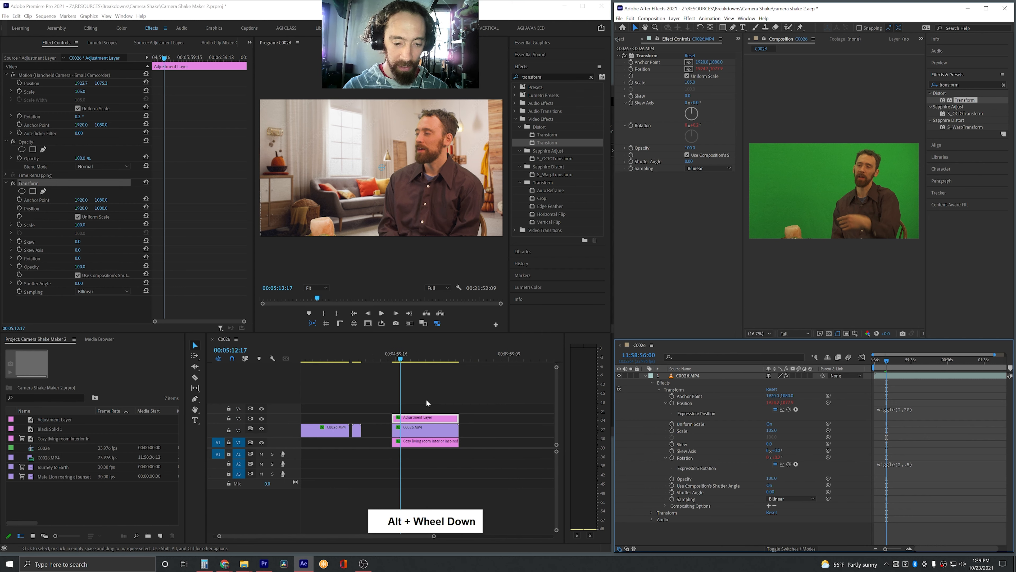
pyautogui.scroll(-2, 425, 399)
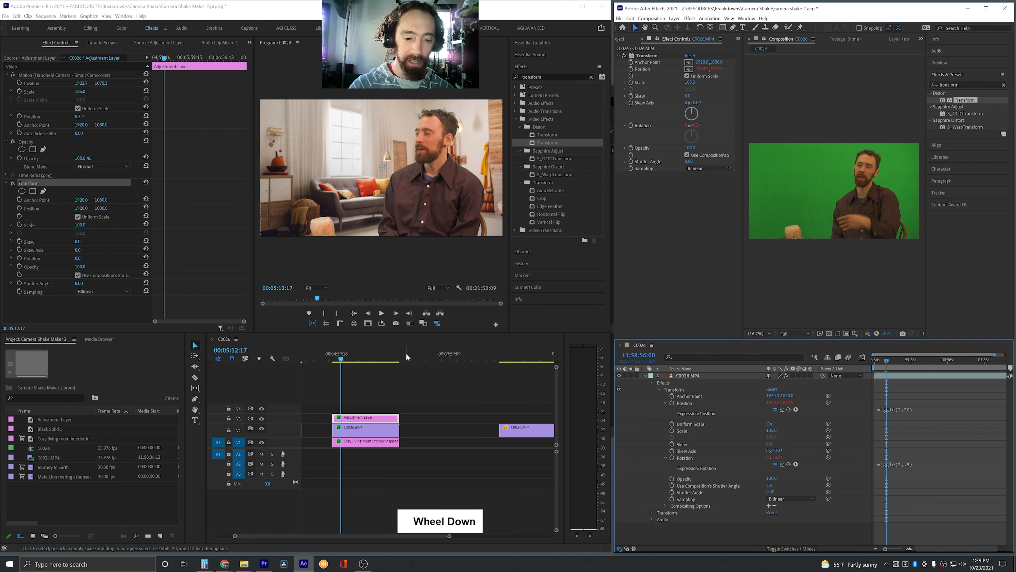
pyautogui.click(679, 390)
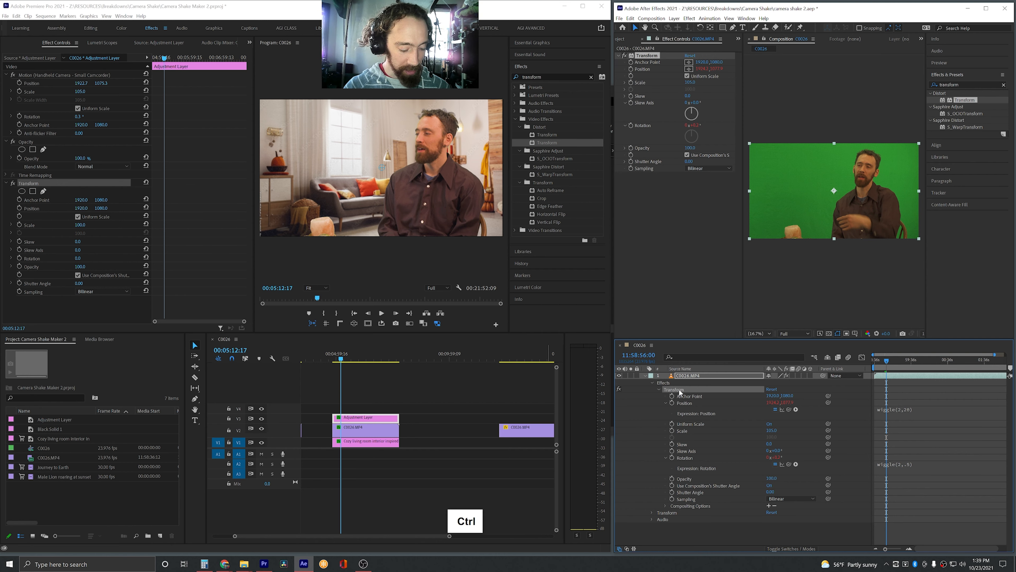
pyautogui.hotkey('ctrl', 'c')
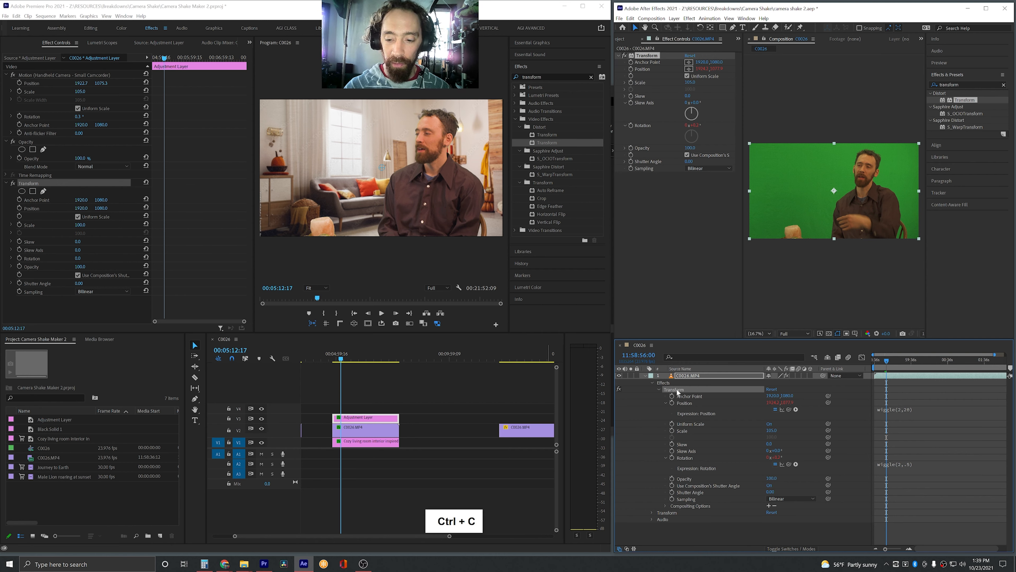
pyautogui.click(48, 183)
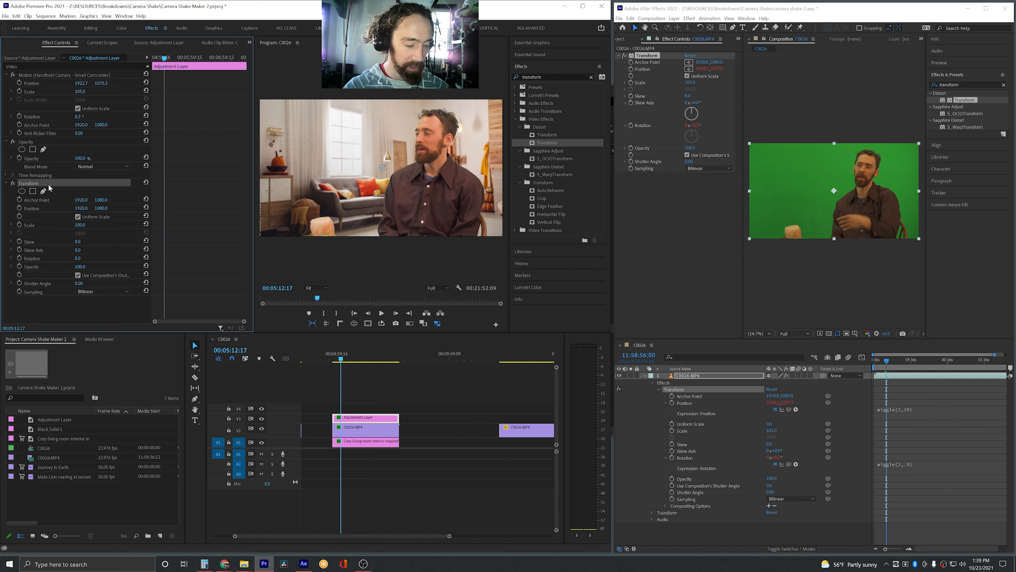
pyautogui.hotkey('ctrl', 'v')
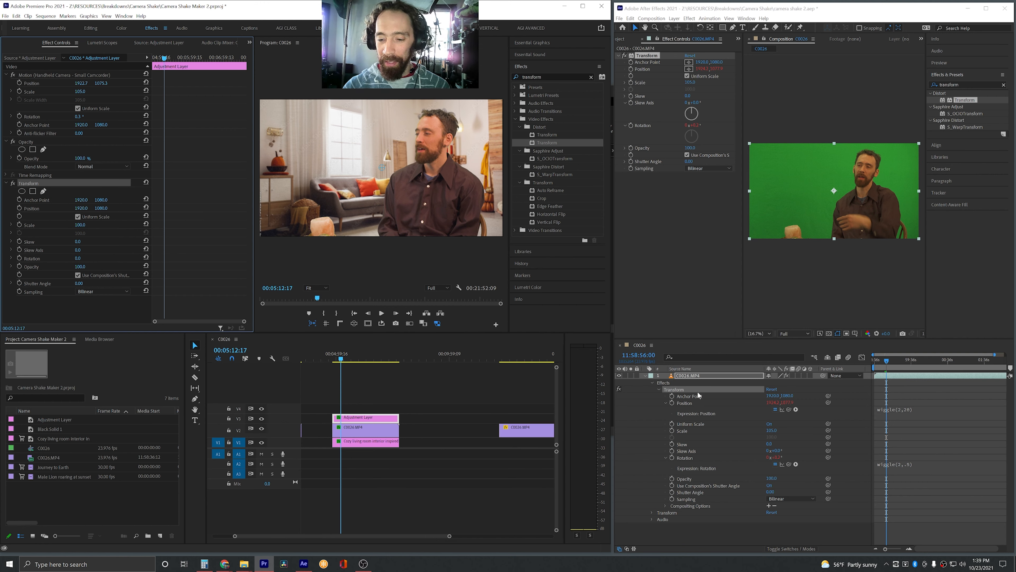
# - Copy the whole C0026.MP4 layer from After Effects and paste it into the Premiere Pro sequence at 00:08:43:05
pyautogui.click(419, 362)
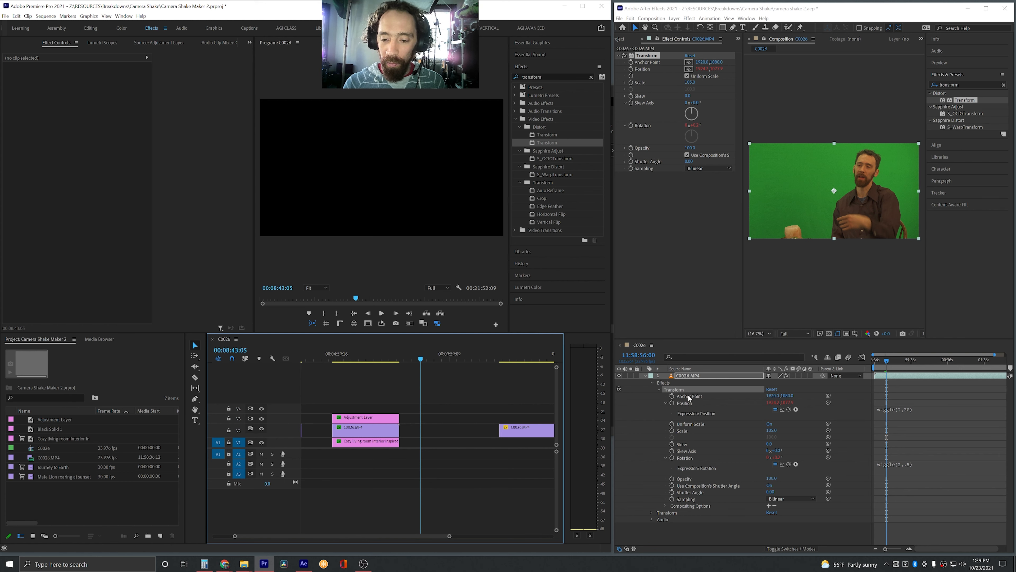
pyautogui.click(703, 377)
pyautogui.hotkey('ctrl', 'c')
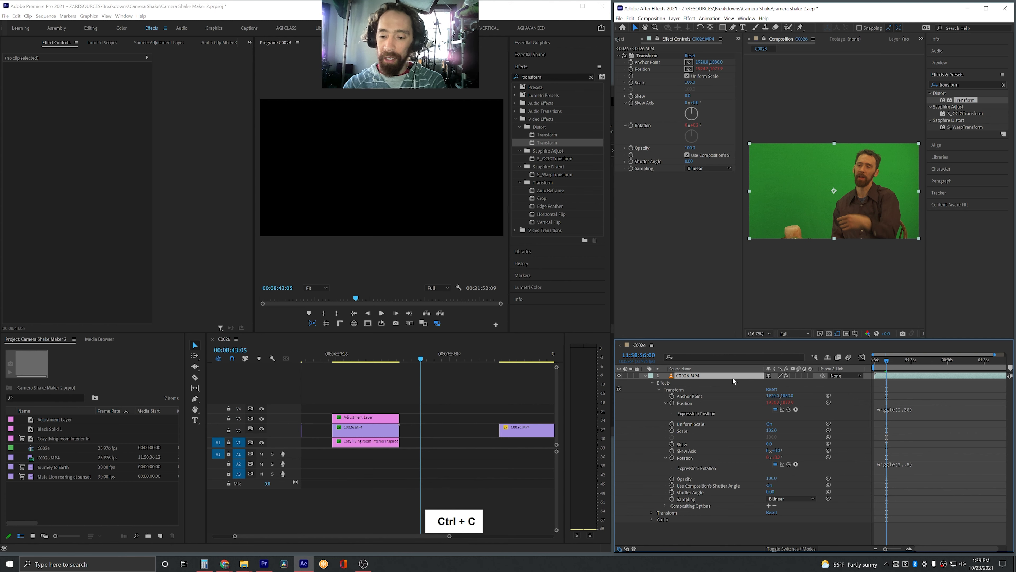
pyautogui.hotkey('ctrl', 'c')
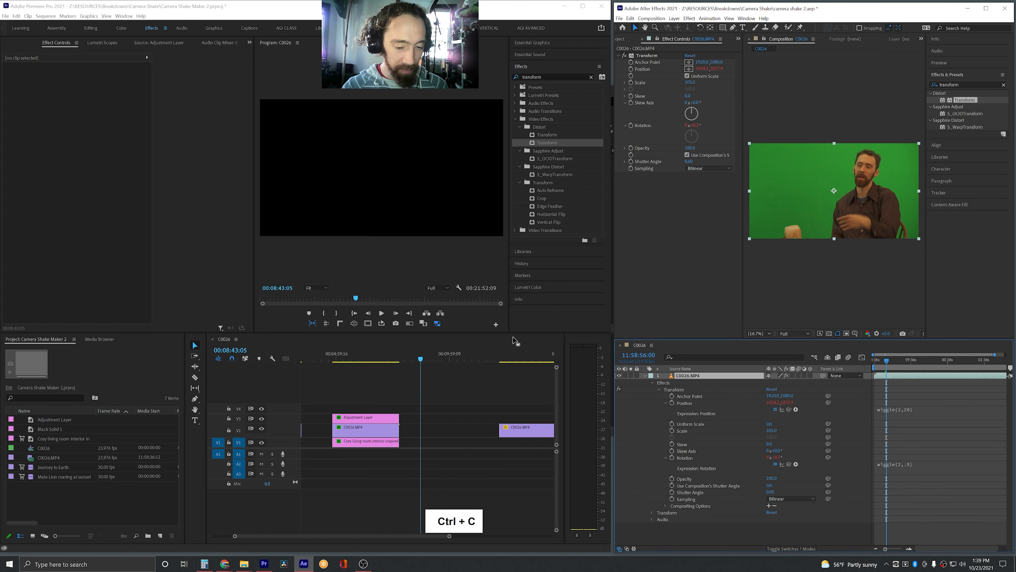
pyautogui.click(433, 431)
pyautogui.hotkey('ctrl', 'v')
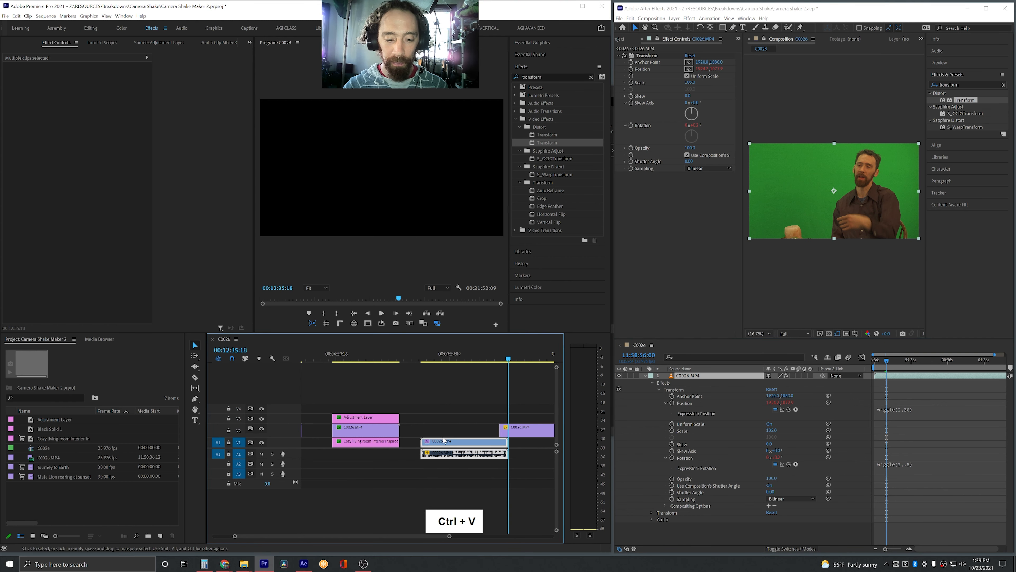
# - Move the neighbouring V2 clip further along the sequence, inspect the pasted clip's Transform effect, and undo the move
pyautogui.moveTo(507, 430); pyautogui.dragTo(528, 416)
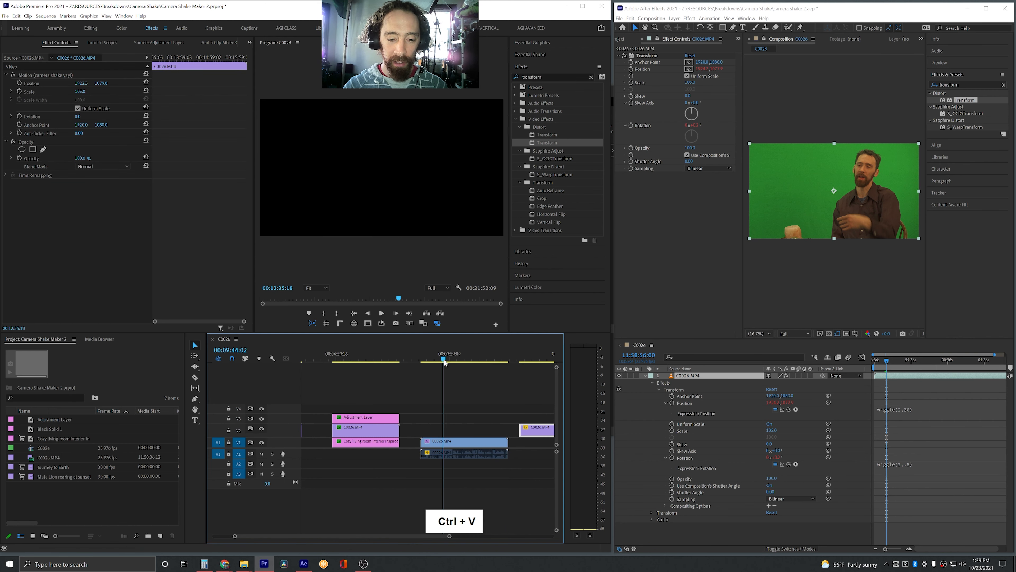
pyautogui.click(442, 441)
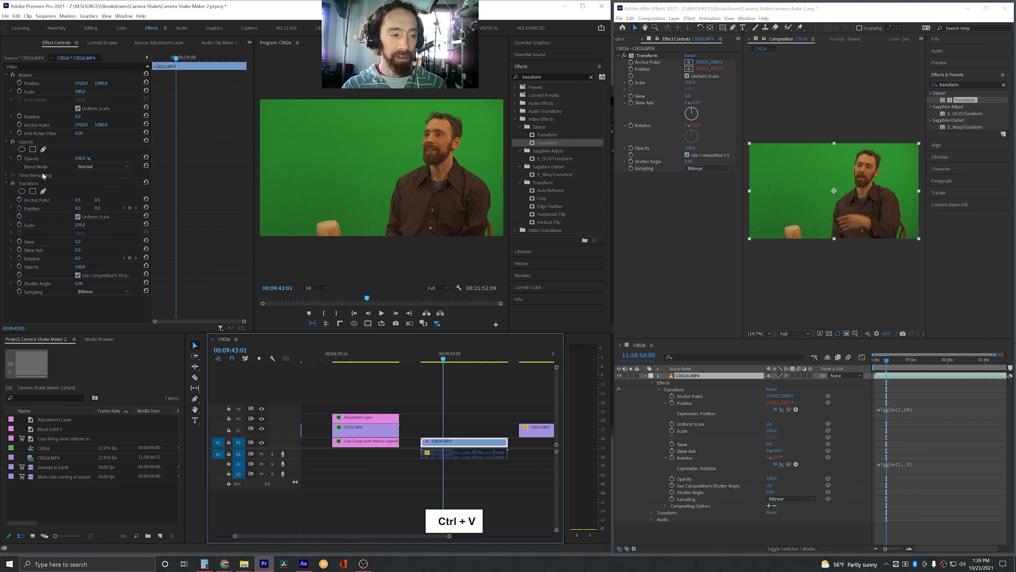
pyautogui.click(35, 183)
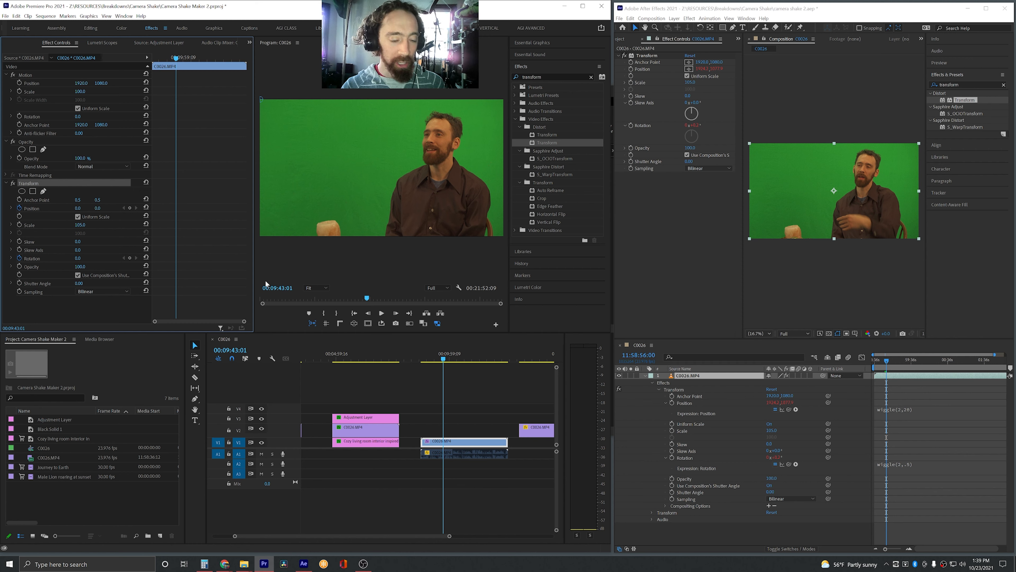
pyautogui.hotkey('ctrl', 'z')
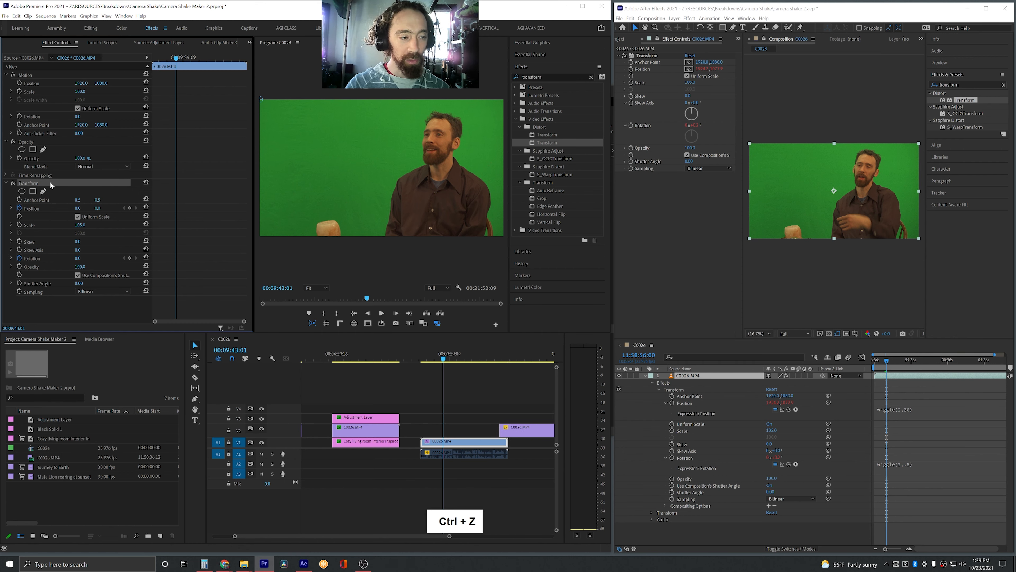
# - Play the pasted clip from about 00:09:24 and delete its Transform effect
pyautogui.click(438, 358)
pyautogui.press('space')
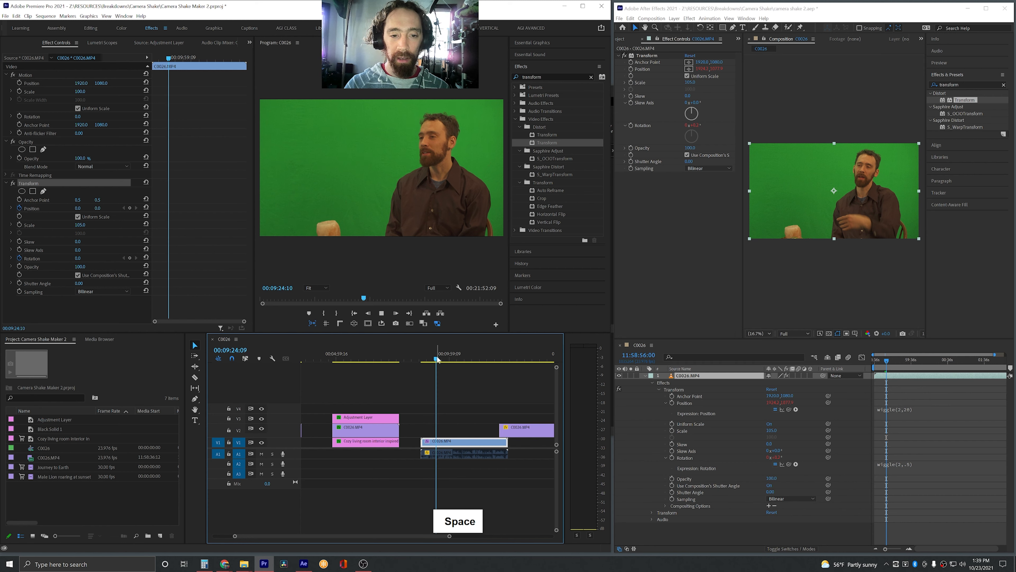
pyautogui.click(44, 184)
pyautogui.press('BackSpace')
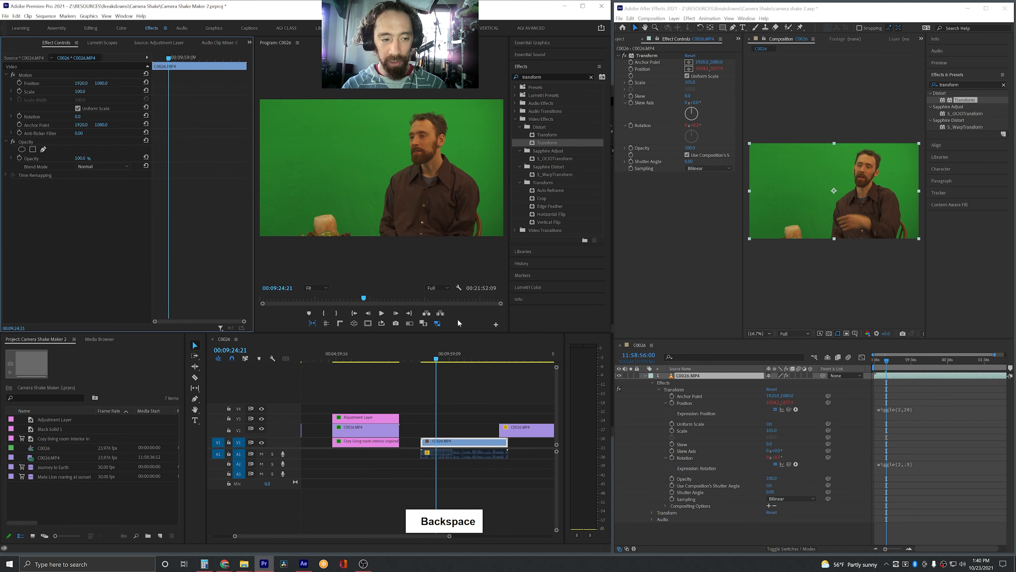
# - Switch to After Effects and convert the wiggle expression on the Transform effect's Position to keyframes
pyautogui.click(915, 389)
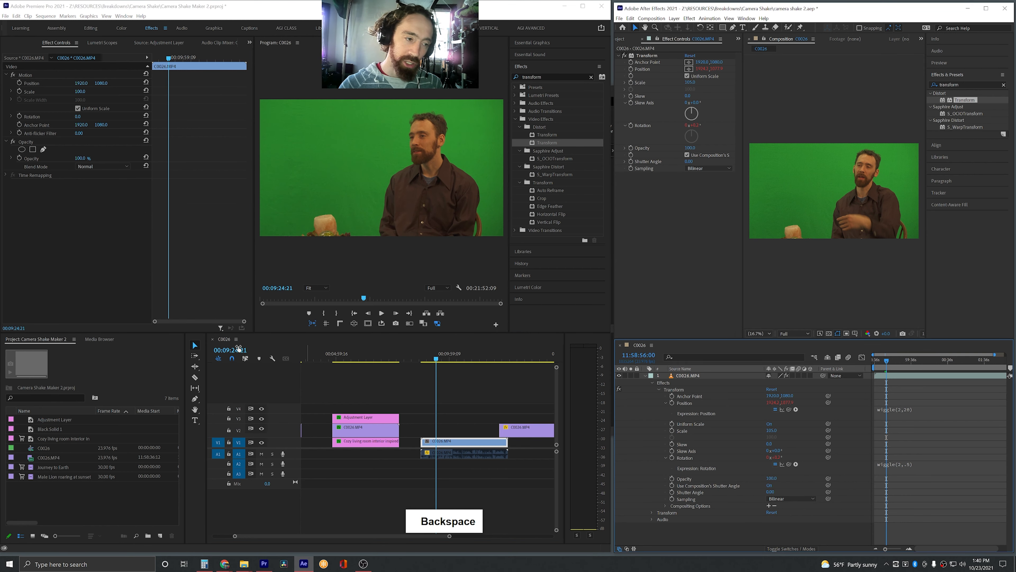
pyautogui.rightClick(692, 404)
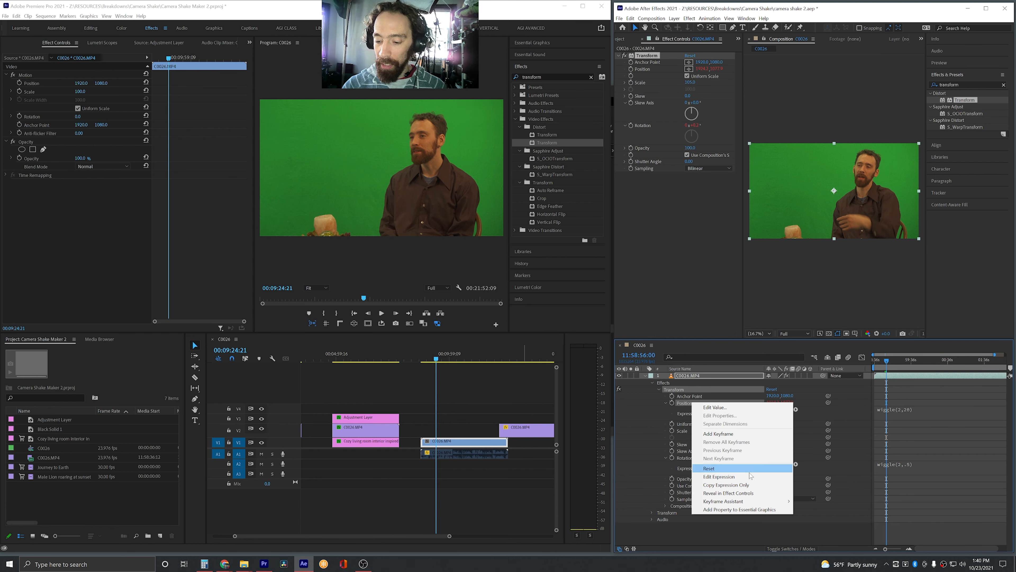
pyautogui.moveTo(759, 500)
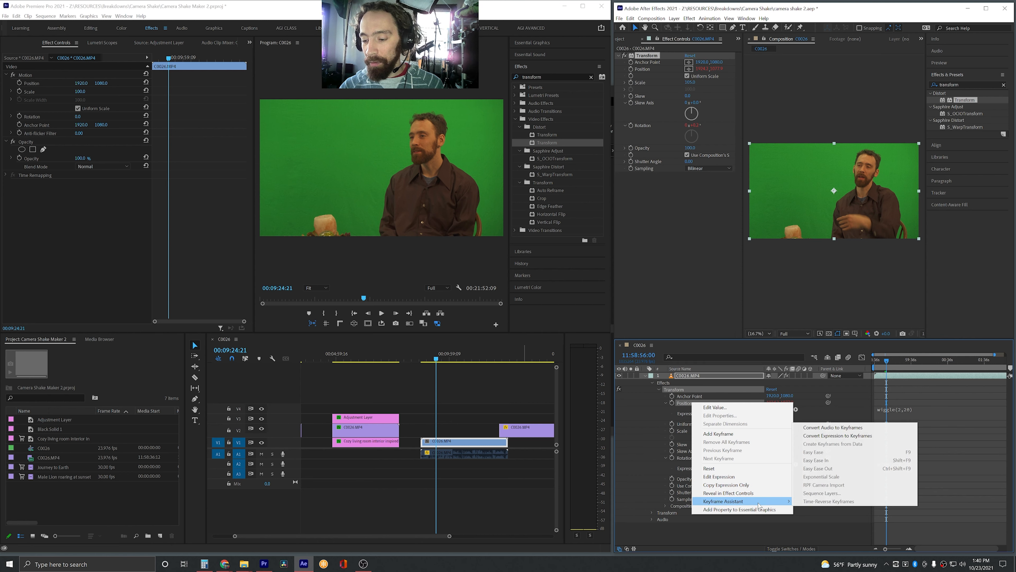
pyautogui.click(848, 435)
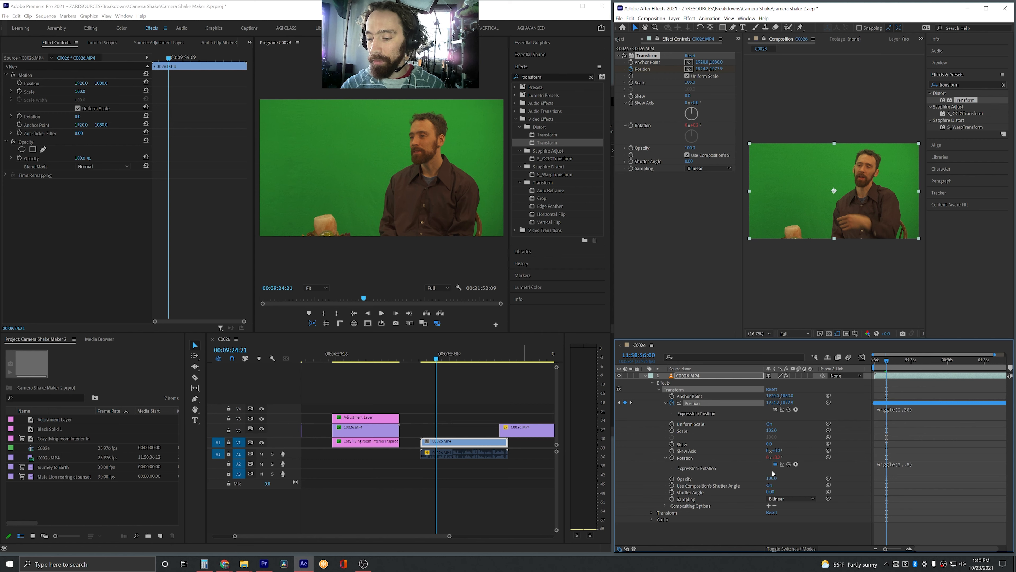
# - Convert the wiggle expression on the Transform effect's Rotation to keyframes
pyautogui.rightClick(732, 459)
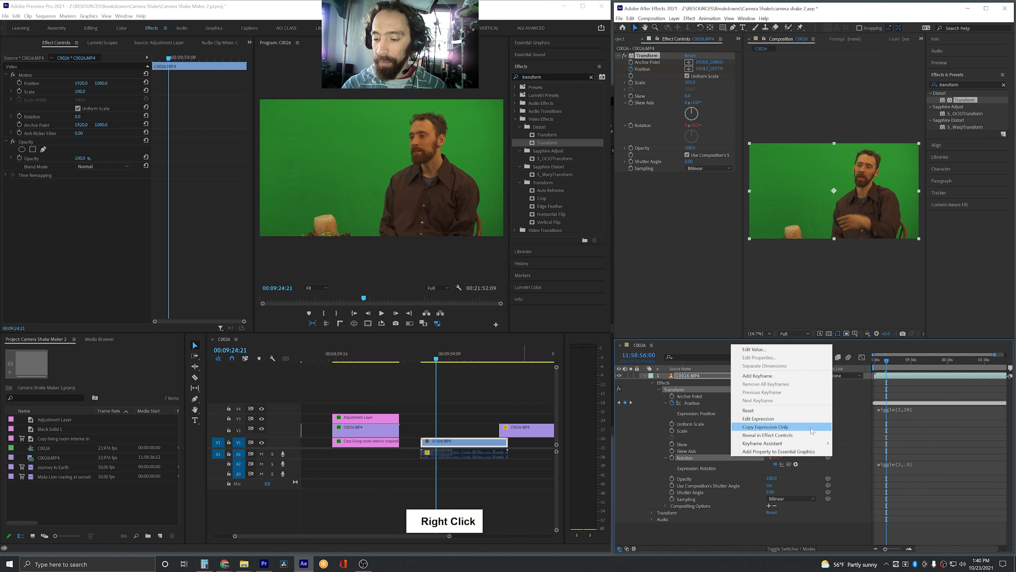
pyautogui.moveTo(811, 443)
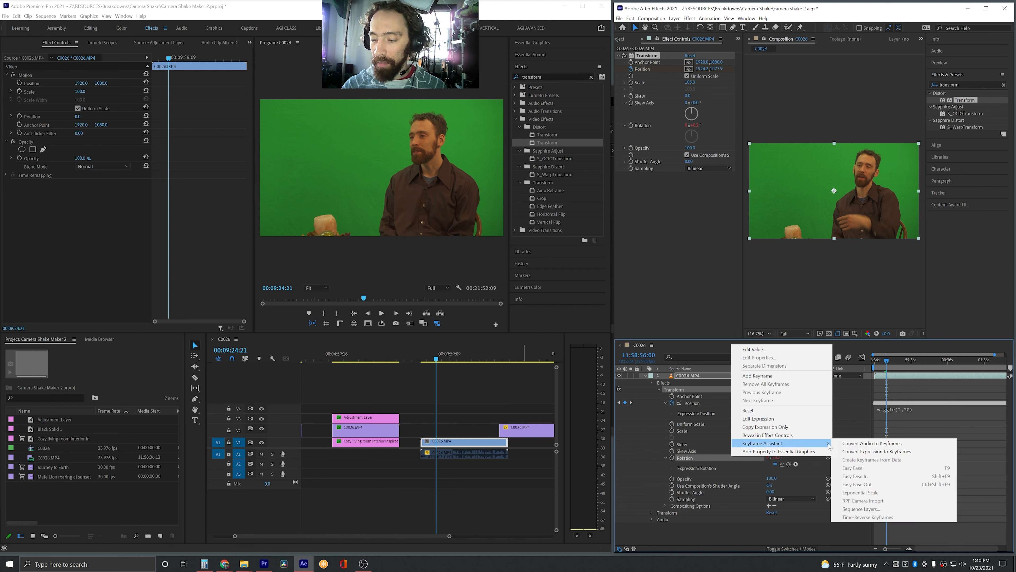
# - Convert the Rotation wiggle expression of the Transform effect to keyframes and copy the C0026.MP4 layer
pyautogui.click(870, 454)
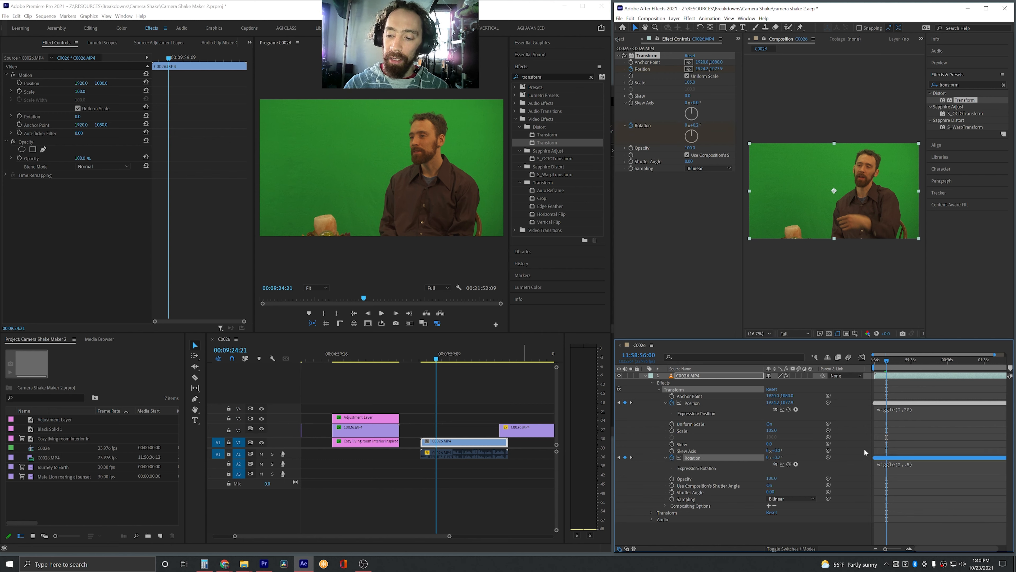
pyautogui.click(653, 409)
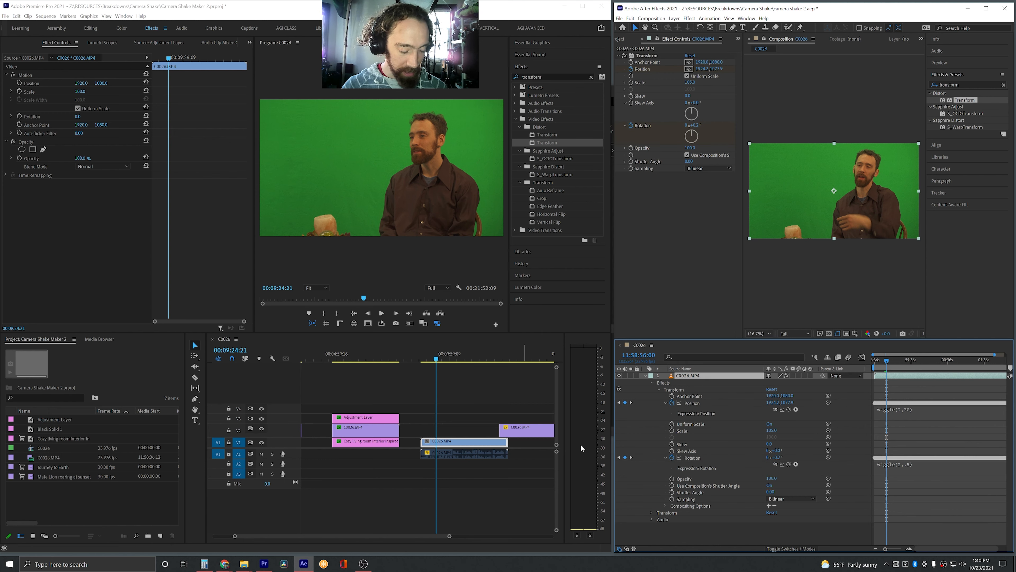
pyautogui.hotkey('ctrl', 'c')
# - Switch to Premiere Pro and replace the blue C0026.MP4 clip on V1 with the copied layer
pyautogui.click(440, 442)
pyautogui.press('BackSpace')
pyautogui.click(417, 358)
pyautogui.hotkey('ctrl', 'v')
# - Play back the pasted clip and examine its camera shake and the Transform effect's Position and Rotation keyframes
pyautogui.click(427, 358)
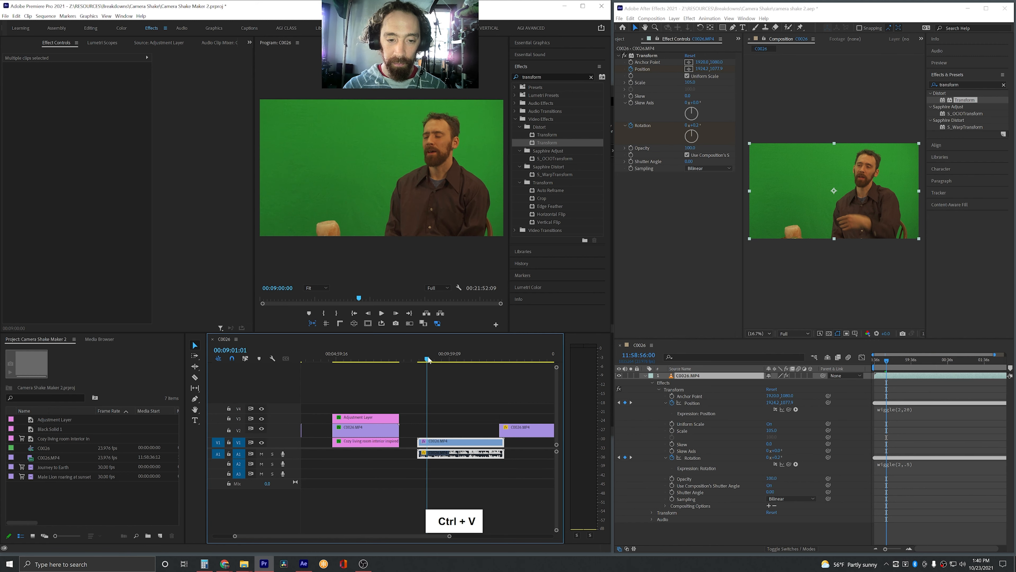
pyautogui.press('space')
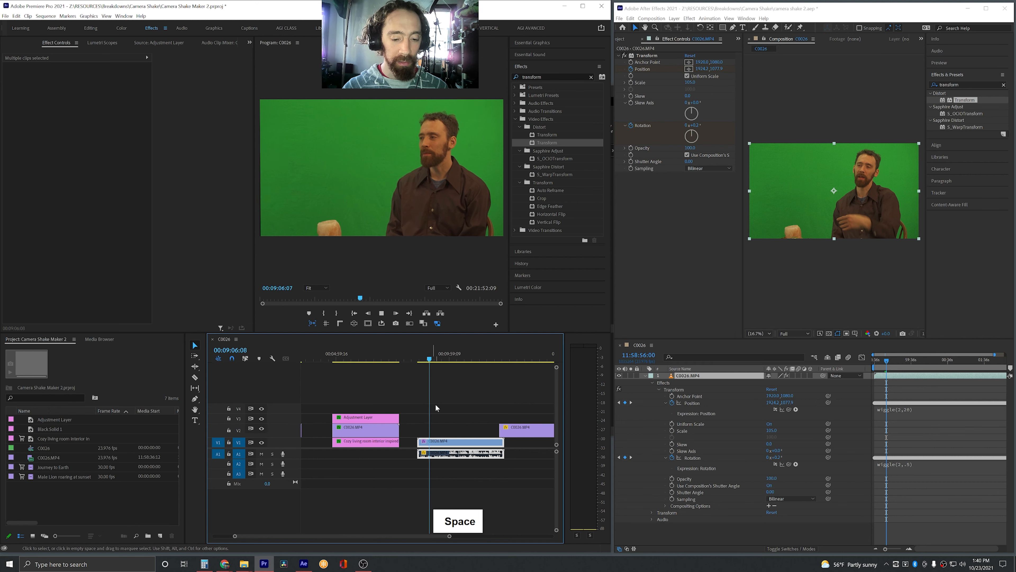
pyautogui.doubleClick(443, 450)
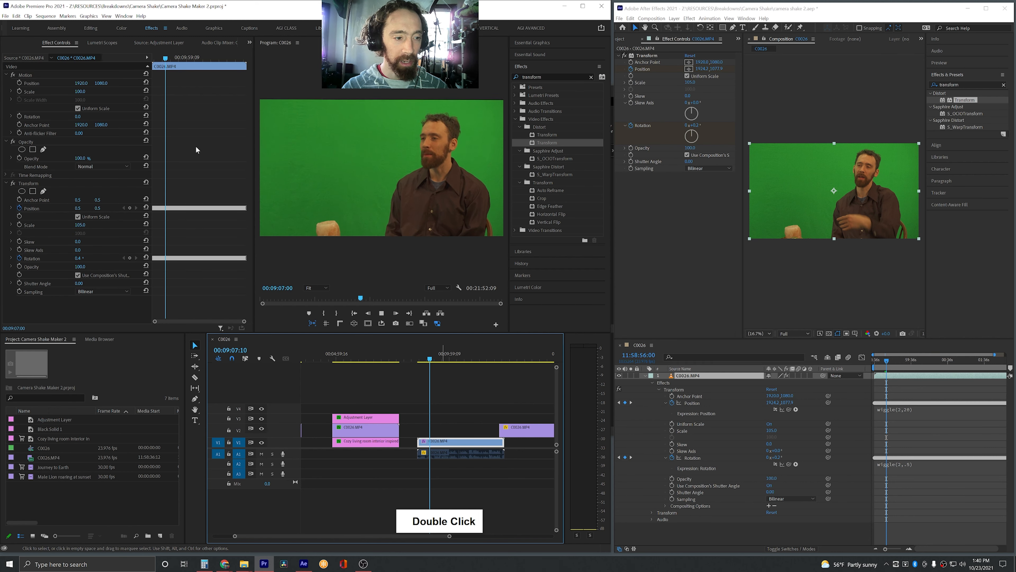
pyautogui.press('space')
pyautogui.click(161, 59)
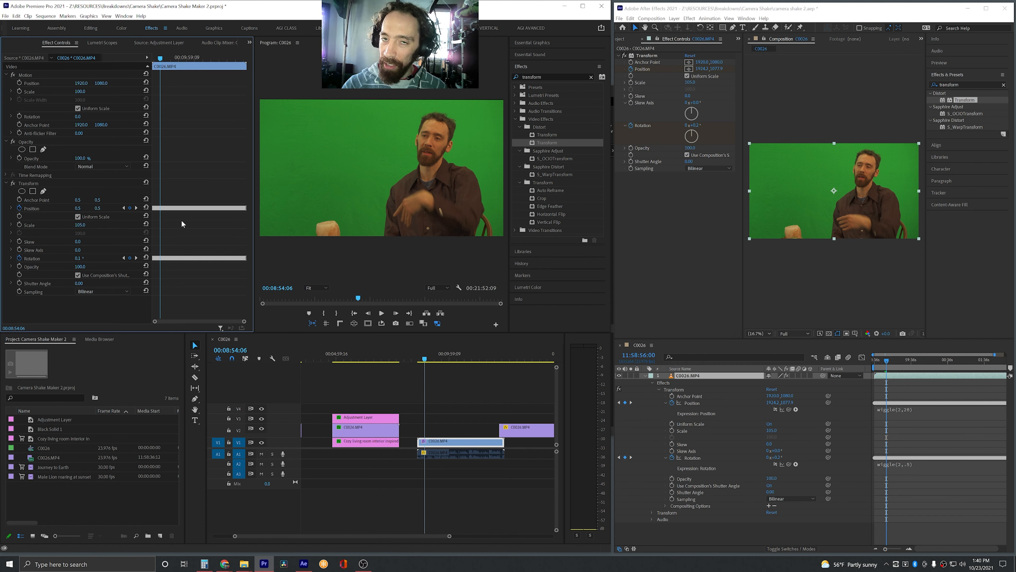
pyautogui.click(473, 422)
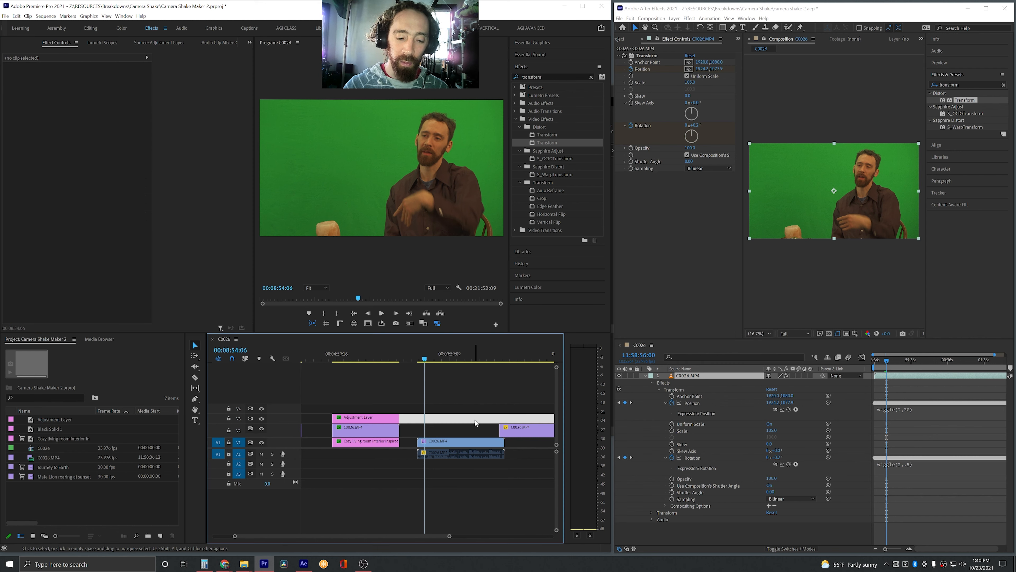
pyautogui.press('space')
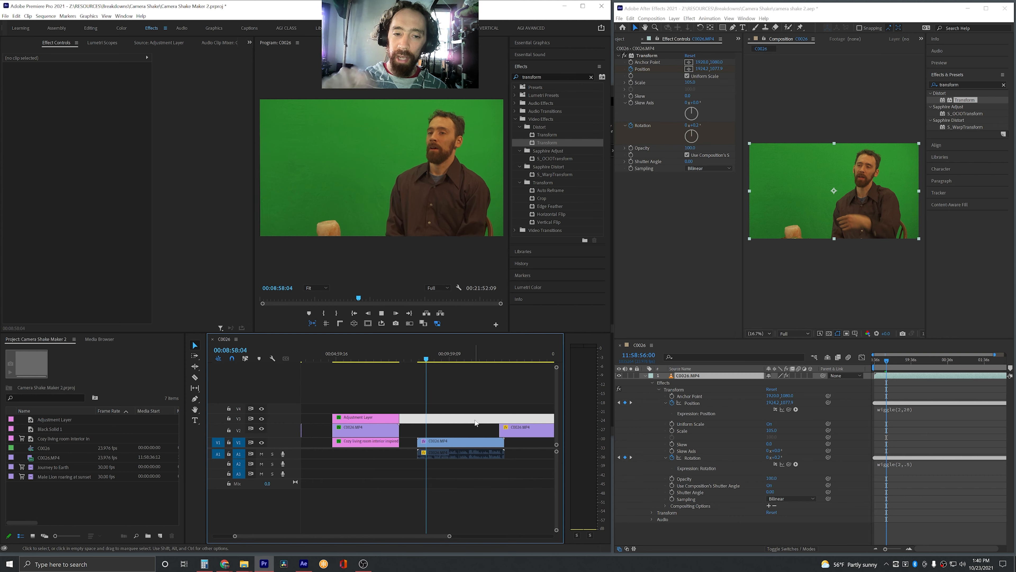
pyautogui.press('space')
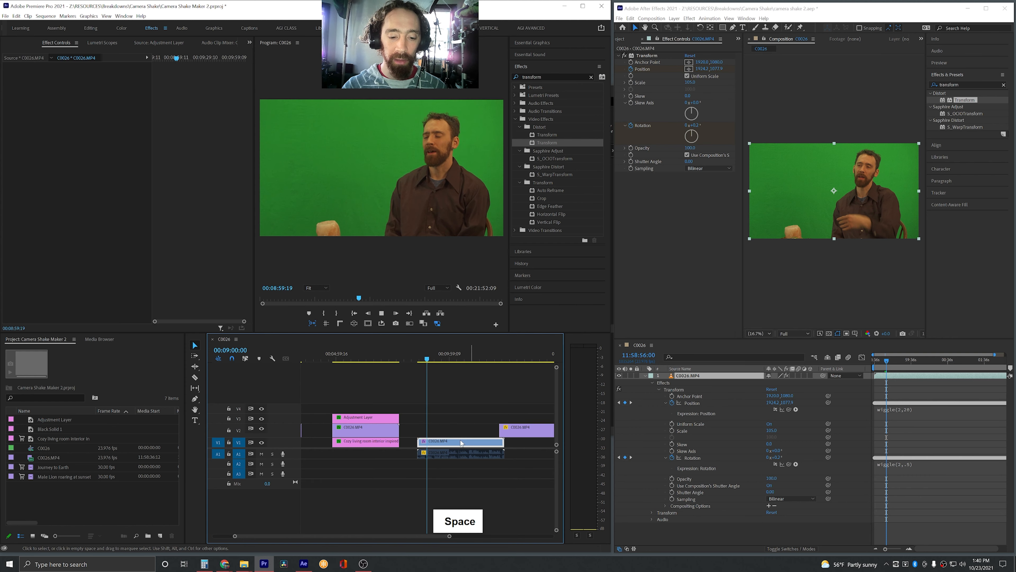
pyautogui.click(468, 441)
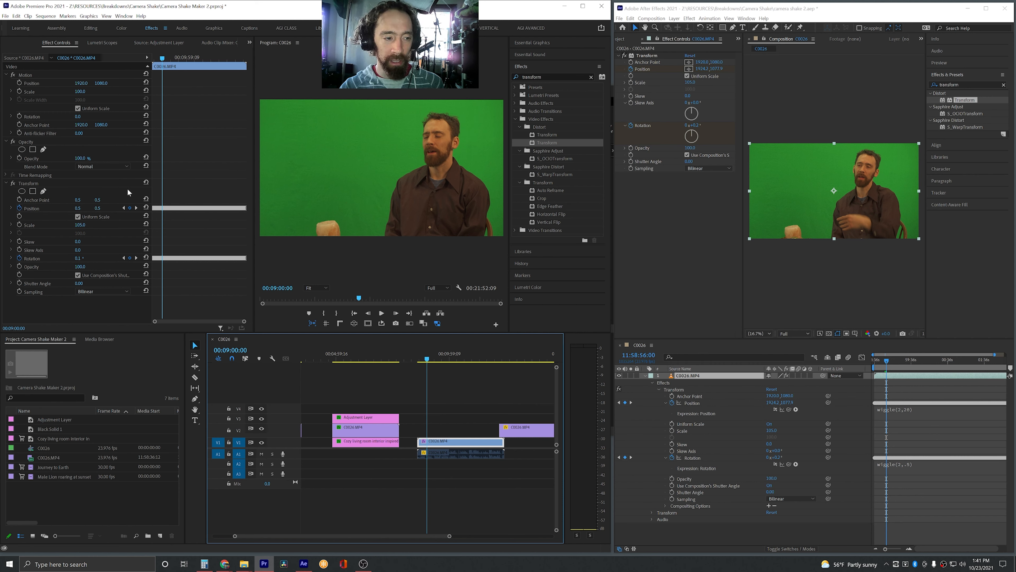
pyautogui.press('space')
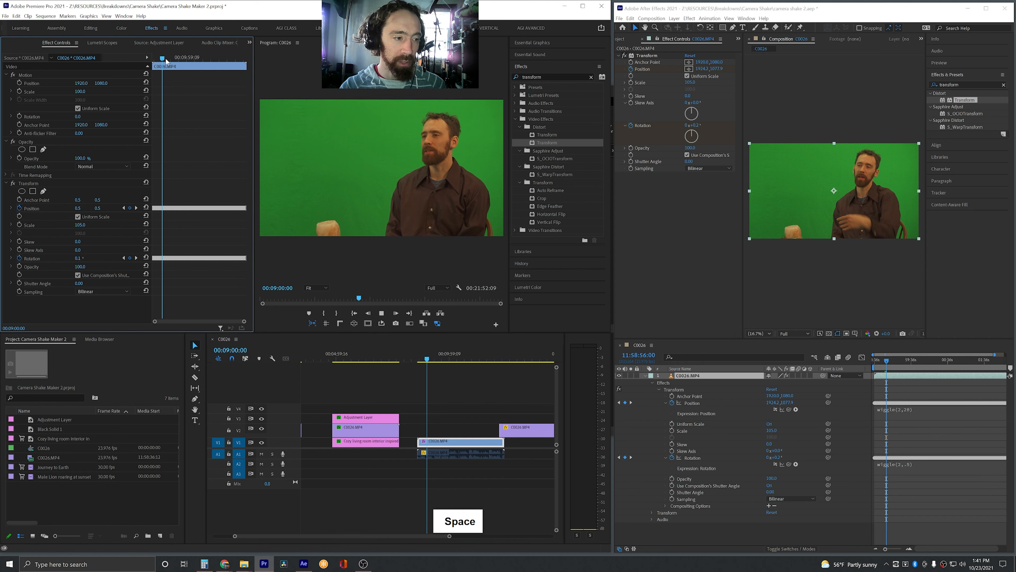
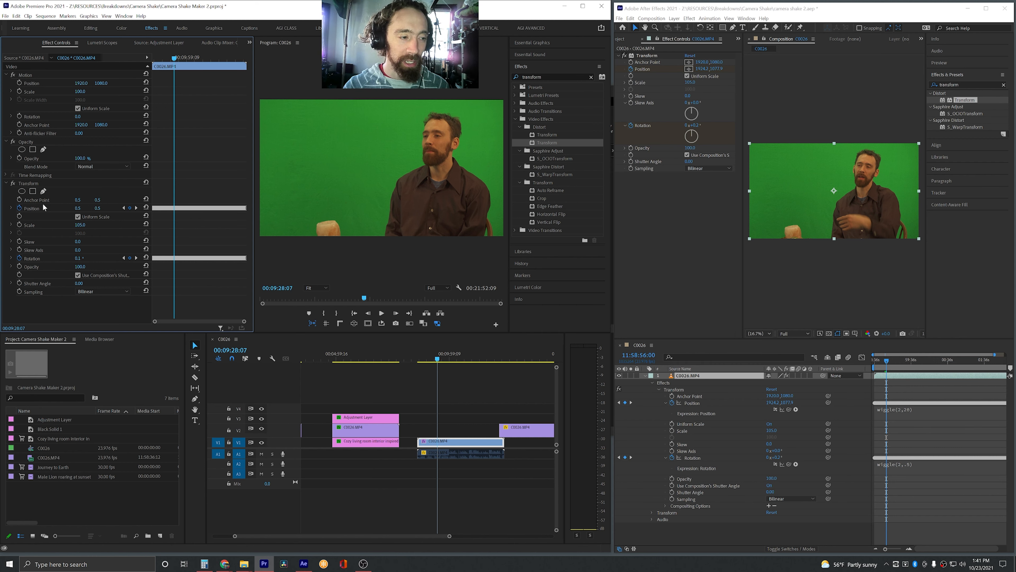
# - Copy the V1 clip's Transform effect and shift the C0026.MP4 clip beyond it on V2 farther along the timeline
pyautogui.click(47, 184)
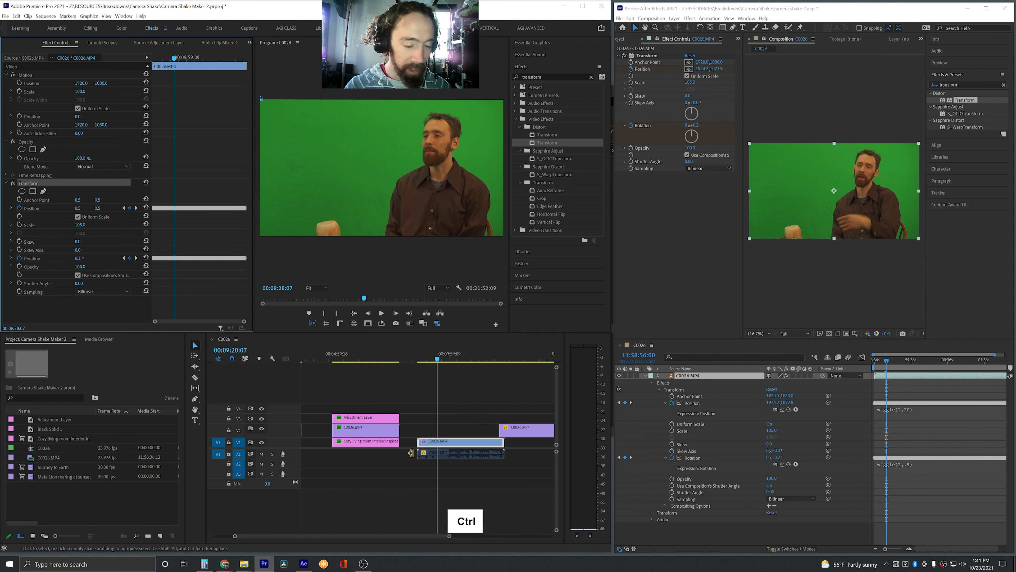
pyautogui.hotkey('ctrl', 'c')
pyautogui.scroll(-2, 492, 432)
pyautogui.keyDown('alt'); pyautogui.scroll(-3, 491, 433); pyautogui.keyUp('alt')
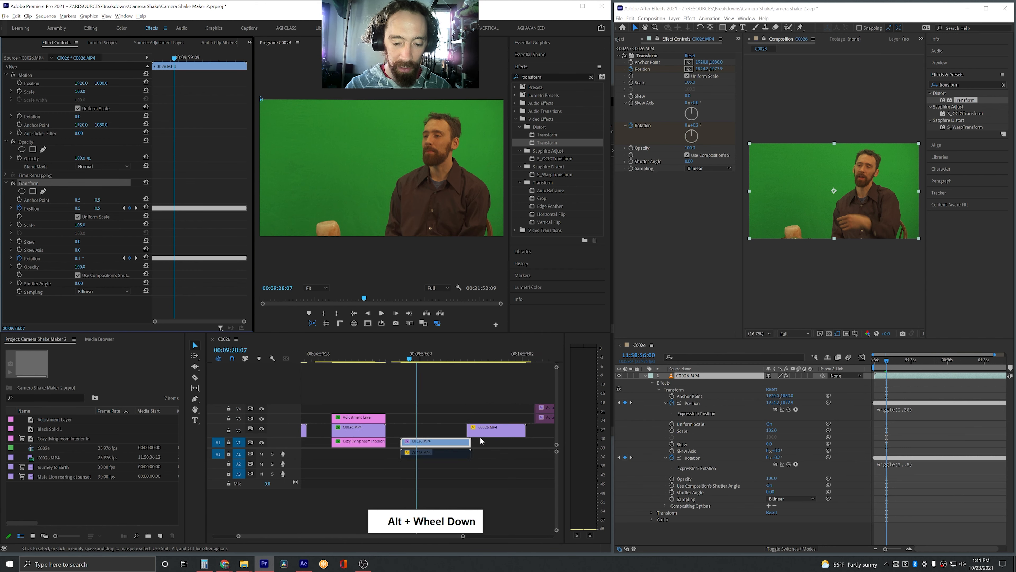
pyautogui.moveTo(489, 431); pyautogui.dragTo(507, 431)
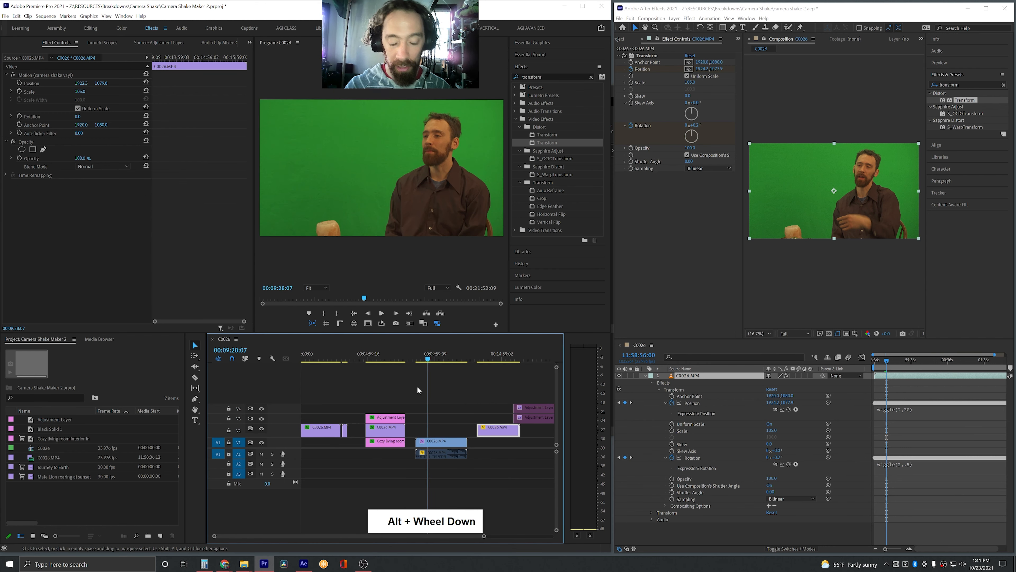
# - Separate the two stacked adjustment layers along the timeline and duplicate the lower one farther along V3
pyautogui.scroll(-2, 418, 420)
pyautogui.moveTo(480, 385); pyautogui.dragTo(516, 424)
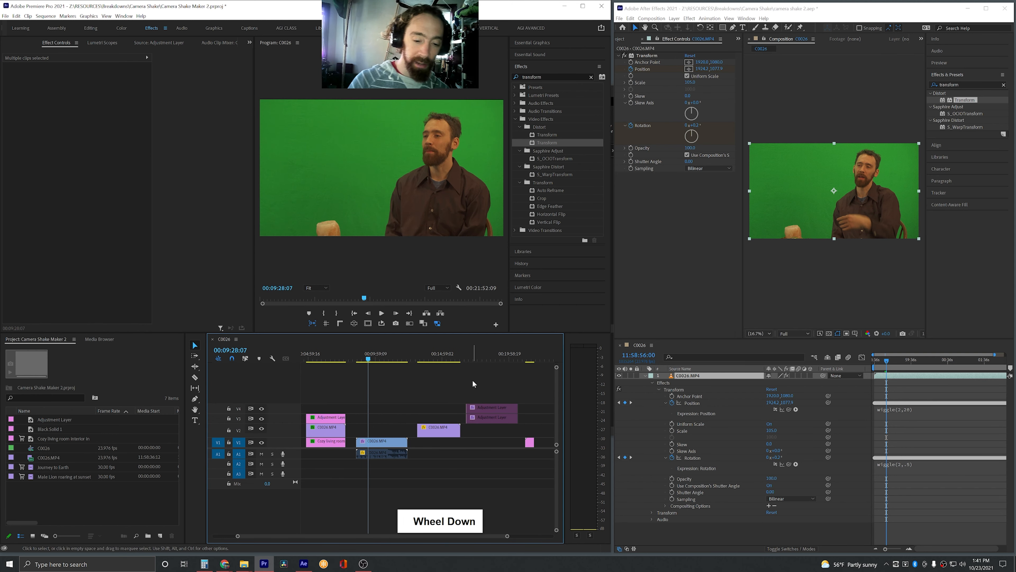
pyautogui.doubleClick(472, 362)
pyautogui.click(482, 408)
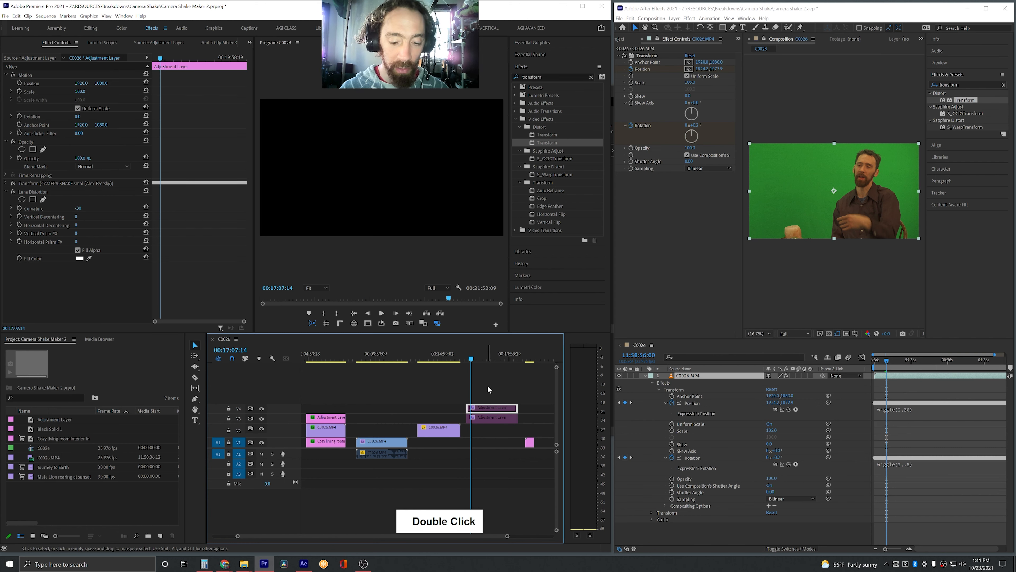
pyautogui.moveTo(497, 396); pyautogui.dragTo(478, 418)
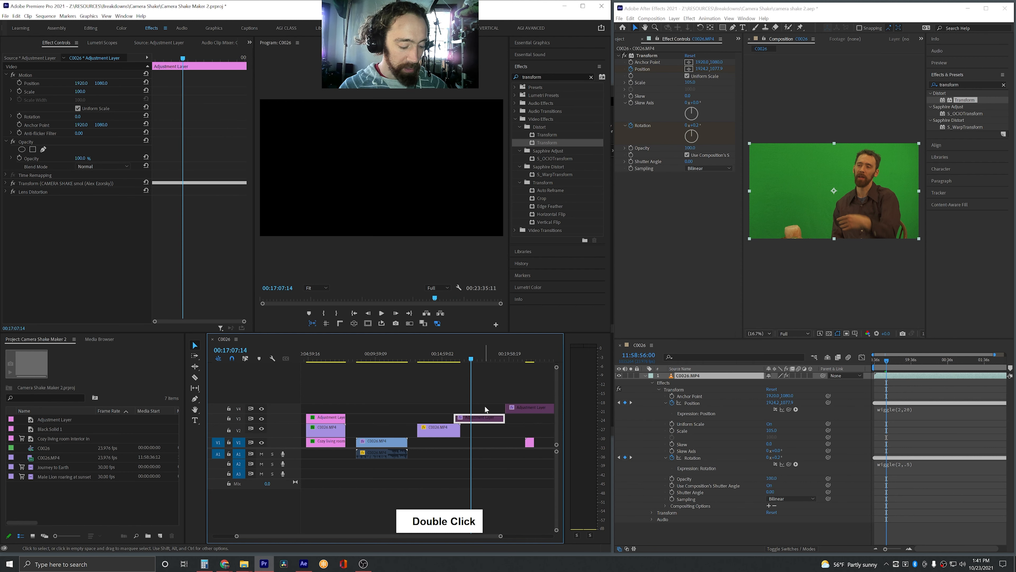
pyautogui.click(61, 183)
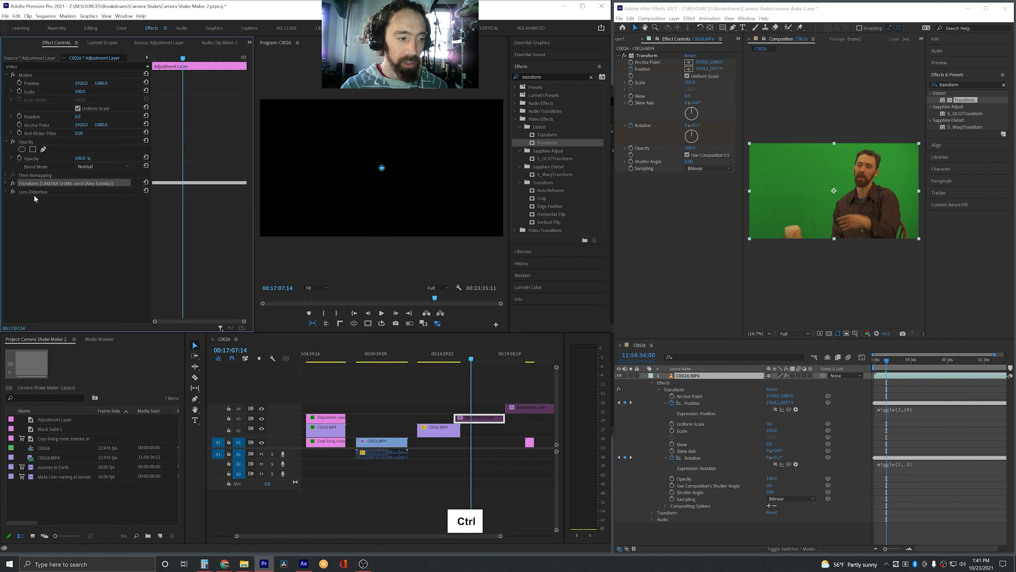
pyautogui.keyDown('alt'); pyautogui.click(477, 420); pyautogui.keyUp('alt')
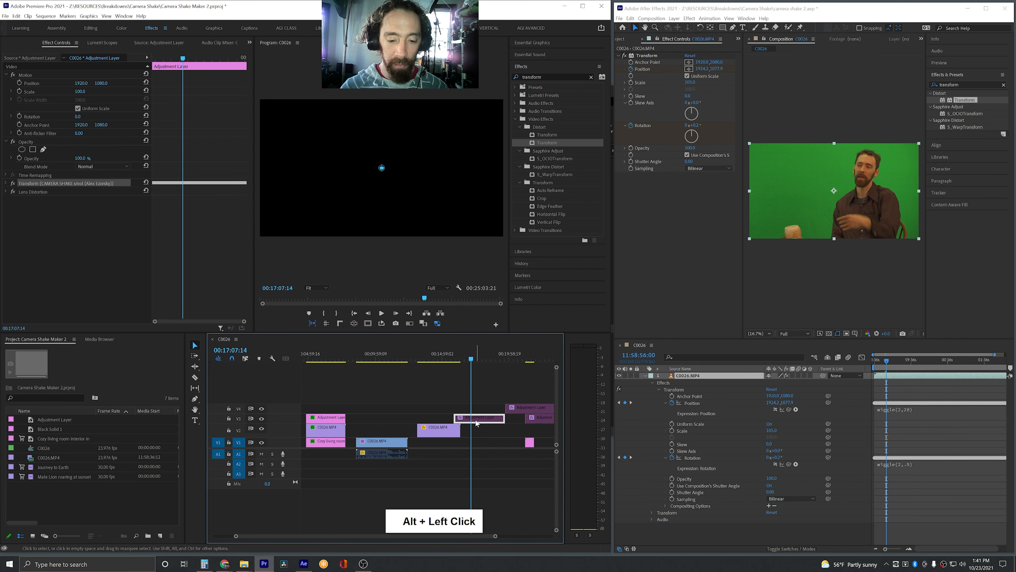
# - Replace the Transform and Lens Distortion effects on the selected V3 adjustment layer with the copied Transform effect
pyautogui.click(41, 183)
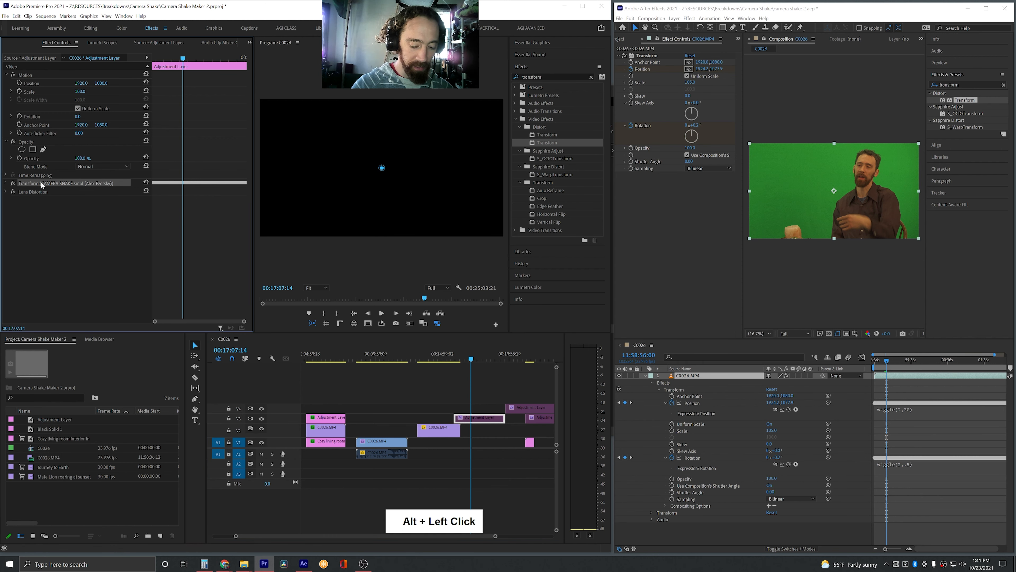
pyautogui.press('BackSpace')
pyautogui.click(40, 182)
pyautogui.press('BackSpace')
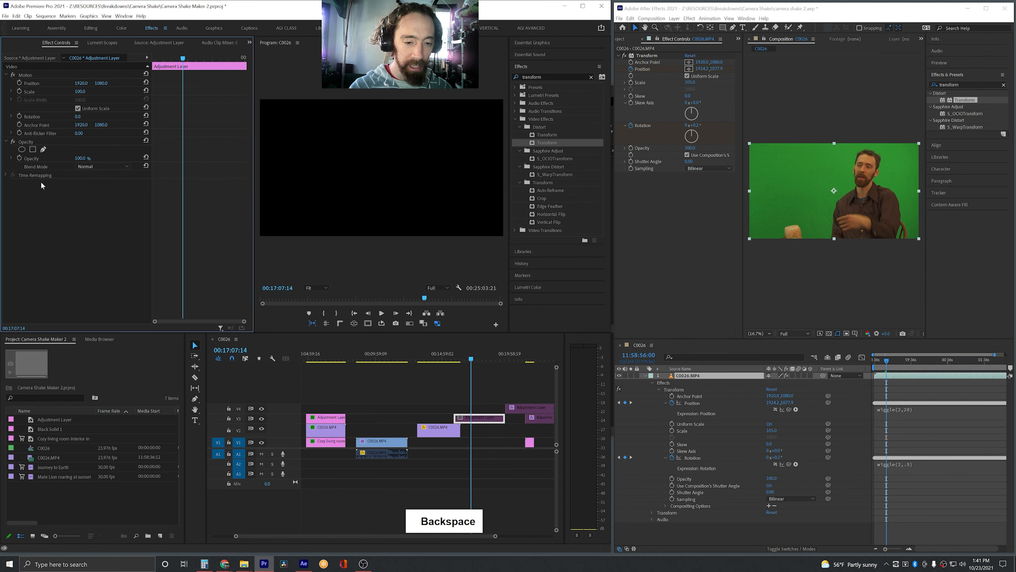
pyautogui.hotkey('ctrl', 'v')
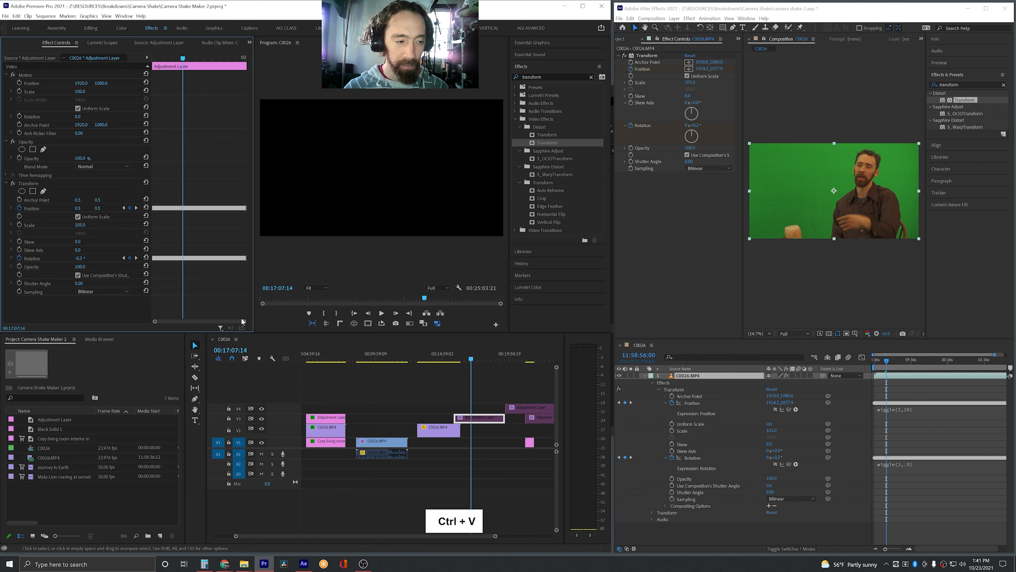
# - Delete the V3 adjustment layer carrying the pasted effect and move the playhead to the male lion clip at 00:03:13:19
pyautogui.click(484, 419)
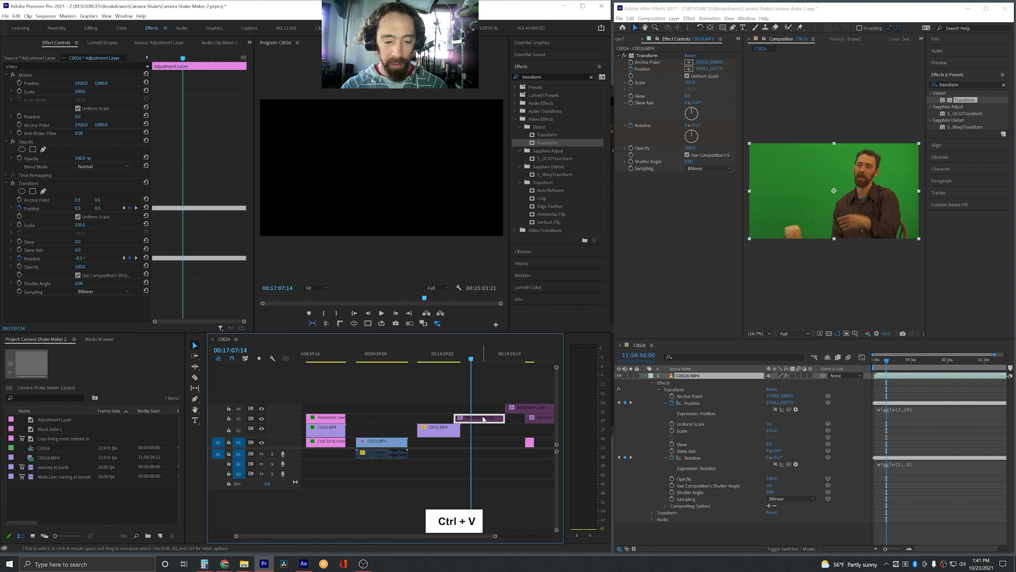
pyautogui.press('BackSpace')
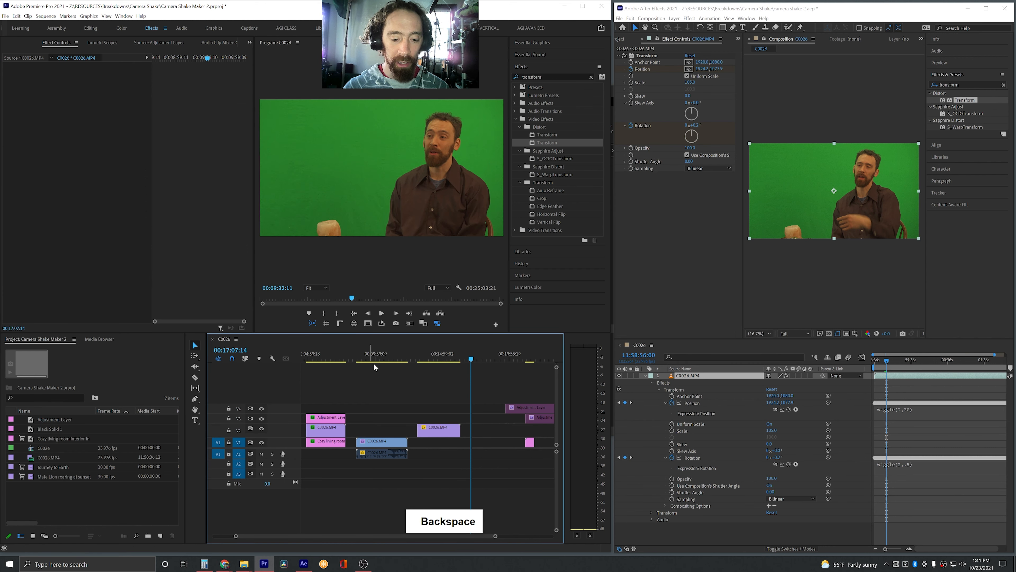
pyautogui.click(373, 363)
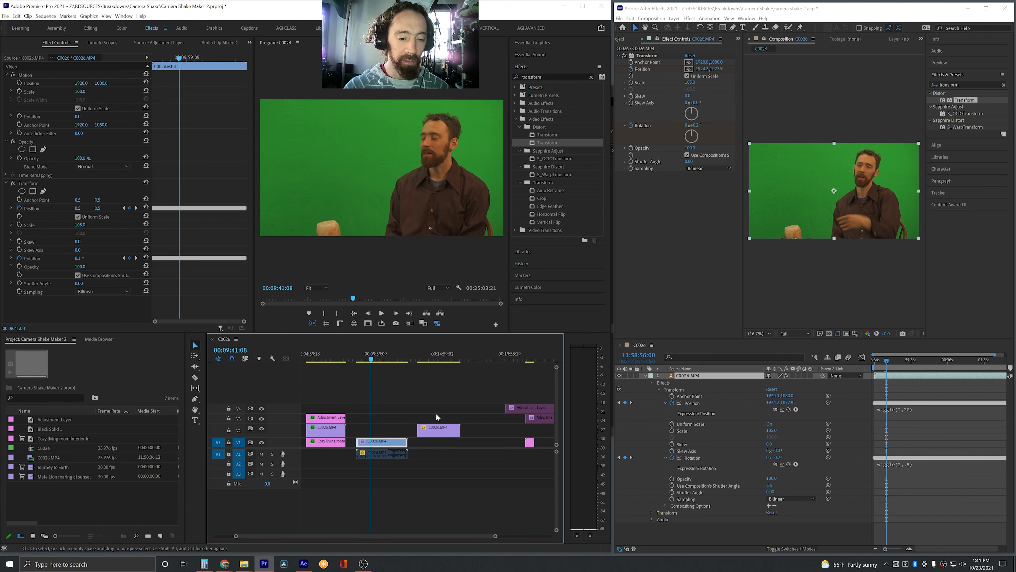
pyautogui.click(431, 357)
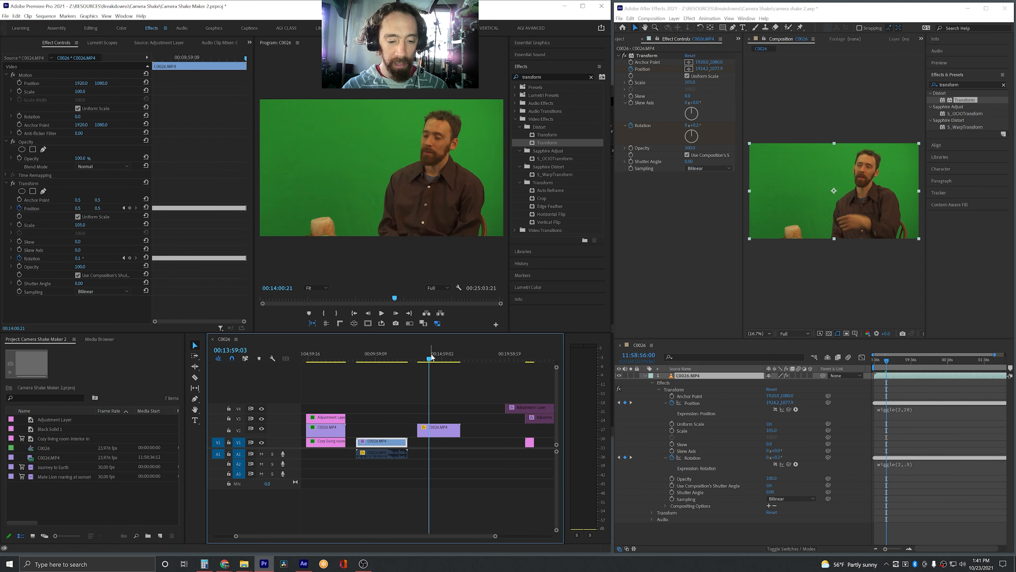
pyautogui.scroll(1, 473, 424)
pyautogui.click(344, 362)
pyautogui.moveTo(345, 363); pyautogui.dragTo(344, 362)
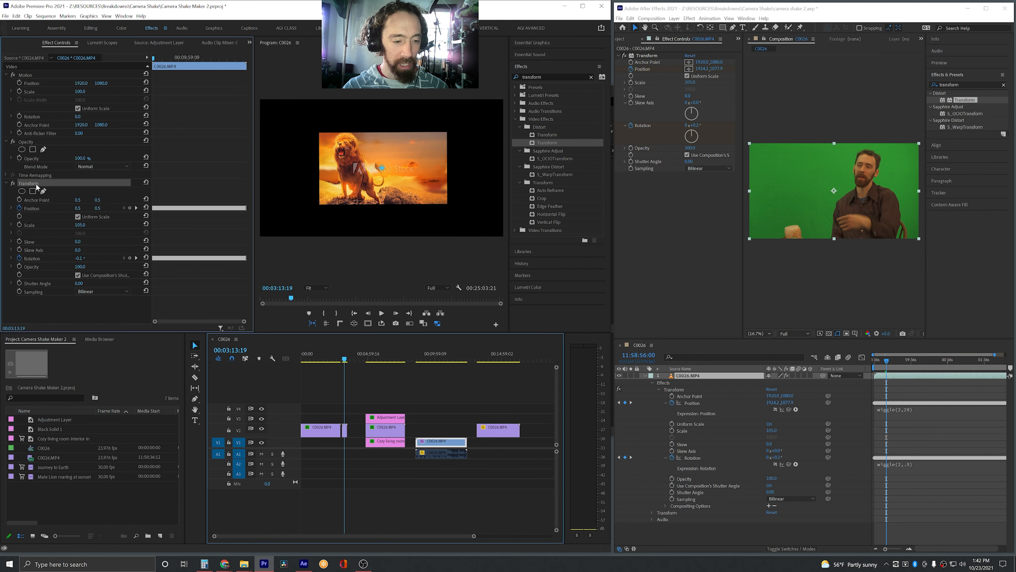
# - Remove all Position and Rotation keyframes from the male lion clip's Motion
pyautogui.click(345, 430)
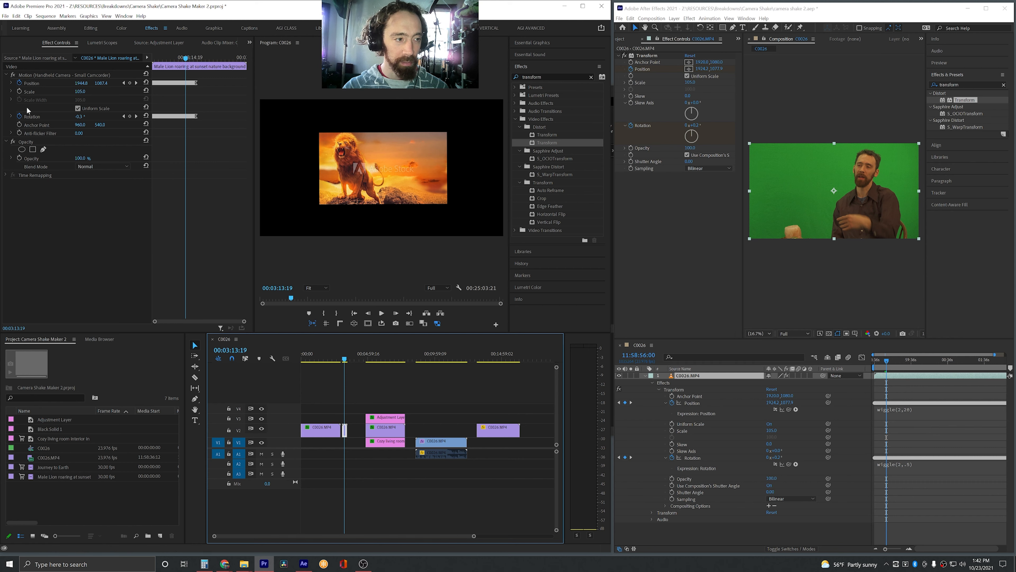
pyautogui.click(19, 82)
pyautogui.press('Return')
pyautogui.click(19, 115)
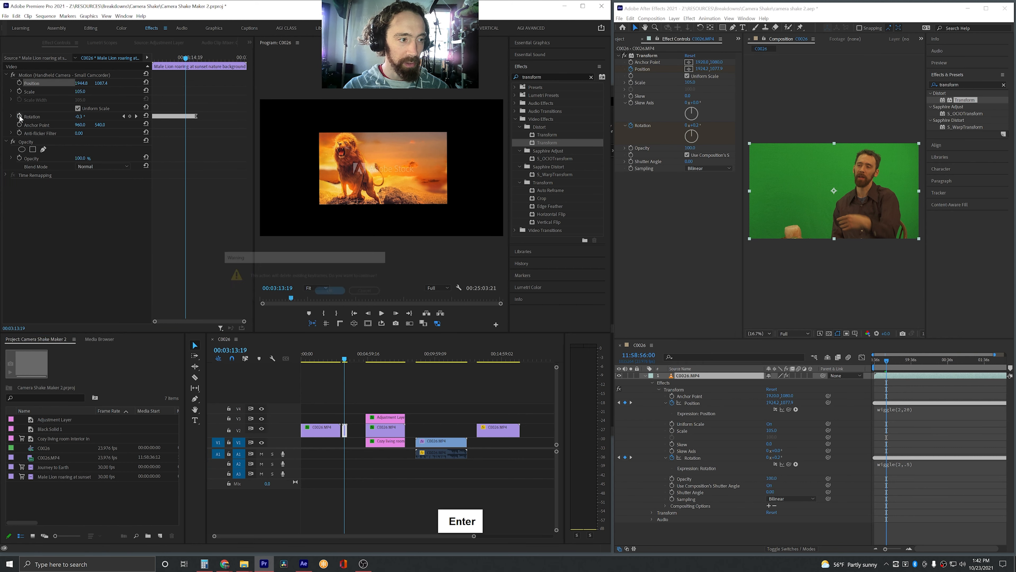
pyautogui.press('Return')
# - Remove all Position and Rotation keyframes from the Motion of the first C0026.MP4 clip on V2
pyautogui.click(325, 434)
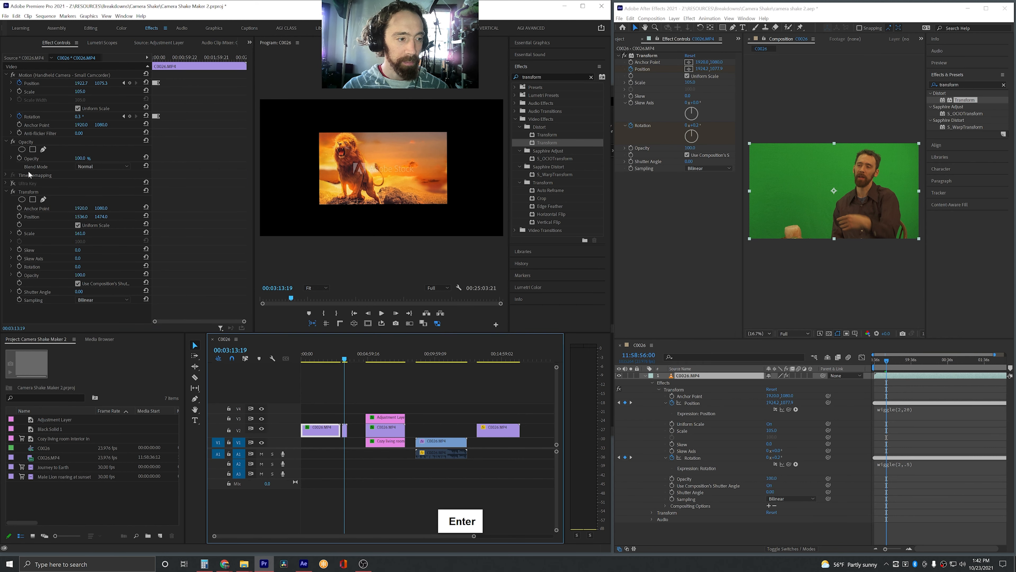
pyautogui.click(19, 83)
pyautogui.press('Return')
pyautogui.click(19, 115)
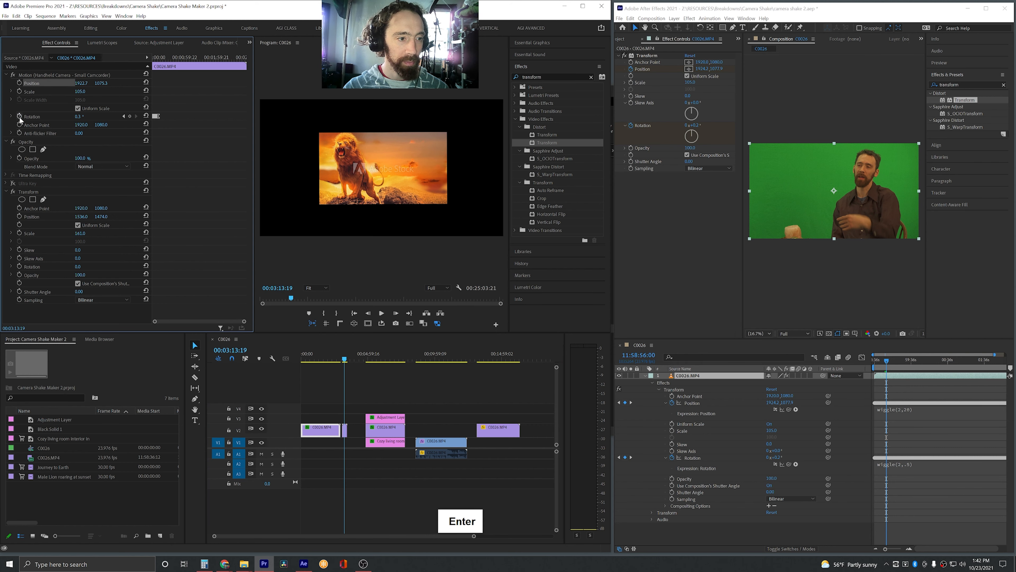
pyautogui.press('Return')
# - Place the playhead over the first C0026.MP4 clip at 00:01:50:05 and reset its Motion to the default values
pyautogui.click(326, 358)
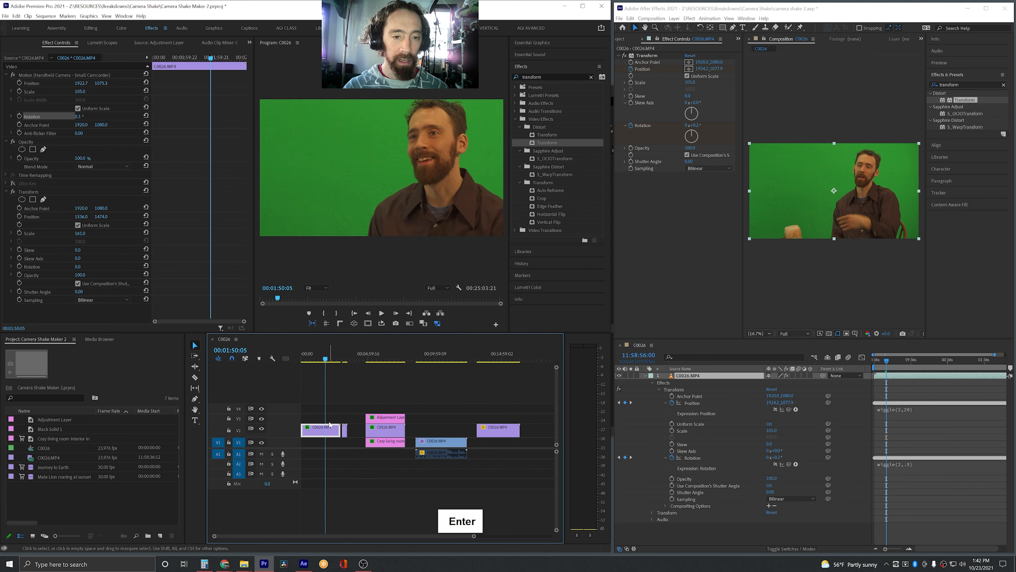
pyautogui.doubleClick(149, 77)
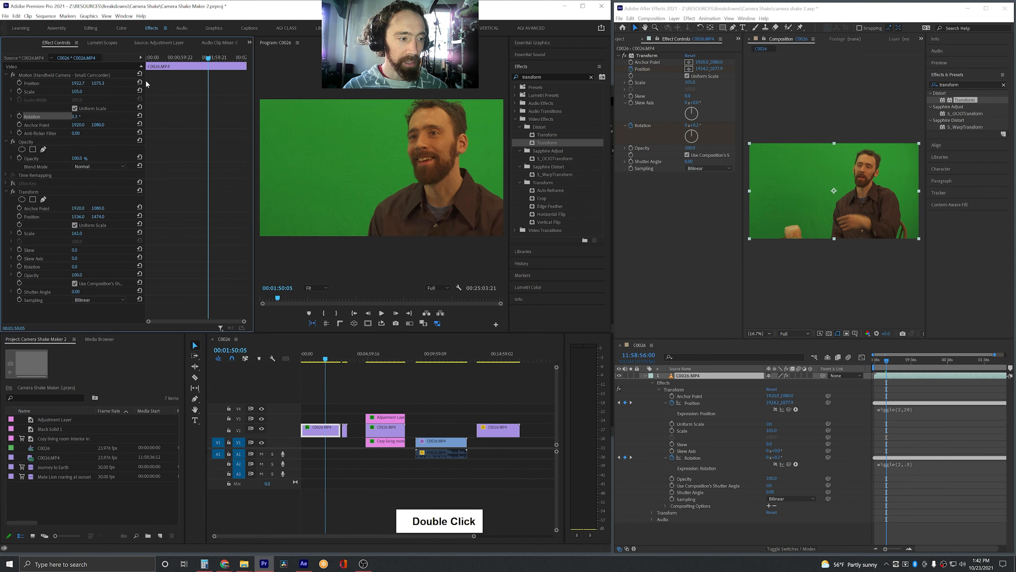
pyautogui.click(140, 74)
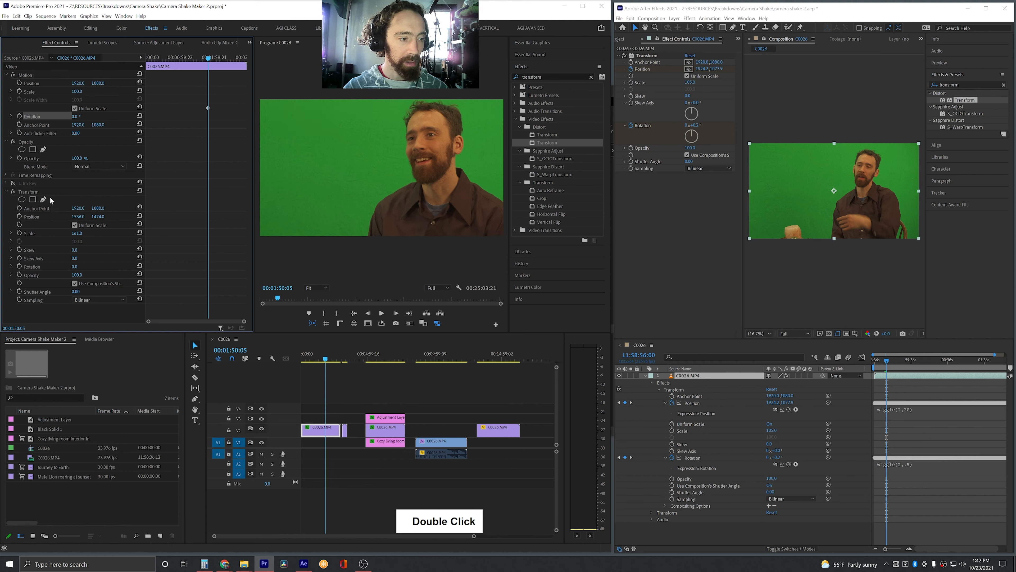
# - Delete the Transform effect from the first C0026.MP4 clip and apply a fresh Distort Transform effect to it
pyautogui.click(29, 191)
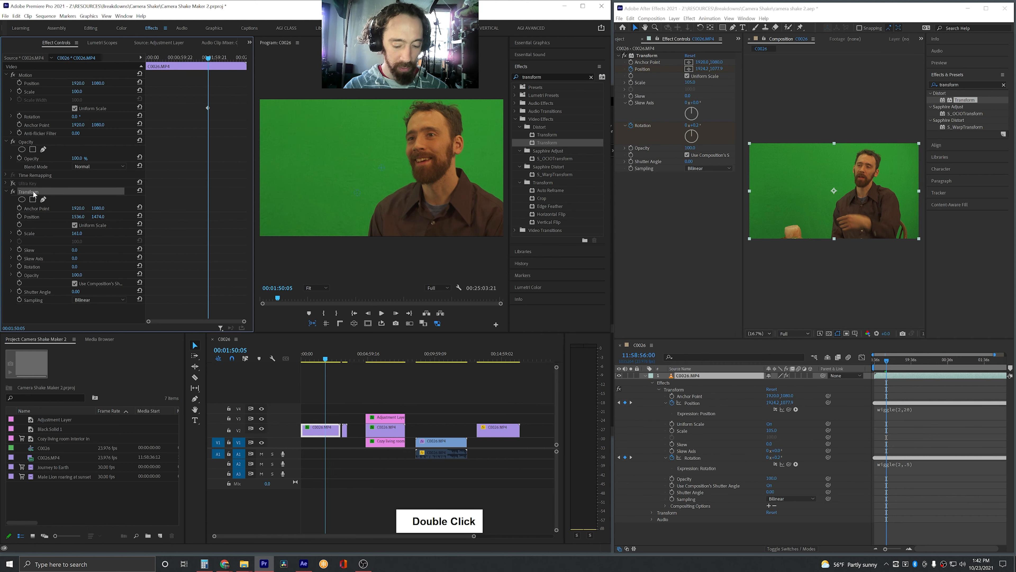
pyautogui.doubleClick(56, 193)
pyautogui.press('Delete')
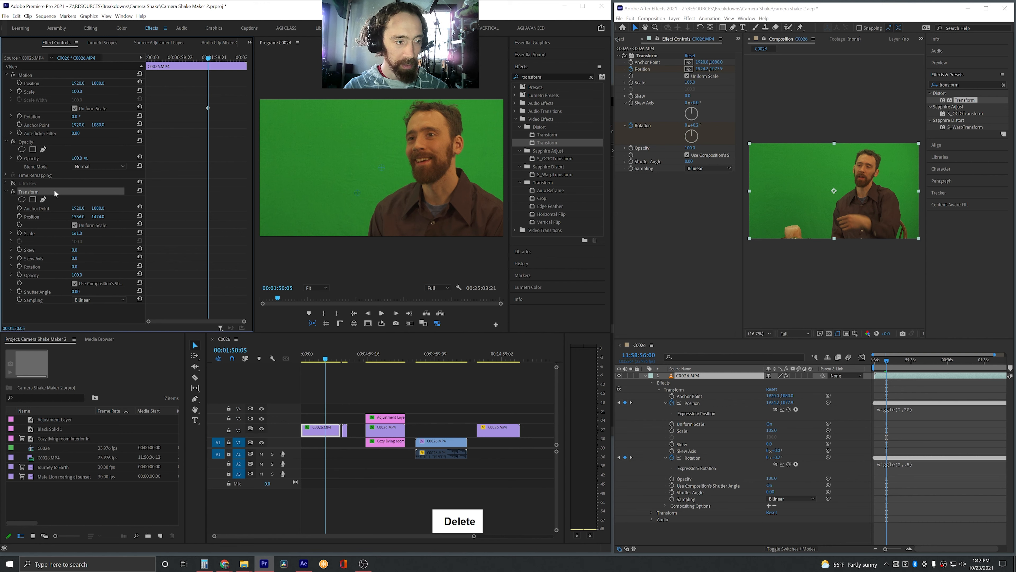
pyautogui.click(349, 403)
pyautogui.click(331, 427)
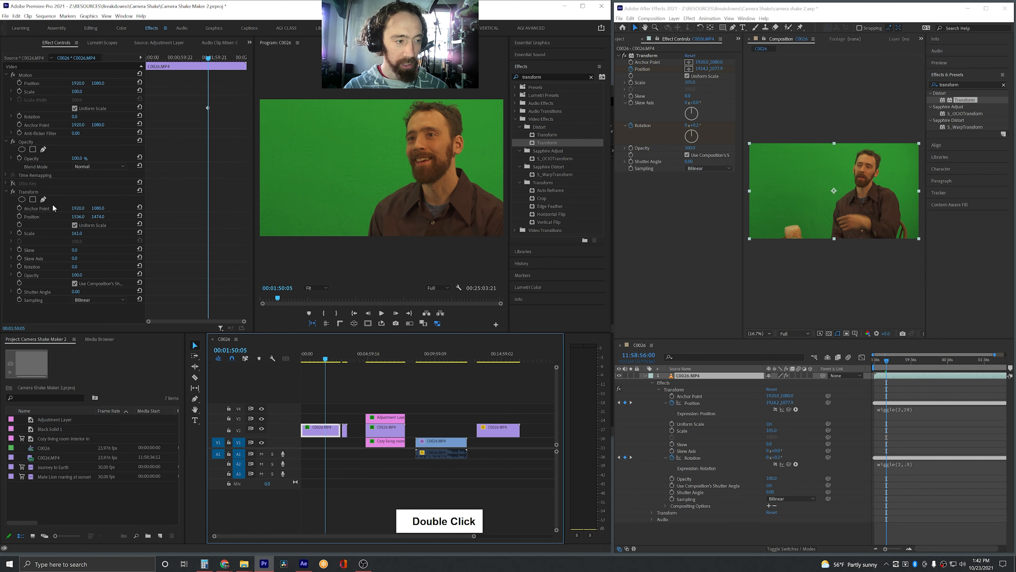
pyautogui.click(38, 191)
pyautogui.press('Delete')
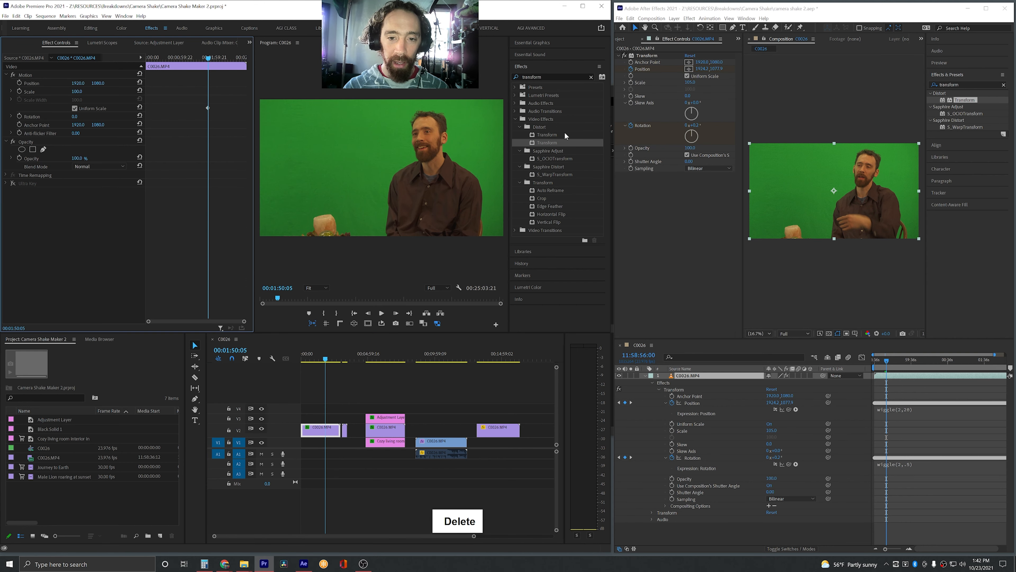
pyautogui.click(548, 143)
pyautogui.moveTo(544, 145); pyautogui.dragTo(324, 432)
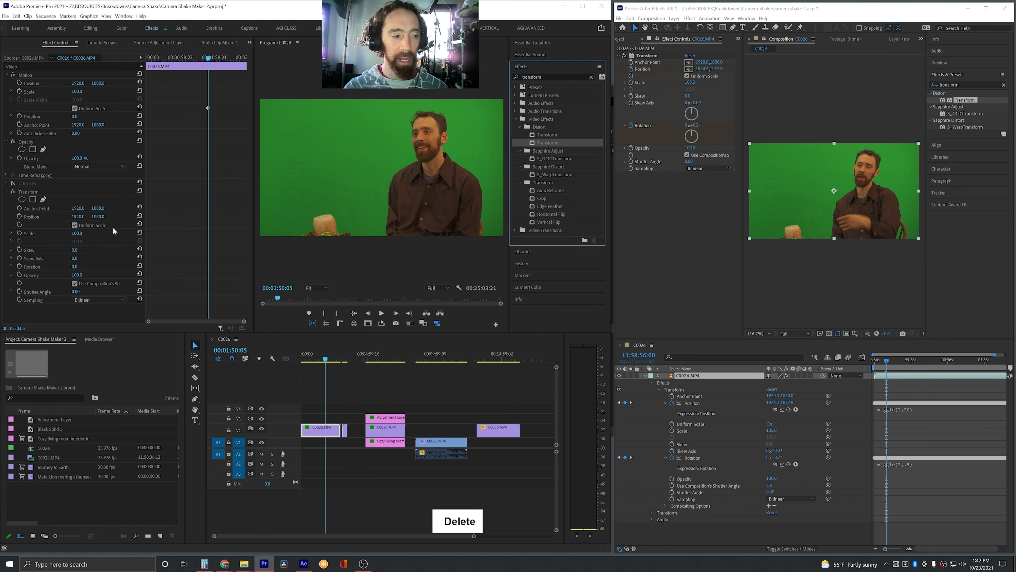
pyautogui.click(82, 233)
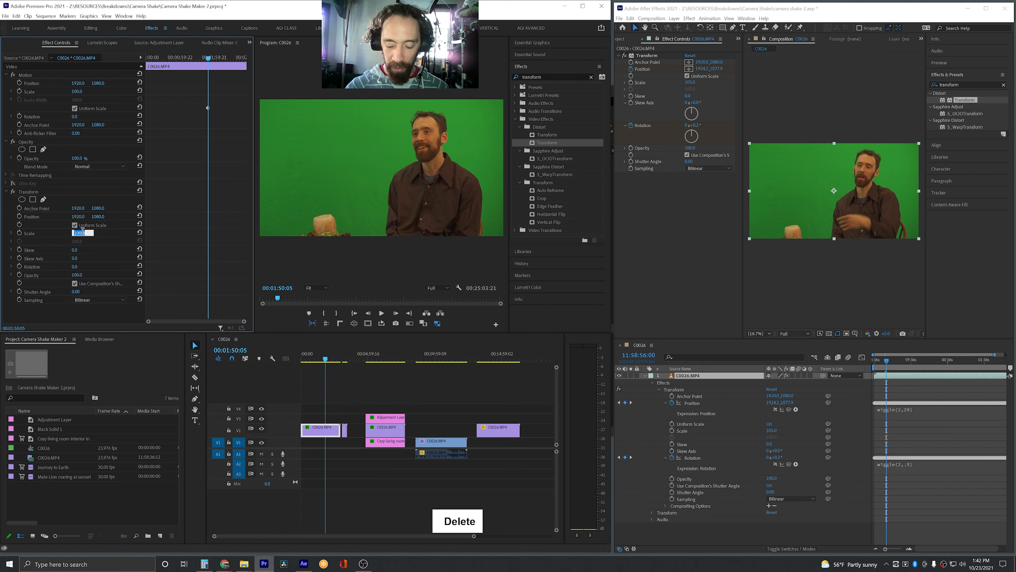
pyautogui.press('Delete')
pyautogui.write('150')
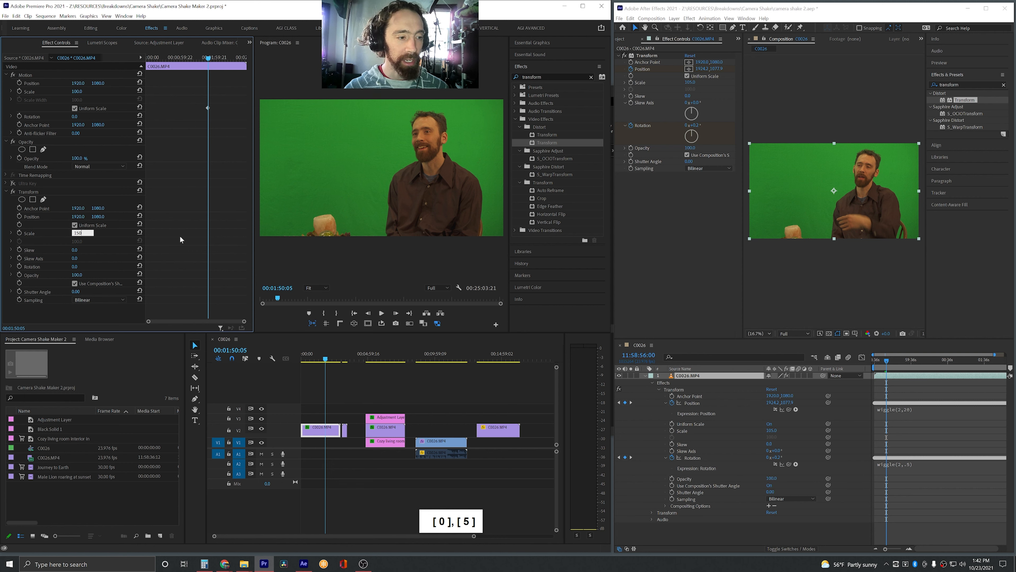
pyautogui.hotkey('ctrl', 'z')
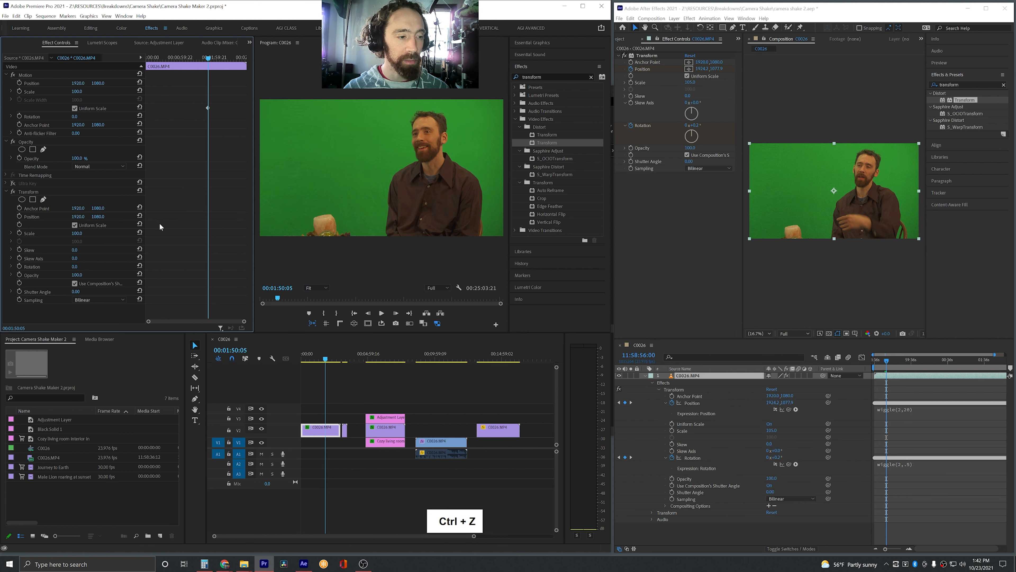
# - Set the horizontal Position of the first C0026.MP4 clip's Transform effect to 2020
pyautogui.click(80, 216)
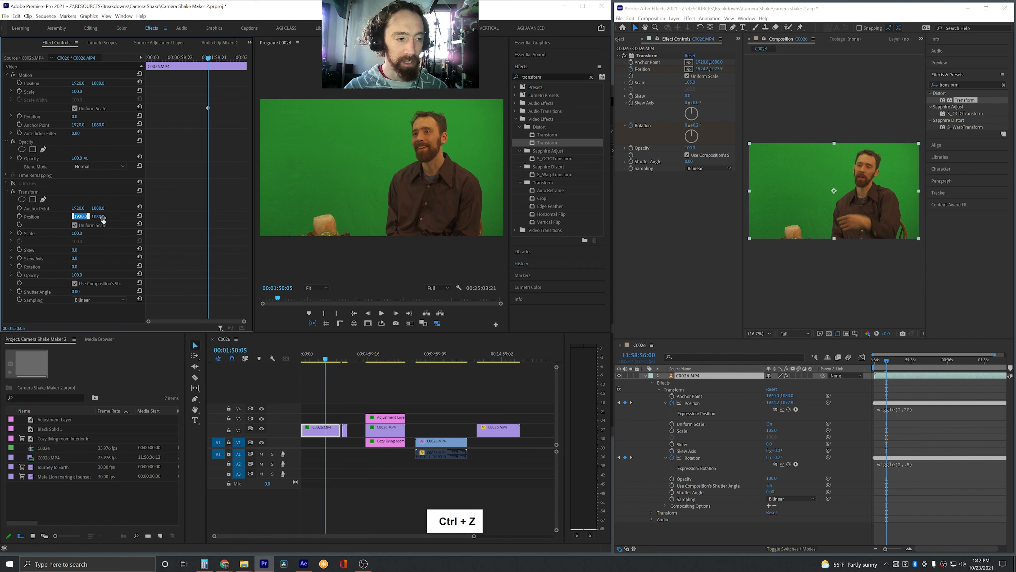
pyautogui.write('2')
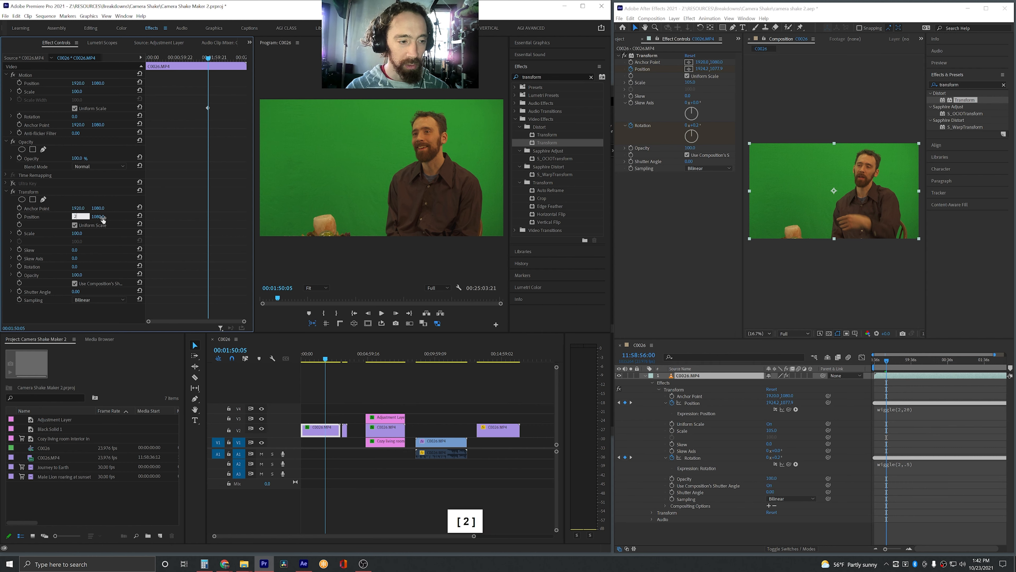
pyautogui.write('020')
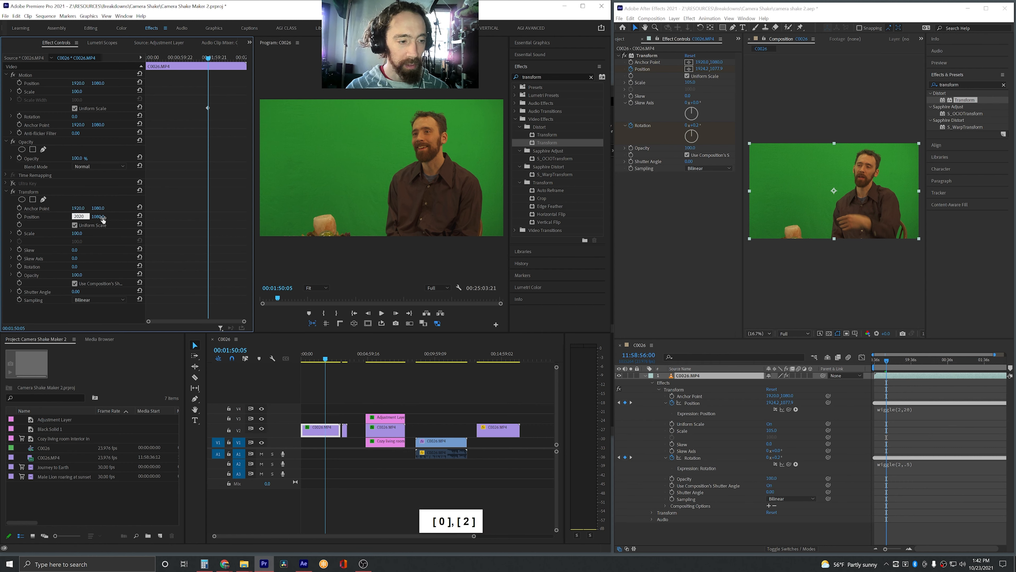
pyautogui.press('Return')
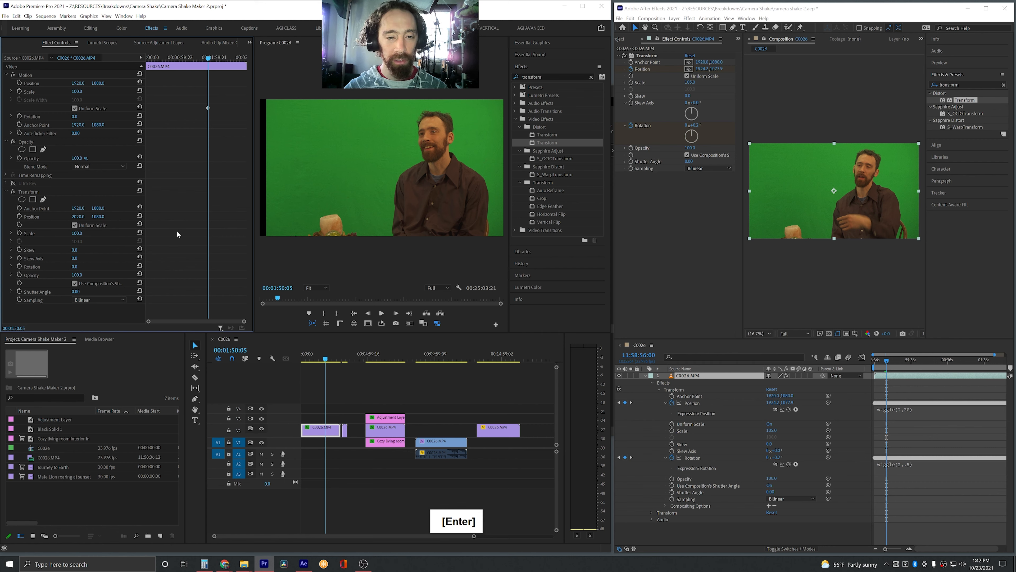
# - Copy the Transform effect from the first C0026.MP4 clip and paste it onto the male lion clip at 00:03:19:03
pyautogui.click(33, 192)
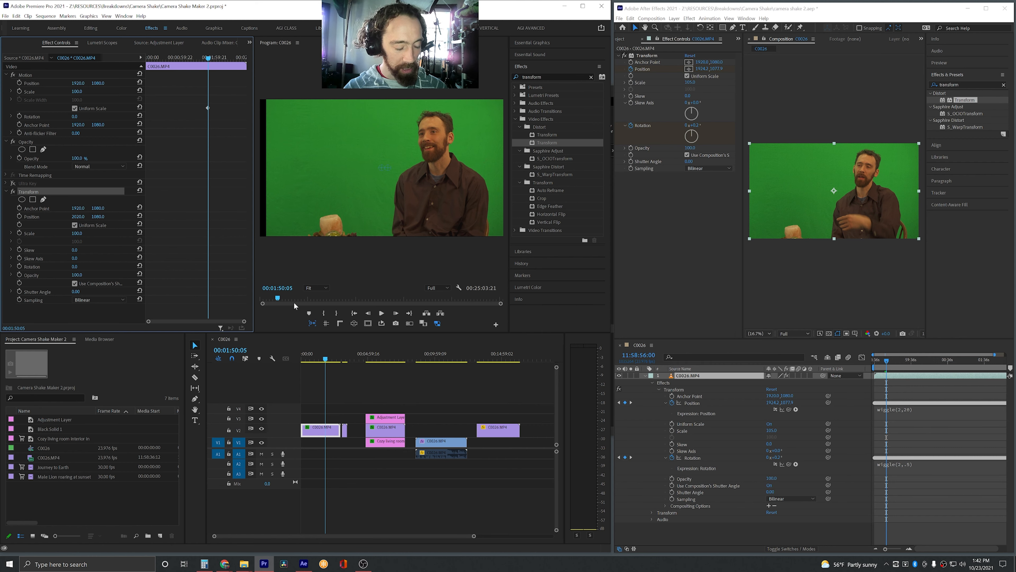
pyautogui.hotkey('ctrl', 'c')
pyautogui.click(345, 360)
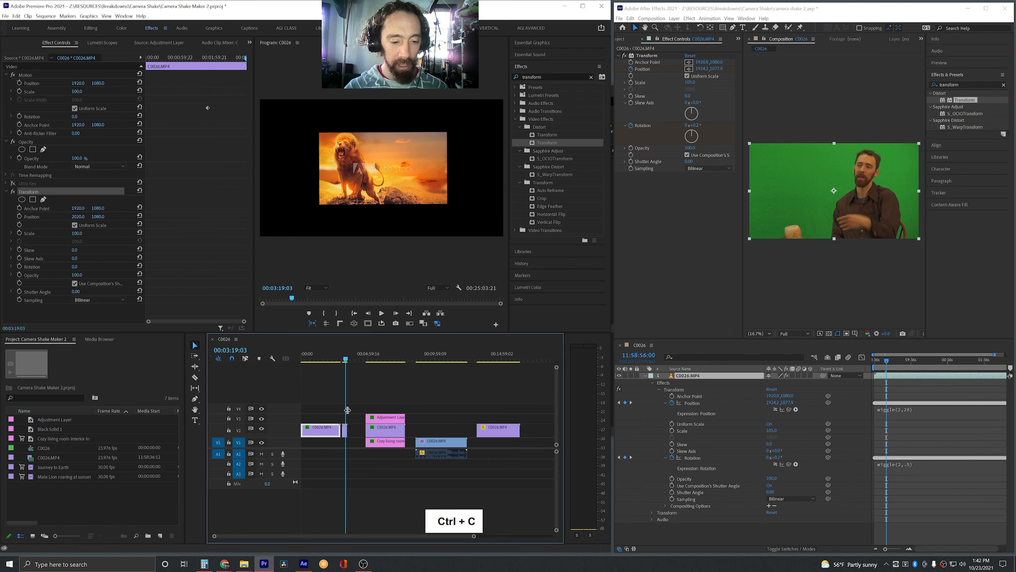
pyautogui.click(345, 430)
pyautogui.hotkey('ctrl', 'v')
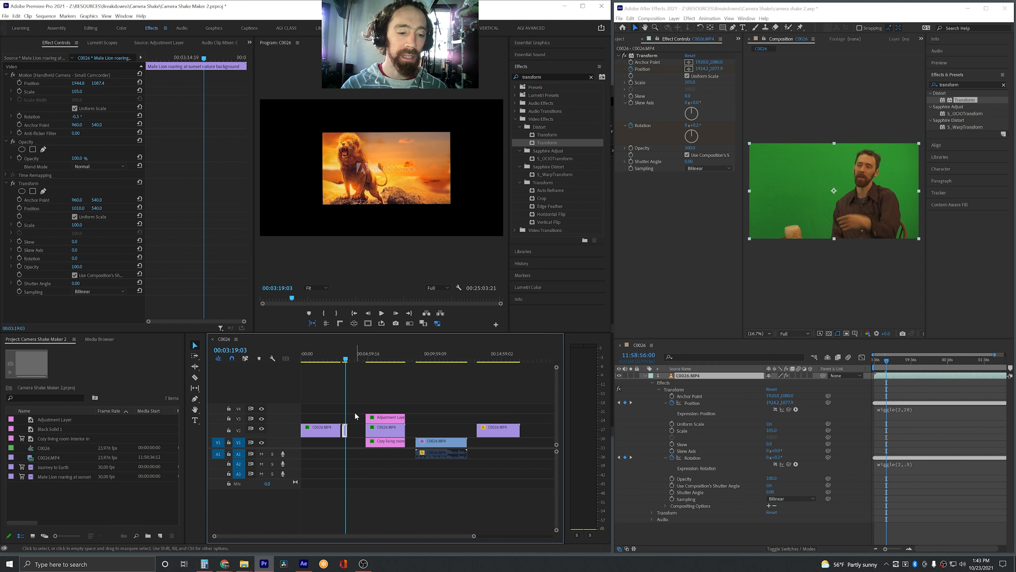
# - Compare the Transform Position values of the first C0026.MP4 clip, the male lion clip and the C0026.MP4 clip on V1
pyautogui.click(322, 425)
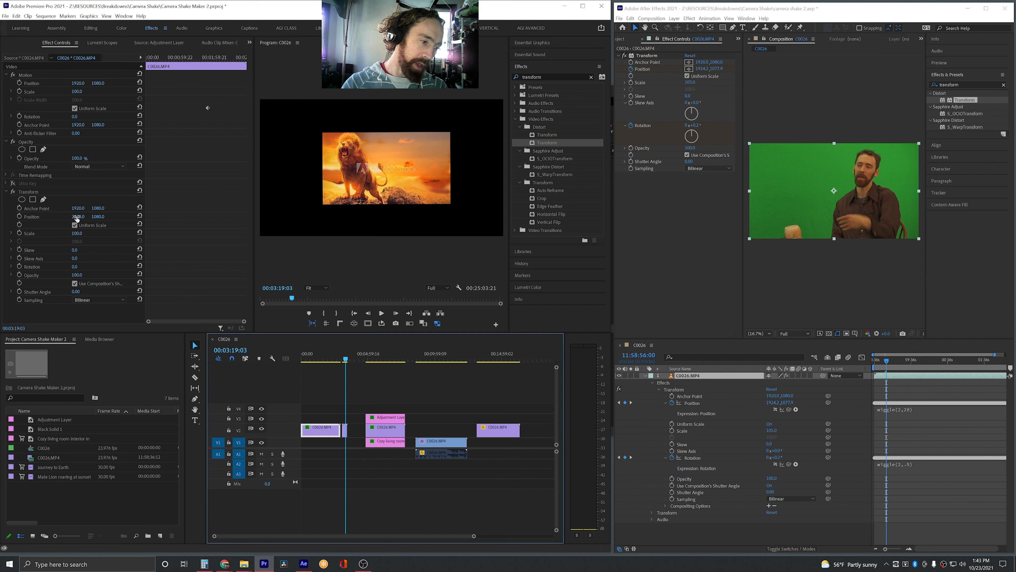
pyautogui.click(344, 431)
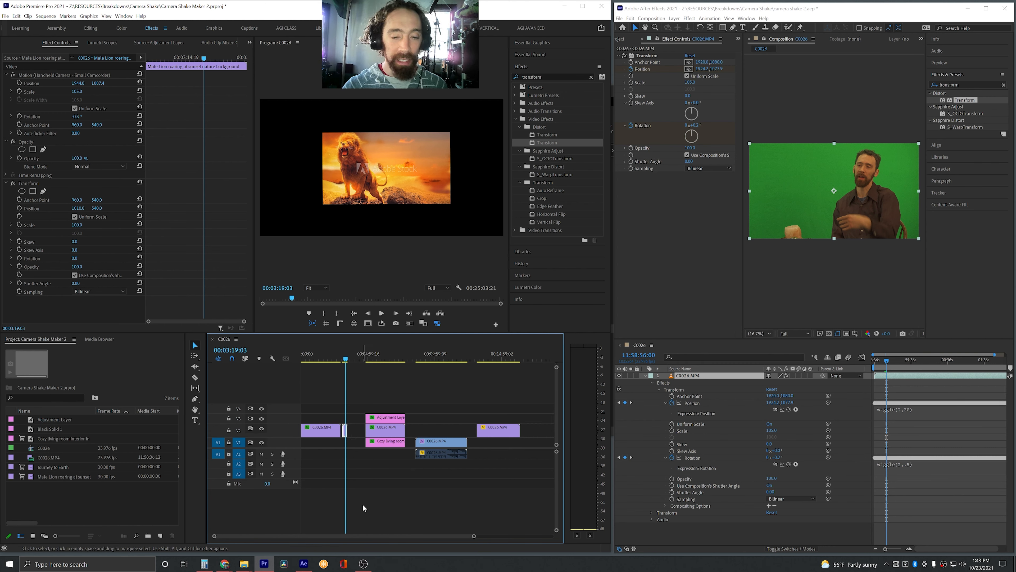
pyautogui.click(895, 380)
pyautogui.click(524, 357)
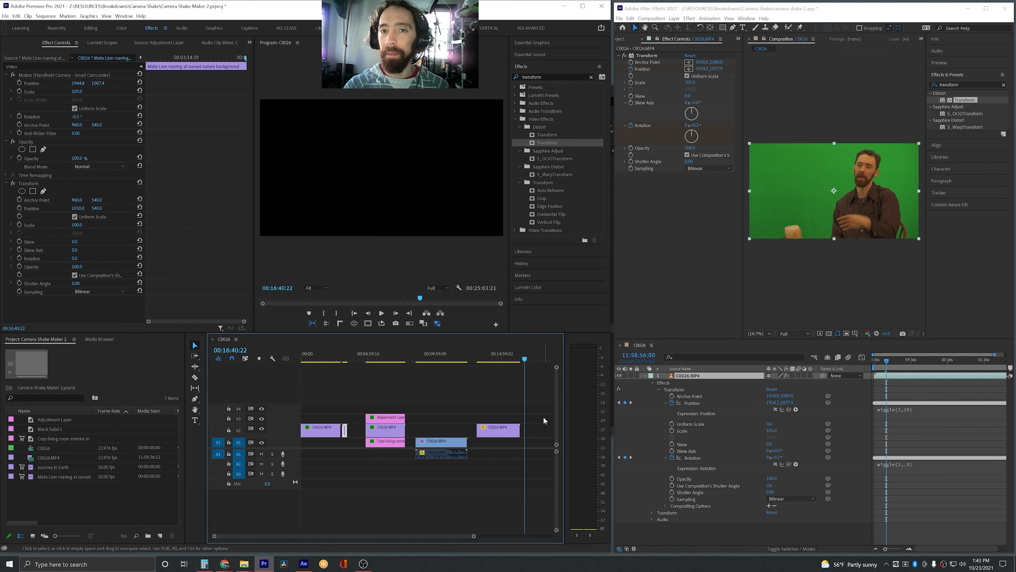
pyautogui.click(453, 355)
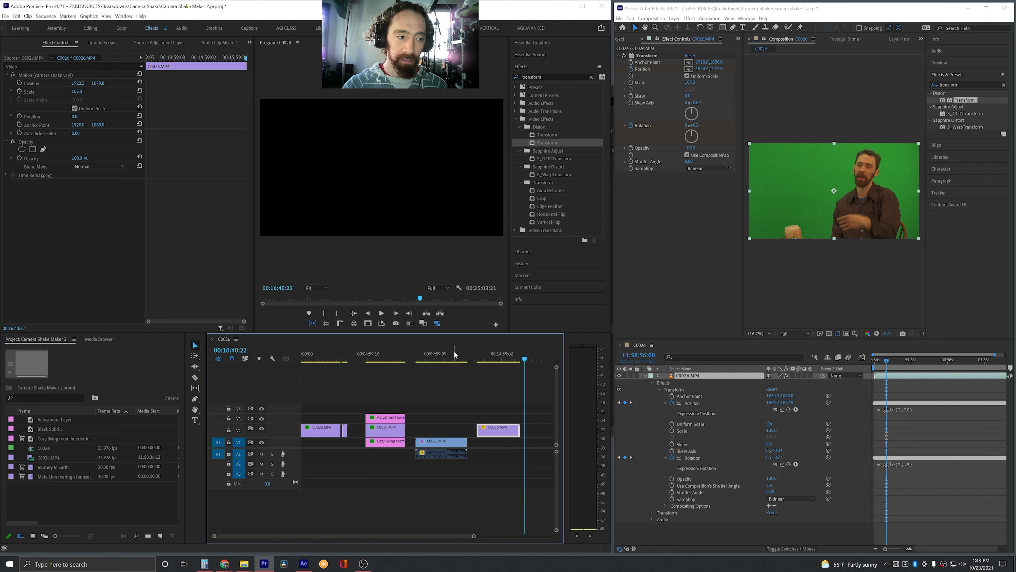
pyautogui.click(442, 442)
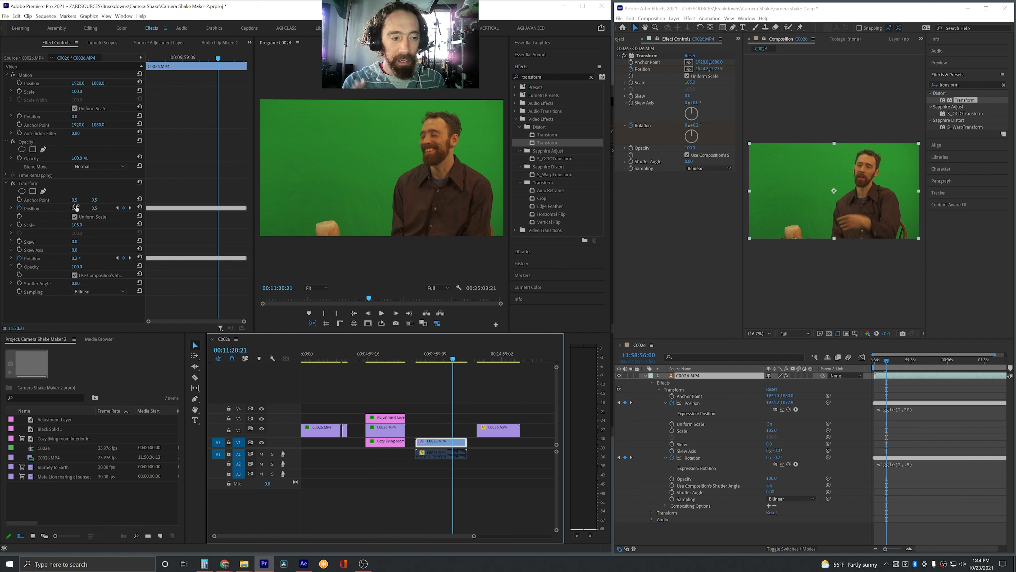
# - Switch to the browser and read the Adobe Support Community post's math for Transform effect values pasted from After Effects into Premiere Pro
pyautogui.click(225, 564)
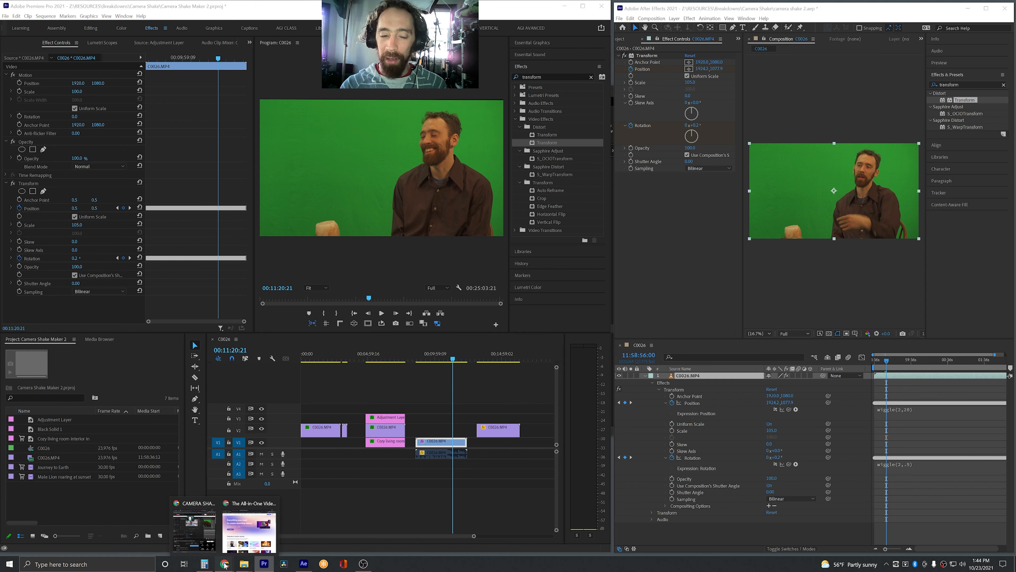
pyautogui.click(249, 531)
pyautogui.click(376, 38)
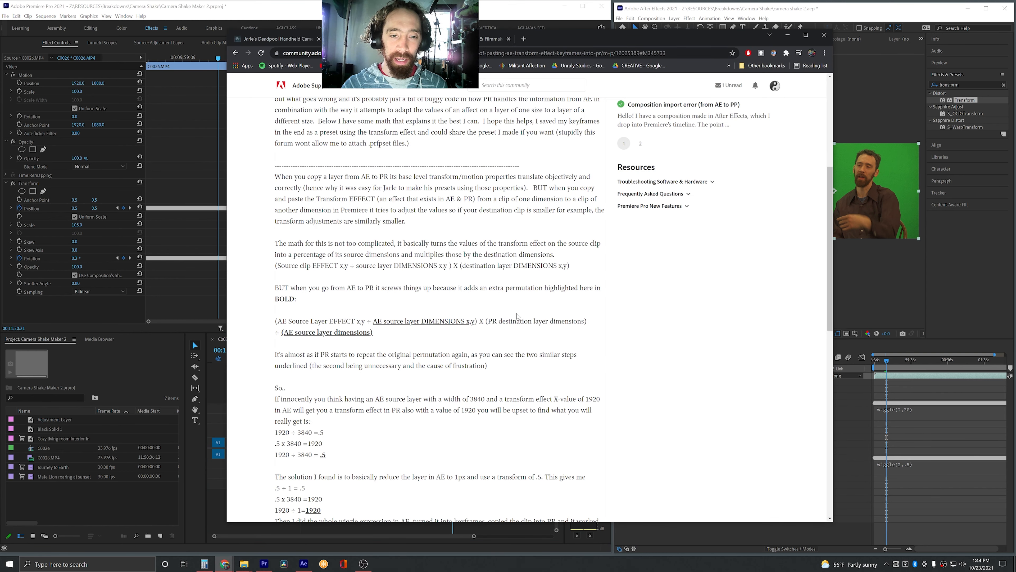
pyautogui.scroll(5, 518, 316)
pyautogui.scroll(-6, 439, 304)
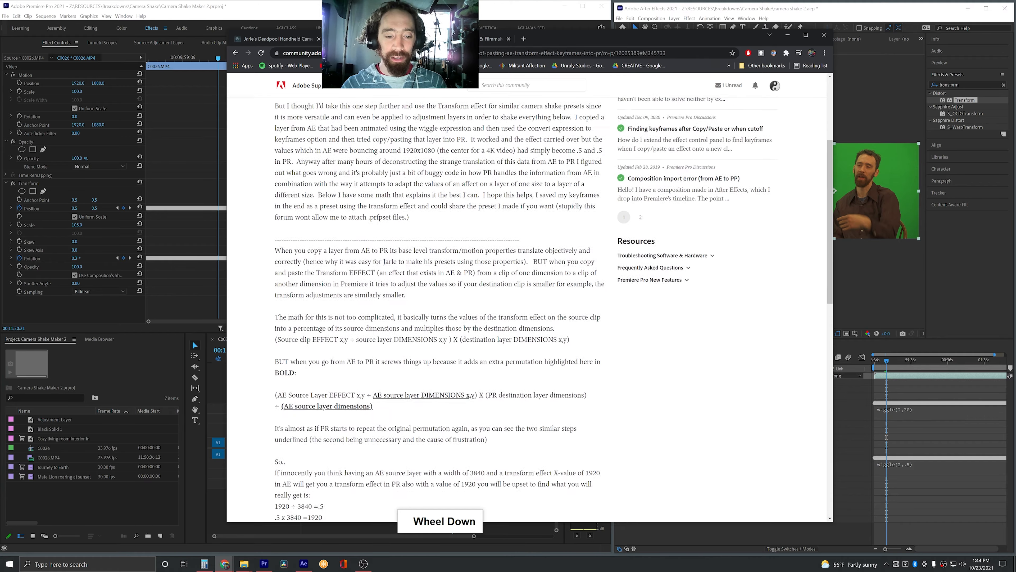
pyautogui.scroll(-2, 360, 279)
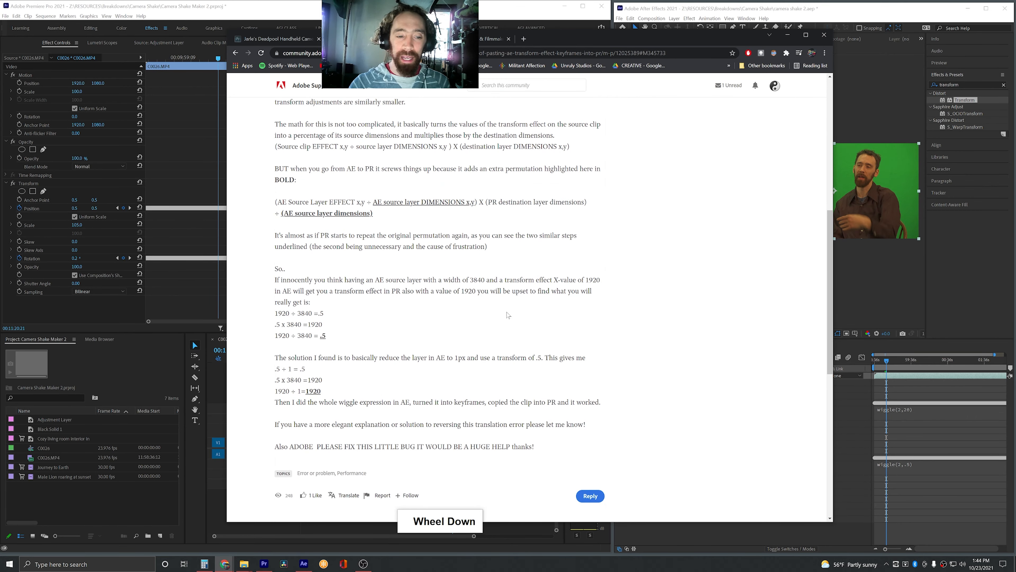
pyautogui.scroll(-1, 361, 279)
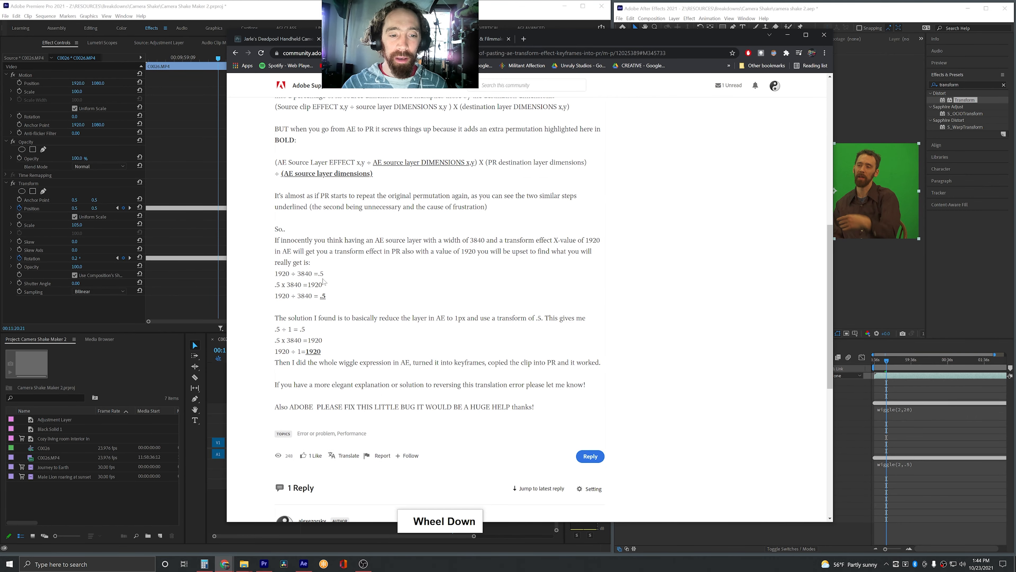
pyautogui.scroll(-1, 324, 282)
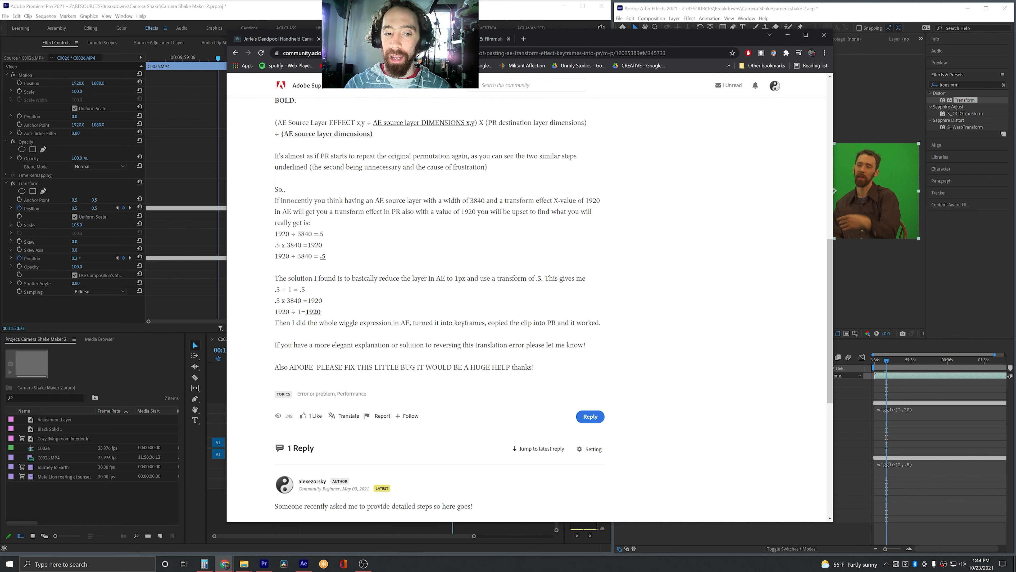
pyautogui.moveTo(297, 233); pyautogui.dragTo(308, 233)
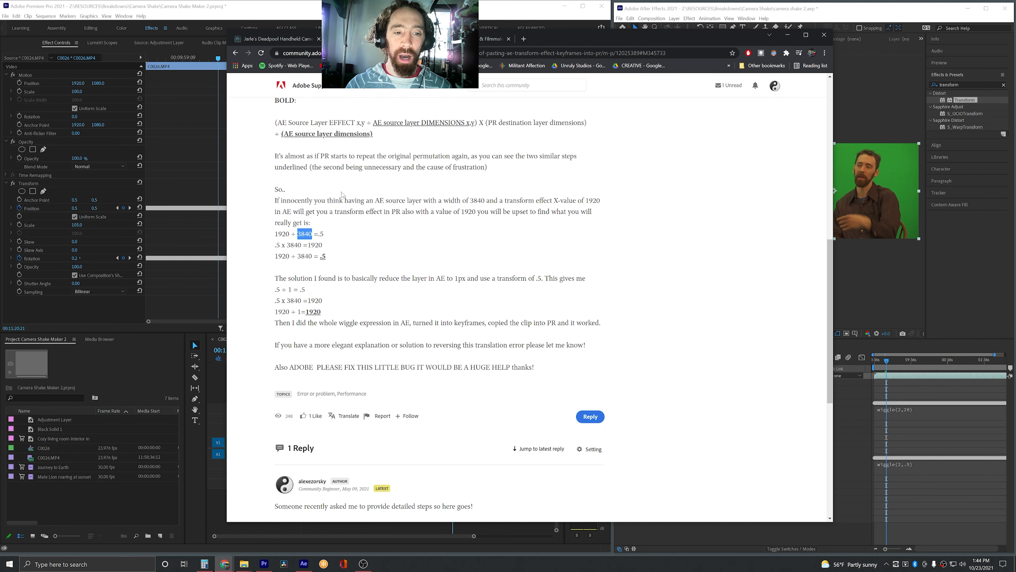
# - Review the post's formula and its reply with the detailed 1x1px solid workaround, then put the browser away
pyautogui.scroll(4, 345, 260)
pyautogui.scroll(-1, 329, 376)
pyautogui.click(329, 376)
pyautogui.scroll(-2, 312, 367)
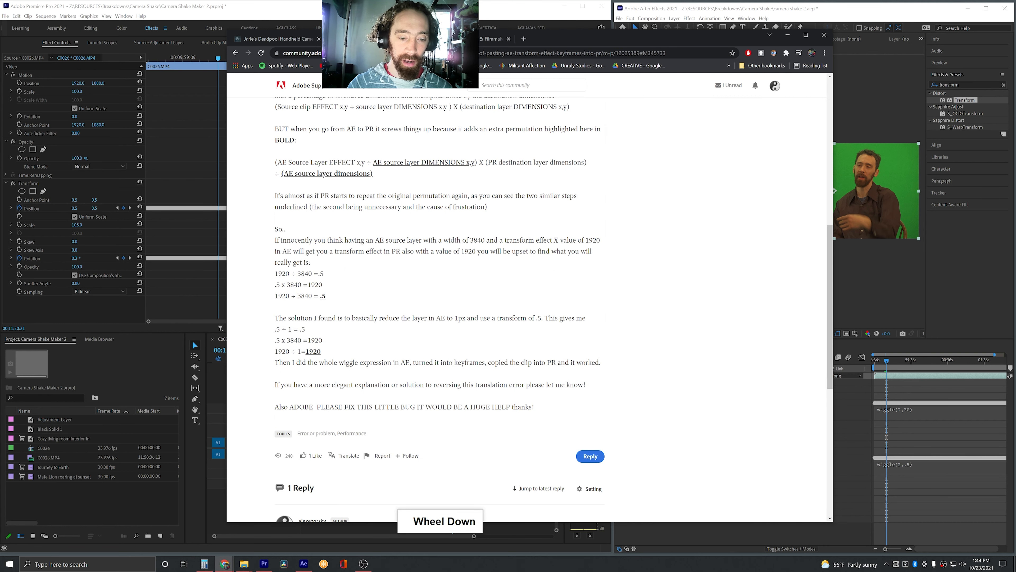
pyautogui.scroll(-6, 305, 360)
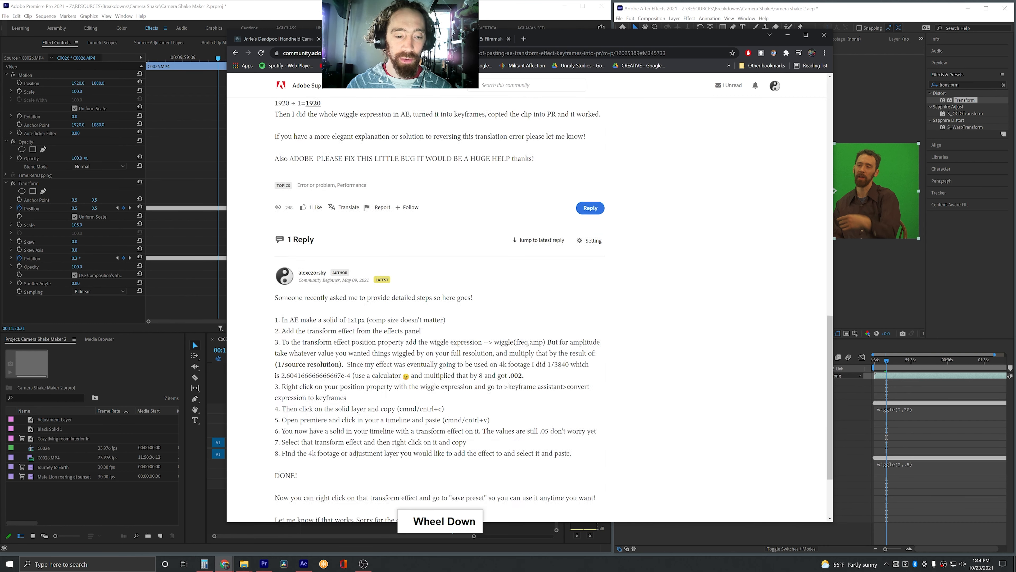
pyautogui.scroll(-1, 440, 360)
pyautogui.click(902, 428)
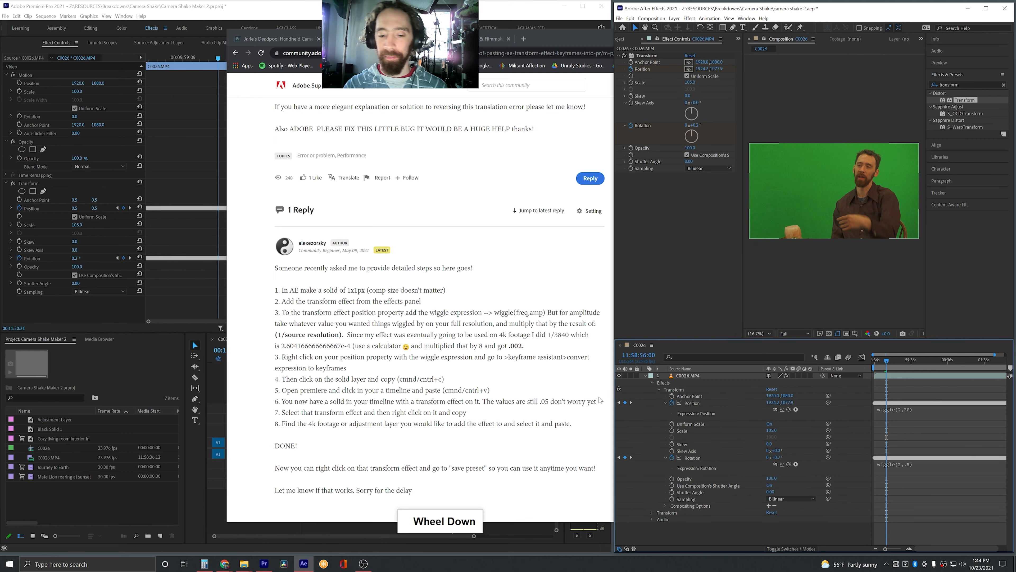
pyautogui.click(560, 43)
pyautogui.click(787, 35)
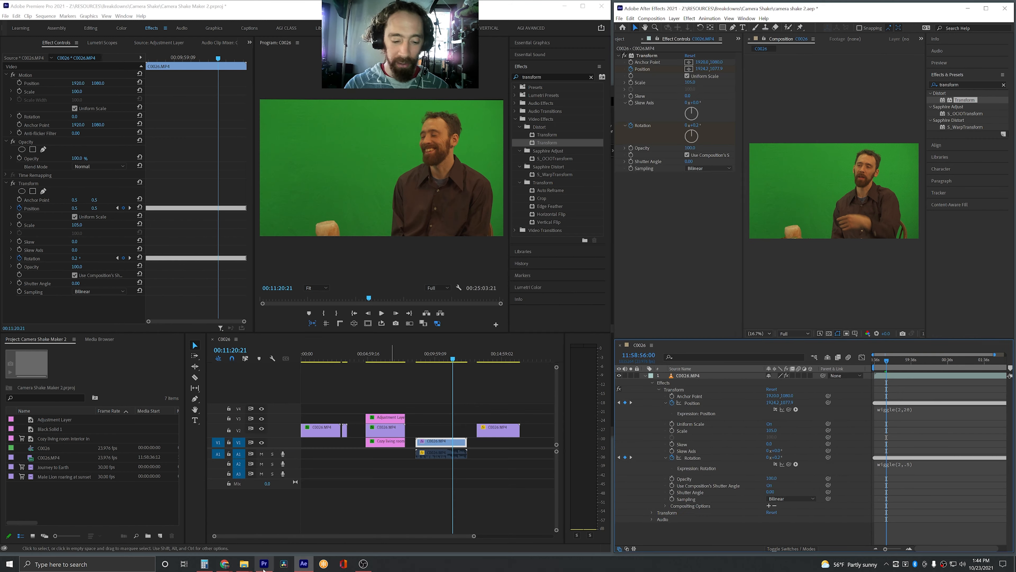
# - Switch to the calculator, clear the old entry and history, and divide 1 by 3840
pyautogui.click(204, 564)
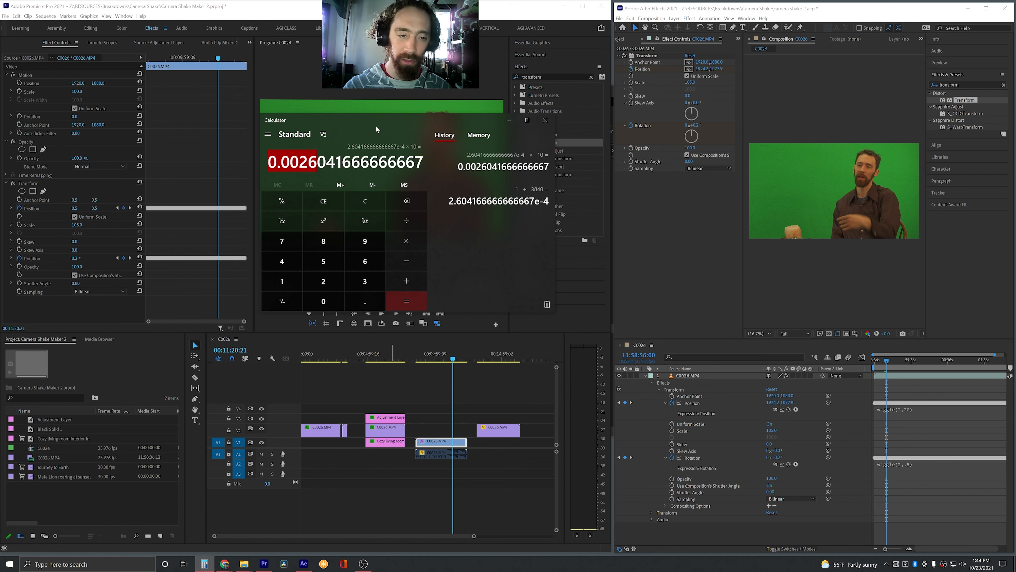
pyautogui.click(357, 201)
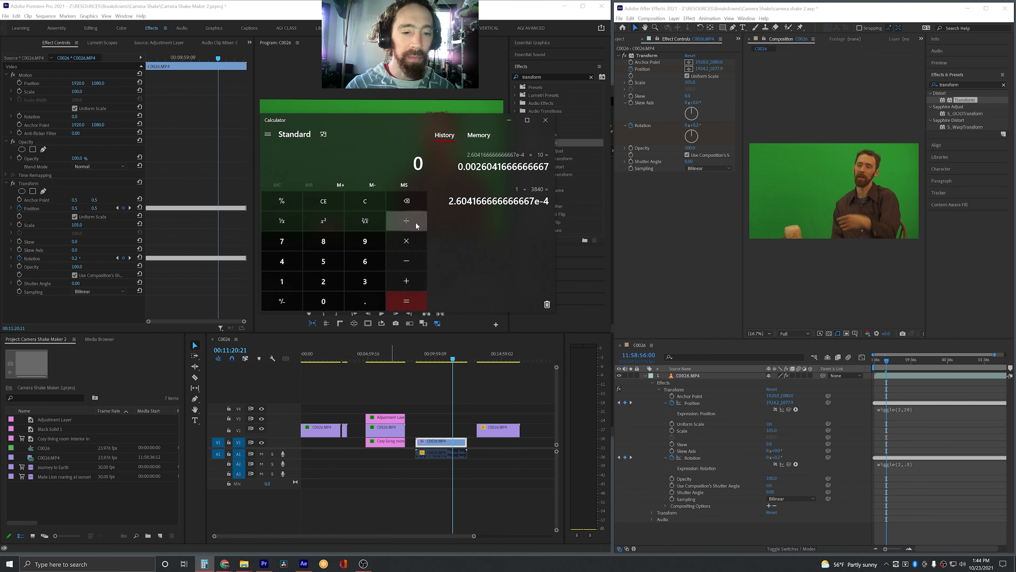
pyautogui.click(547, 304)
pyautogui.click(296, 281)
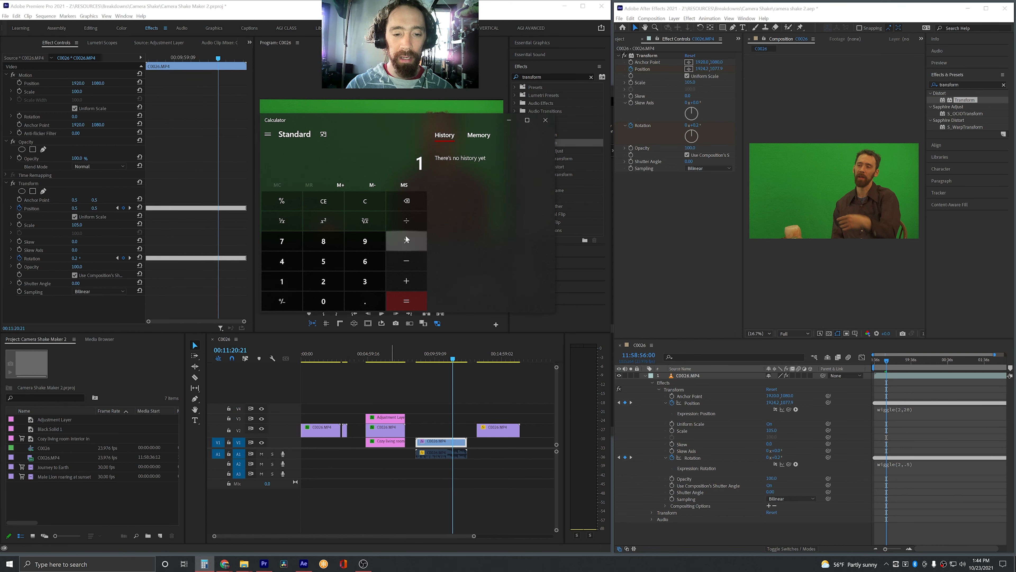
pyautogui.click(406, 241)
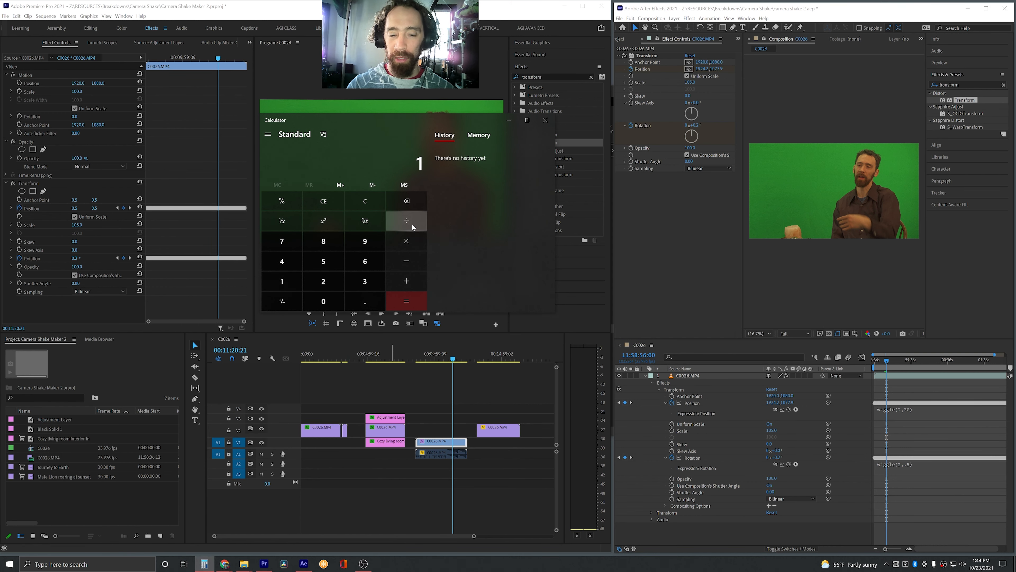
pyautogui.click(365, 281)
pyautogui.click(328, 242)
pyautogui.click(326, 301)
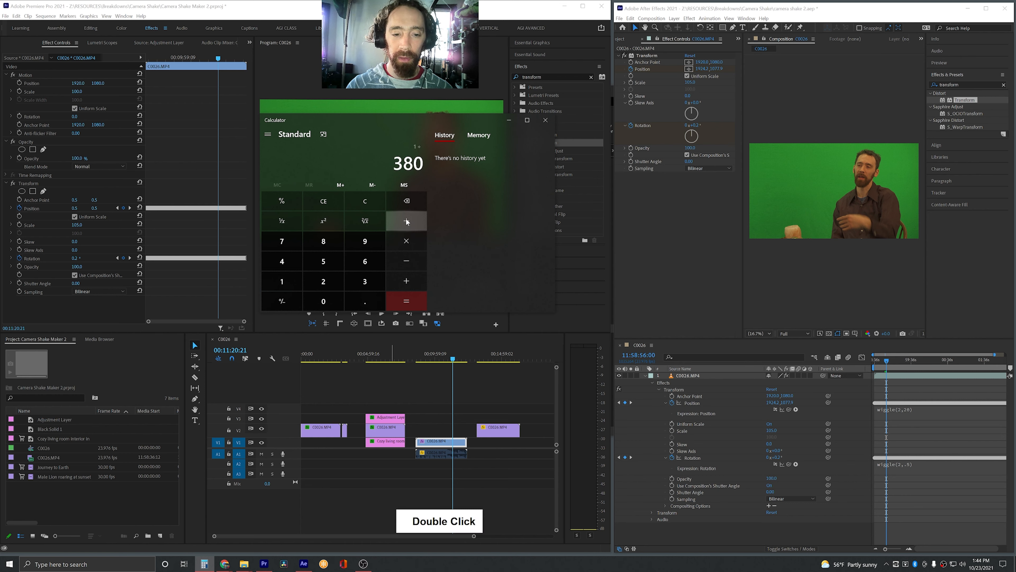
pyautogui.click(407, 201)
pyautogui.click(282, 261)
pyautogui.click(318, 303)
pyautogui.click(406, 301)
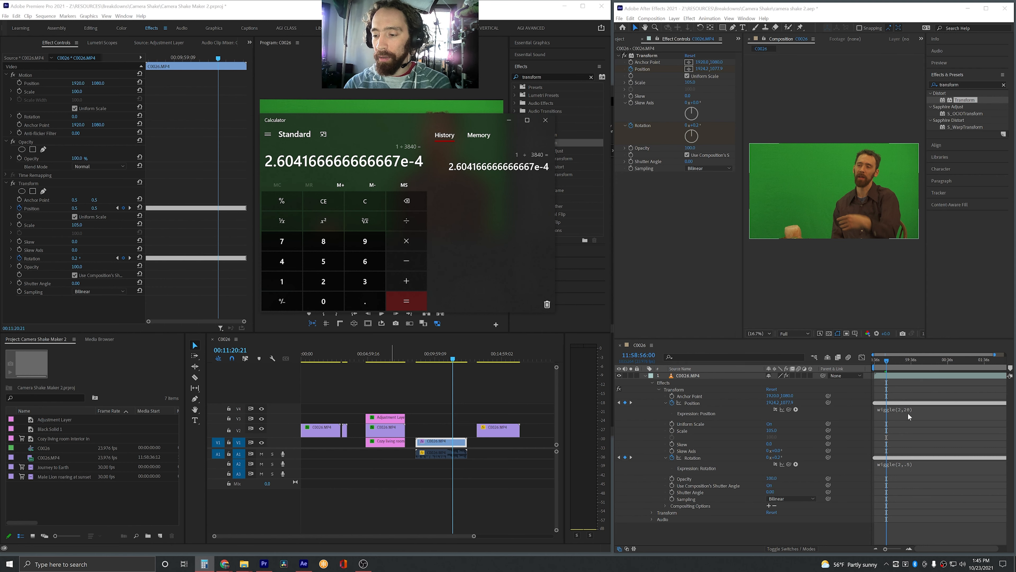
# - Multiply the quotient by the wiggle amplitude 20, copy 0.0052 from the product and put the calculator away
pyautogui.click(416, 244)
pyautogui.click(324, 282)
pyautogui.click(323, 298)
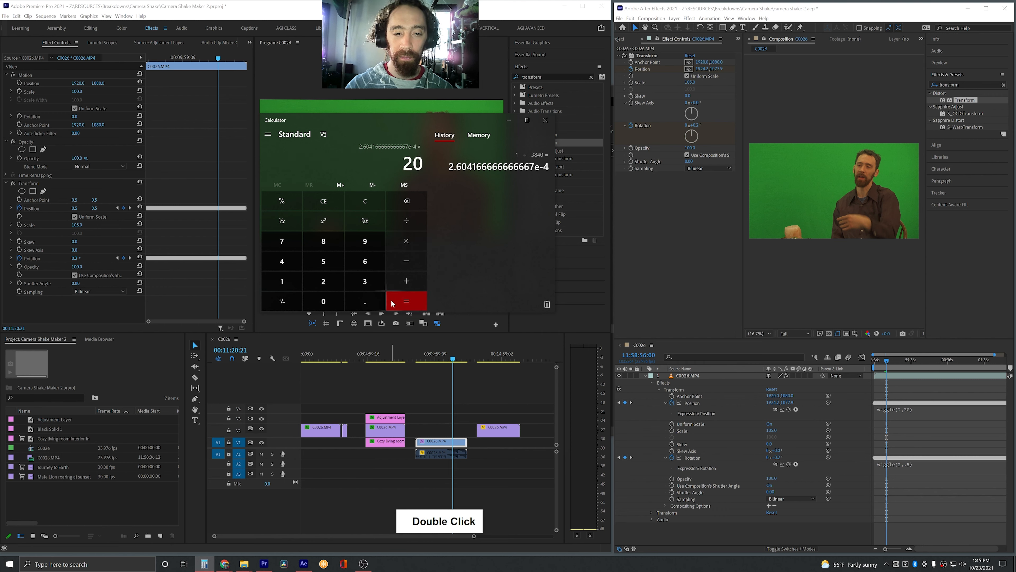
pyautogui.click(397, 304)
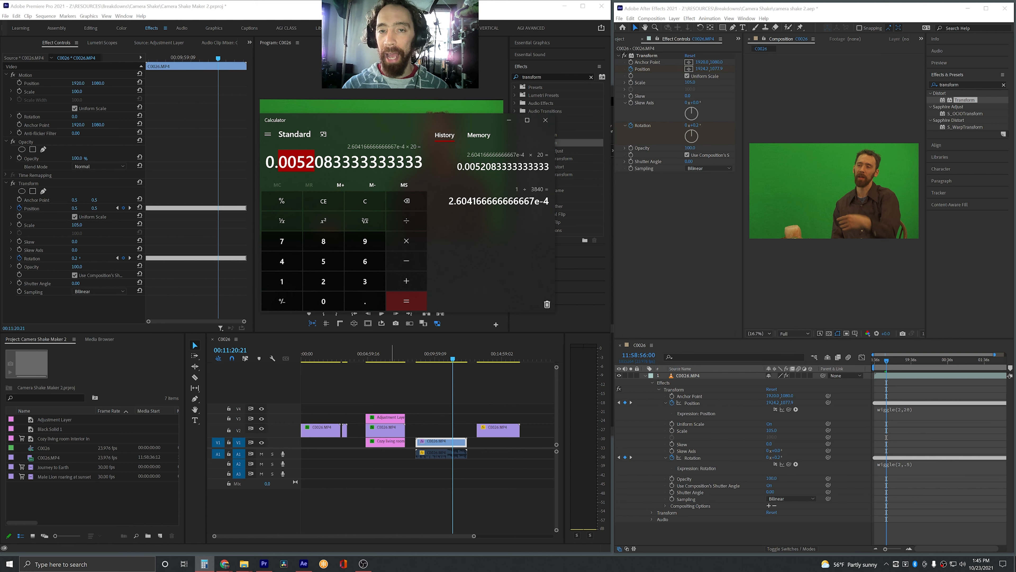
pyautogui.hotkey('ctrl', 'c')
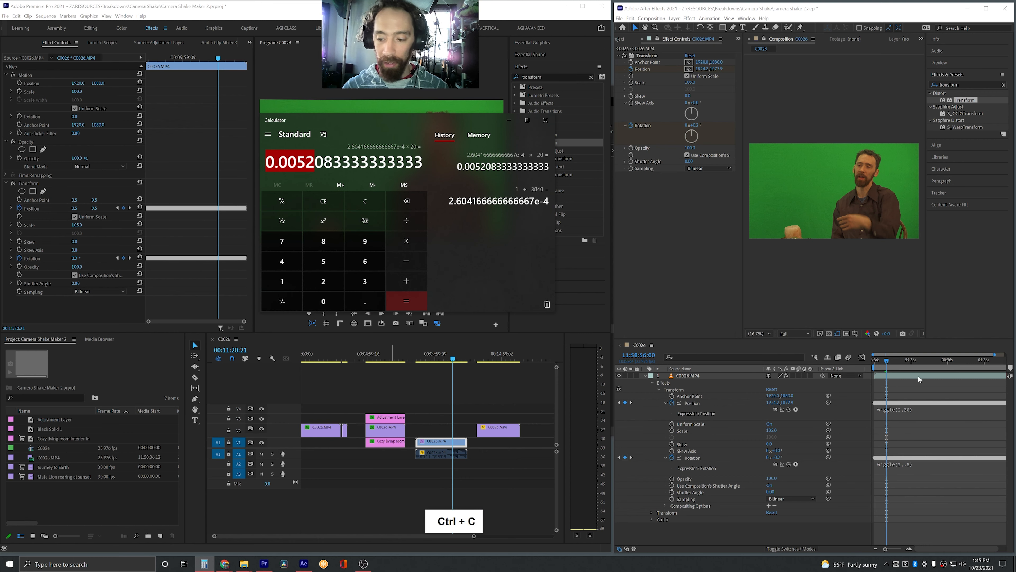
pyautogui.click(911, 385)
pyautogui.click(516, 119)
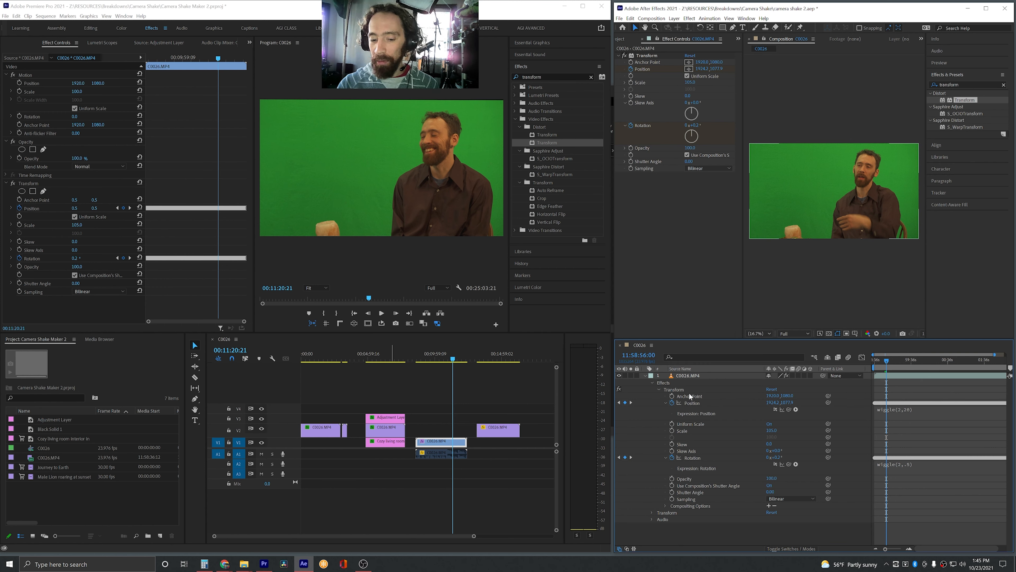
# - Inspect the amplitude in the wiggle(2,20) Position expression of the C0026.MP4 layer in After Effects
pyautogui.click(915, 411)
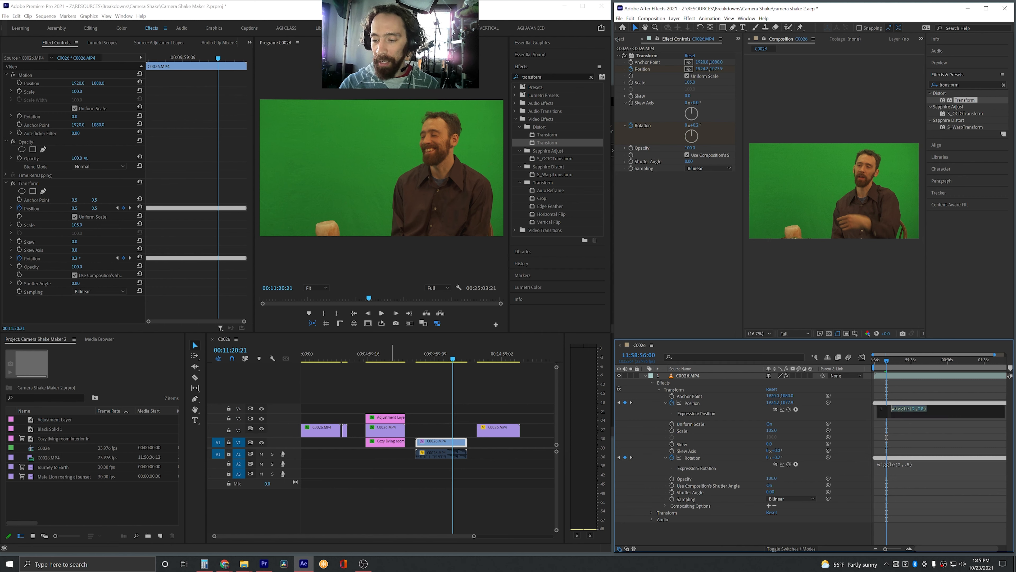
pyautogui.click(920, 410)
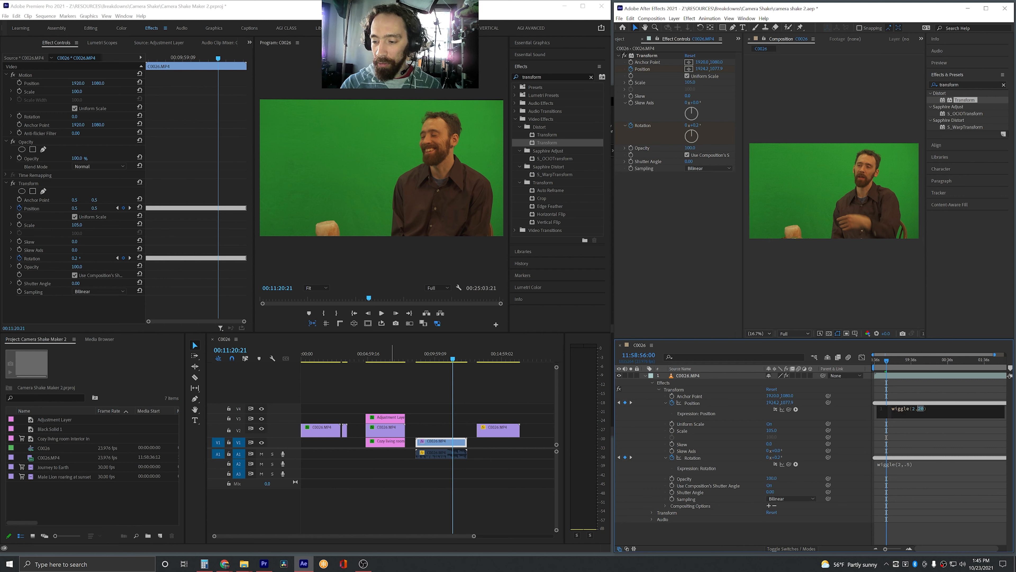
pyautogui.click(913, 442)
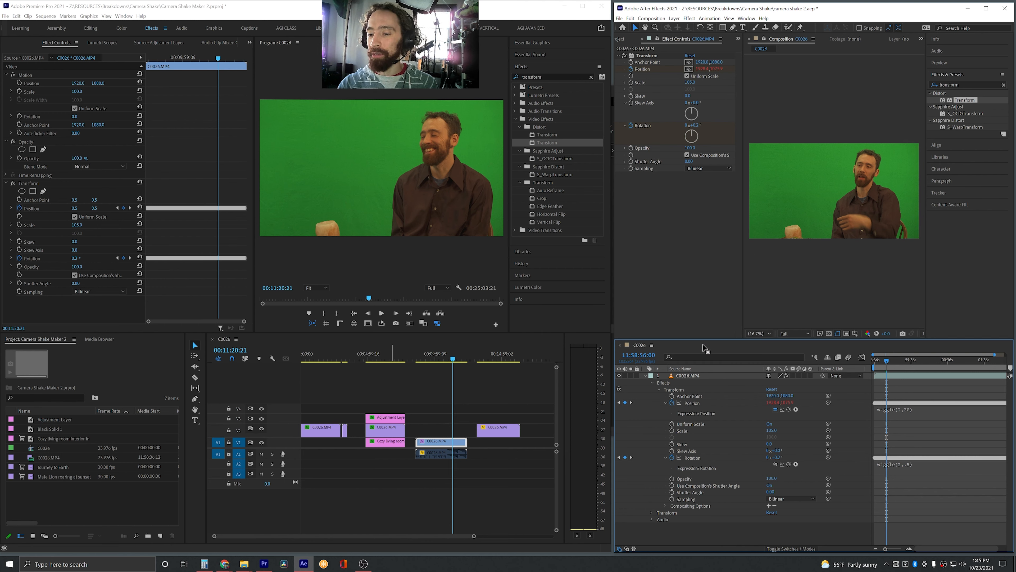
# - Create a new 100 x 100 px composition with square pixels, 23.976 fps and a 40-second duration
pyautogui.click(650, 19)
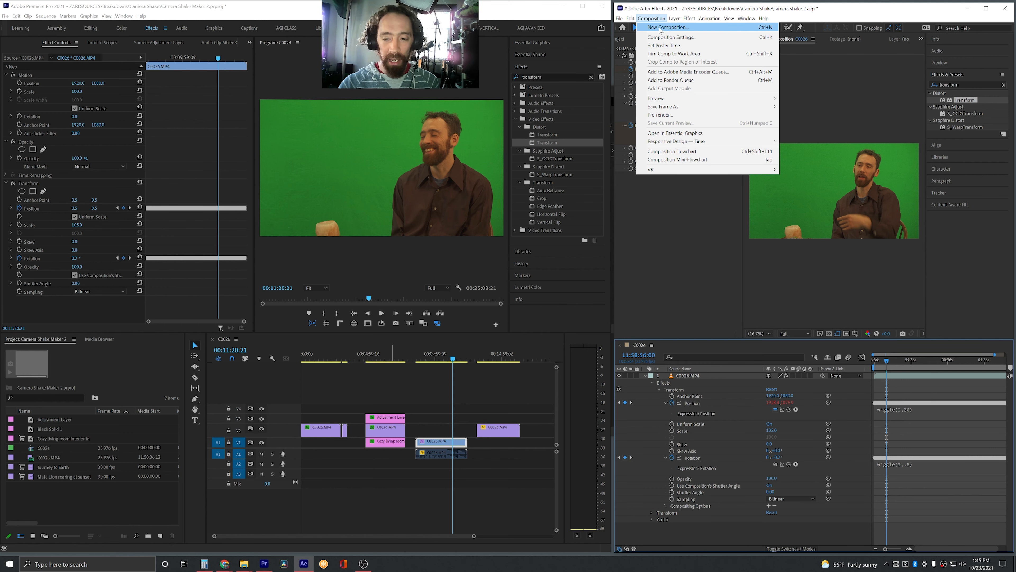
pyautogui.click(660, 28)
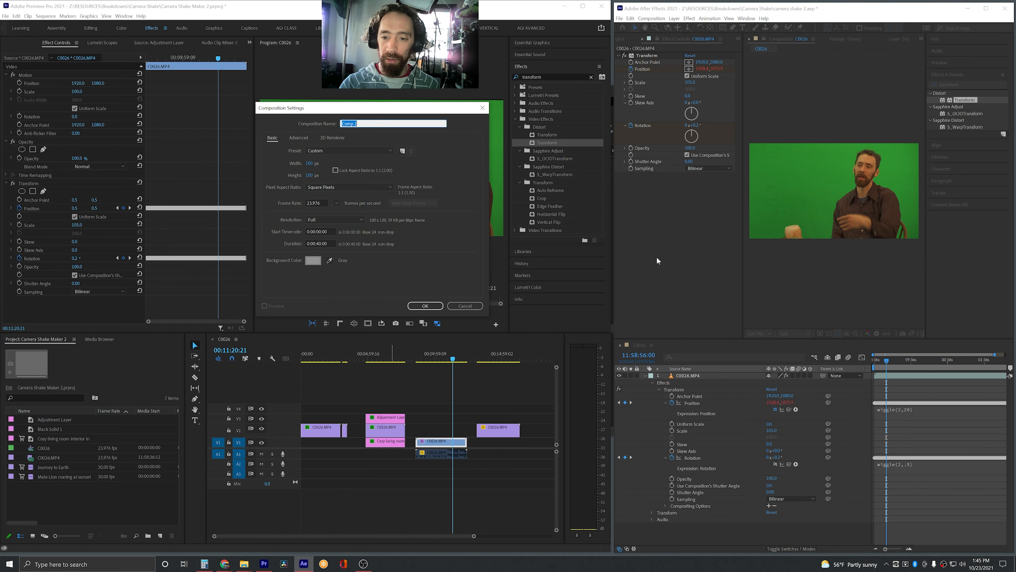
pyautogui.click(425, 306)
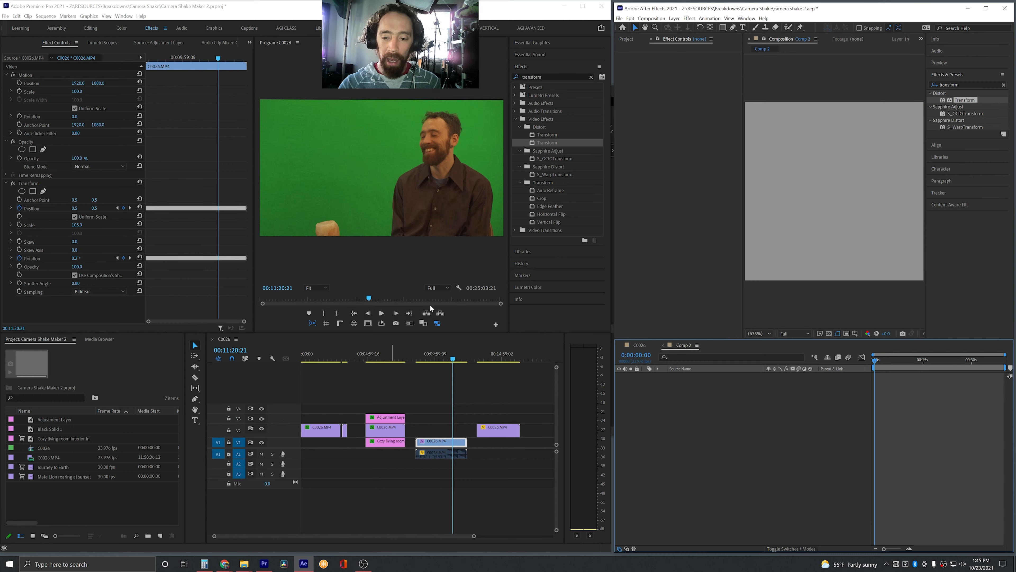
# - Lengthen the new composition's duration to 4 minutes 40 seconds
pyautogui.hotkey('ctrl', 'k')
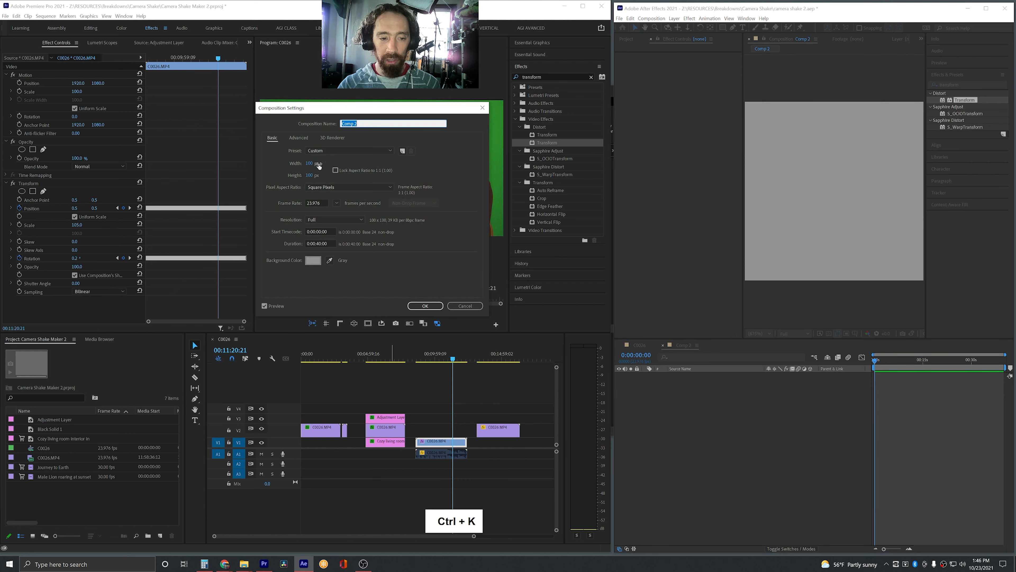
pyautogui.click(316, 244)
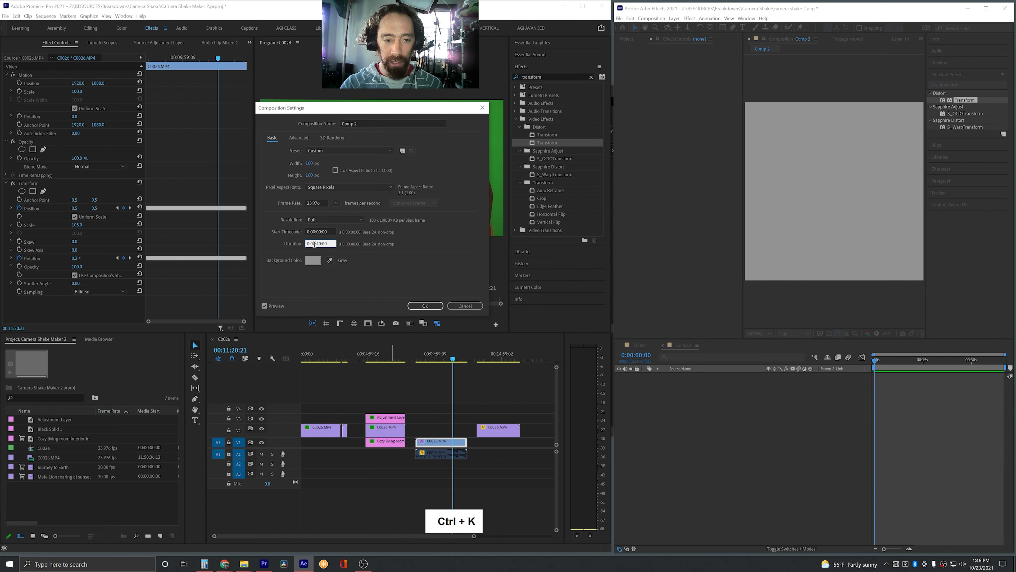
pyautogui.write('4')
pyautogui.press('Return')
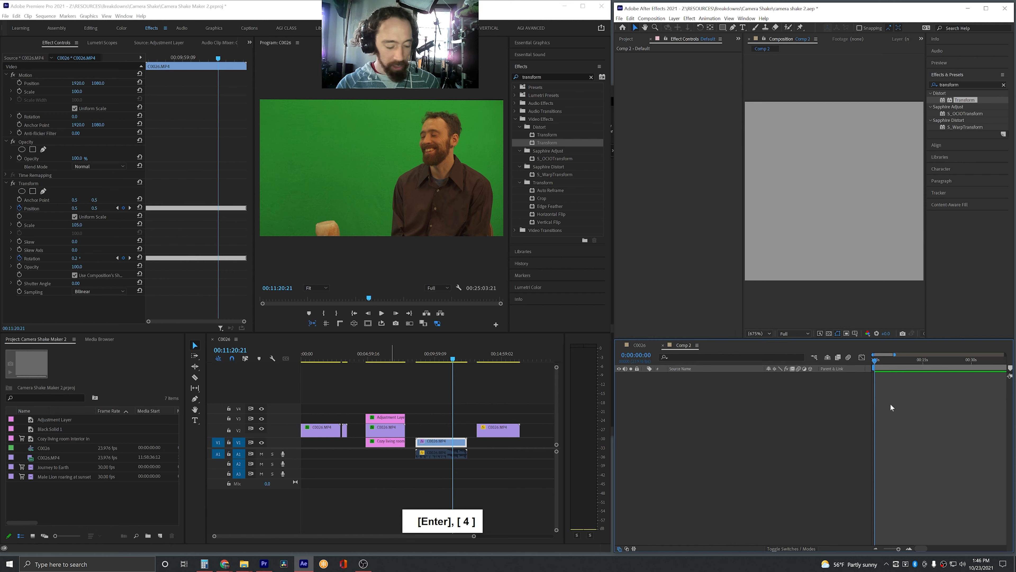
pyautogui.keyDown('alt'); pyautogui.scroll(-2, 891, 407); pyautogui.keyUp('alt')
pyautogui.keyDown('alt'); pyautogui.scroll(-3, 891, 405); pyautogui.keyUp('alt')
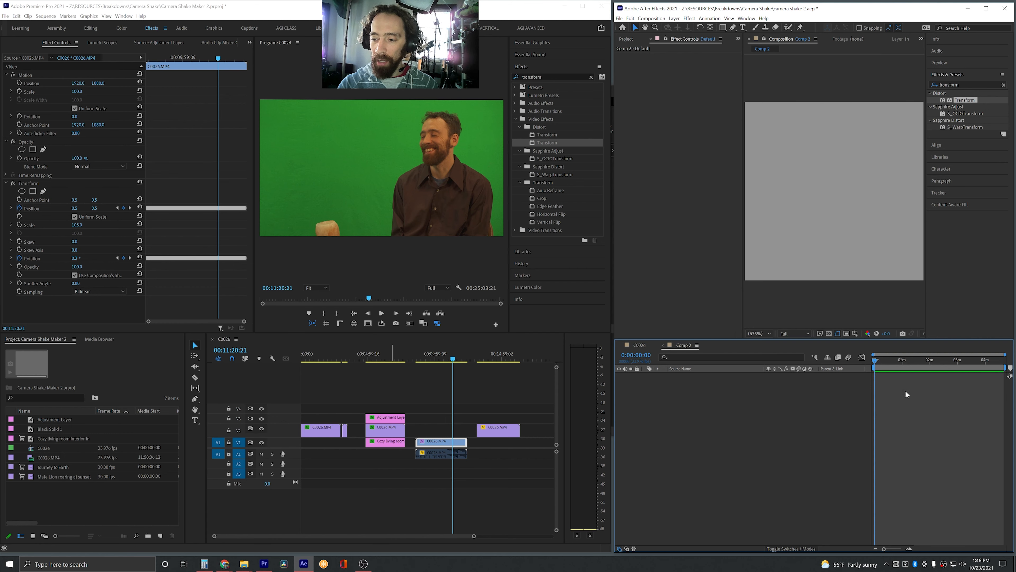
# - Add a black 1 x 1 px solid layer to the new composition
pyautogui.click(674, 19)
pyautogui.moveTo(687, 27)
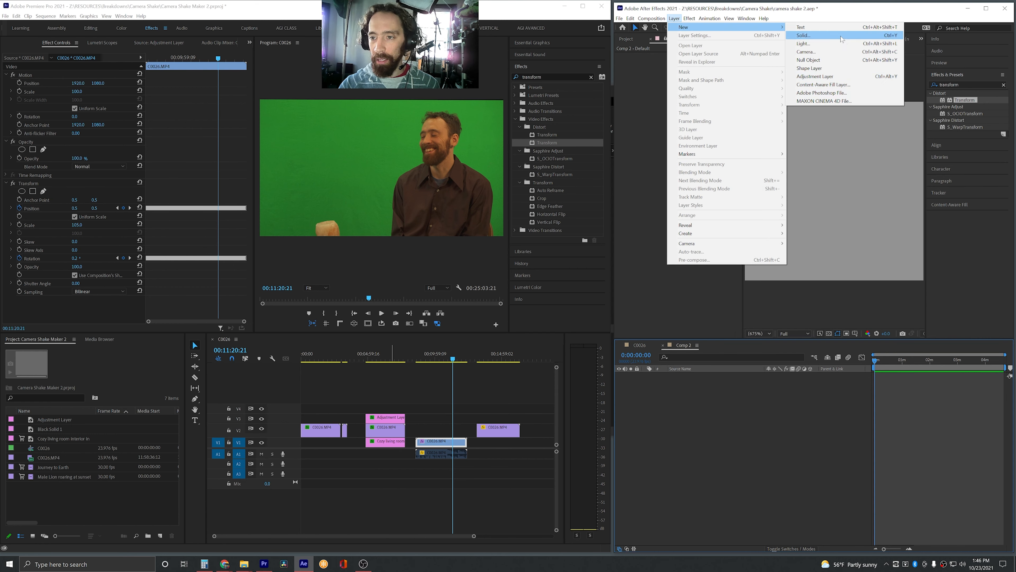
pyautogui.click(805, 35)
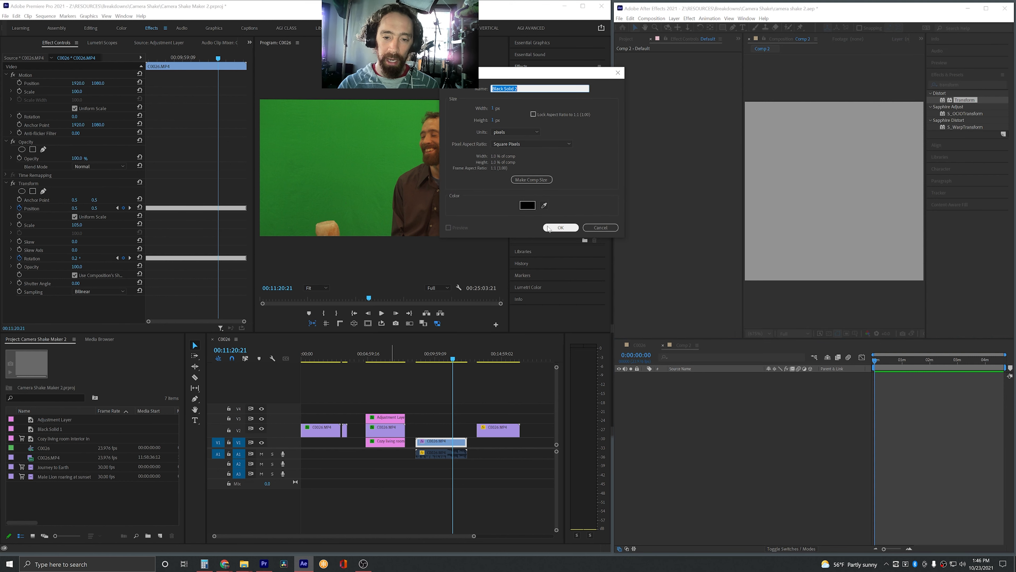
pyautogui.click(560, 227)
pyautogui.click(882, 259)
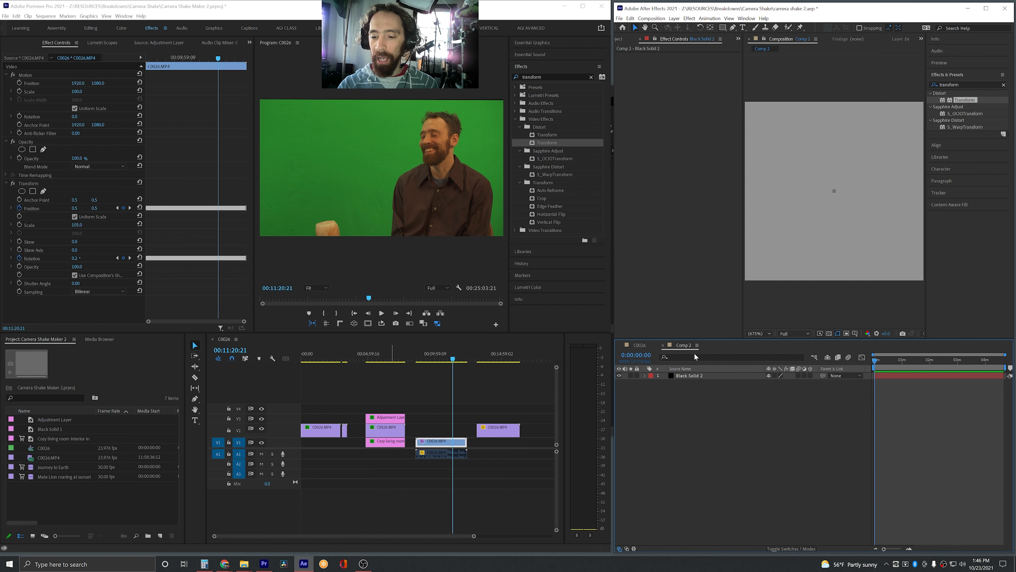
# - Apply the Distort Transform effect to the black solid and expand the effect's properties in its layer
pyautogui.click(645, 376)
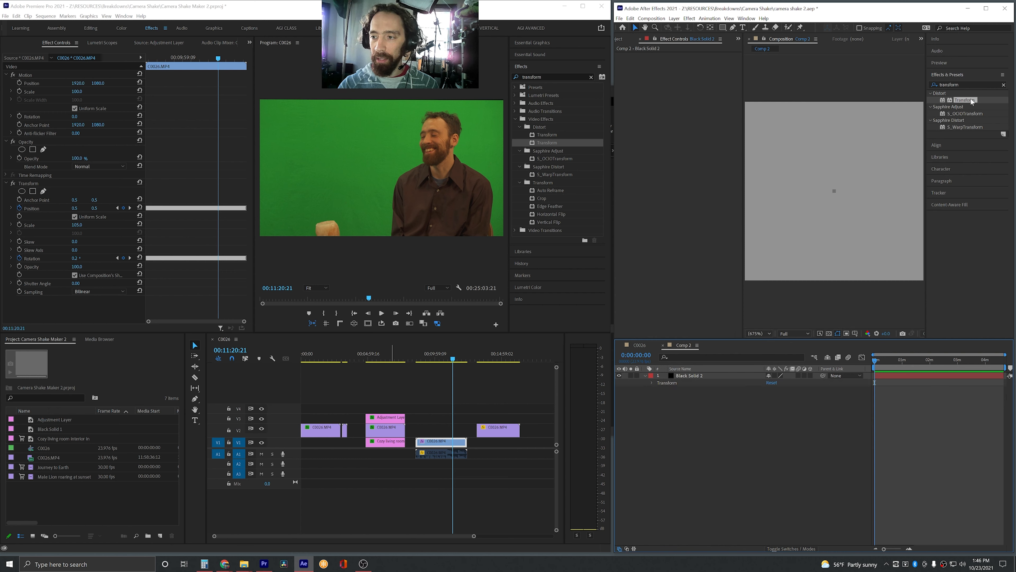
pyautogui.moveTo(973, 102); pyautogui.dragTo(689, 376)
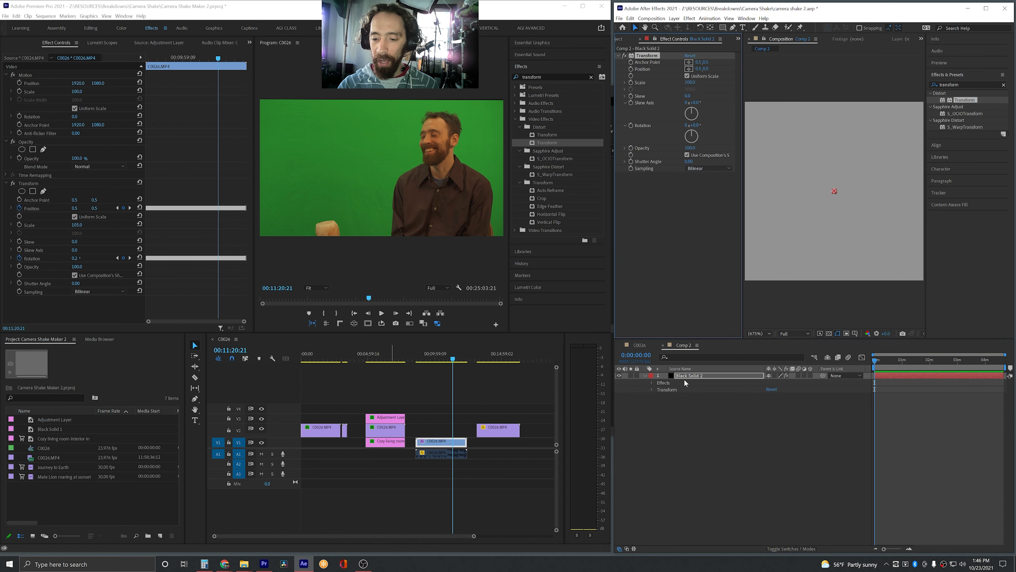
pyautogui.click(653, 383)
pyautogui.click(658, 390)
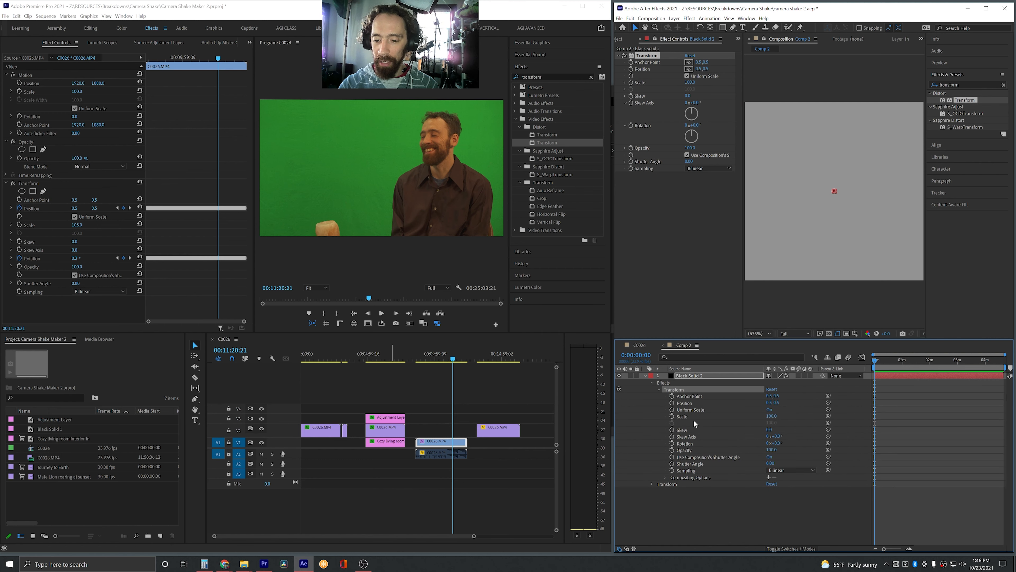
# - Add the expression wiggle(2,0.0052) to the Position of the solid's Transform effect
pyautogui.keyDown('alt'); pyautogui.click(672, 403); pyautogui.keyUp('alt')
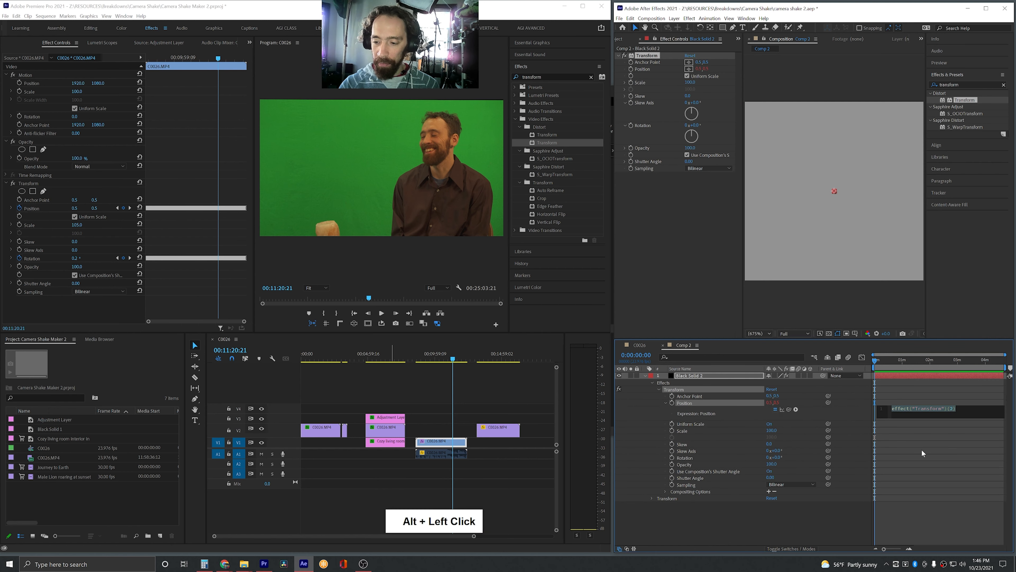
pyautogui.write('wiggle()')
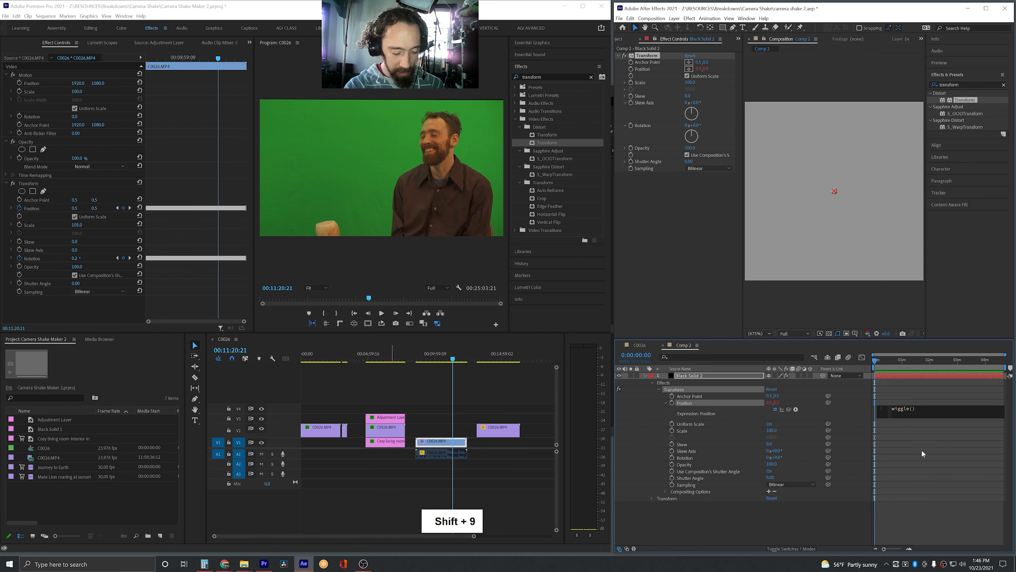
pyautogui.write('2,')
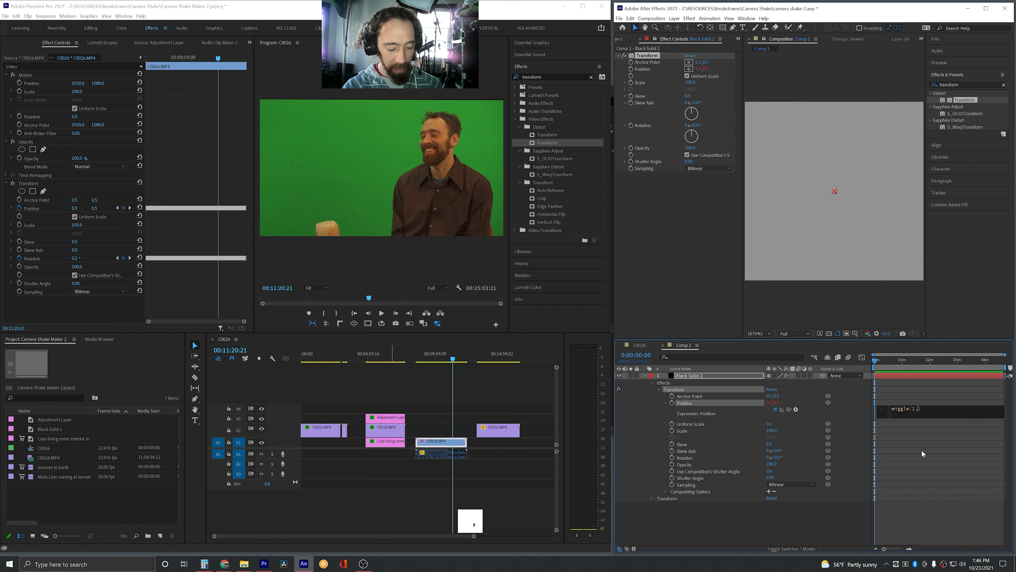
pyautogui.write('0.0052')
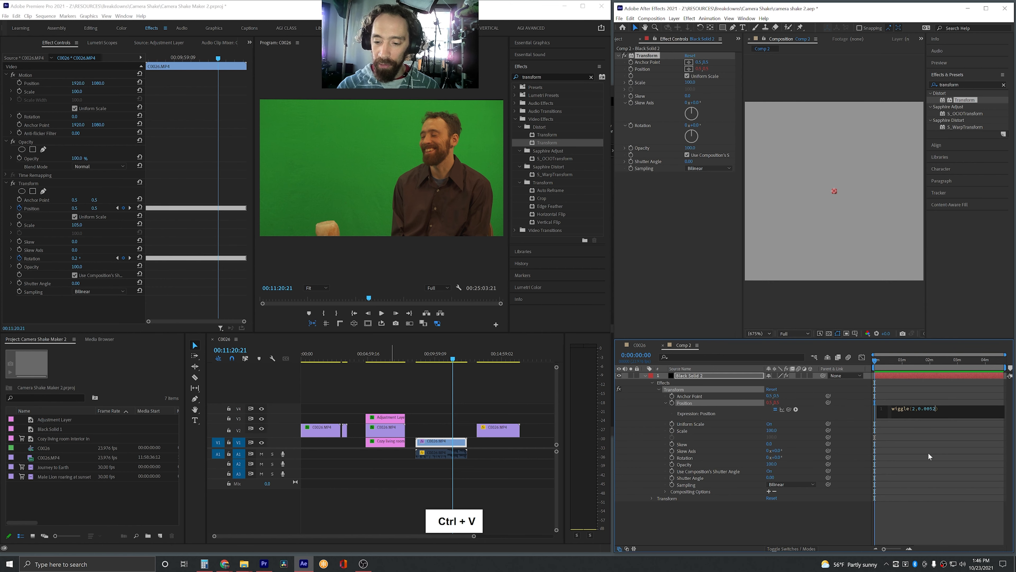
pyautogui.click(928, 452)
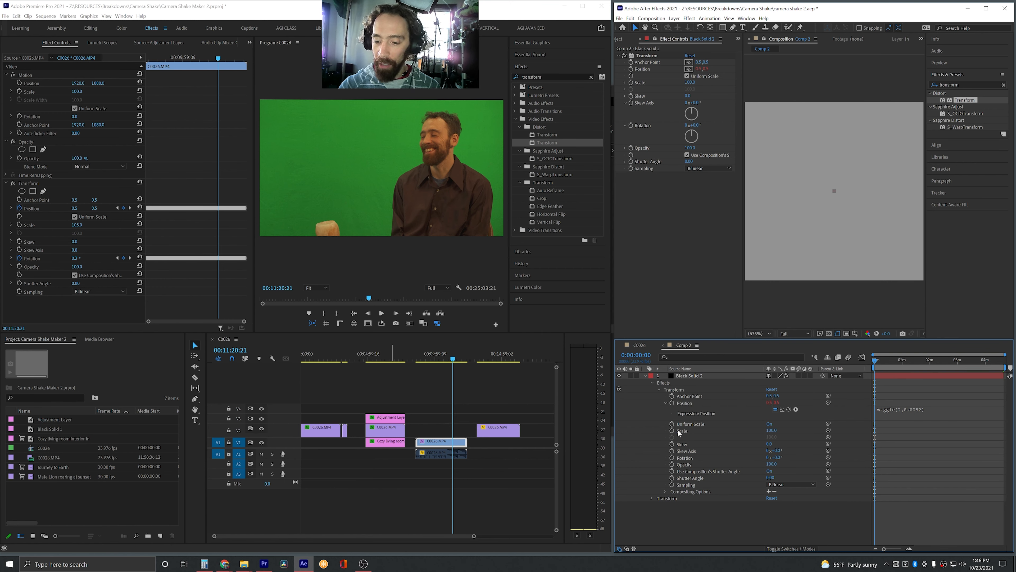
# - Set the Scale of the solid's Transform effect to 105
pyautogui.click(771, 430)
pyautogui.write('105')
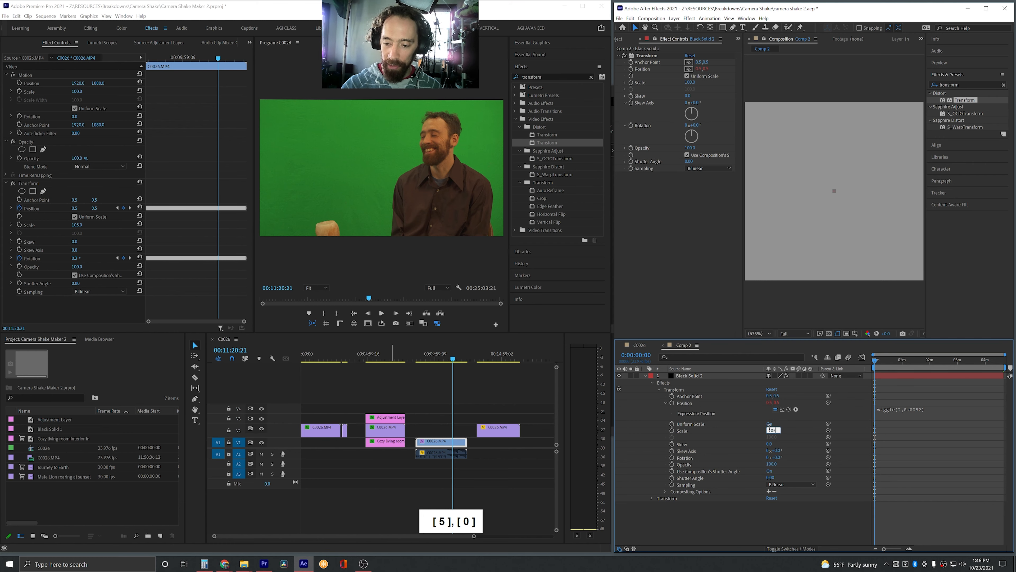
pyautogui.press('Return')
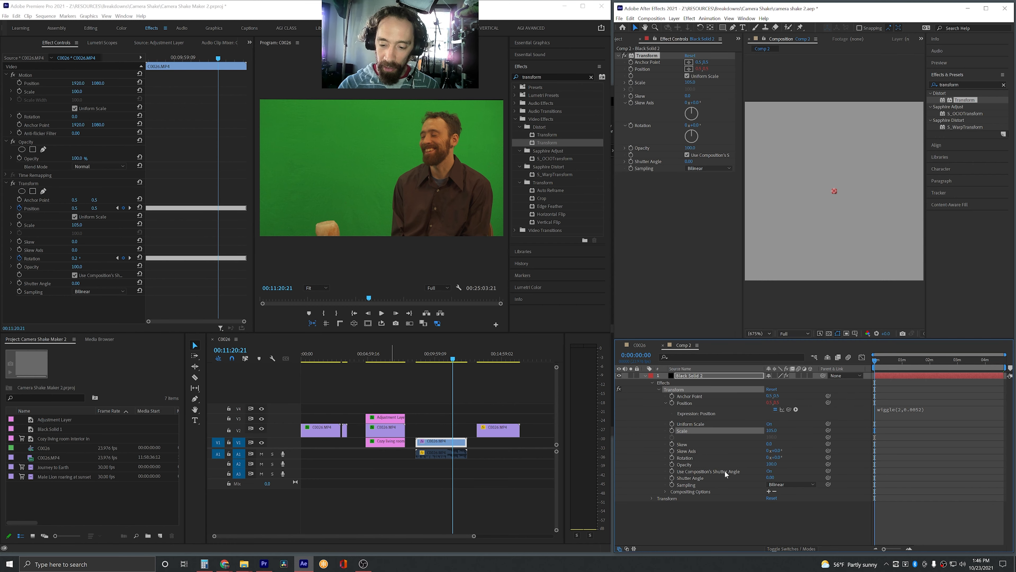
# - Add the expression wiggle(2,.5) to the Rotation of the black solid's Transform effect
pyautogui.keyDown('alt'); pyautogui.click(672, 457); pyautogui.keyUp('alt')
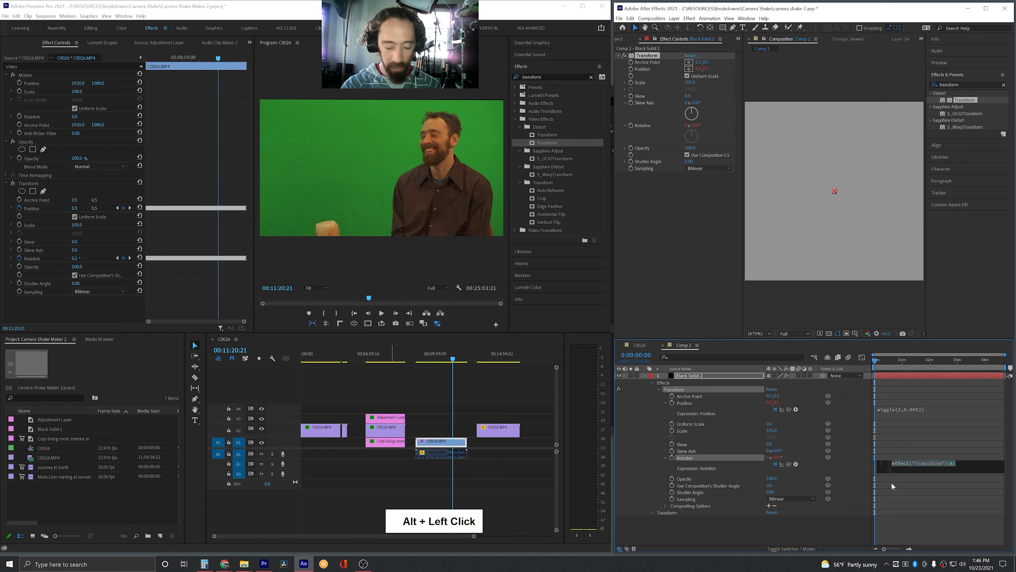
pyautogui.write('wiggle')
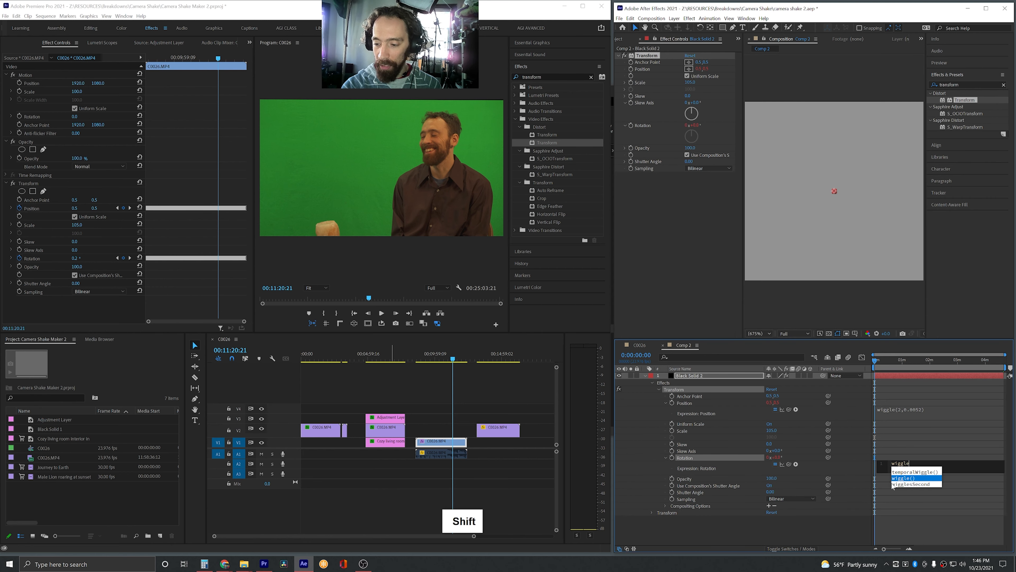
pyautogui.write('(2')
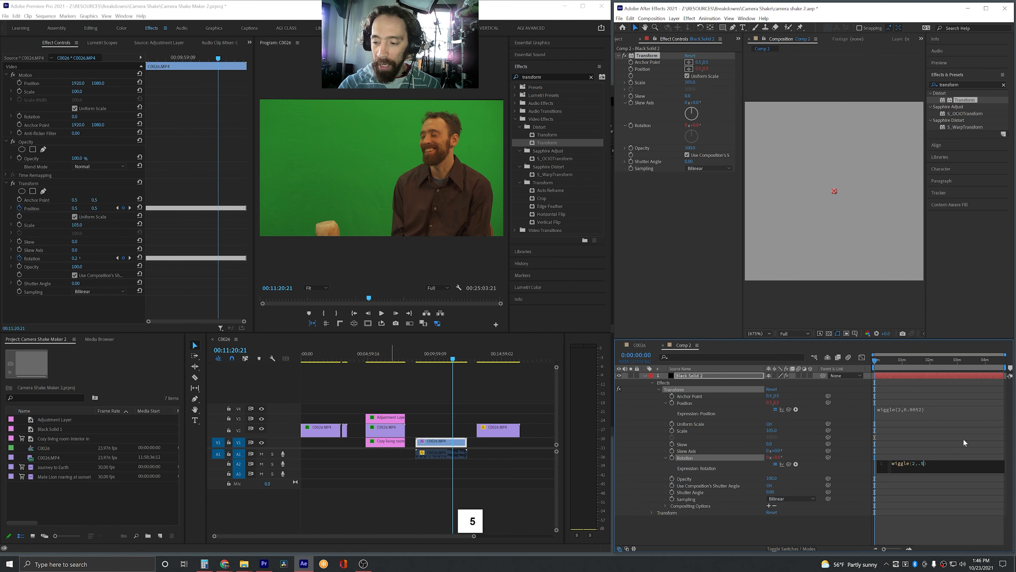
pyautogui.write(',.5')
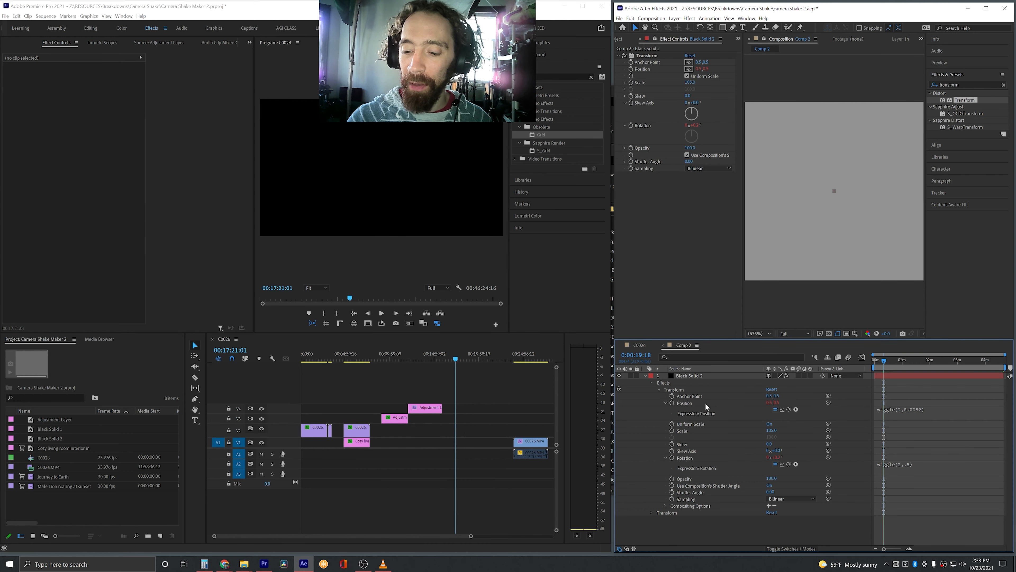
# - Convert the Position and Rotation wiggle expressions of the solid's Transform effect to keyframes
pyautogui.rightClick(704, 403)
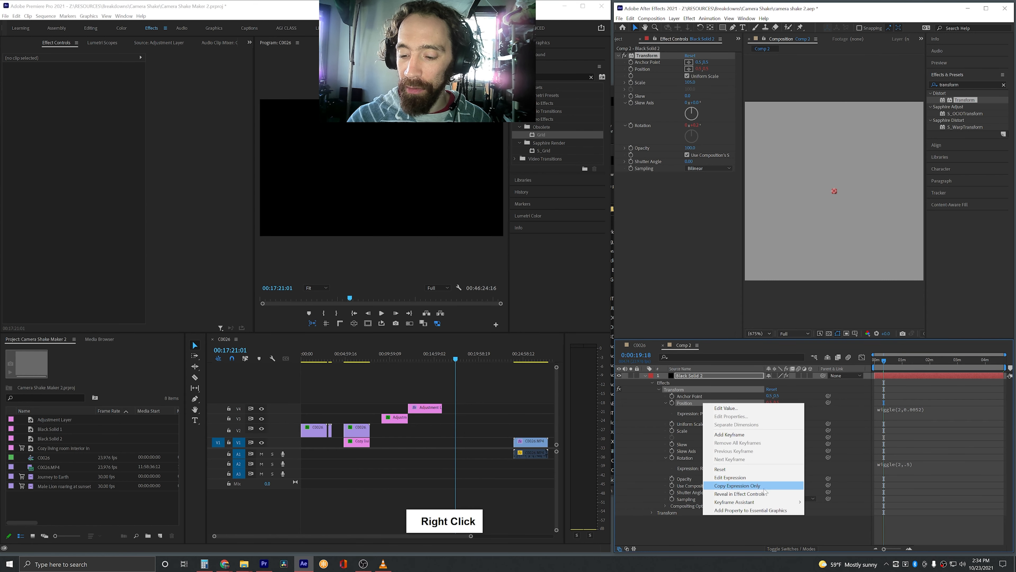
pyautogui.moveTo(766, 502)
pyautogui.click(874, 438)
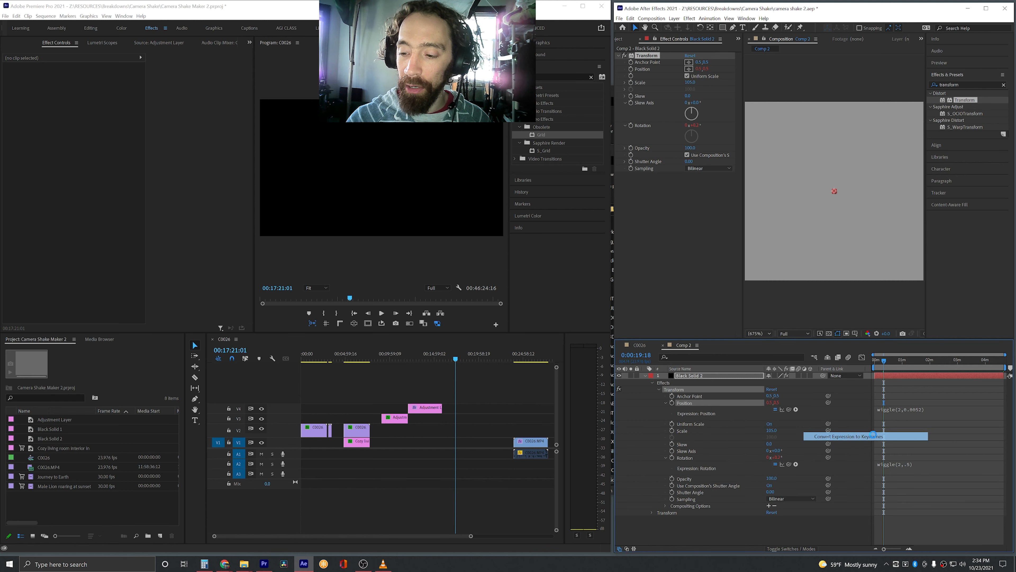
pyautogui.rightClick(703, 461)
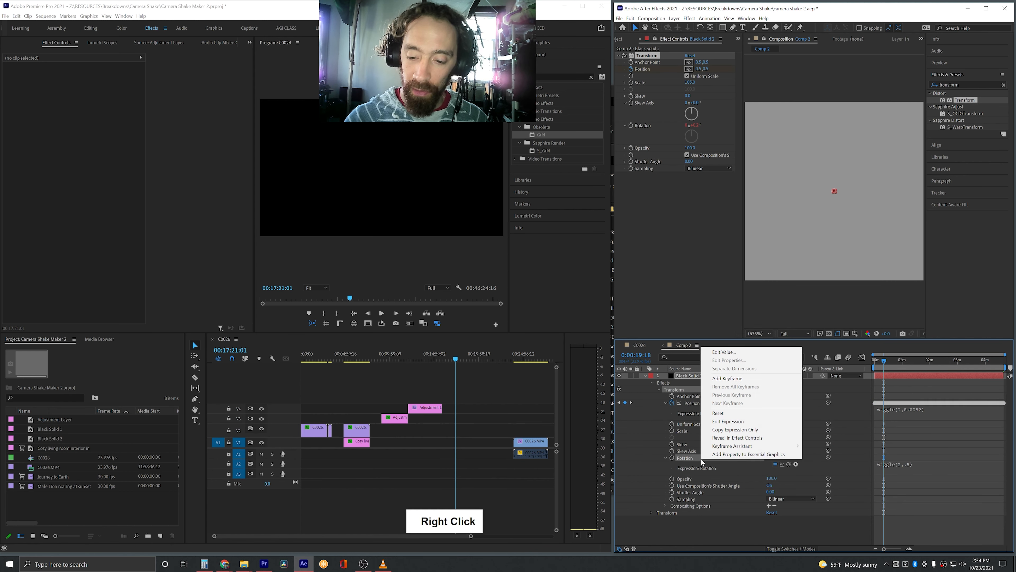
pyautogui.moveTo(759, 446)
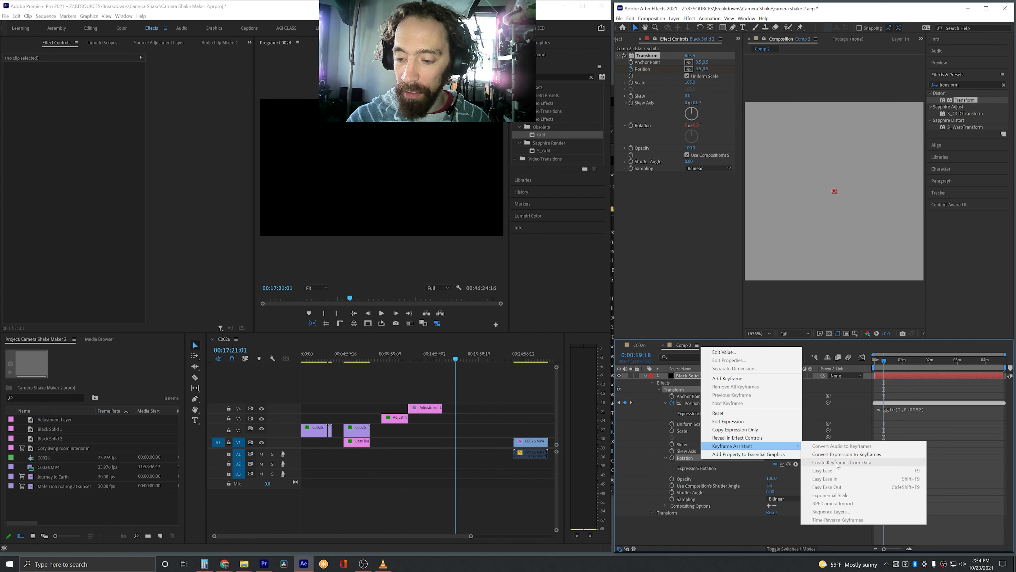
pyautogui.press('Escape')
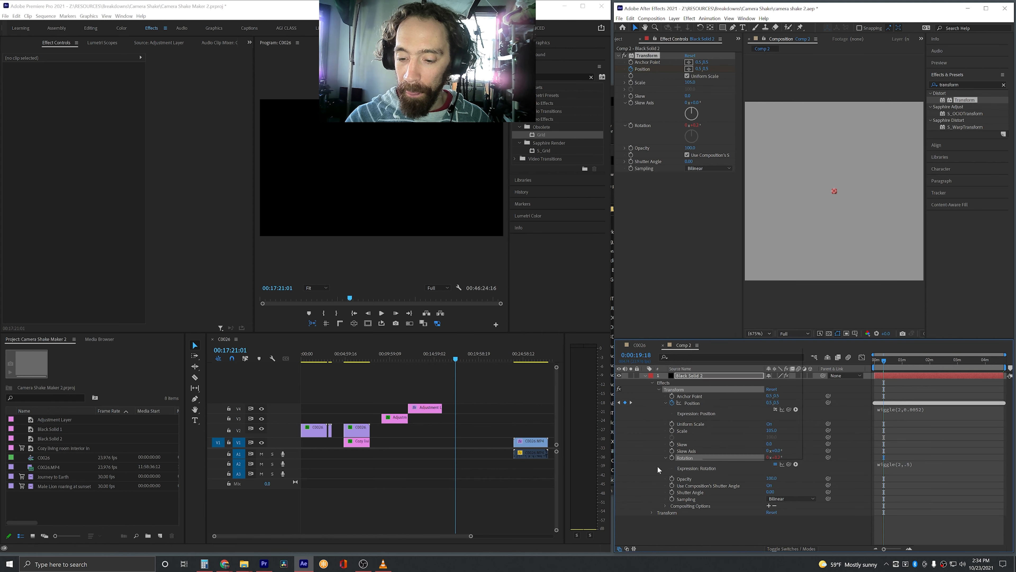
pyautogui.rightClick(748, 464)
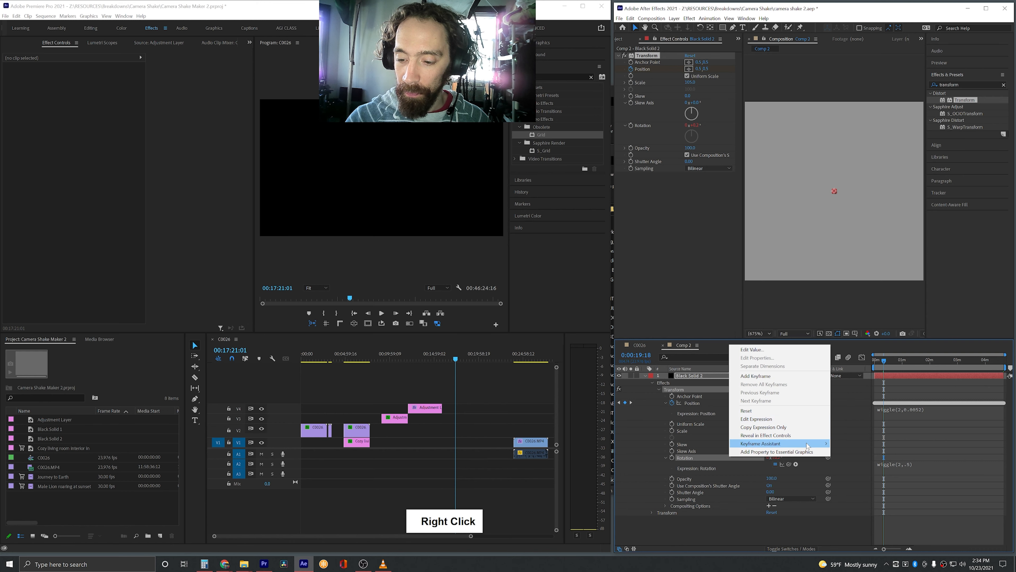
pyautogui.moveTo(808, 443)
pyautogui.click(839, 453)
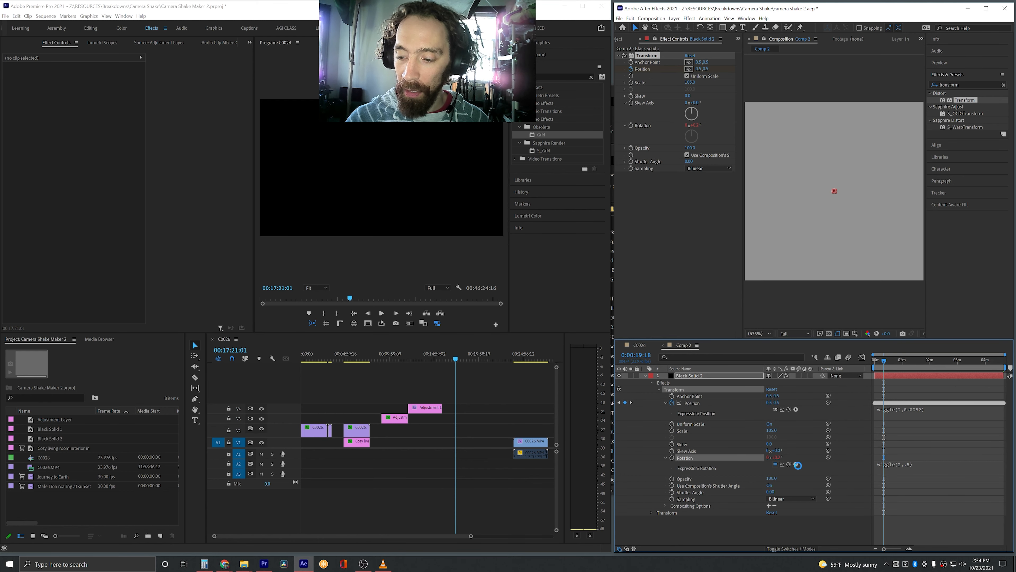
# - Copy the black solid layer into the Premiere Pro sequence at 00:17:21:01 and view the pasted clip at 00:19:16:03
pyautogui.click(721, 376)
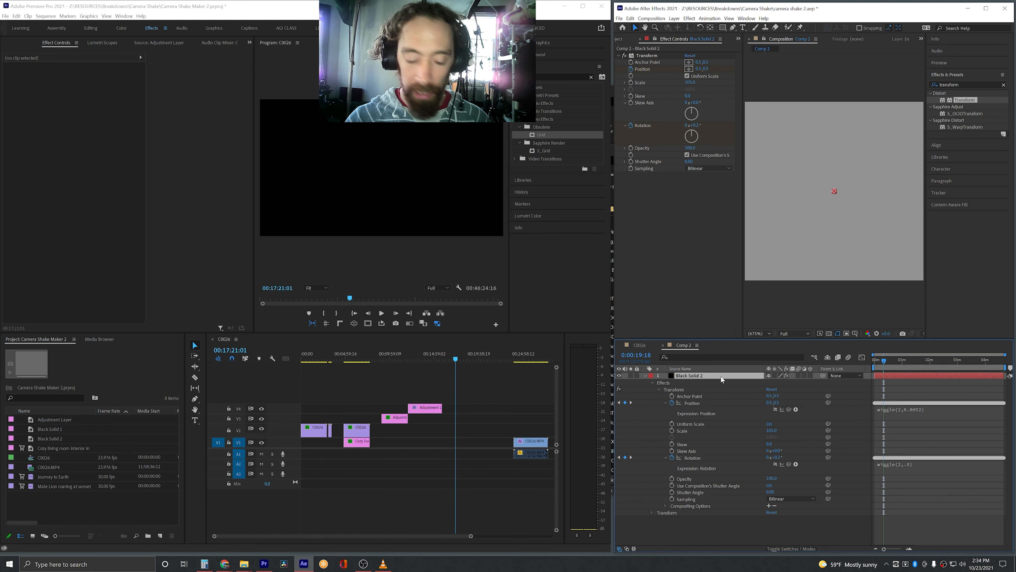
pyautogui.hotkey('ctrl', 'c')
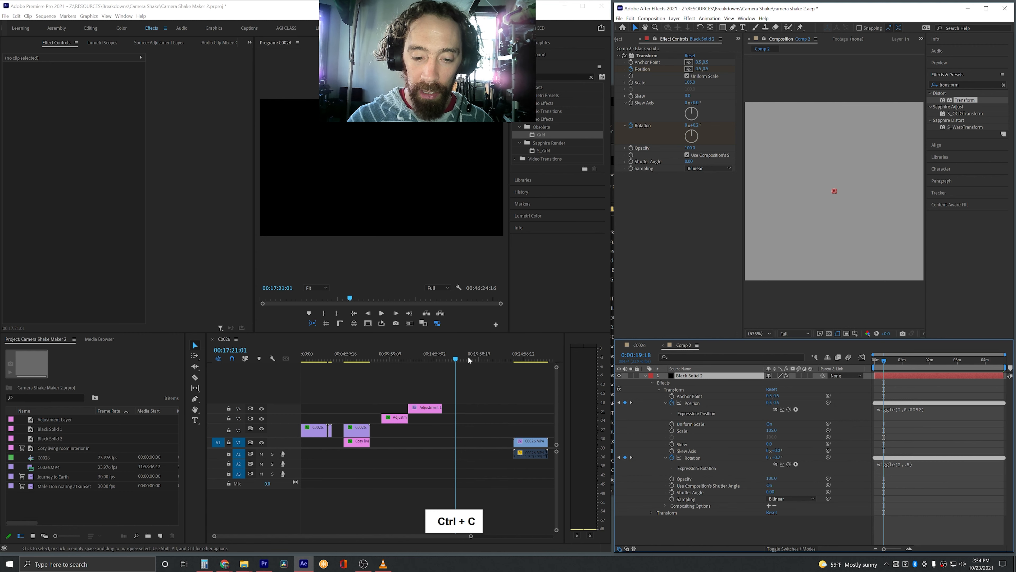
pyautogui.click(456, 362)
pyautogui.hotkey('ctrl', 'v')
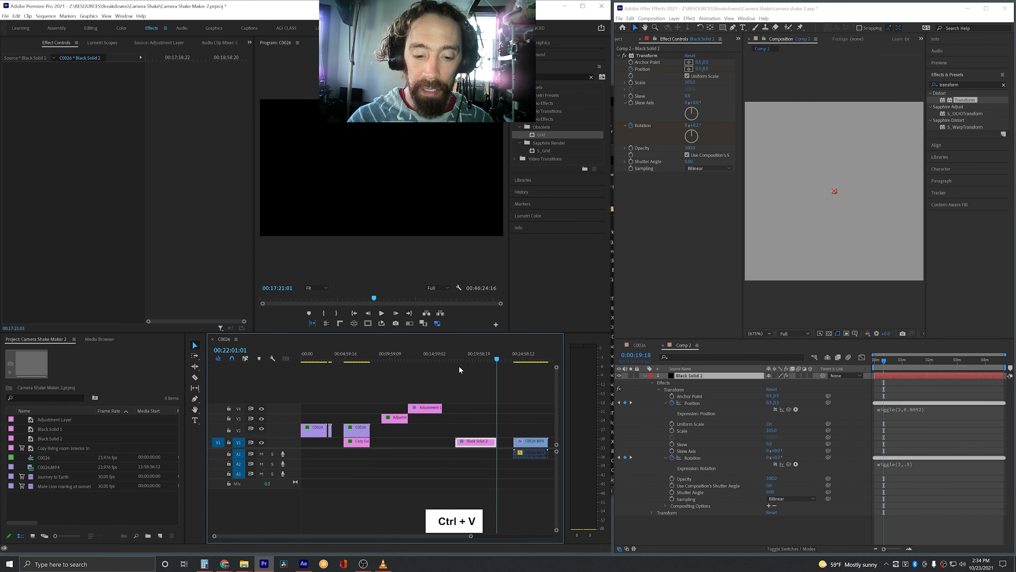
pyautogui.click(472, 355)
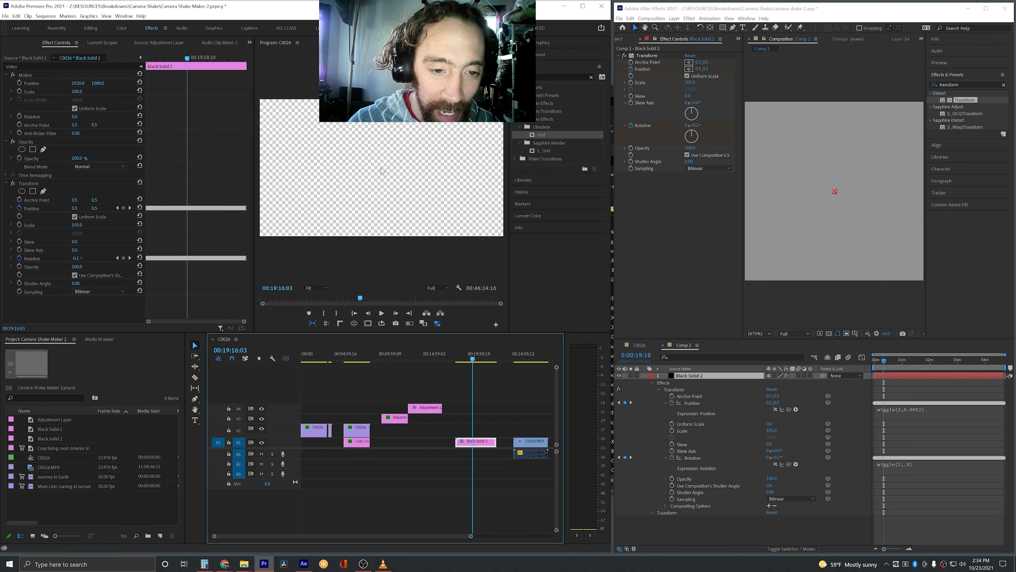
pyautogui.press('`')
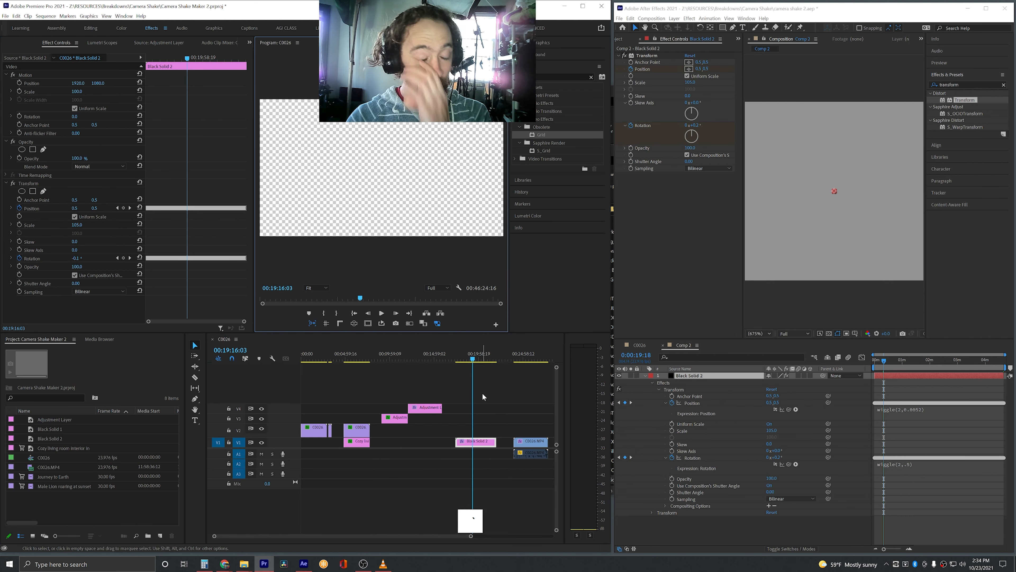
# - Copy the black solid's keyframed Transform effect onto the first C0026 green-screen clip and play back the shake
pyautogui.click(32, 185)
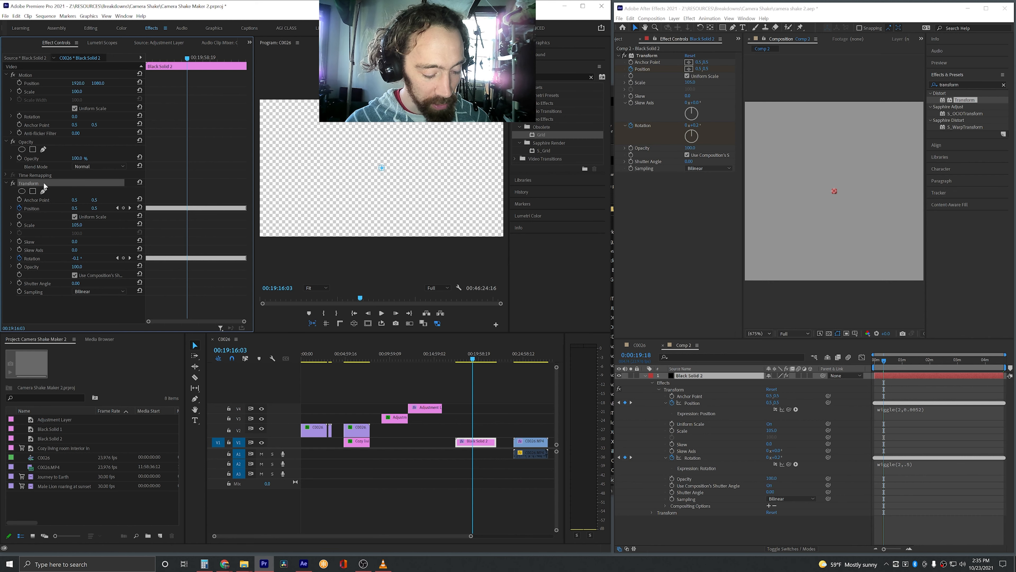
pyautogui.hotkey('ctrl', 'c')
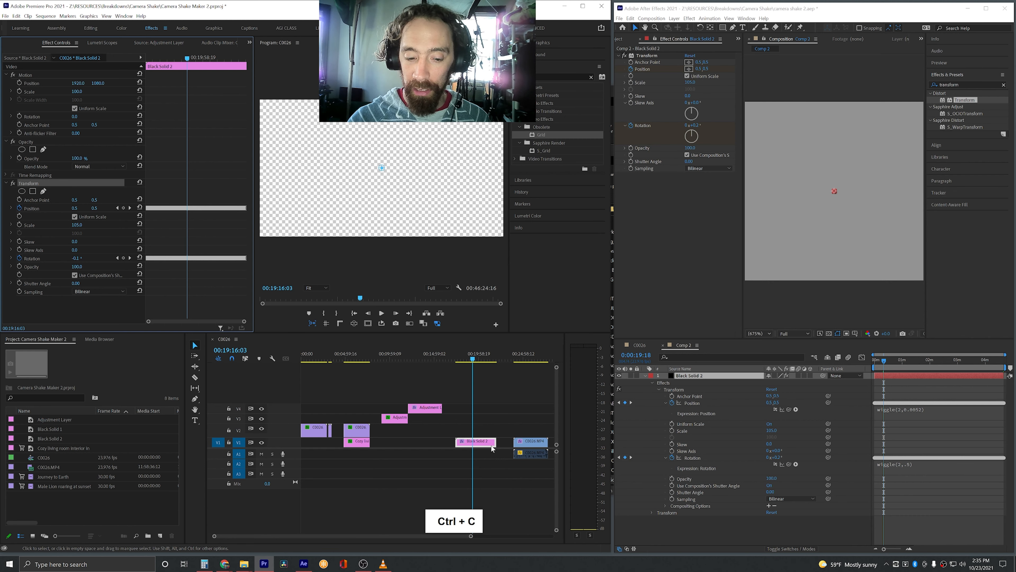
pyautogui.scroll(2, 310, 367)
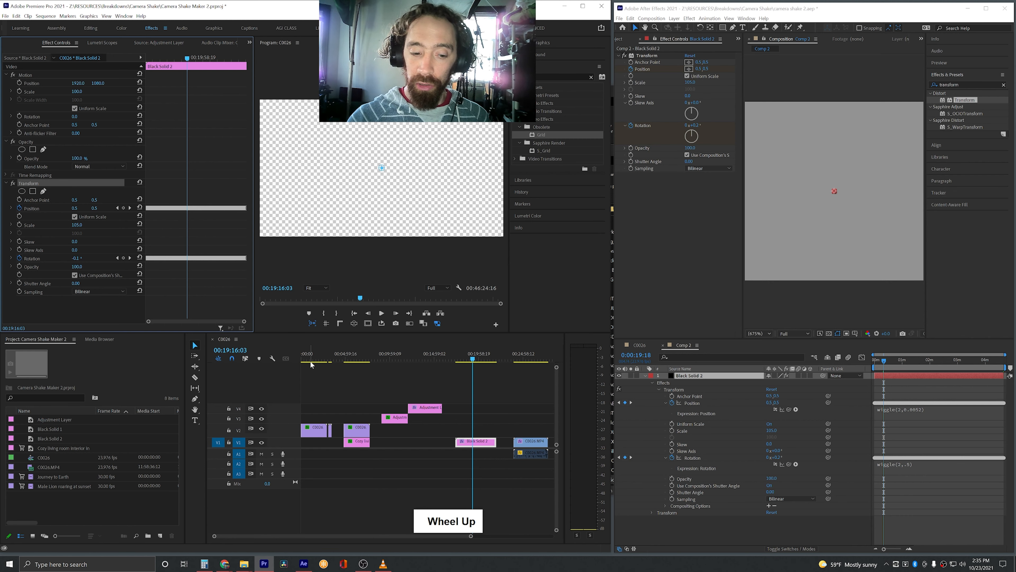
pyautogui.click(310, 360)
pyautogui.click(317, 430)
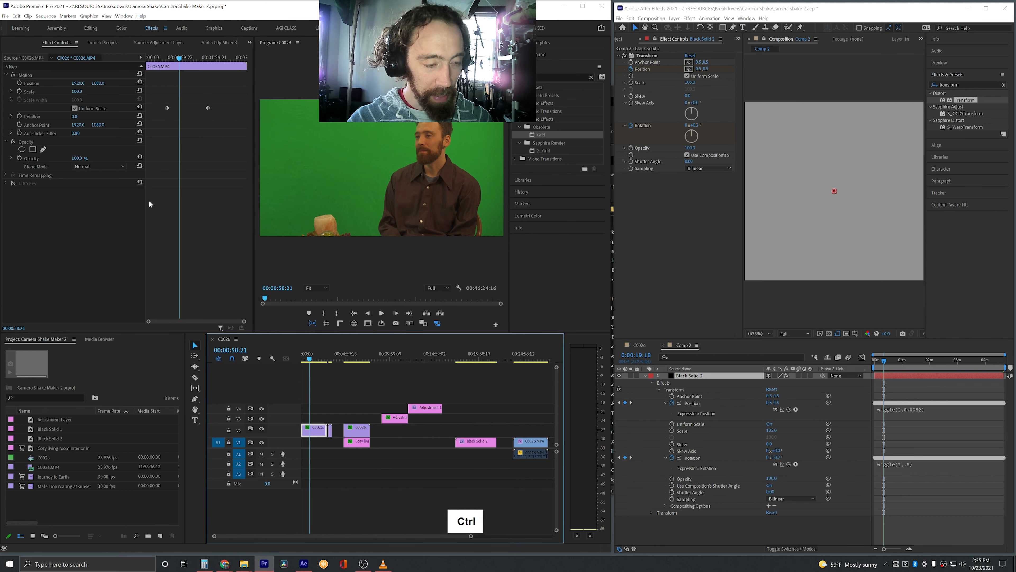
pyautogui.hotkey('ctrl', 'v')
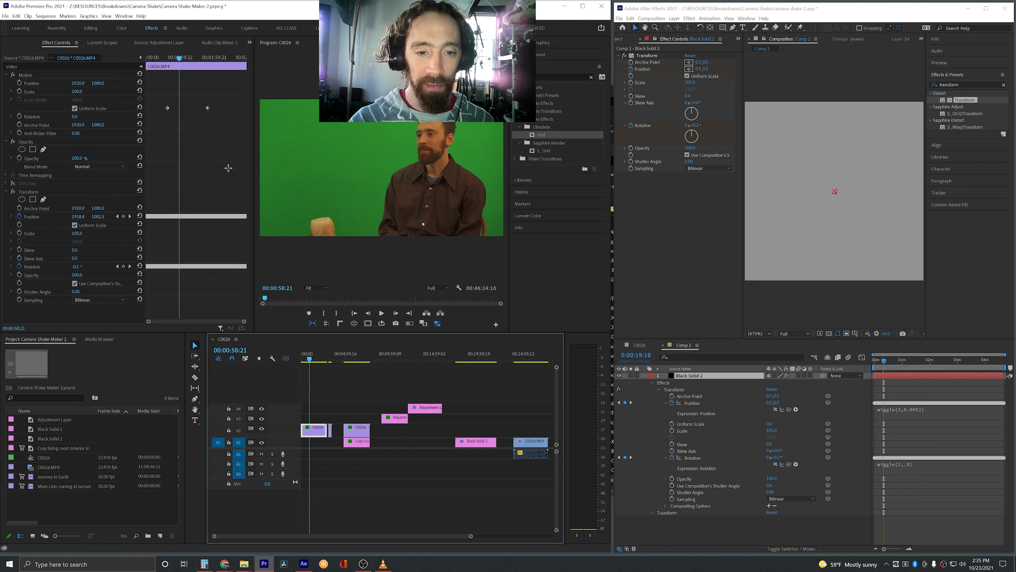
pyautogui.press('space')
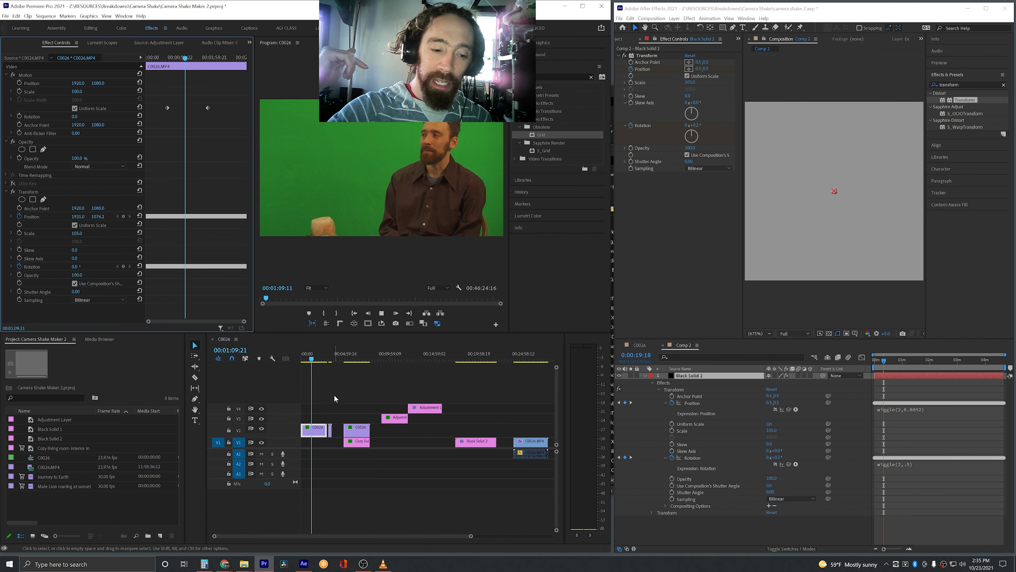
pyautogui.press('space')
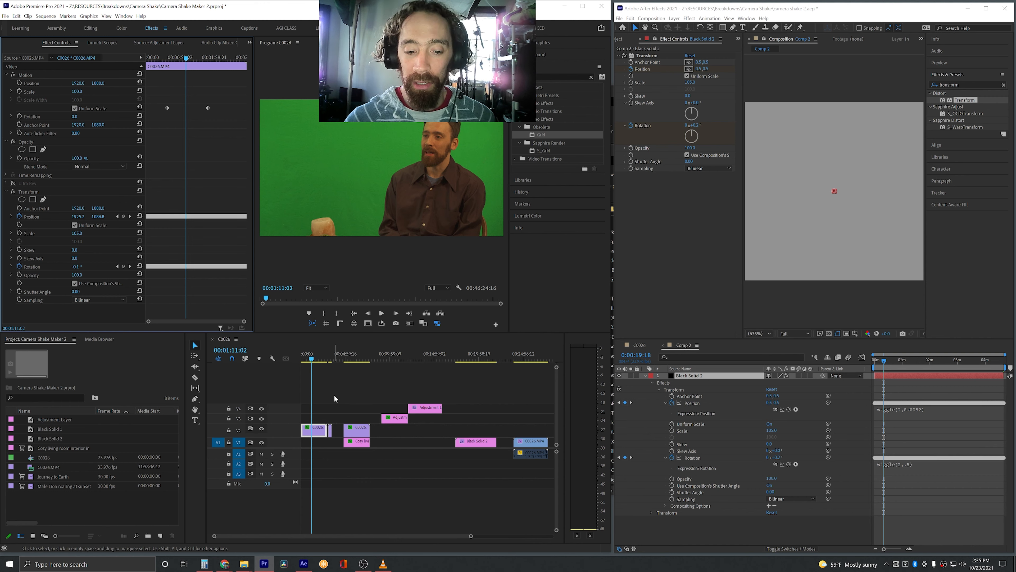
# - Copy the C0026 clip's Transform effect and move the shorter adjustment layer directly above the clip composited over the living room
pyautogui.click(54, 191)
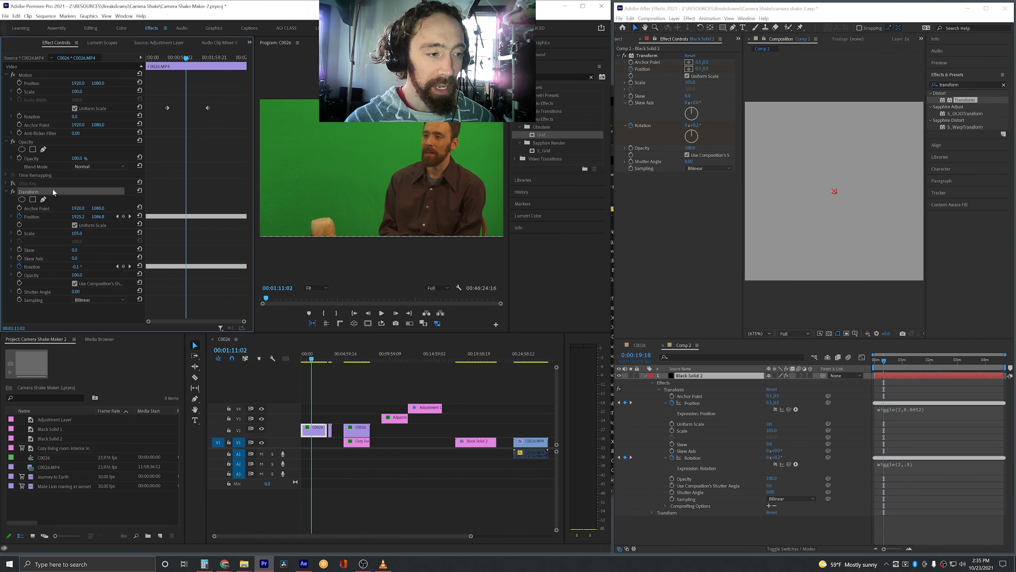
pyautogui.hotkey('ctrl', 'c')
pyautogui.click(354, 358)
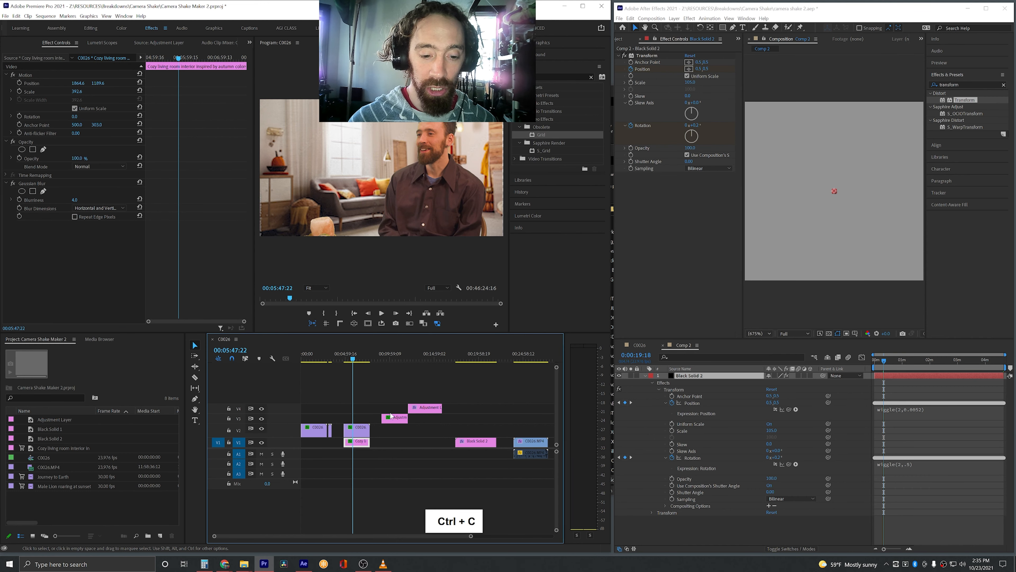
pyautogui.moveTo(390, 416); pyautogui.dragTo(354, 417)
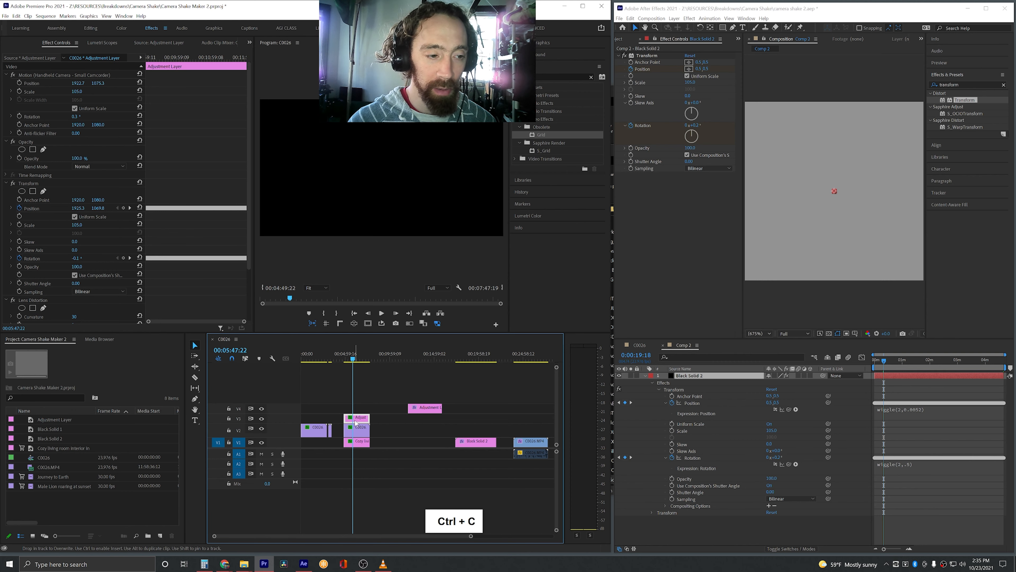
# - Delete the Lens Distortion and existing Transform effects from the adjustment layer above the living room composite
pyautogui.click(21, 187)
pyautogui.click(39, 303)
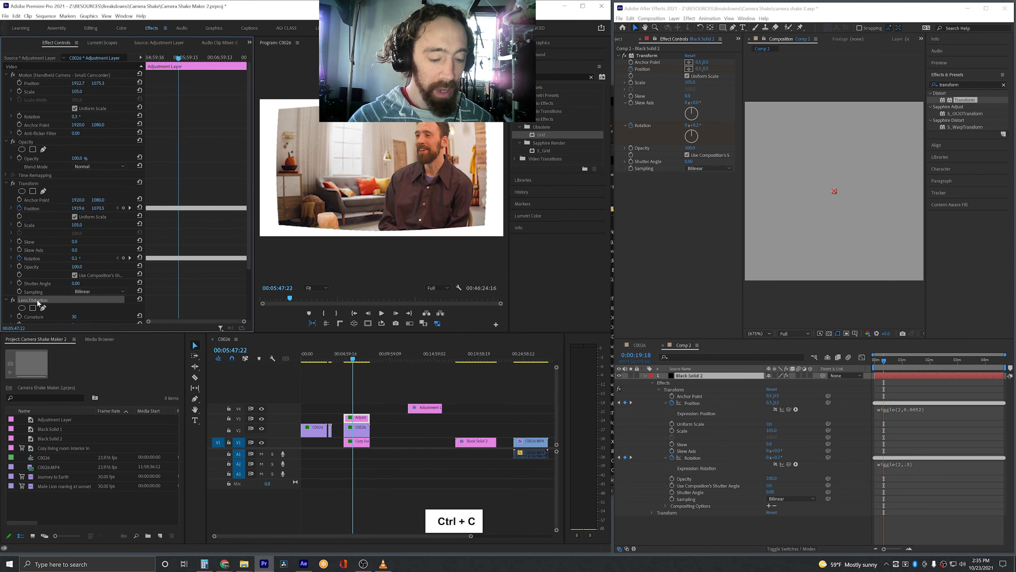
pyautogui.press('BackSpace')
pyautogui.click(30, 184)
pyautogui.press('BackSpace')
# - Paste the copied Transform effect onto the adjustment layer and play back the composite
pyautogui.click(367, 424)
pyautogui.hotkey('ctrl', 'v')
pyautogui.press('space')
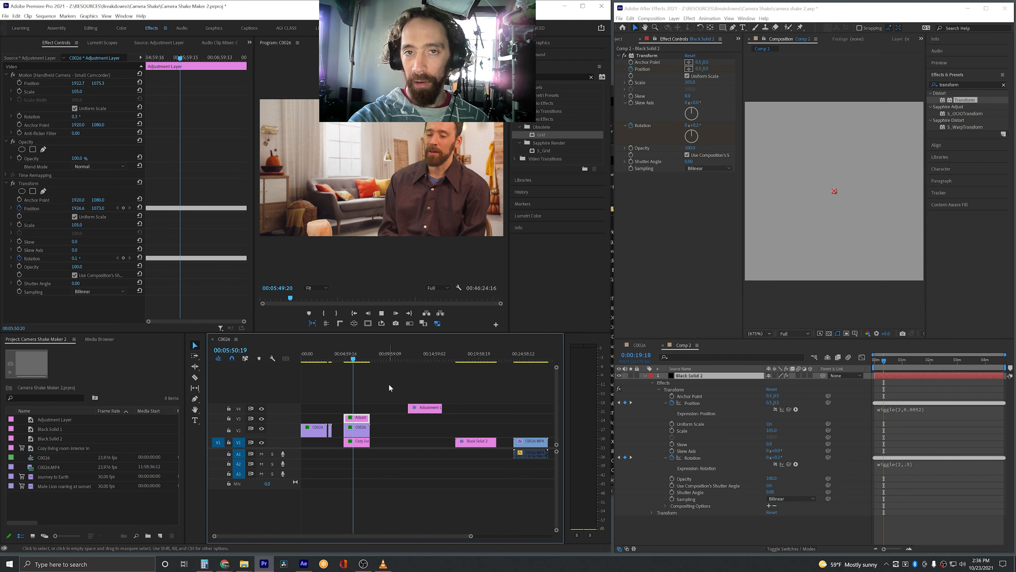
pyautogui.press('space')
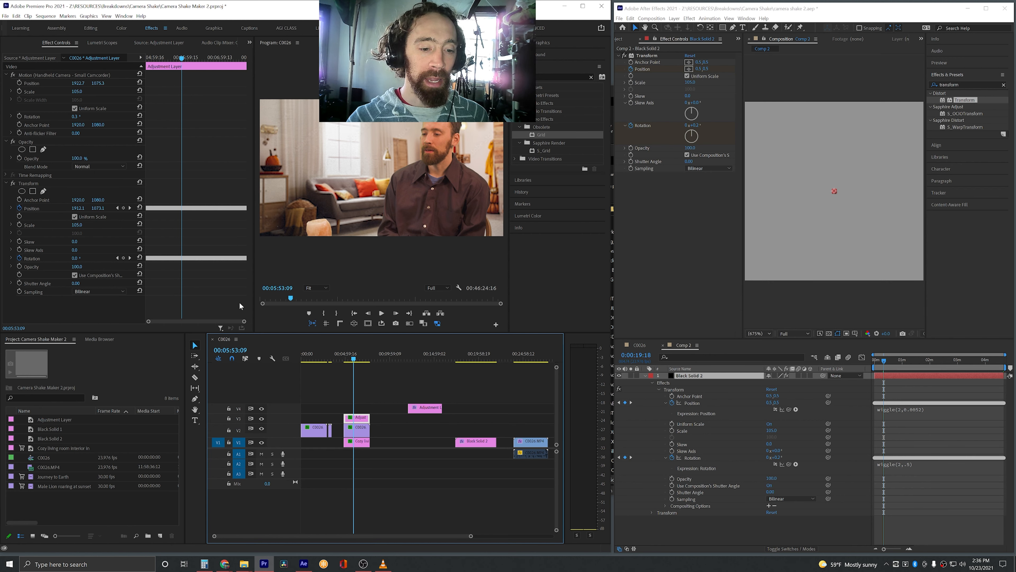
# - Save the adjustment layer's Transform effect as a preset named "CAMERA SHAKE TRANSFROM", anchored to the in point
pyautogui.rightClick(40, 184)
pyautogui.click(63, 196)
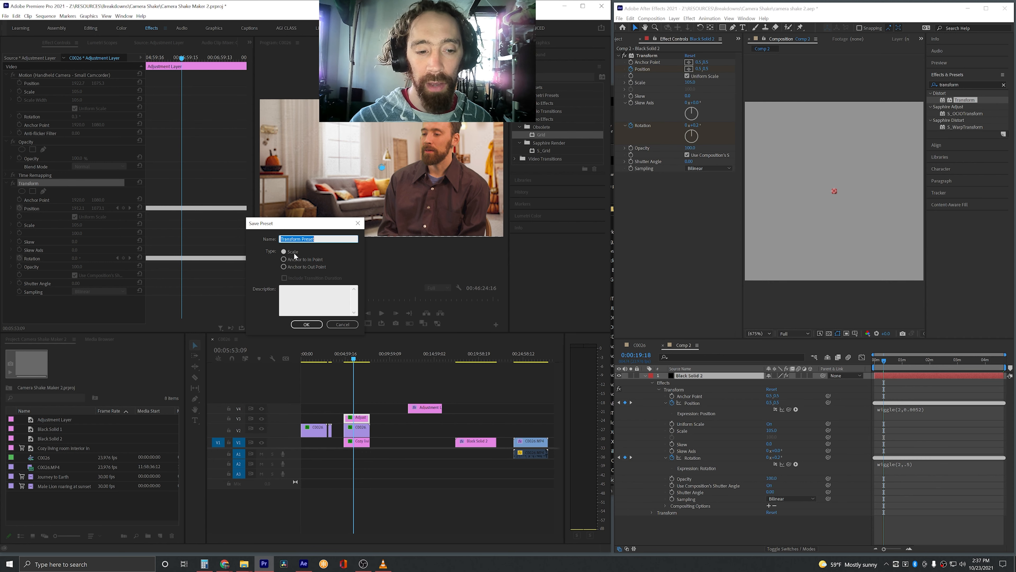
pyautogui.click(293, 260)
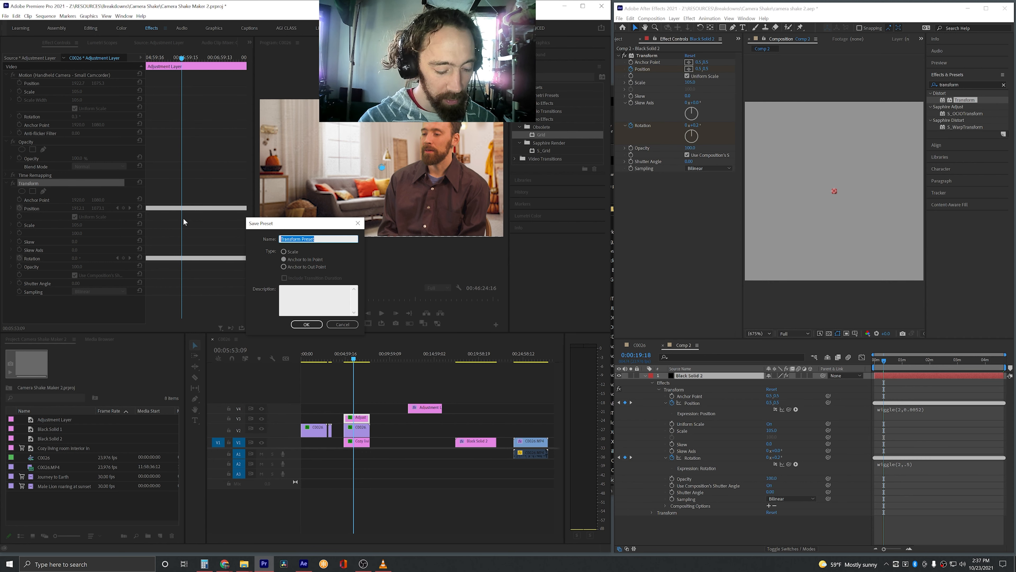
pyautogui.press('shift')
pyautogui.write('CA')
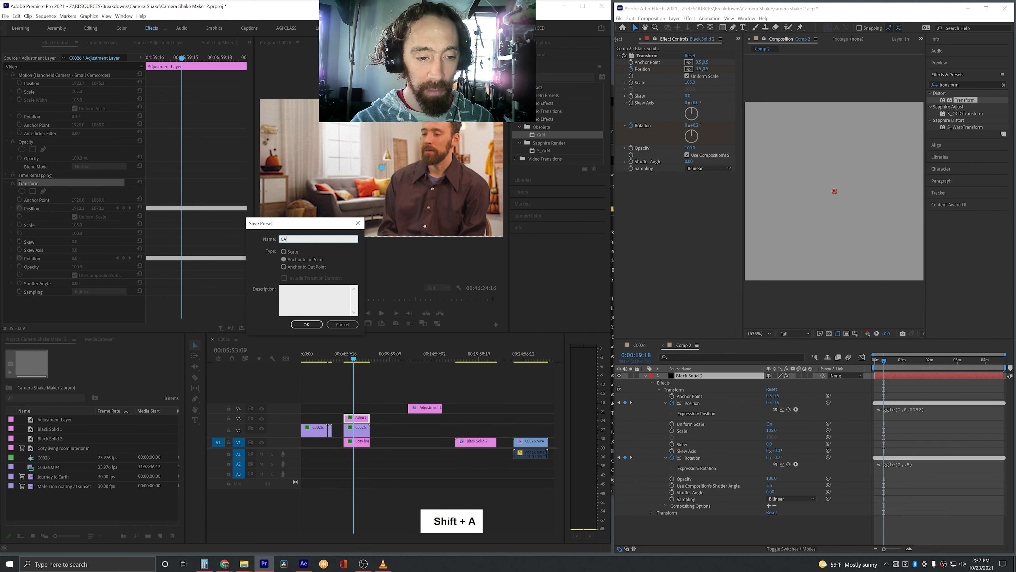
pyautogui.write('MERA SHAKE TRANF')
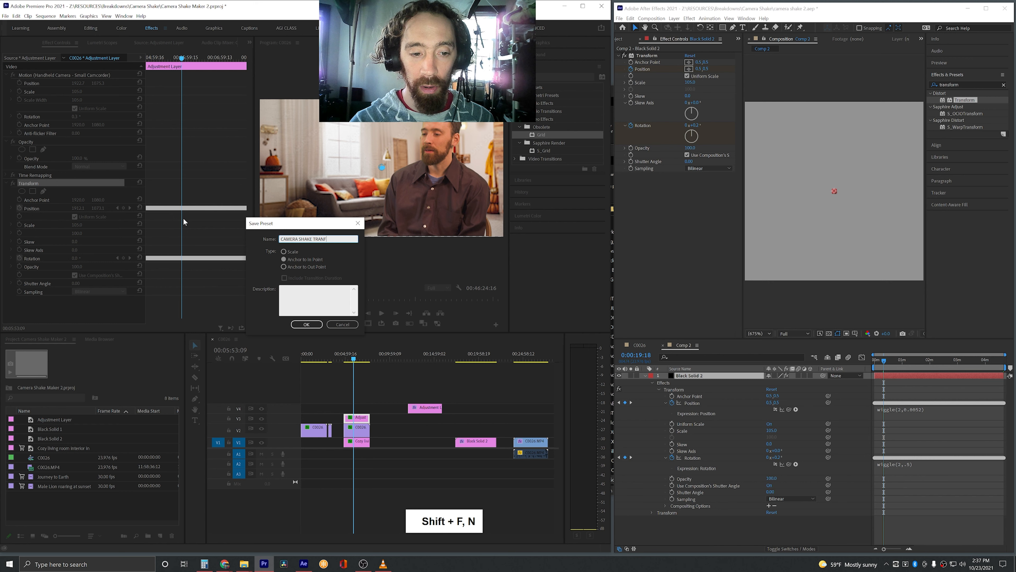
pyautogui.press('BackSpace')
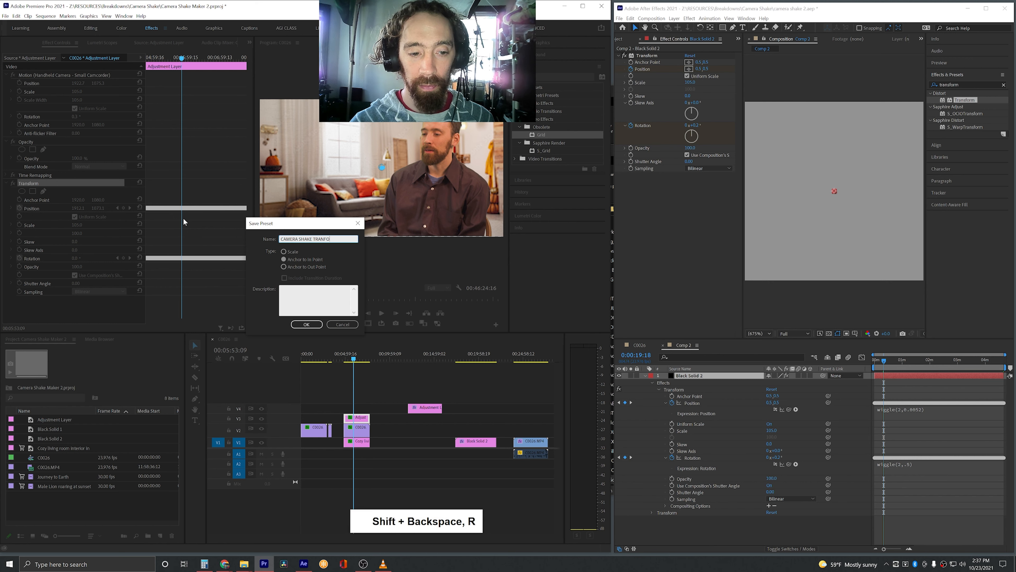
pyautogui.write('SFROM')
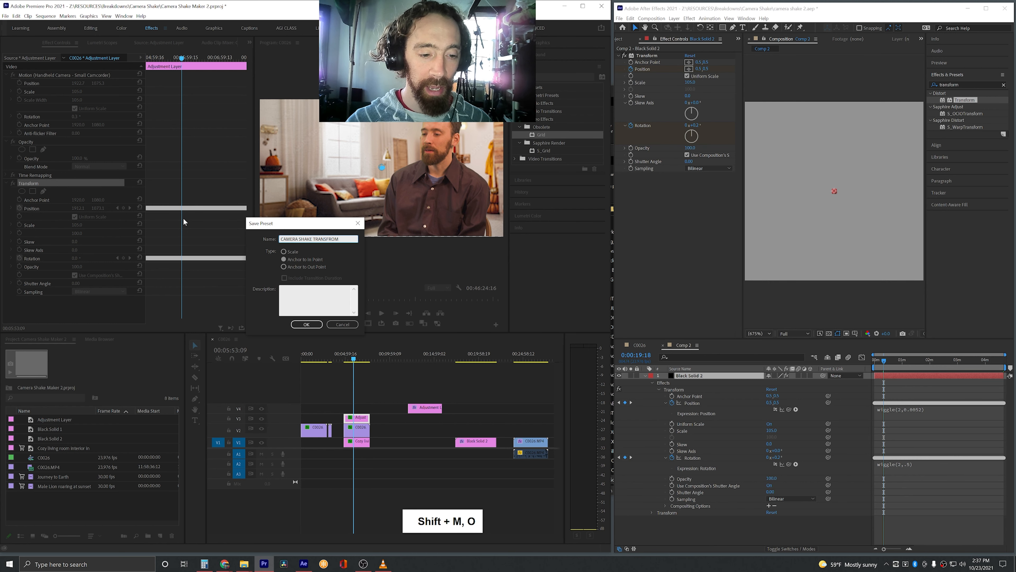
pyautogui.click(306, 324)
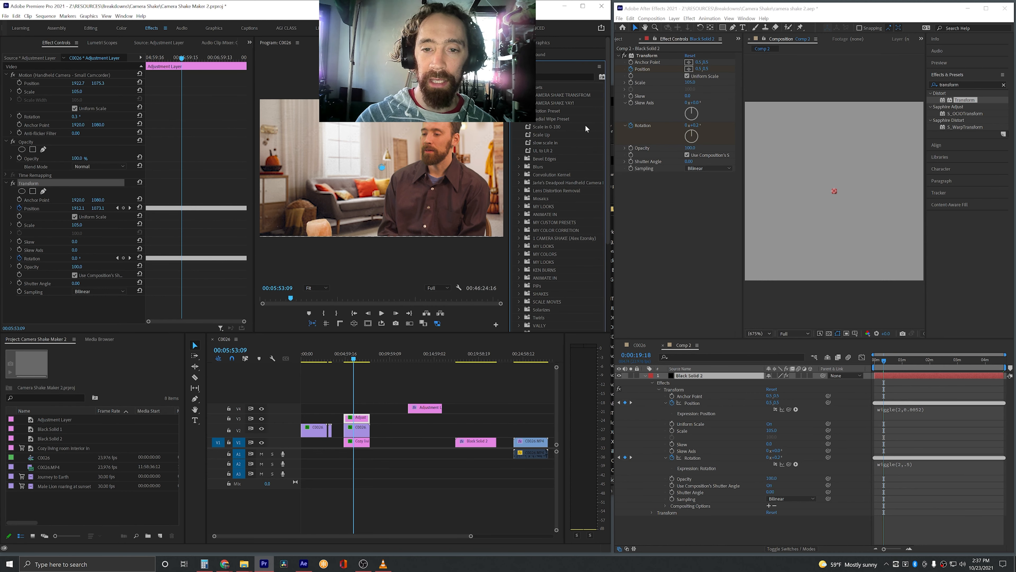
# - Create a new presets bin named "CAMERA SHAKES"
pyautogui.click(574, 96)
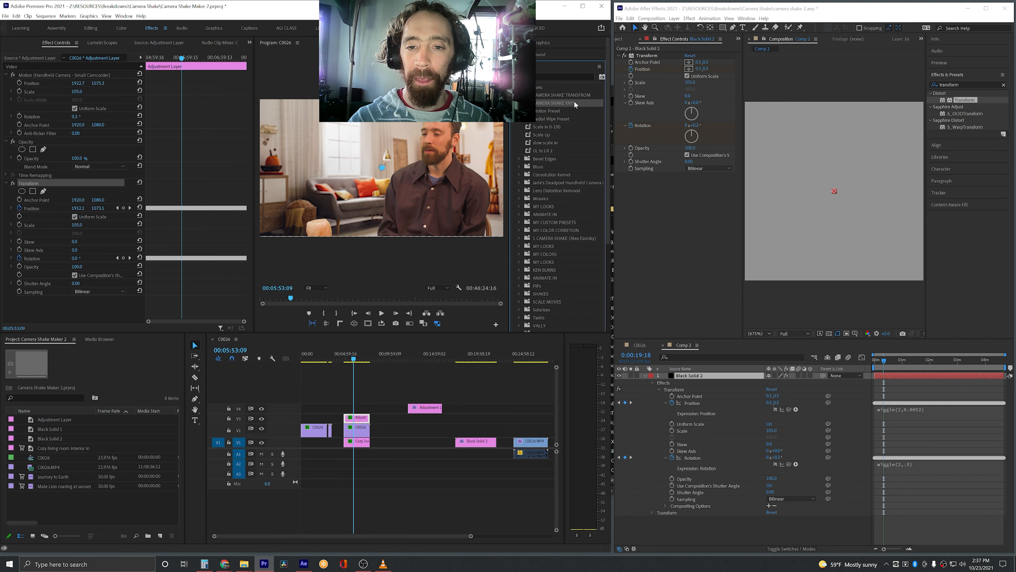
pyautogui.rightClick(572, 101)
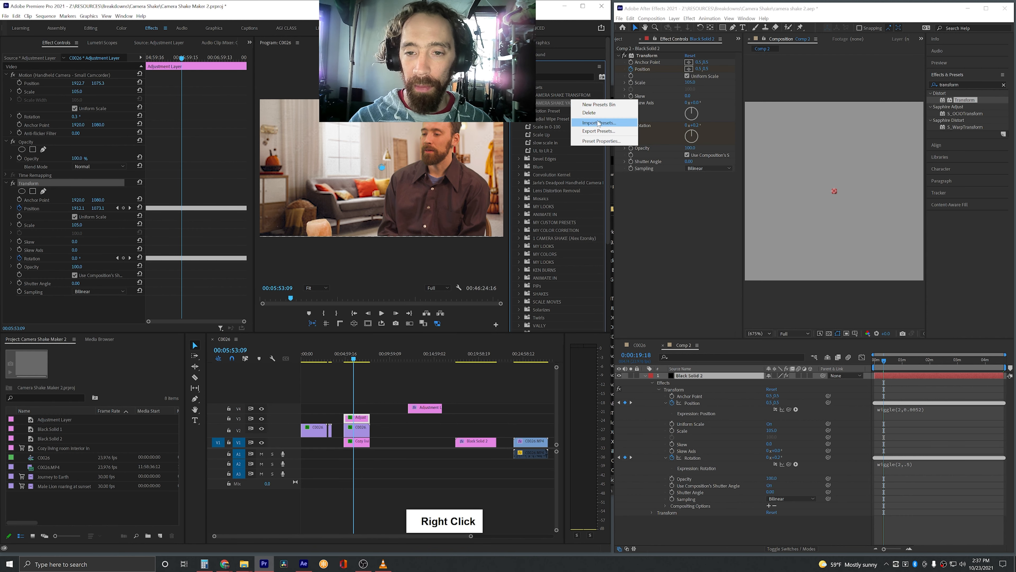
pyautogui.click(605, 106)
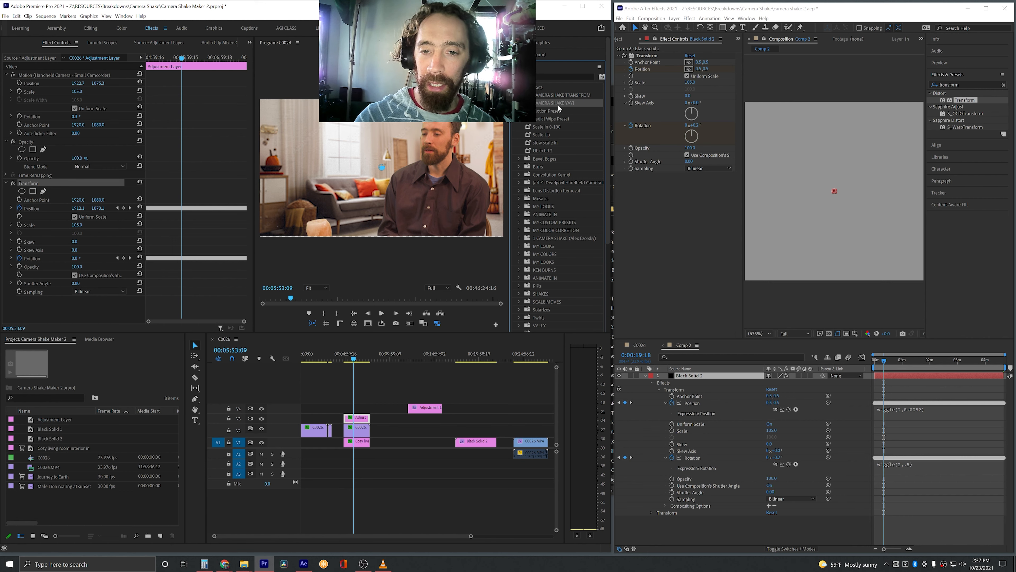
pyautogui.write('CAMERAH')
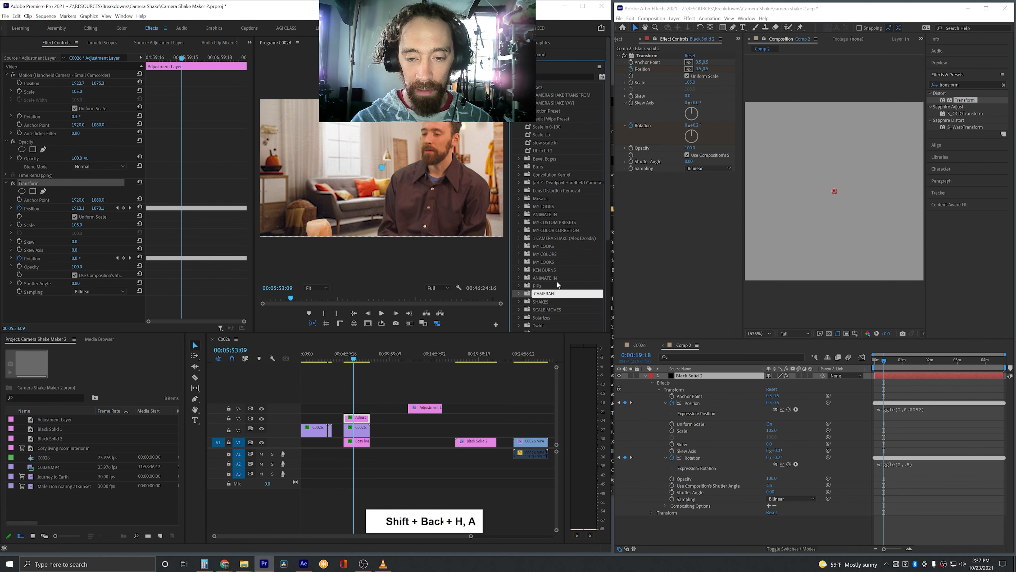
pyautogui.press('BackSpace')
pyautogui.write('SHAKES')
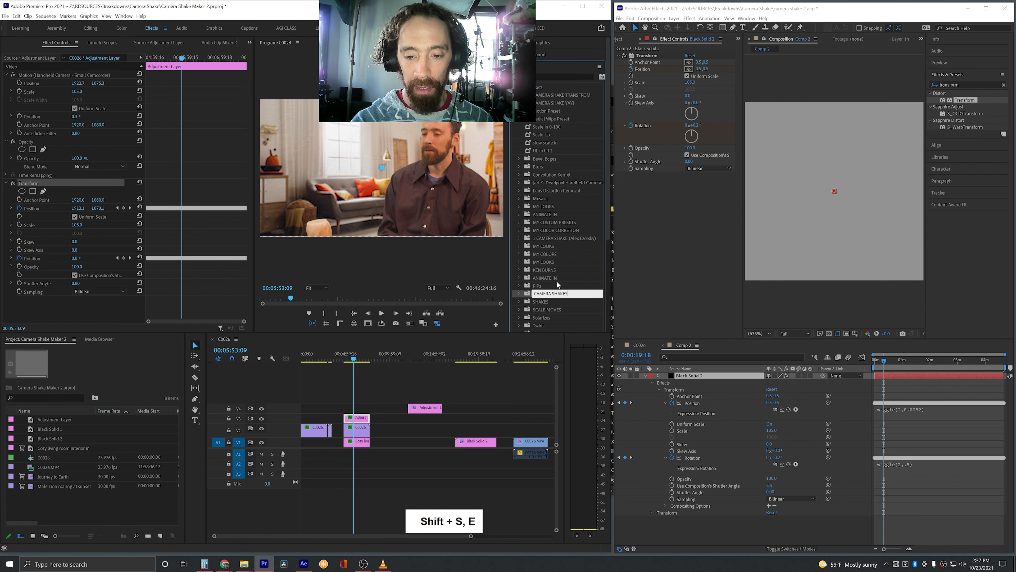
pyautogui.press('Return')
# - Move both camera shake presets into the CAMERA SHAKES bin and expand the bin
pyautogui.click(545, 103)
pyautogui.keyDown('ctrl'); pyautogui.click(544, 97); pyautogui.keyUp('ctrl')
pyautogui.moveTo(544, 97); pyautogui.dragTo(530, 296)
pyautogui.click(520, 278)
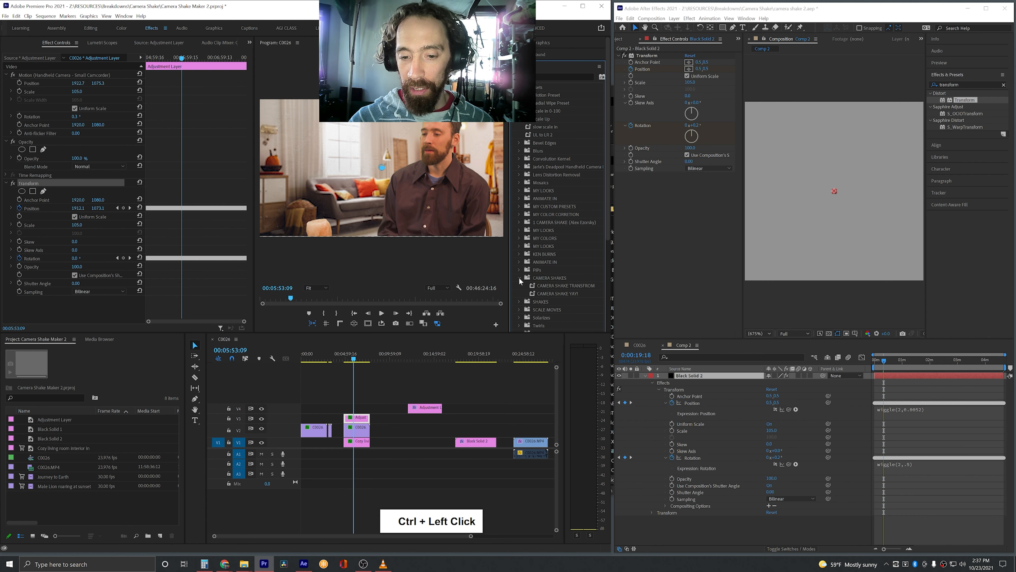
pyautogui.rightClick(549, 294)
pyautogui.rightClick(546, 288)
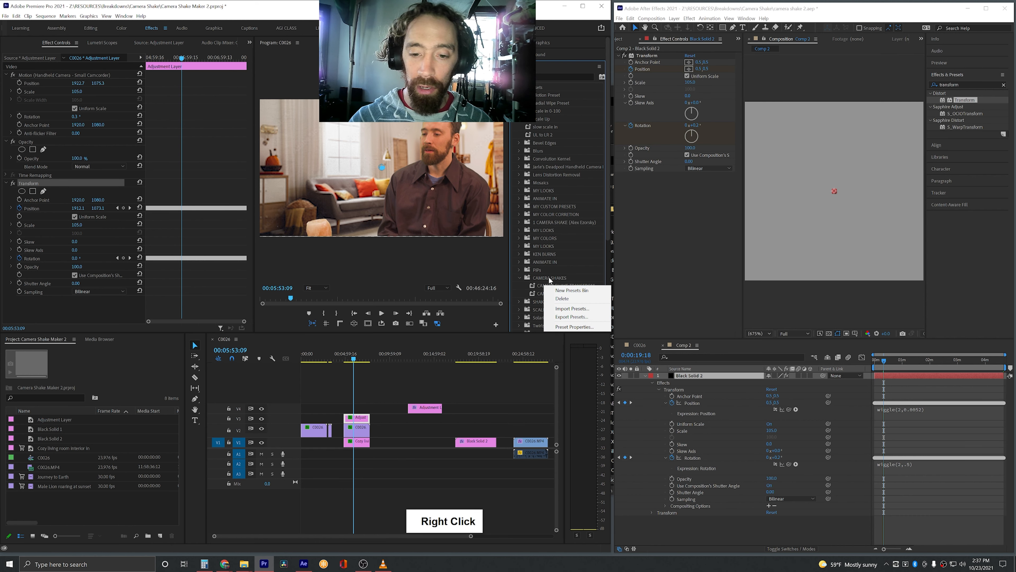
pyautogui.click(550, 280)
pyautogui.rightClick(549, 277)
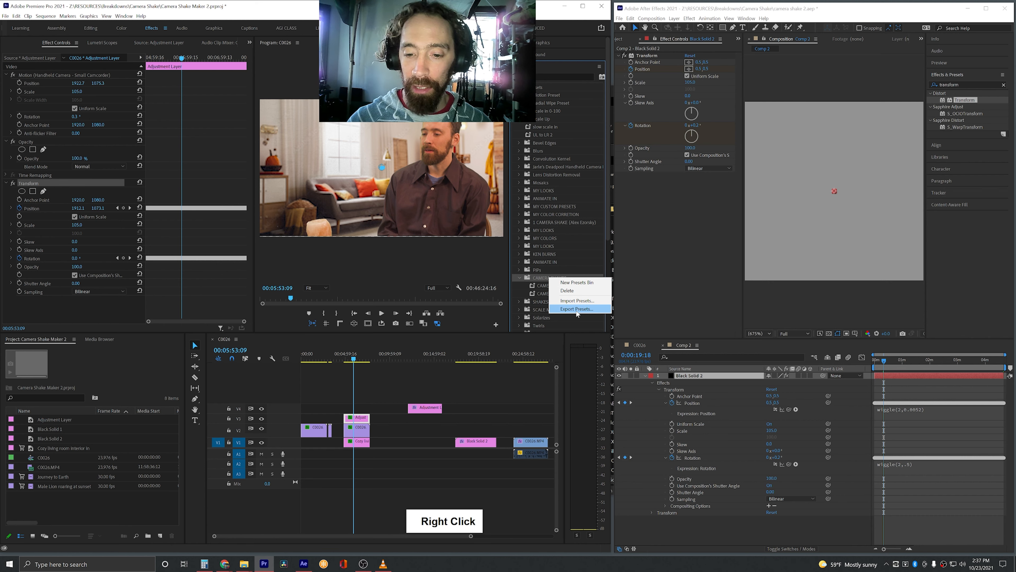
pyautogui.click(533, 282)
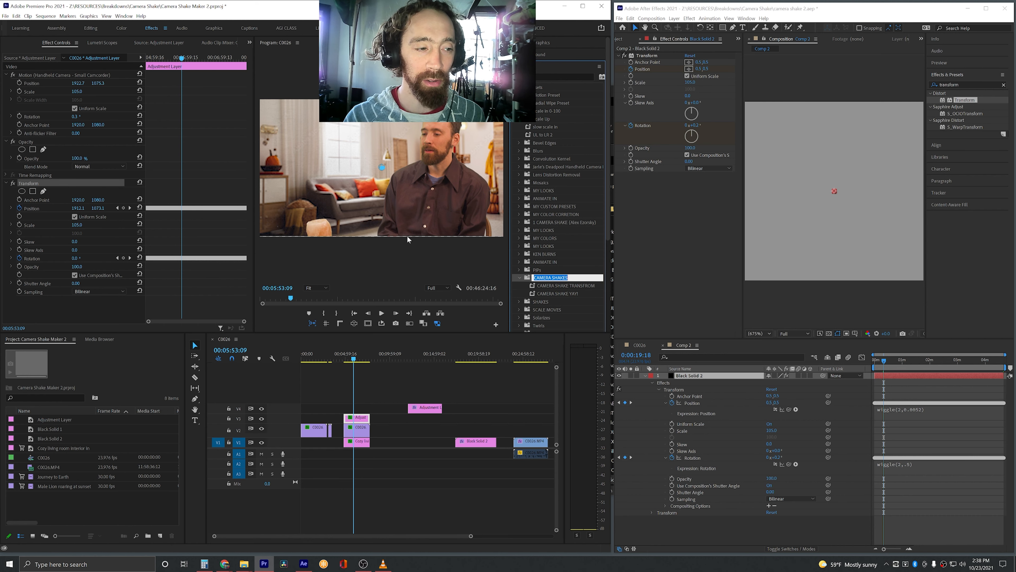
pyautogui.click(71, 180)
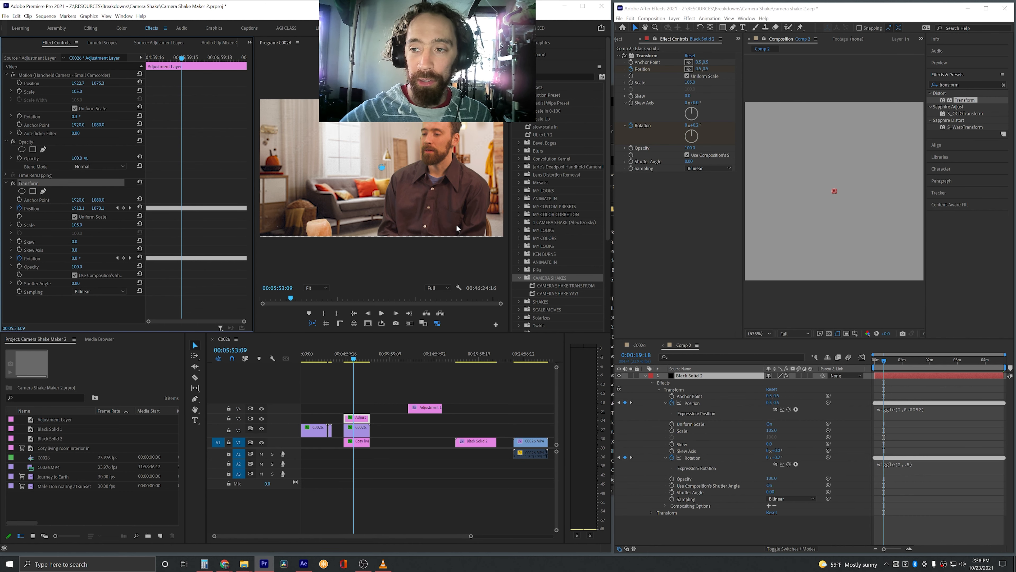
# - Switch to After Effects and save Black Solid 2's Transform effect as an animation preset named "Camera Shake" in User Presets
pyautogui.rightClick(688, 390)
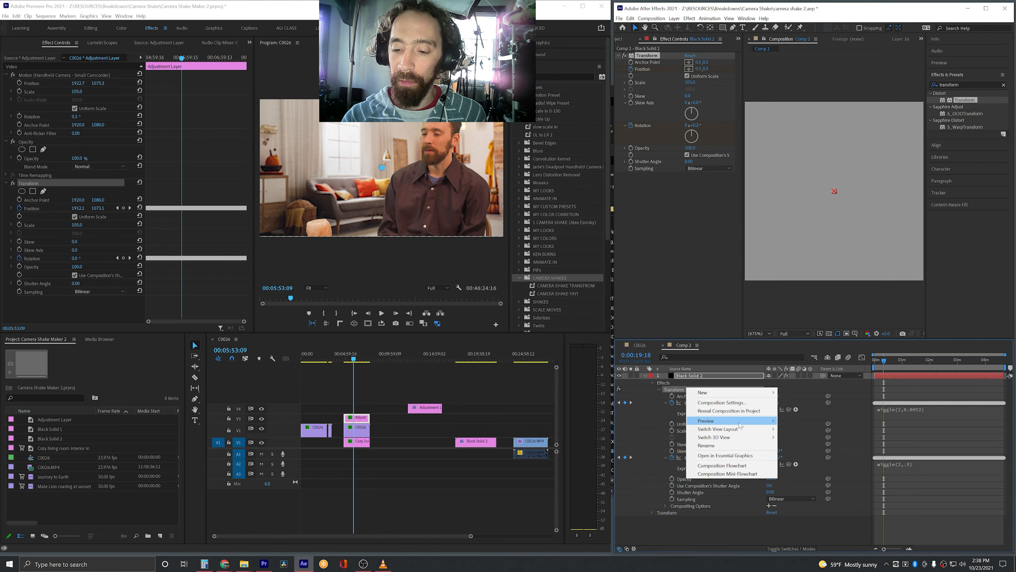
pyautogui.moveTo(706, 420)
pyautogui.press('Escape')
pyautogui.press('Escape')
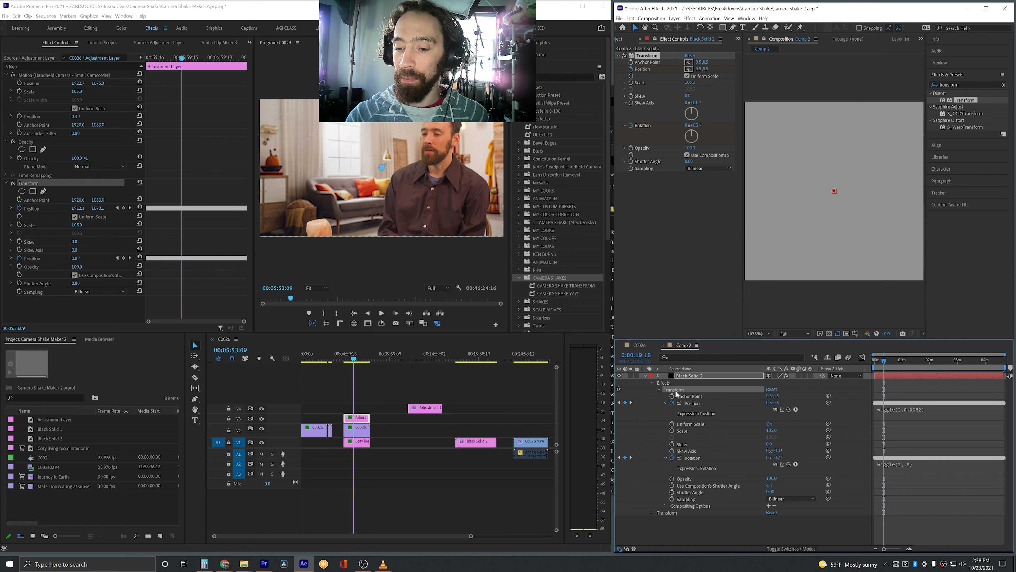
pyautogui.click(1004, 84)
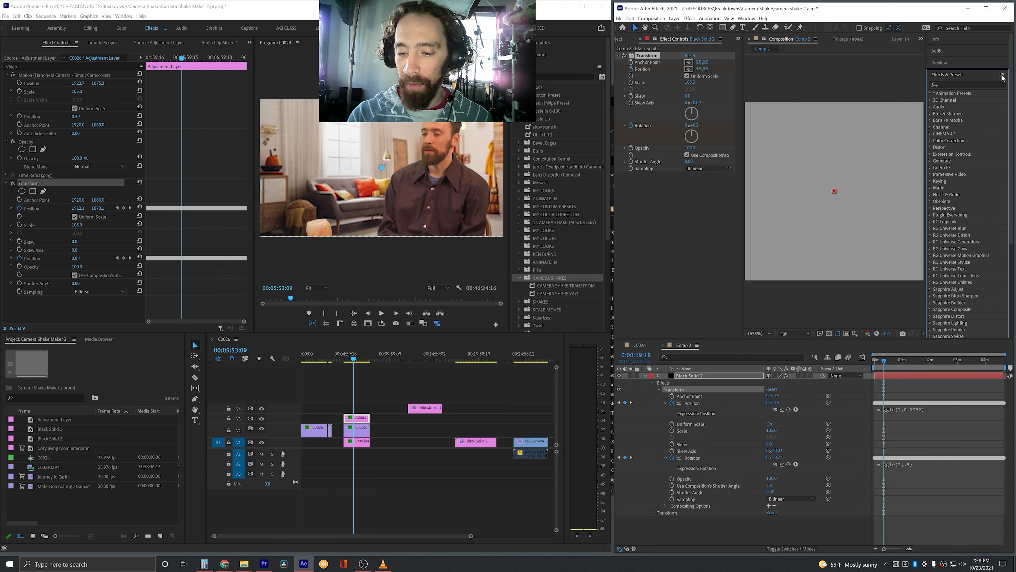
pyautogui.click(1003, 76)
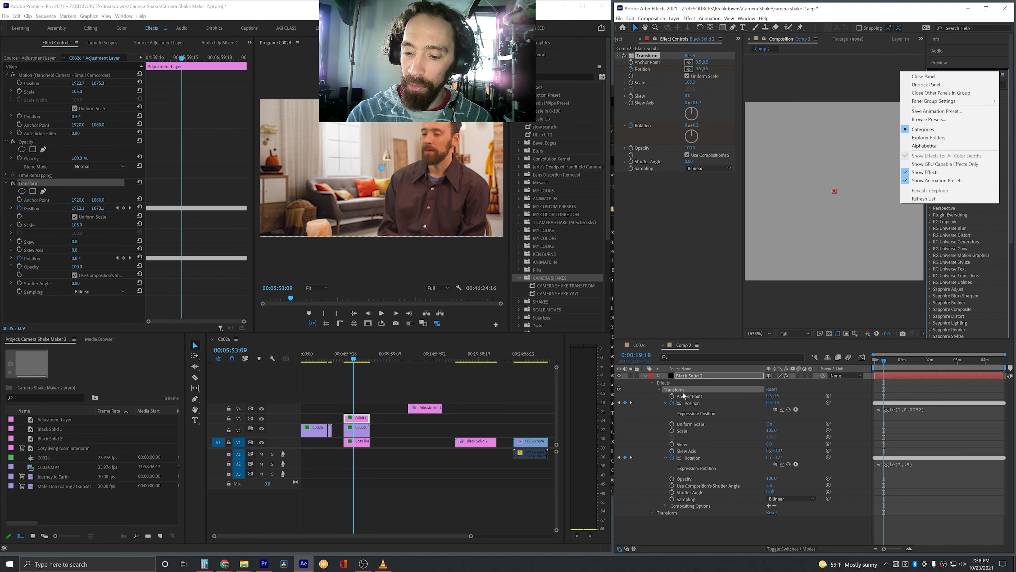
pyautogui.click(978, 111)
pyautogui.write('Ca')
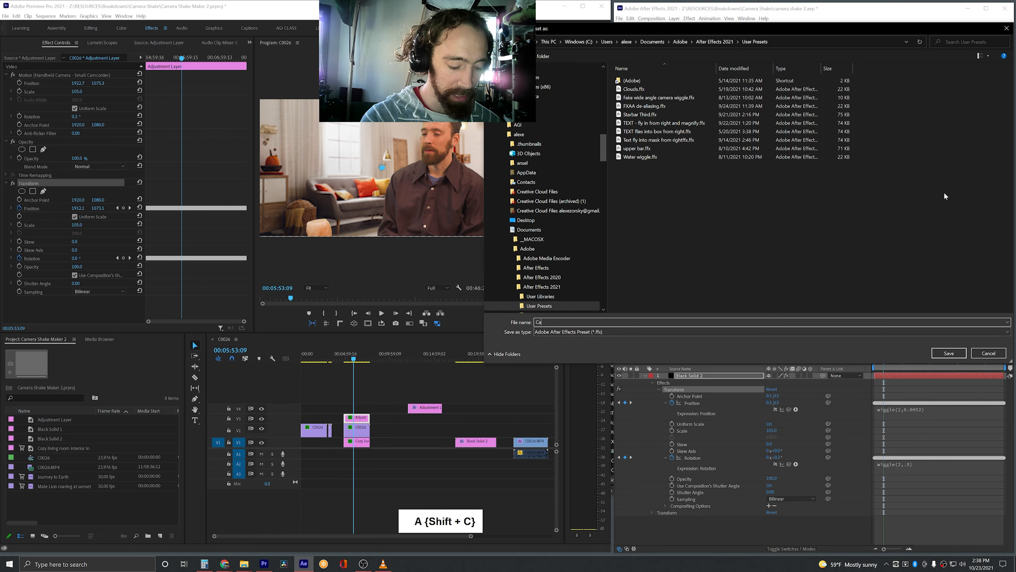
pyautogui.write('meraamera Sha')
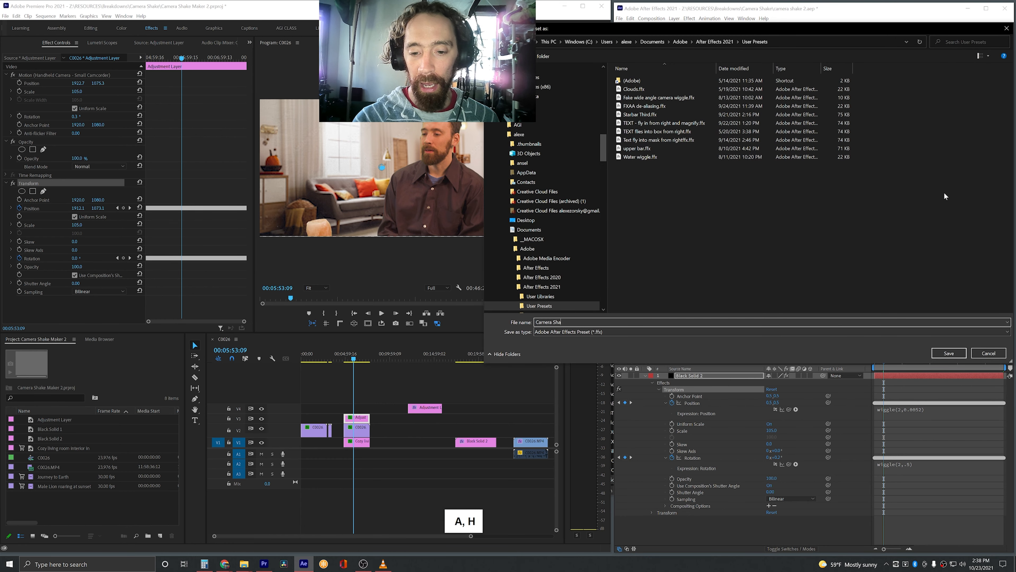
pyautogui.press('Return')
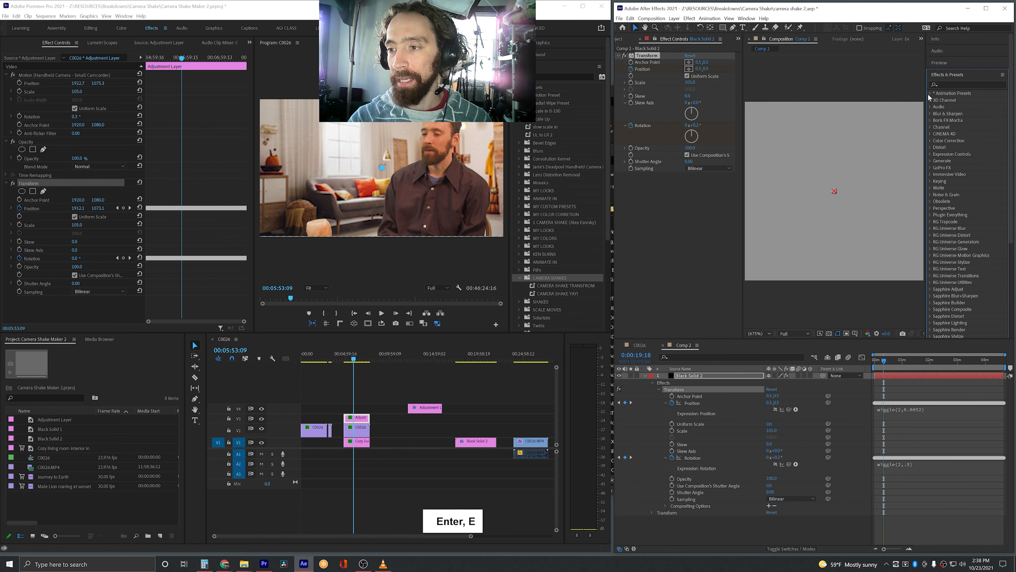
# - Find the saved Camera Shake preset among the user animation presets and check the option for revealing its file in Explorer
pyautogui.click(930, 93)
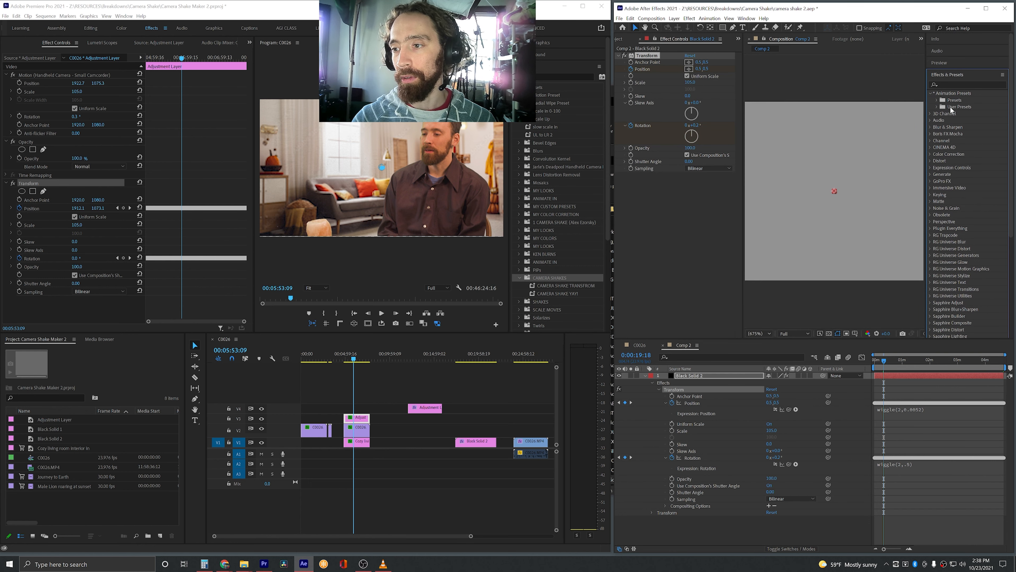
pyautogui.click(936, 107)
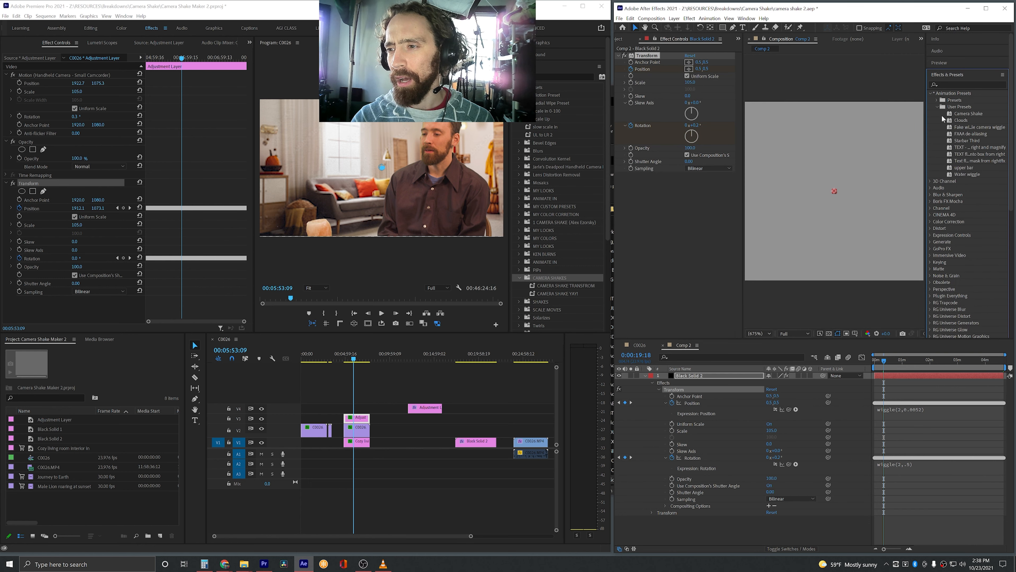
pyautogui.click(962, 129)
pyautogui.click(960, 175)
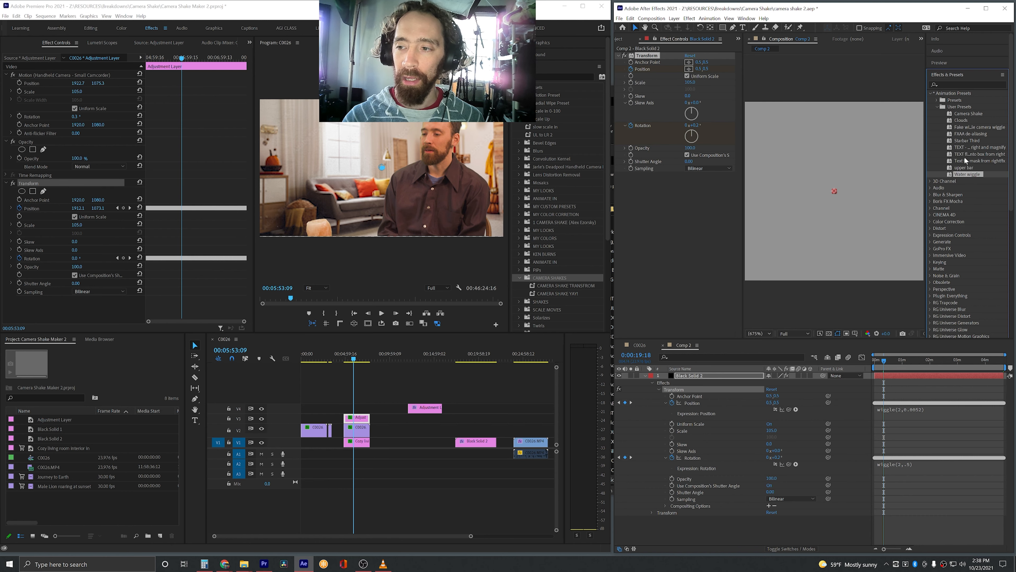
pyautogui.click(962, 128)
pyautogui.rightClick(967, 114)
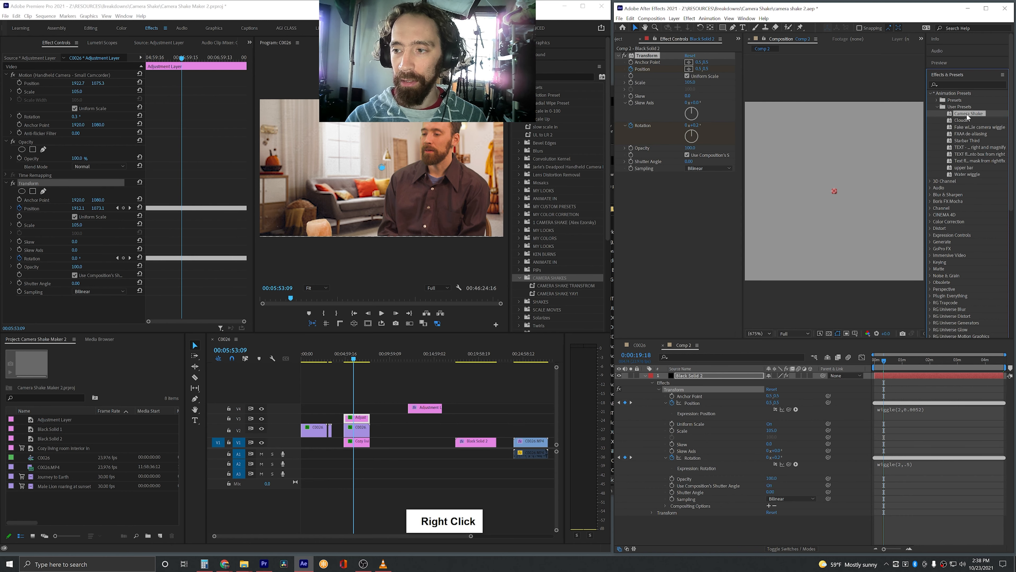
pyautogui.click(1002, 75)
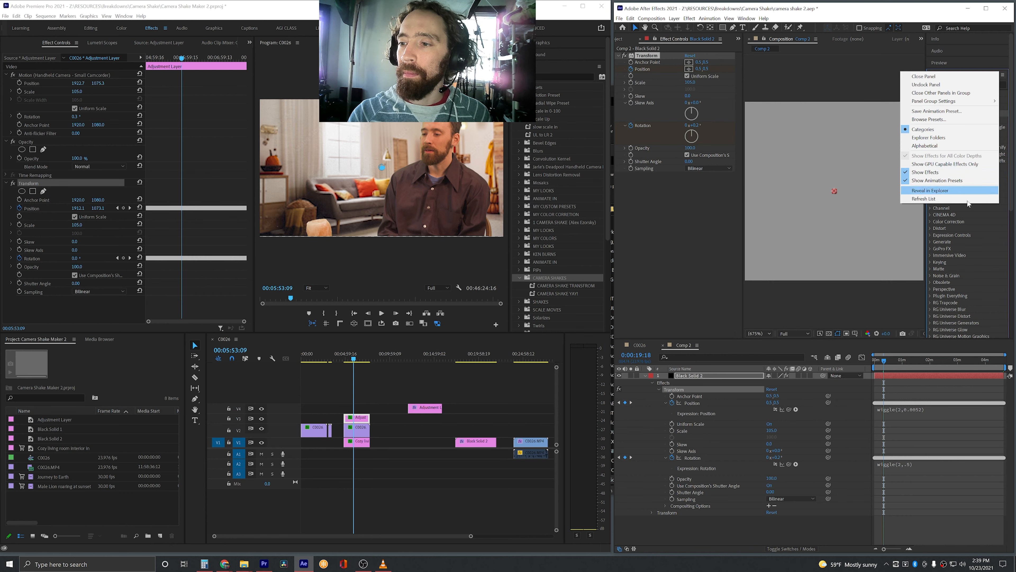
pyautogui.click(916, 389)
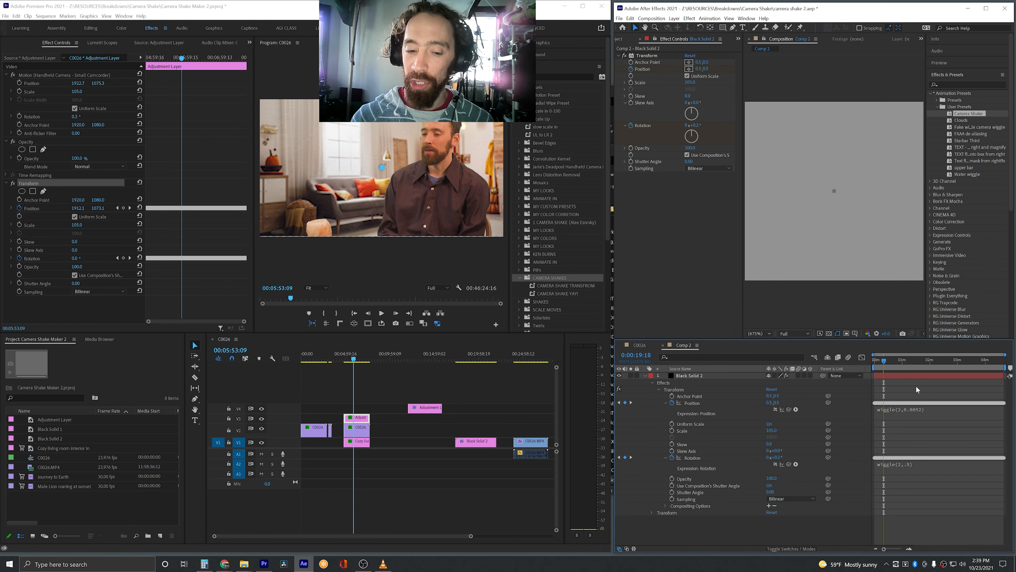
# - Switch to Premiere Pro, search the effects for "lens distortion" and select the Lens Distortion effect under Distort
pyautogui.click(353, 359)
pyautogui.moveTo(355, 361); pyautogui.dragTo(356, 362)
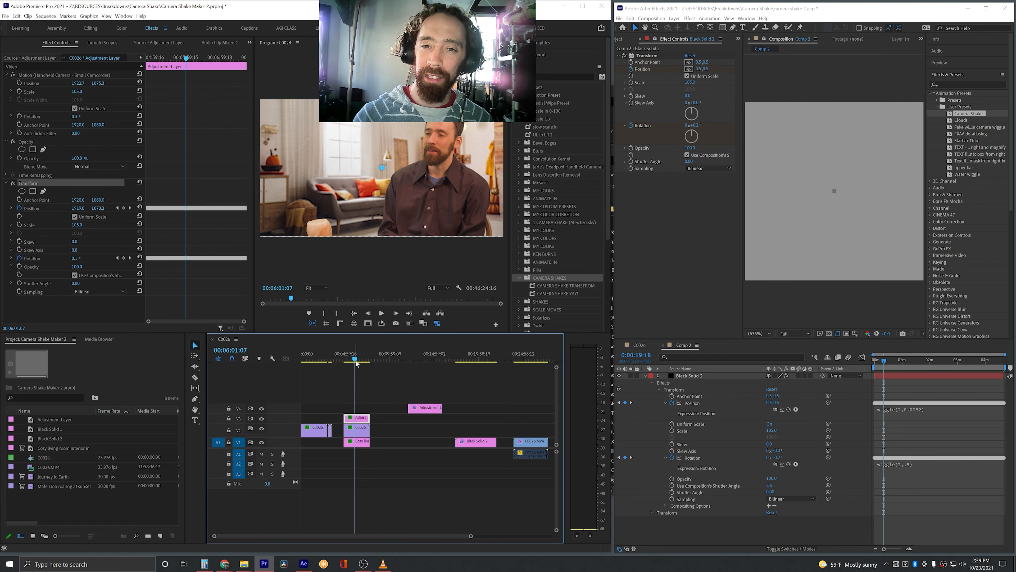
pyautogui.click(568, 76)
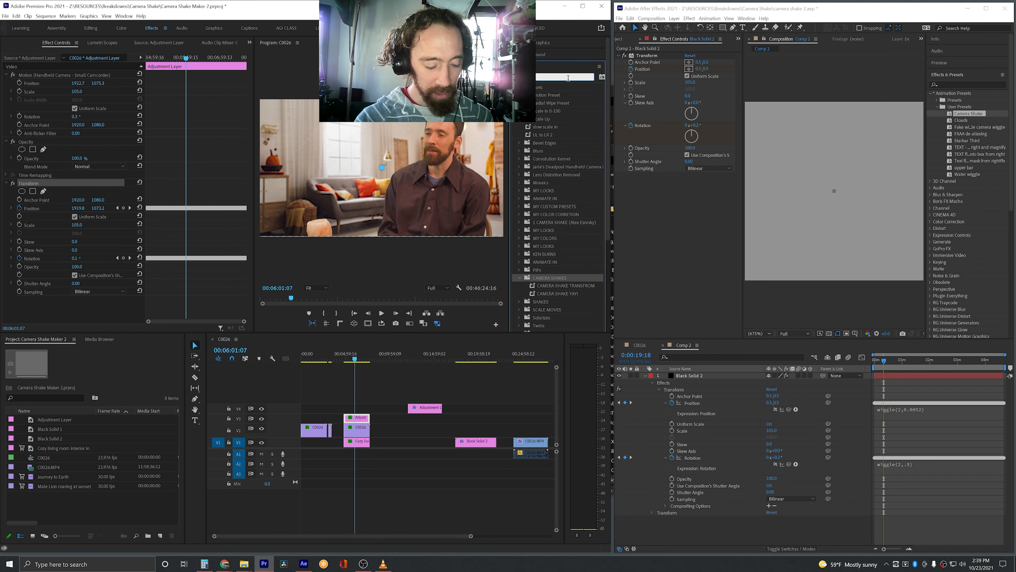
pyautogui.write('s_')
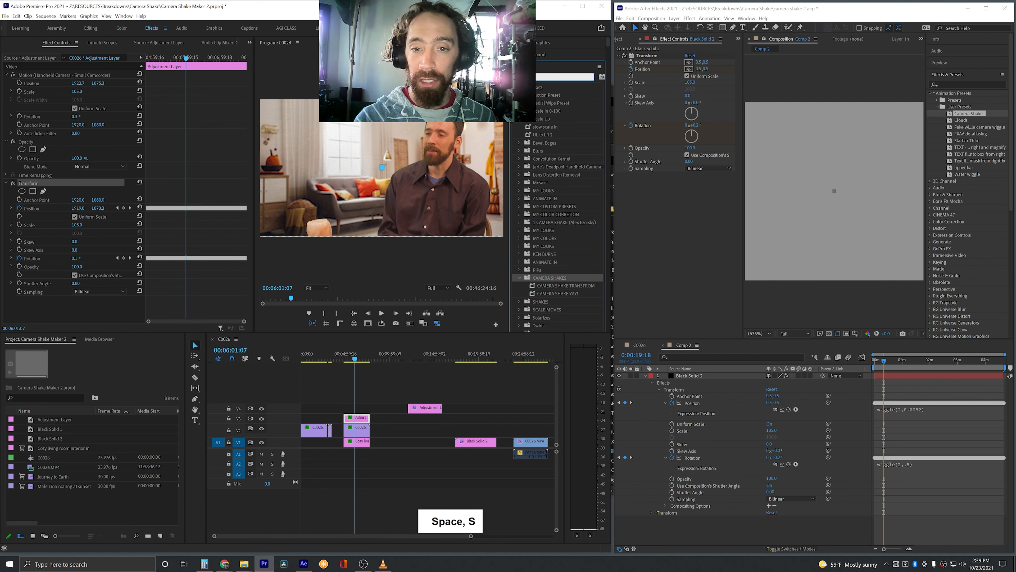
pyautogui.press('BackSpace')
pyautogui.write('n')
pyautogui.press('BackSpace')
pyautogui.press('BackSpace')
pyautogui.write('ns distor')
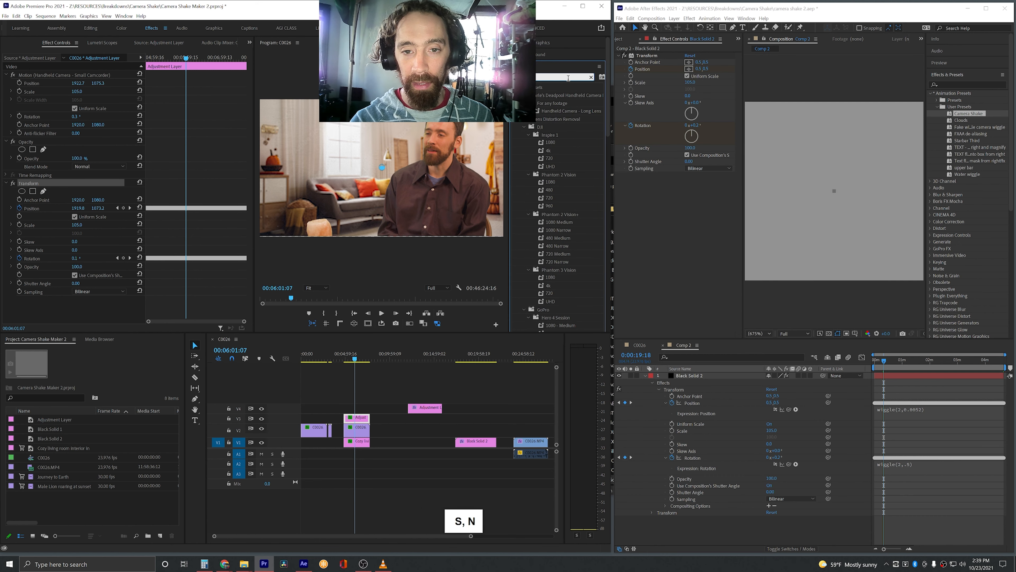
pyautogui.write('tion')
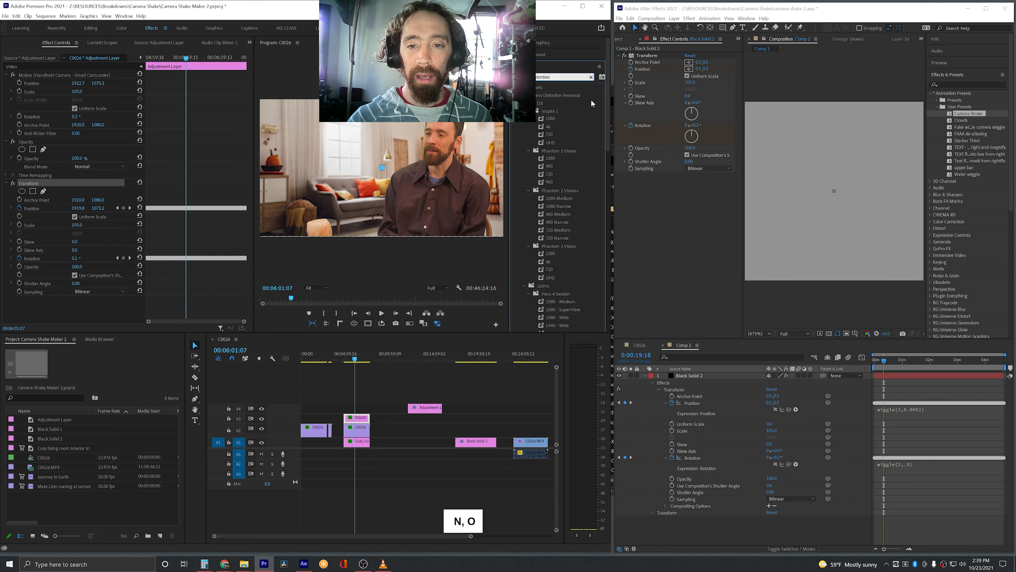
pyautogui.scroll(-10, 598, 275)
pyautogui.scroll(-1, 599, 273)
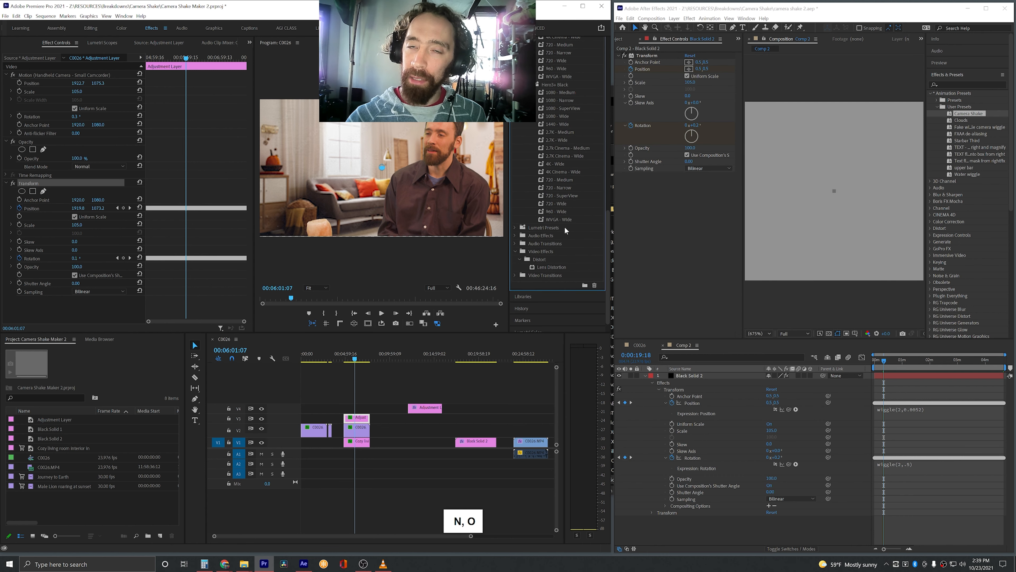
pyautogui.click(550, 268)
# - Place the separate adjustment layer above the camera shake layer over the shot and set its Lens Distortion Curvature to about -15
pyautogui.moveTo(432, 407); pyautogui.dragTo(361, 411)
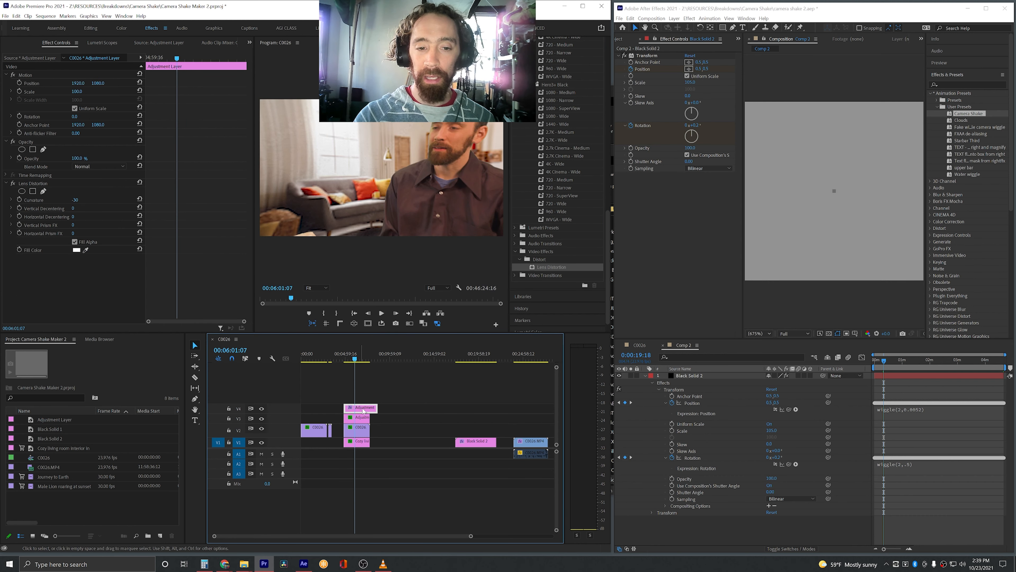
pyautogui.click(43, 185)
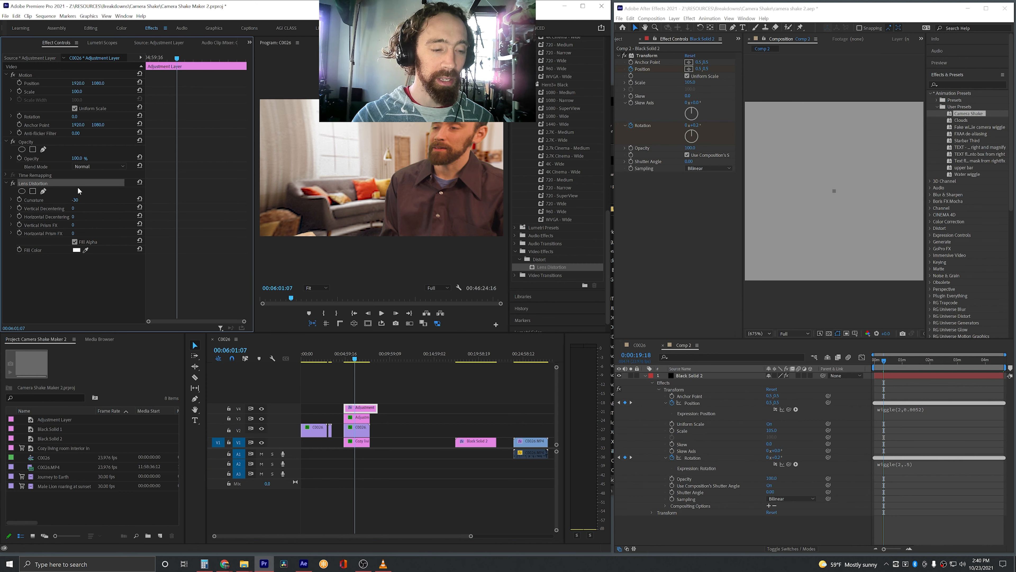
pyautogui.press('BackSpace')
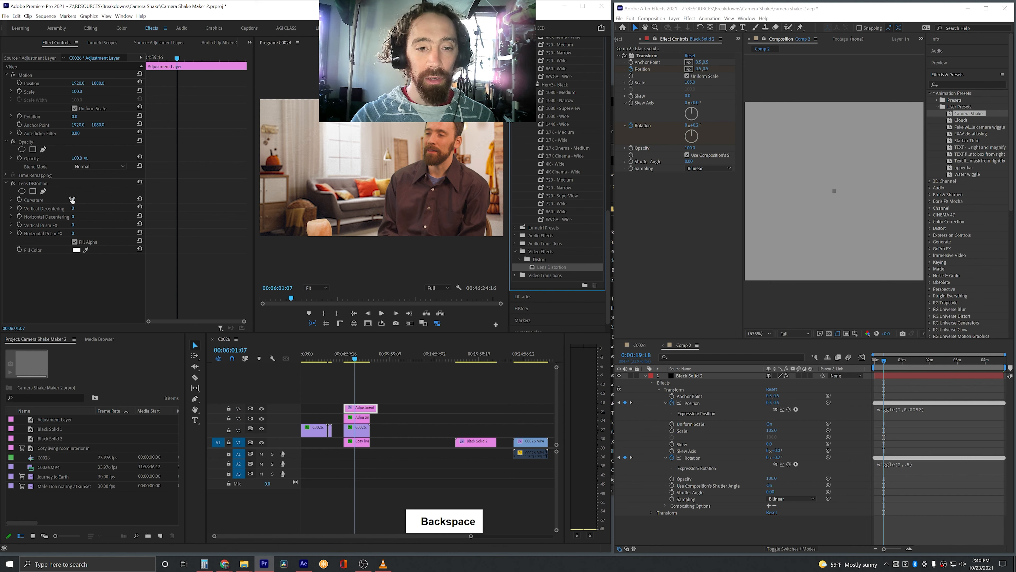
pyautogui.moveTo(72, 200); pyautogui.dragTo(73, 200)
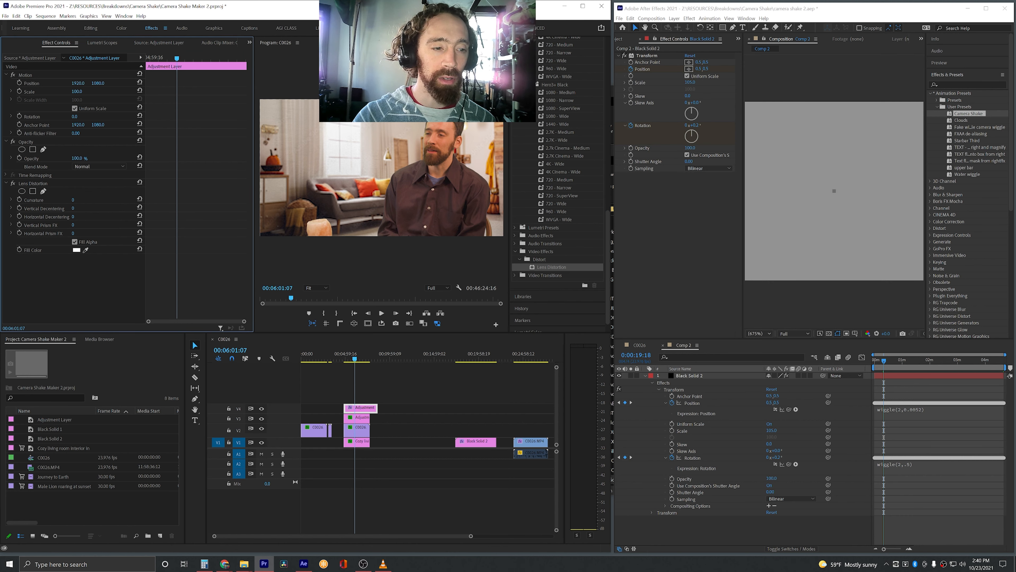
pyautogui.moveTo(73, 199); pyautogui.dragTo(81, 199)
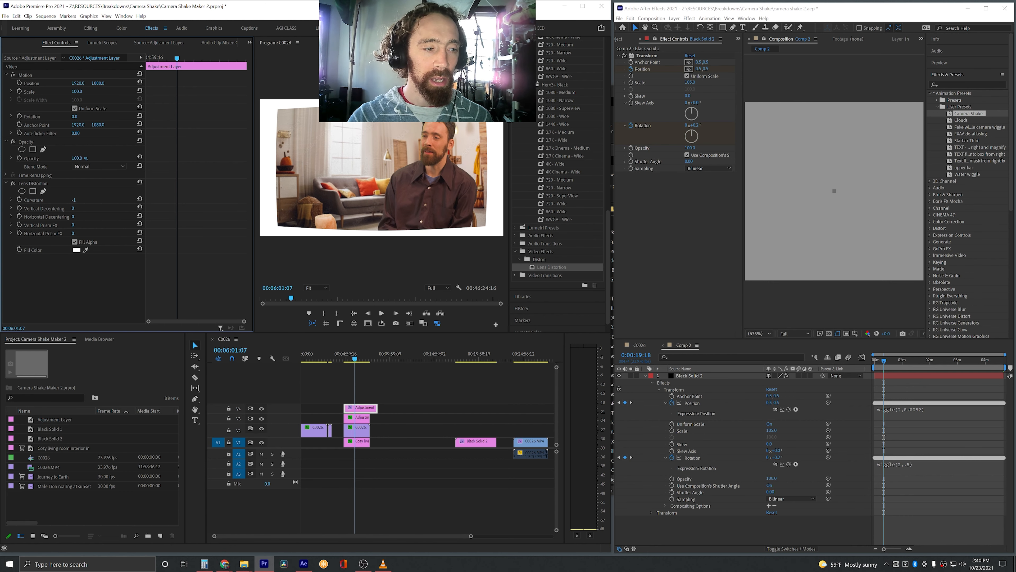
pyautogui.moveTo(74, 200); pyautogui.dragTo(69, 200)
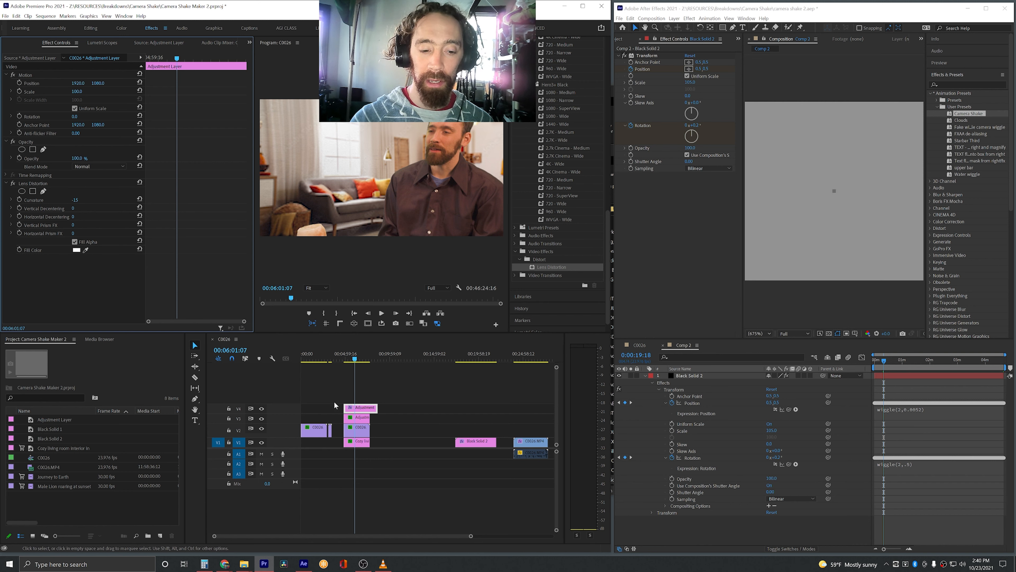
# - Play back the shot from about 00:05:19 to review the lens distortion together with the camera shake
pyautogui.click(357, 417)
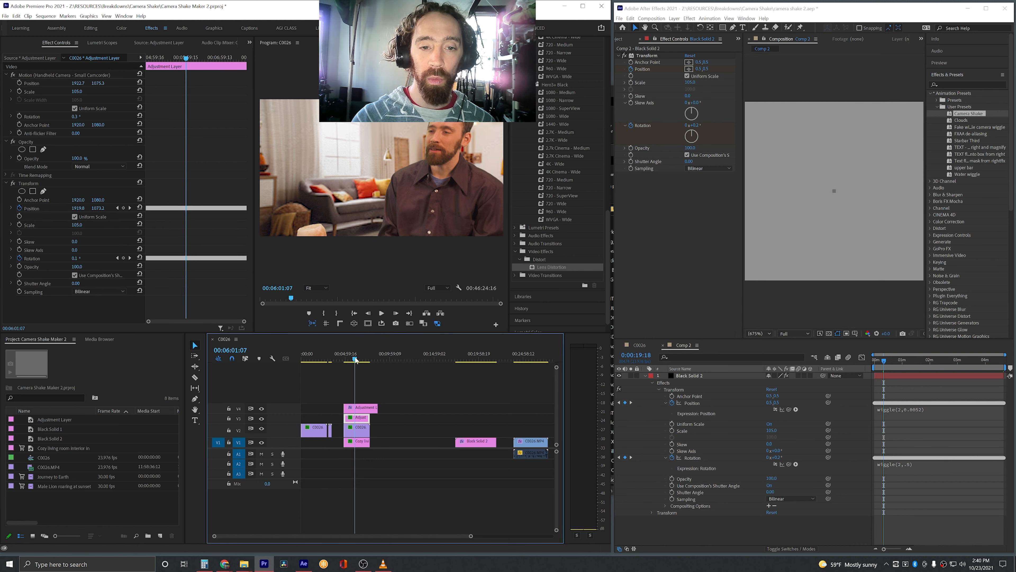
pyautogui.moveTo(355, 359); pyautogui.dragTo(349, 359)
pyautogui.press('space')
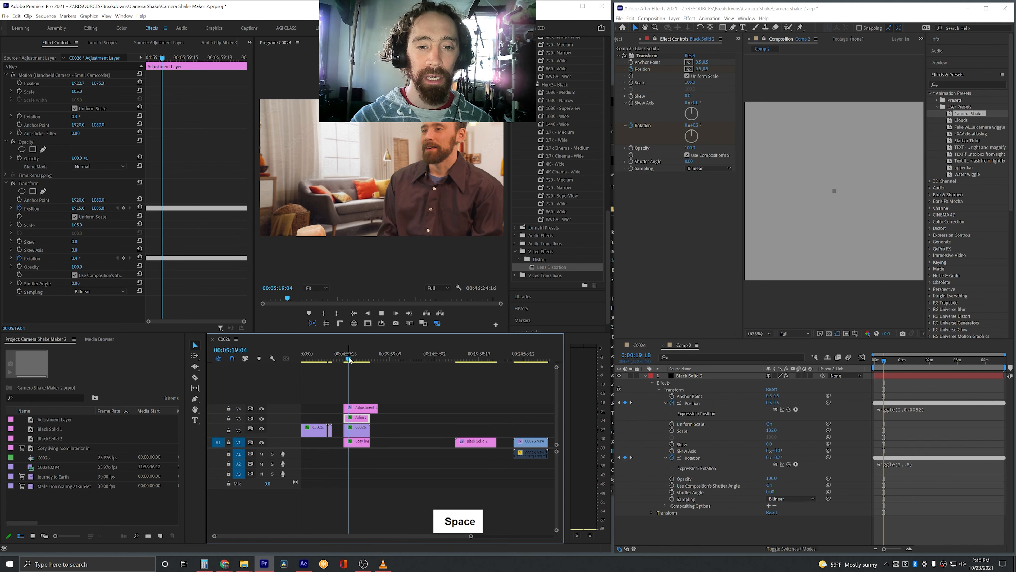
pyautogui.press('space')
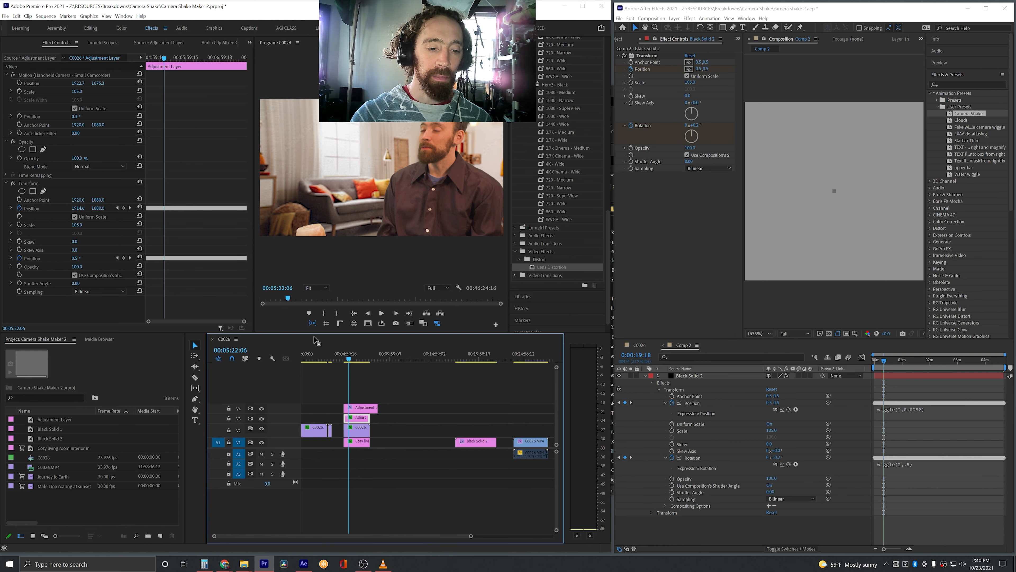
# - Copy the camera shake layer's Transform effect and move the Lens Distortion adjustment layer past the end of the shot on V4
pyautogui.click(38, 185)
pyautogui.hotkey('ctrl', 'c')
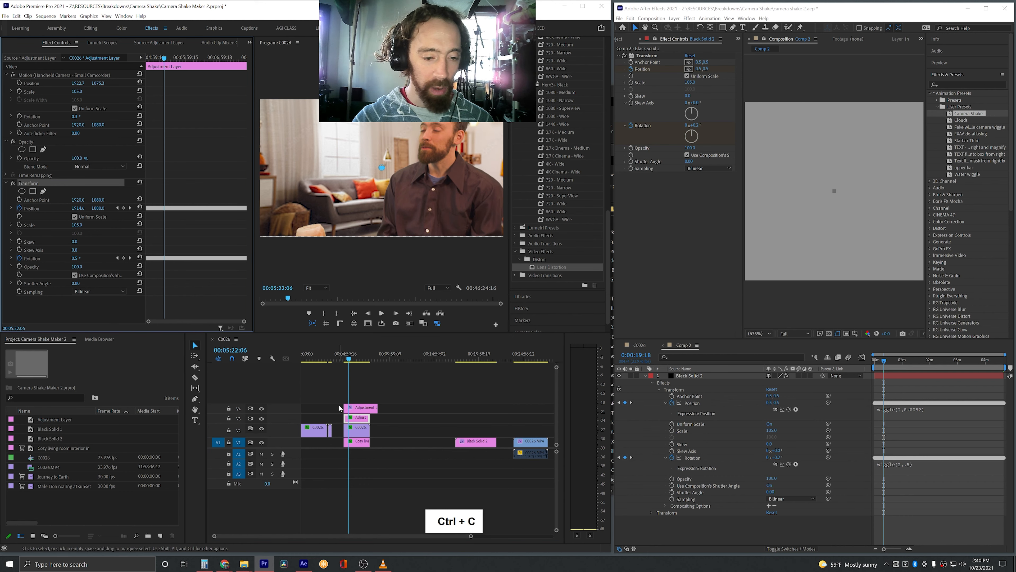
pyautogui.moveTo(347, 407); pyautogui.dragTo(382, 408)
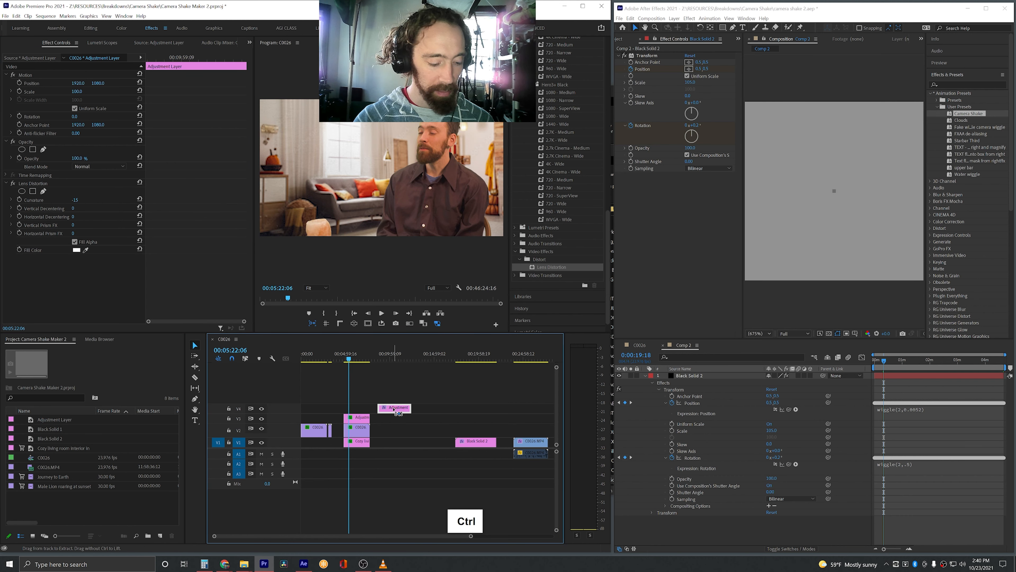
pyautogui.click(366, 416)
pyautogui.hotkey('ctrl', 'v')
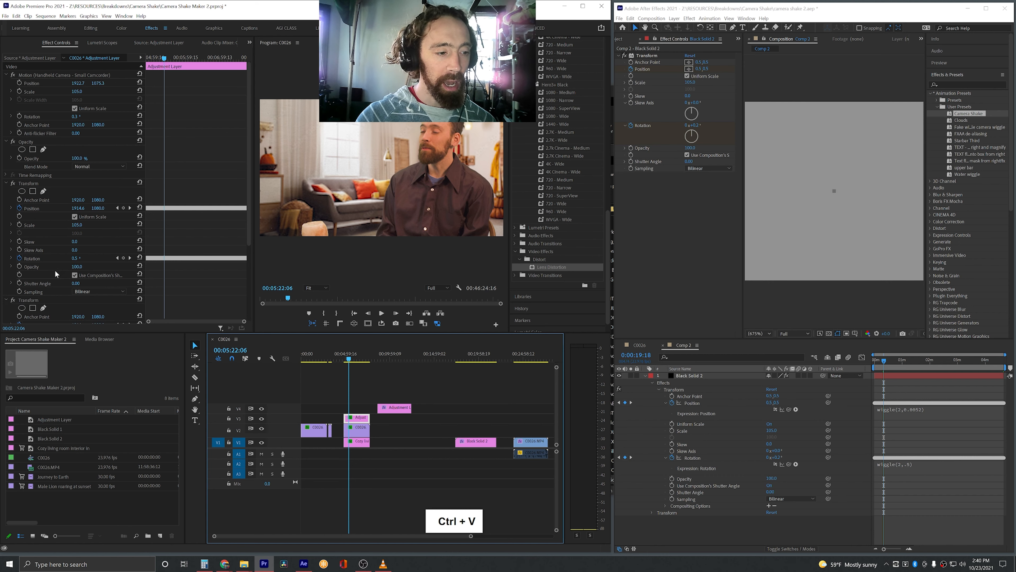
pyautogui.scroll(-3, 56, 274)
pyautogui.hotkey('ctrl', 'x')
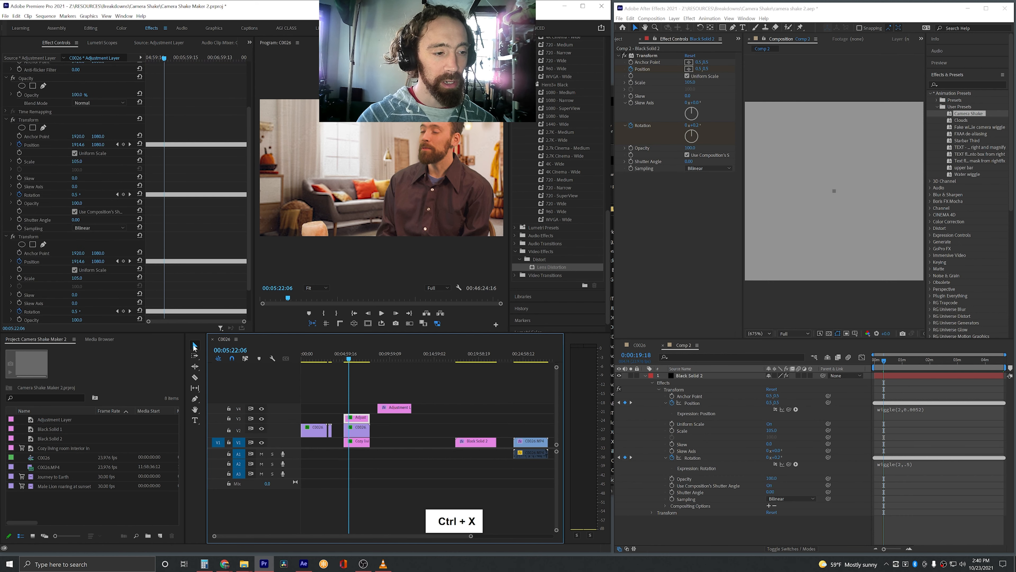
pyautogui.click(380, 427)
pyautogui.hotkey('ctrl', 'z')
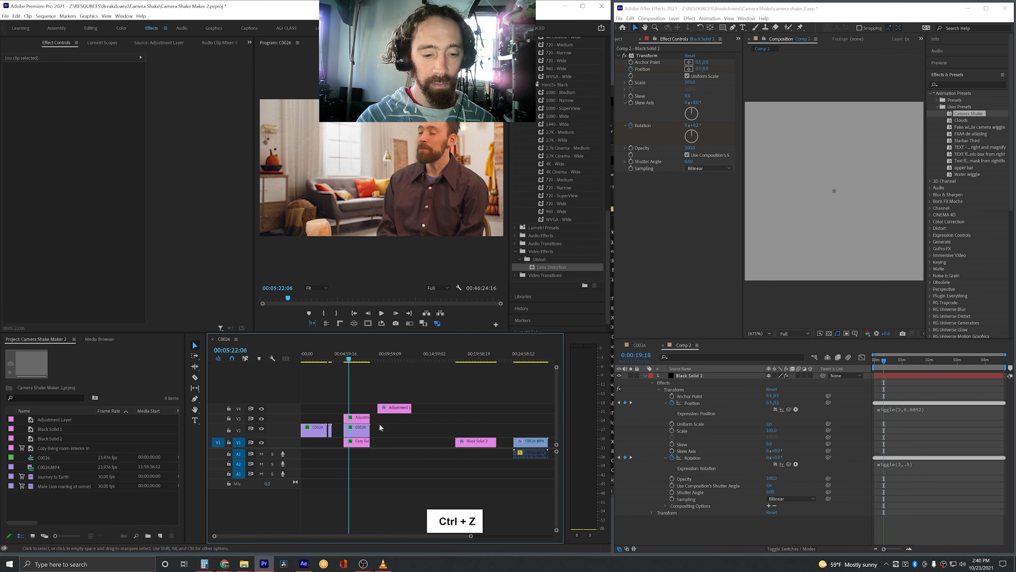
pyautogui.hotkey('ctrl', 'z')
pyautogui.hotkey('ctrl', 'shift', 'z')
# - Copy the Lens Distortion effect from the moved adjustment layer onto the camera shake adjustment layer, after its Transform effect
pyautogui.click(394, 408)
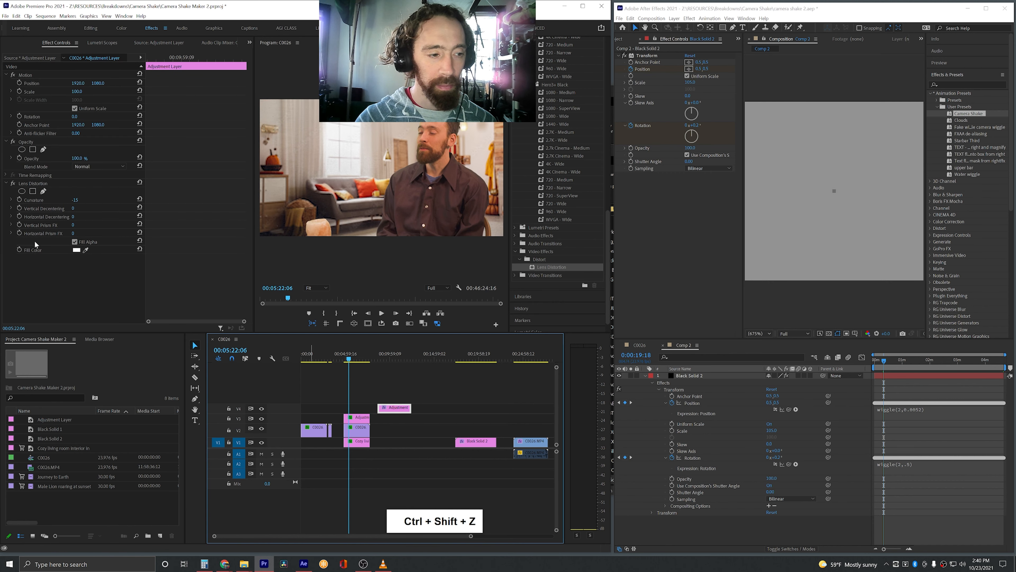
pyautogui.click(34, 184)
pyautogui.hotkey('ctrl', 'c')
pyautogui.click(361, 418)
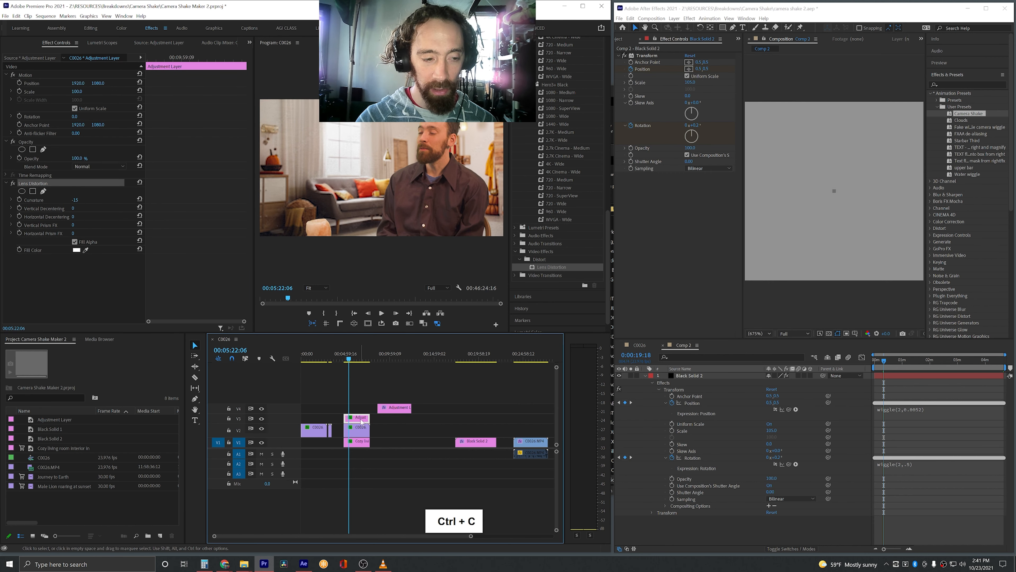
pyautogui.hotkey('ctrl', 'v')
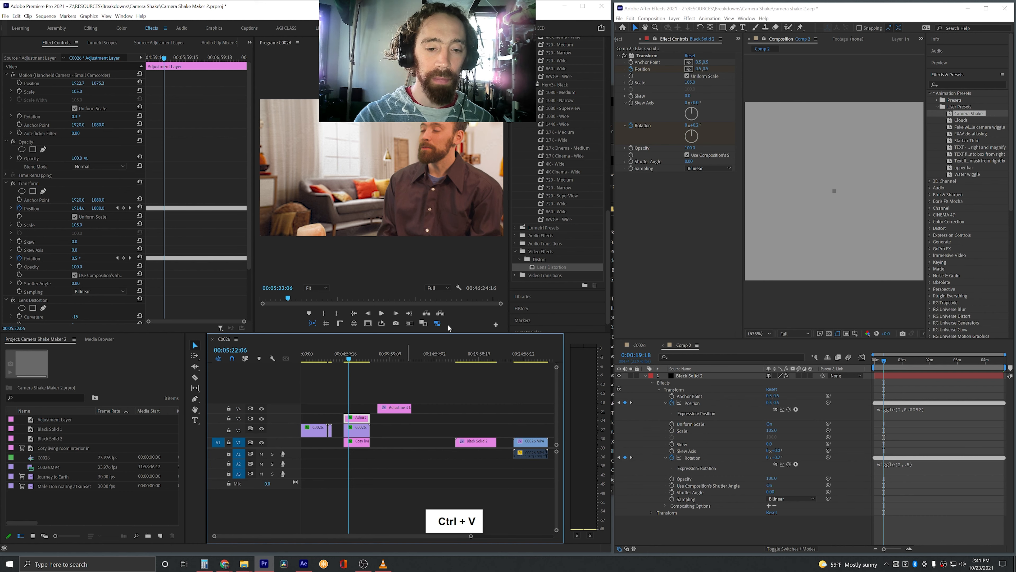
# - Search the effects for "grid", apply Grid to the C0026.MP4 clip and disable the background clip beneath it
pyautogui.scroll(3, 547, 162)
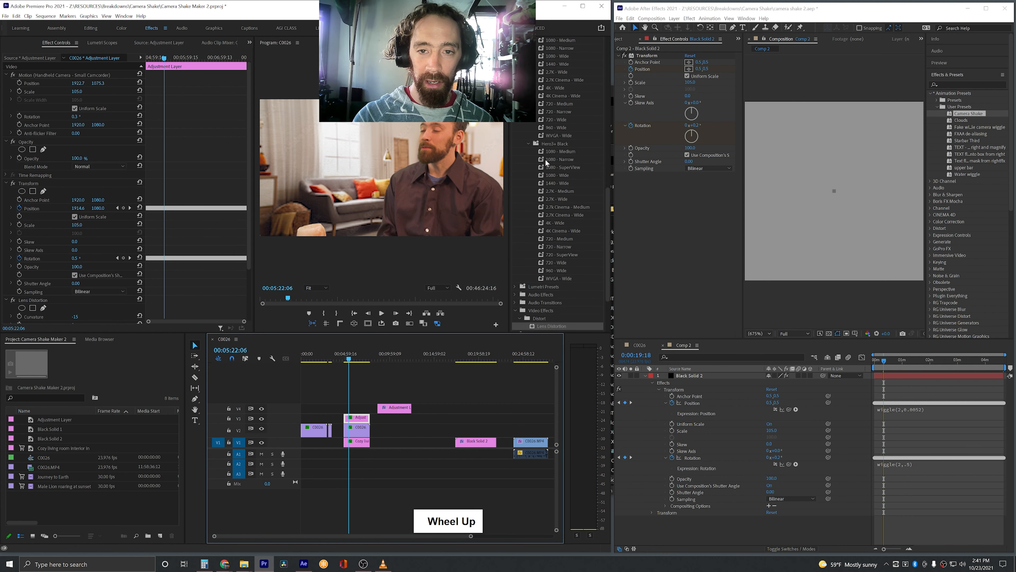
pyautogui.scroll(8, 602, 112)
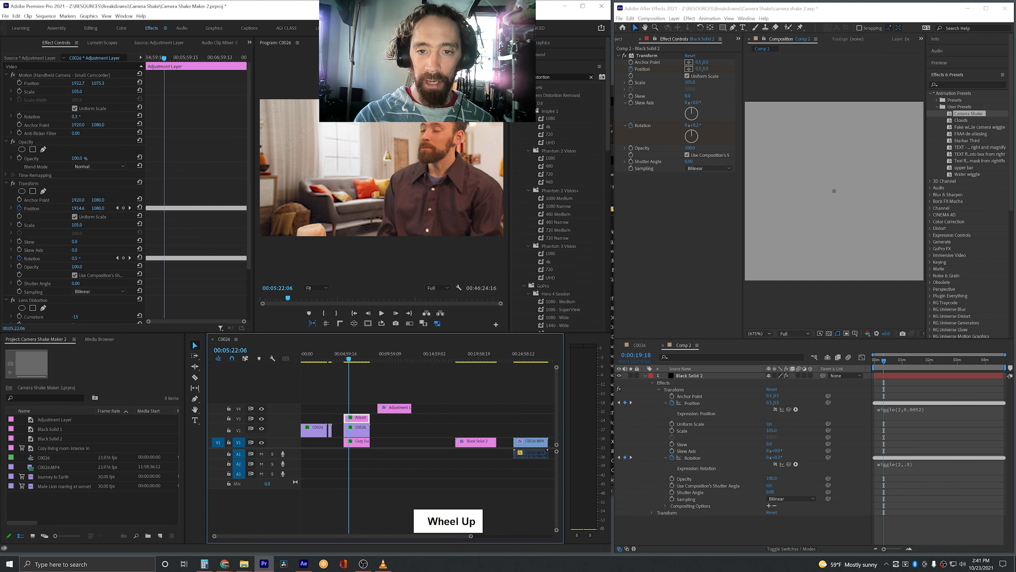
pyautogui.click(558, 77)
pyautogui.write('grid')
pyautogui.press('BackSpace')
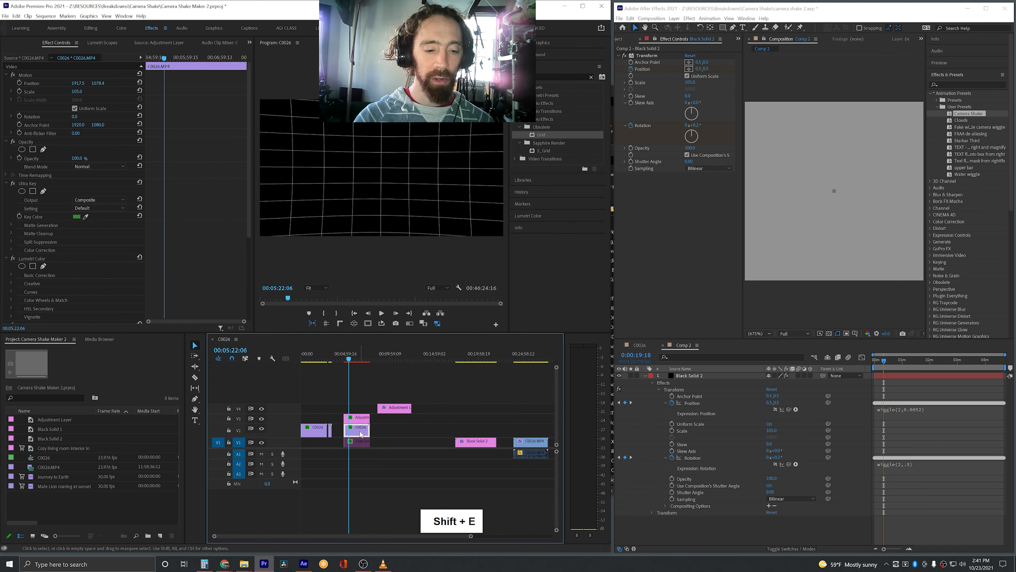
# - Shift the camera shake layer's Transform Position X to about 2355 and remove Lens Distortion from that layer
pyautogui.click(359, 417)
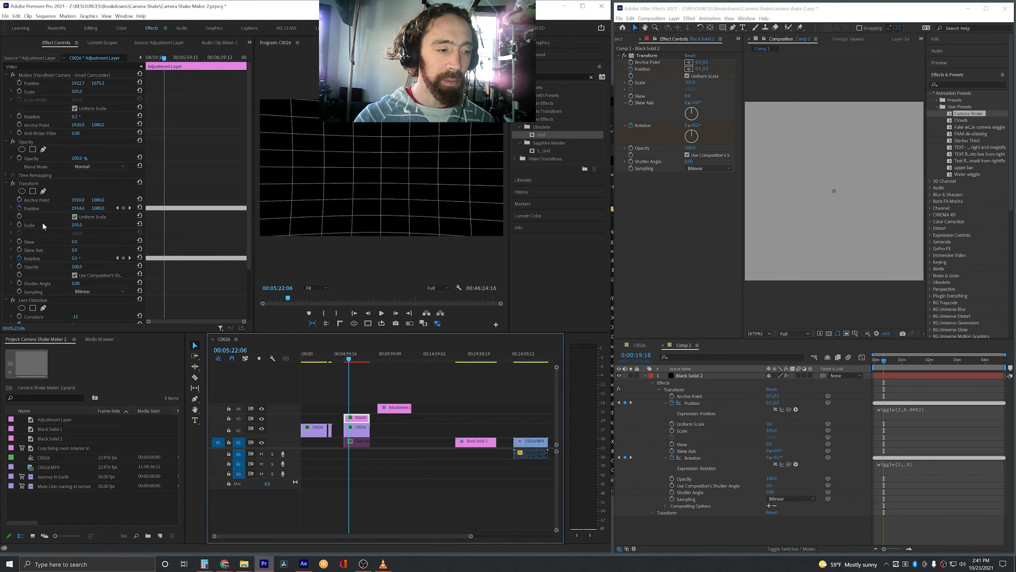
pyautogui.scroll(-4, 29, 259)
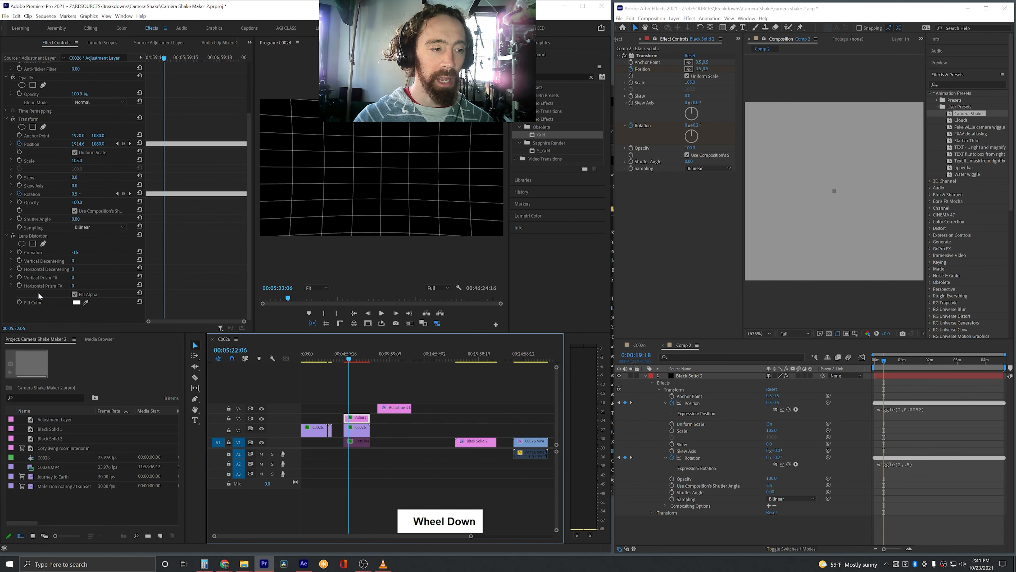
pyautogui.click(36, 236)
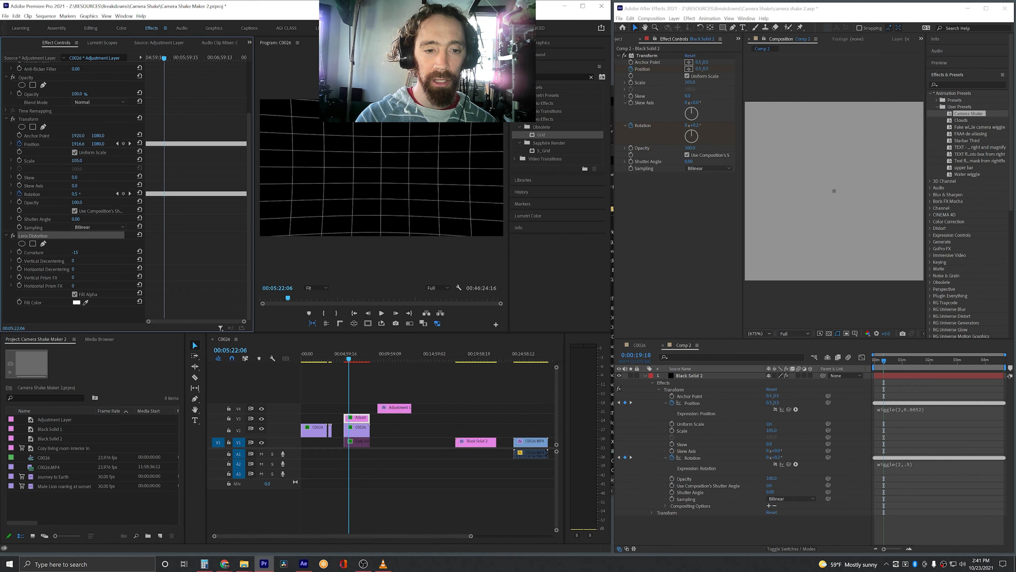
pyautogui.moveTo(78, 143); pyautogui.dragTo(224, 144)
pyautogui.press('BackSpace')
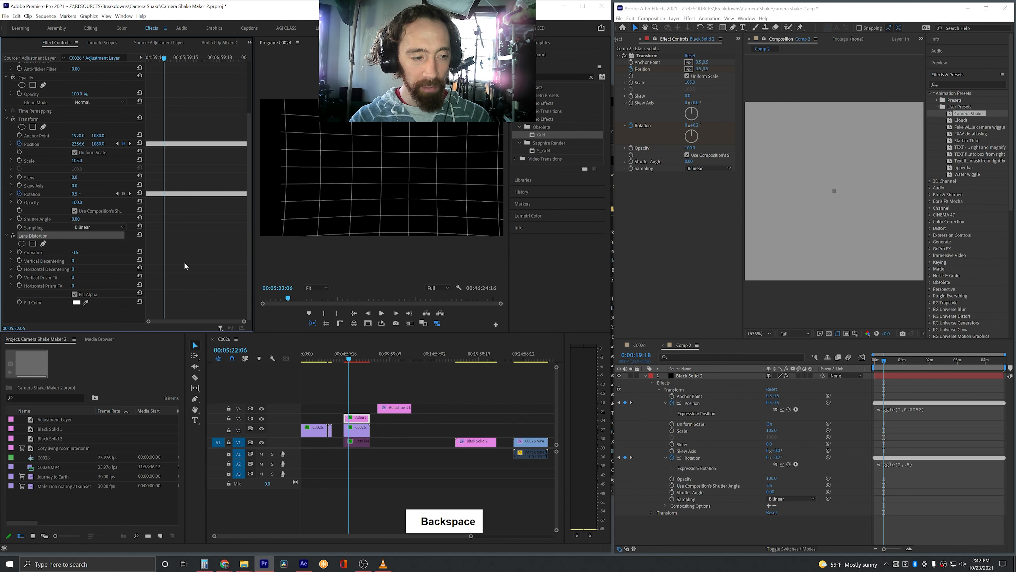
# - Move the Lens Distortion adjustment layer back over the shot and set the camera shake layer's Transform Position X to about 2137
pyautogui.click(405, 411)
pyautogui.moveTo(405, 411); pyautogui.dragTo(370, 409)
pyautogui.click(361, 418)
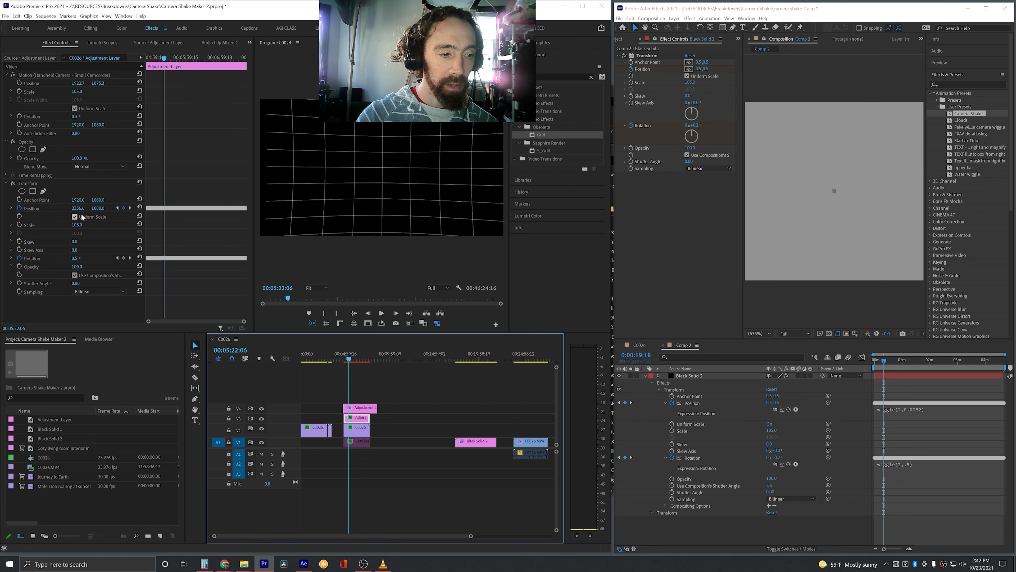
pyautogui.moveTo(78, 208); pyautogui.dragTo(83, 208)
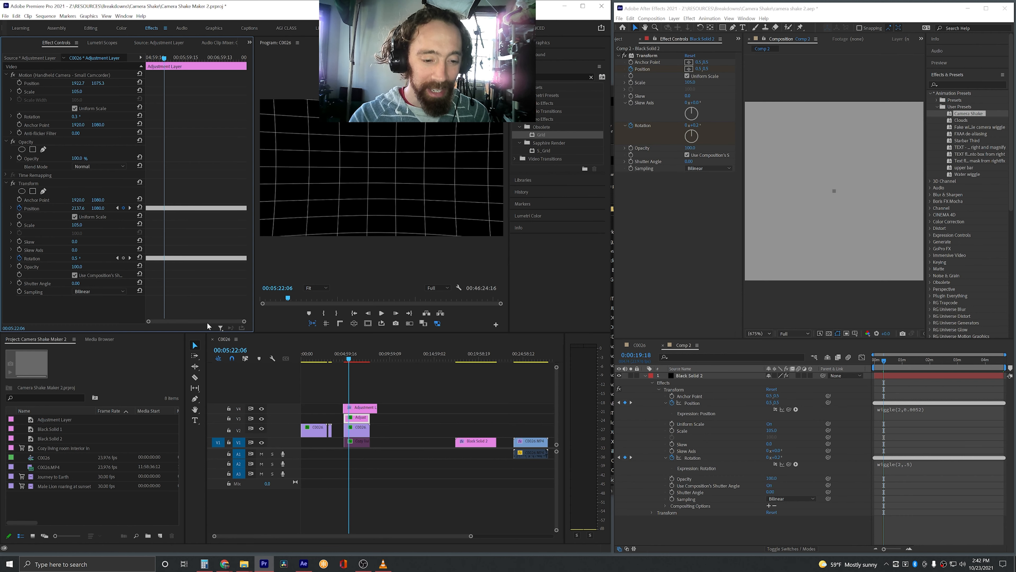
# - Turn off the Grid effect on the C0026.MP4 clip and re-enable the living room background clip beneath it
pyautogui.click(359, 430)
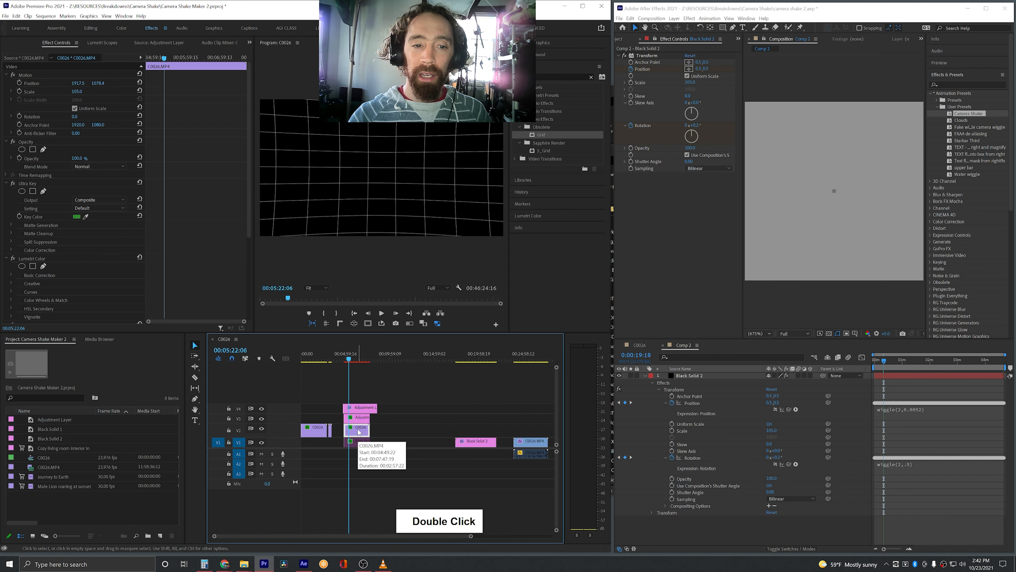
pyautogui.click(555, 76)
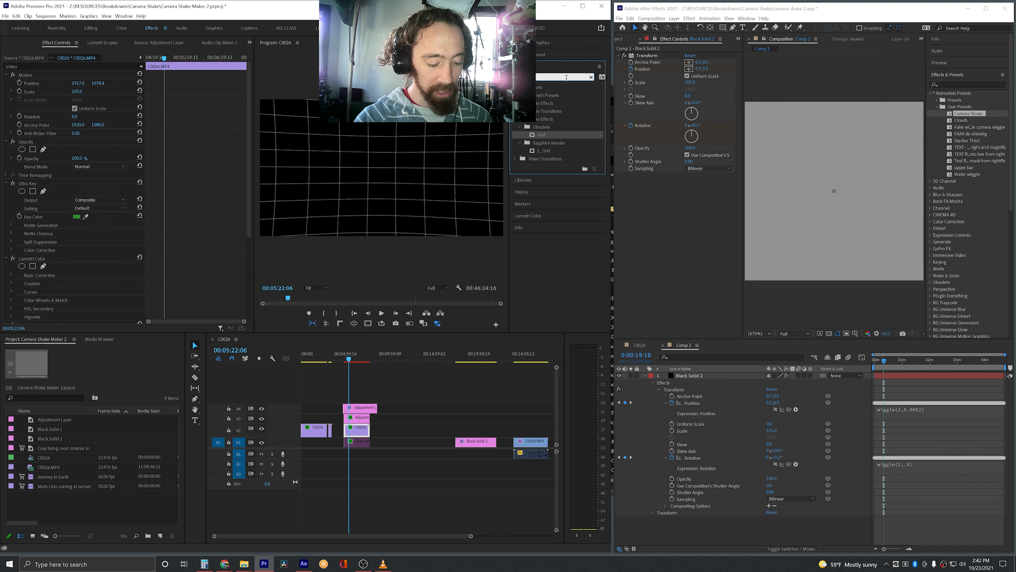
pyautogui.click(357, 443)
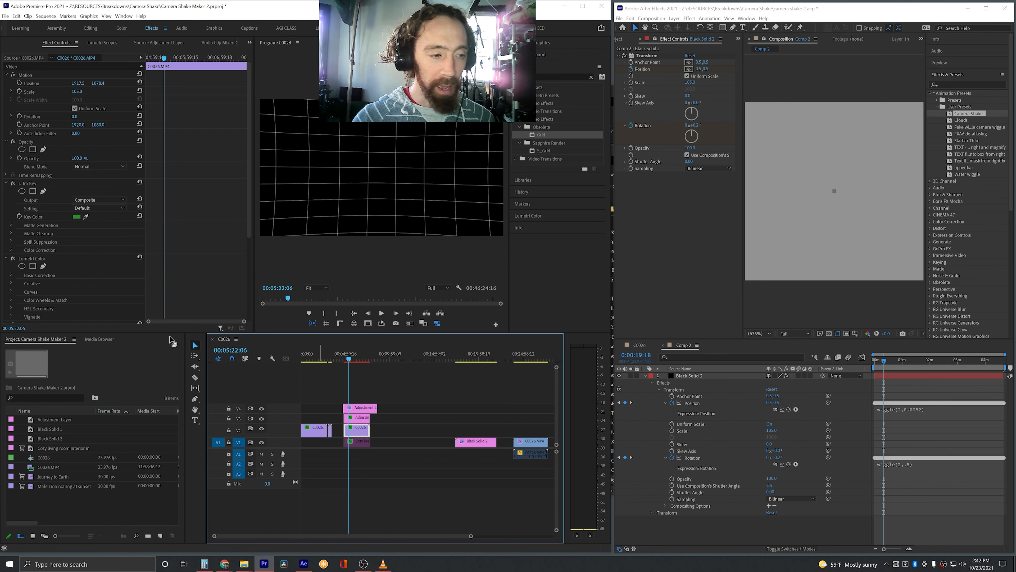
pyautogui.scroll(-3, 26, 264)
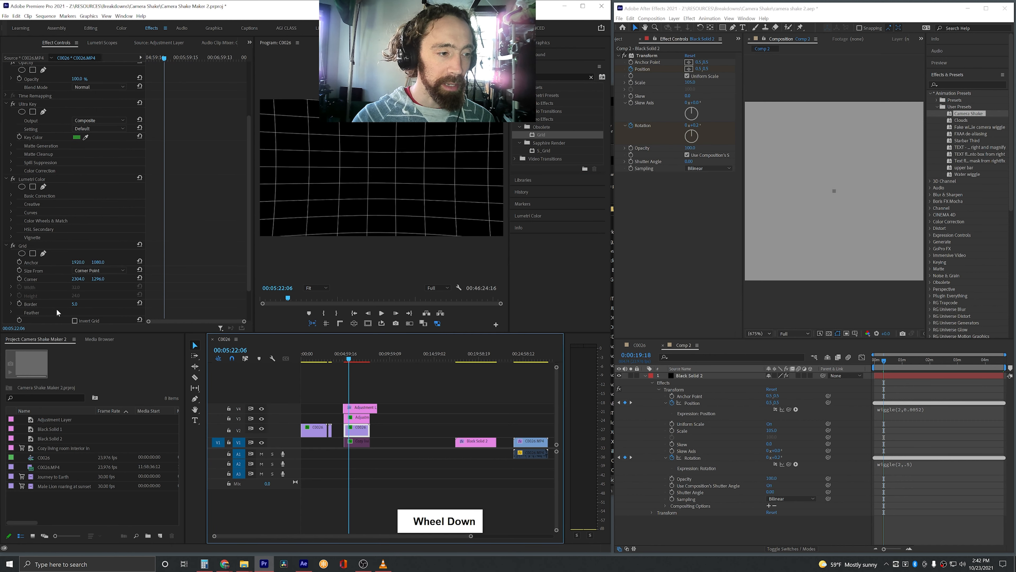
pyautogui.click(13, 245)
pyautogui.click(357, 443)
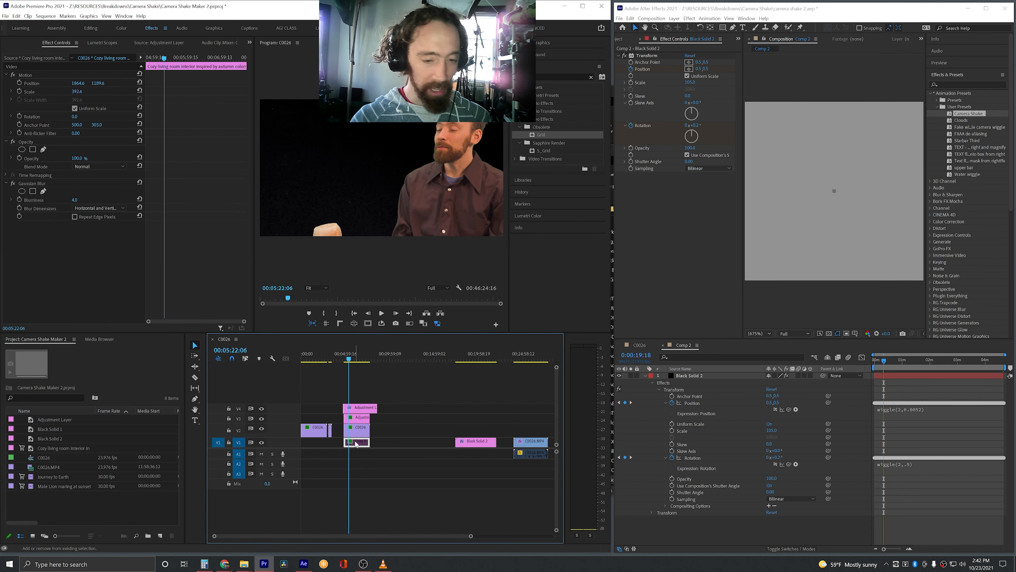
pyautogui.hotkey('shift', 'e')
# - Search the effects for Lens Distortion and apply it to the camera shake adjustment layer, after its Transform effect
pyautogui.click(547, 75)
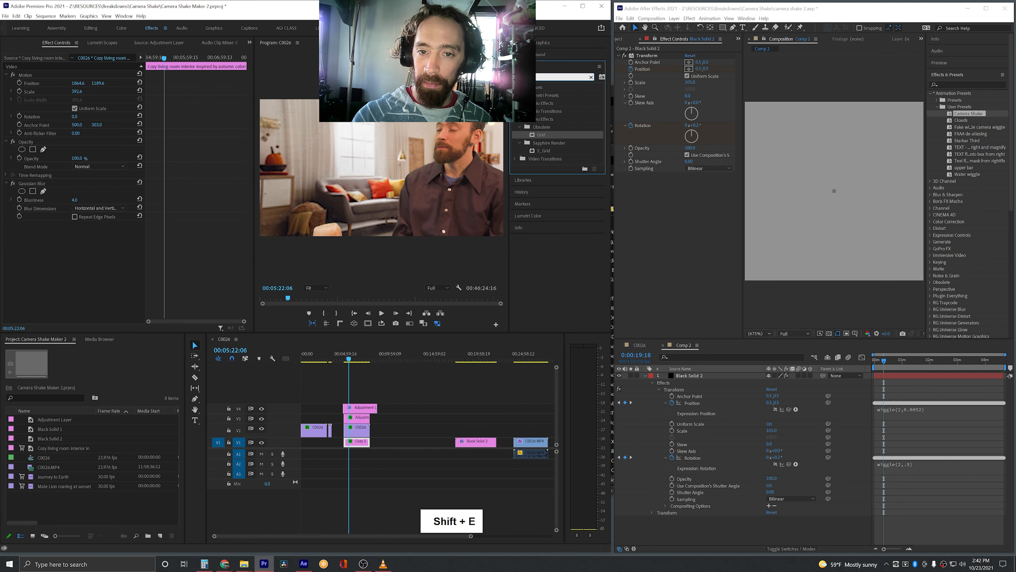
pyautogui.write('lens')
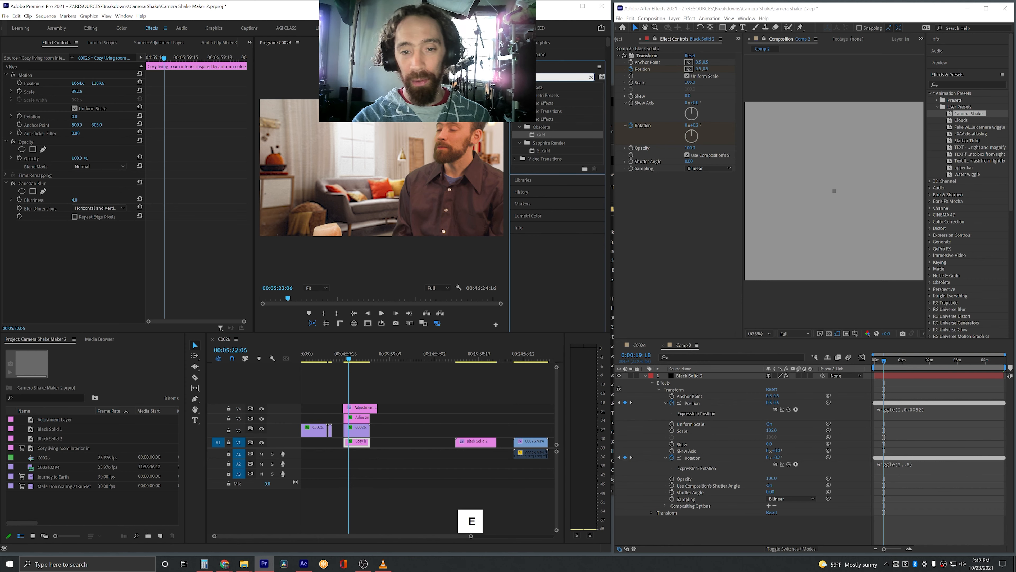
pyautogui.write(' disto')
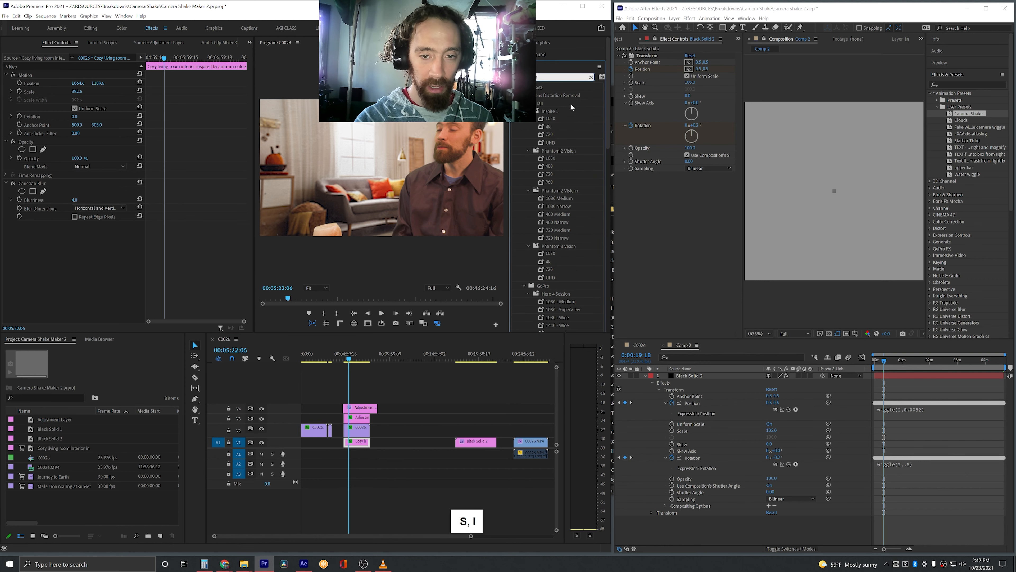
pyautogui.moveTo(608, 120); pyautogui.dragTo(604, 298)
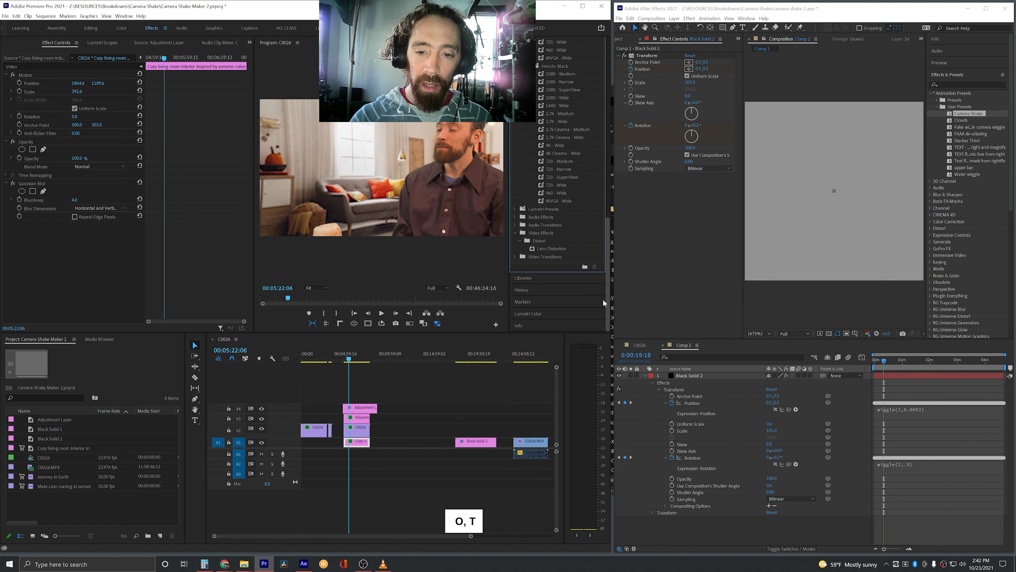
pyautogui.moveTo(524, 248); pyautogui.dragTo(366, 419)
pyautogui.scroll(-4, 49, 256)
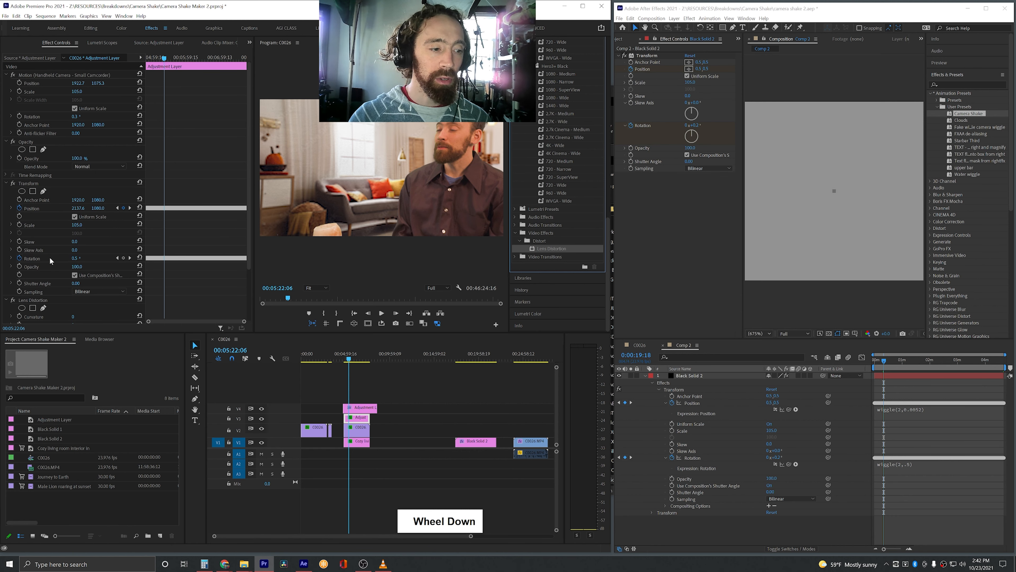
# - Set the Lens Distortion Curvature on the uppermost adjustment layer to -30
pyautogui.click(355, 406)
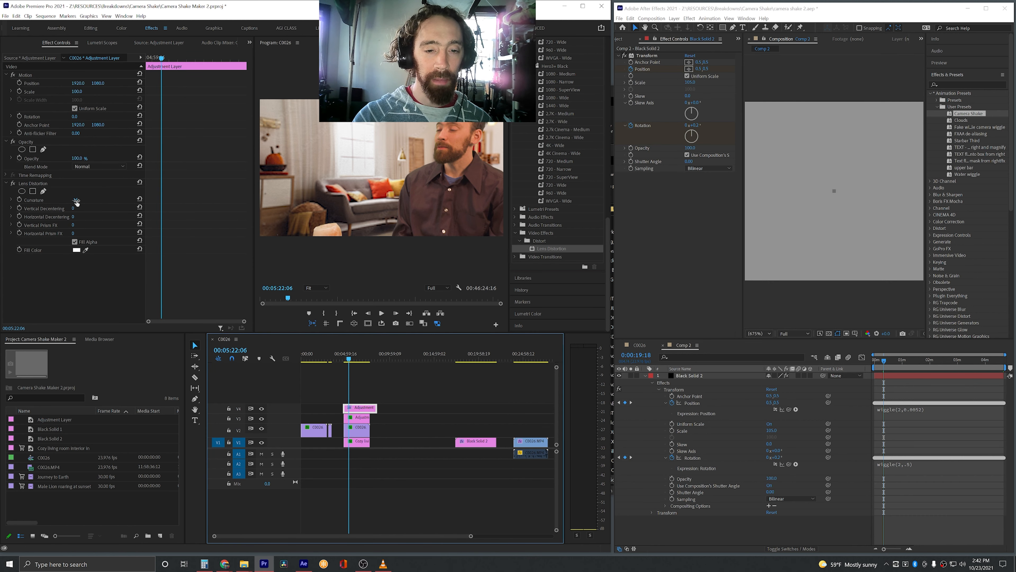
pyautogui.click(75, 200)
pyautogui.press('BackSpace')
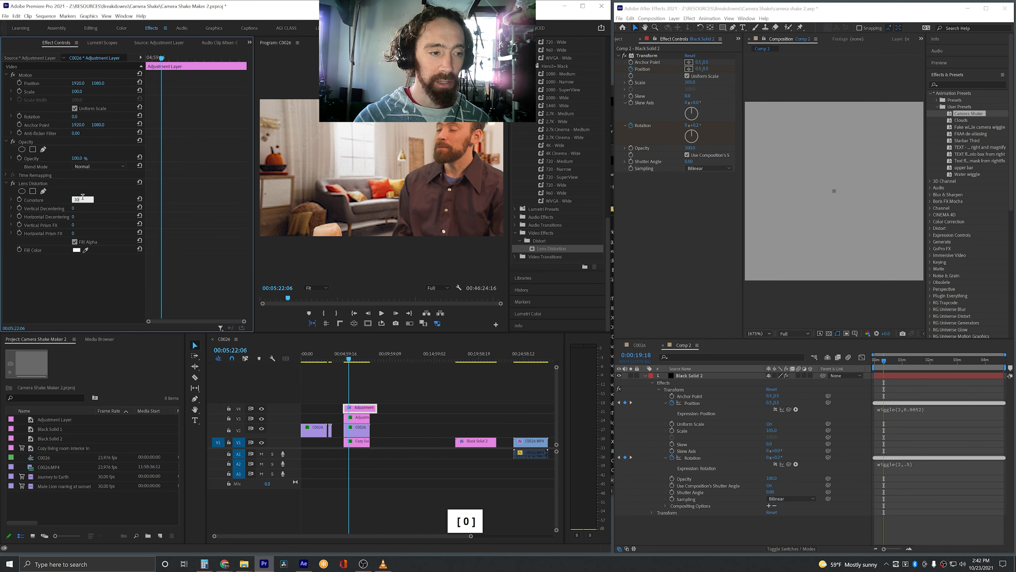
pyautogui.write('-30')
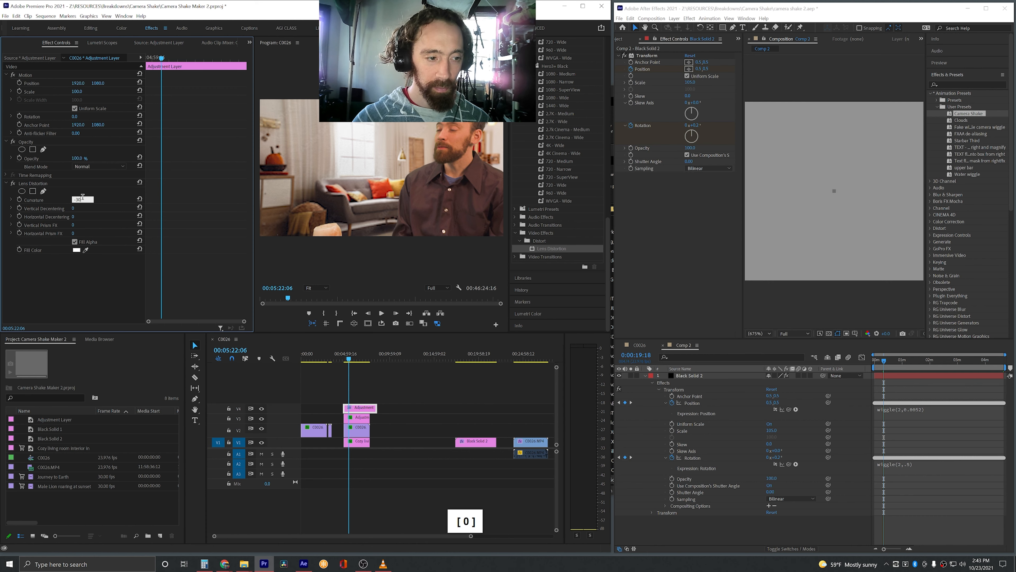
pyautogui.press('Return')
# - Set the camera shake layer's Lens Distortion Curvature to 30 and shift its Transform Position X to about 2040
pyautogui.click(357, 417)
pyautogui.scroll(-3, 44, 294)
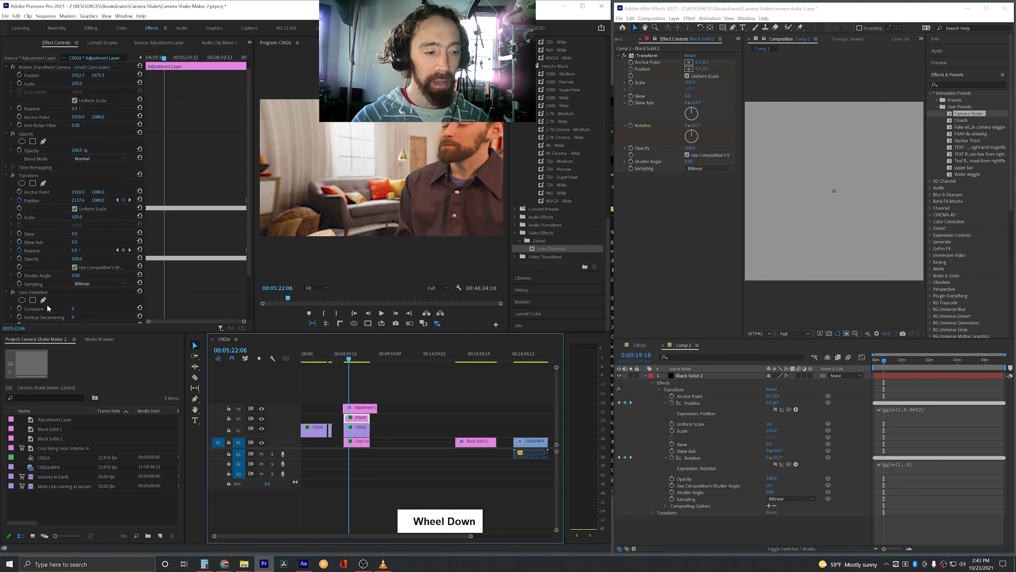
pyautogui.click(74, 252)
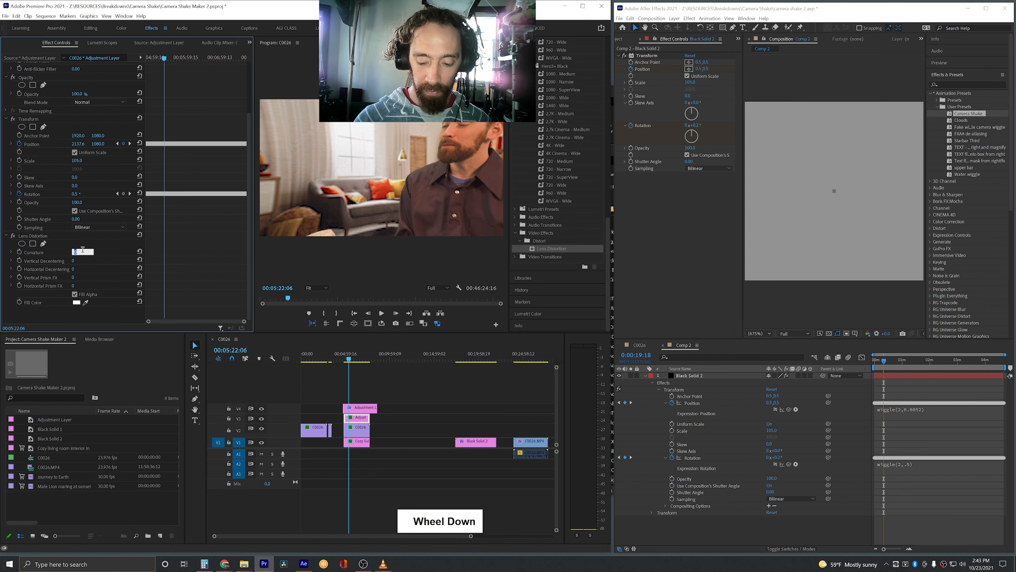
pyautogui.write('30')
pyautogui.press('Return')
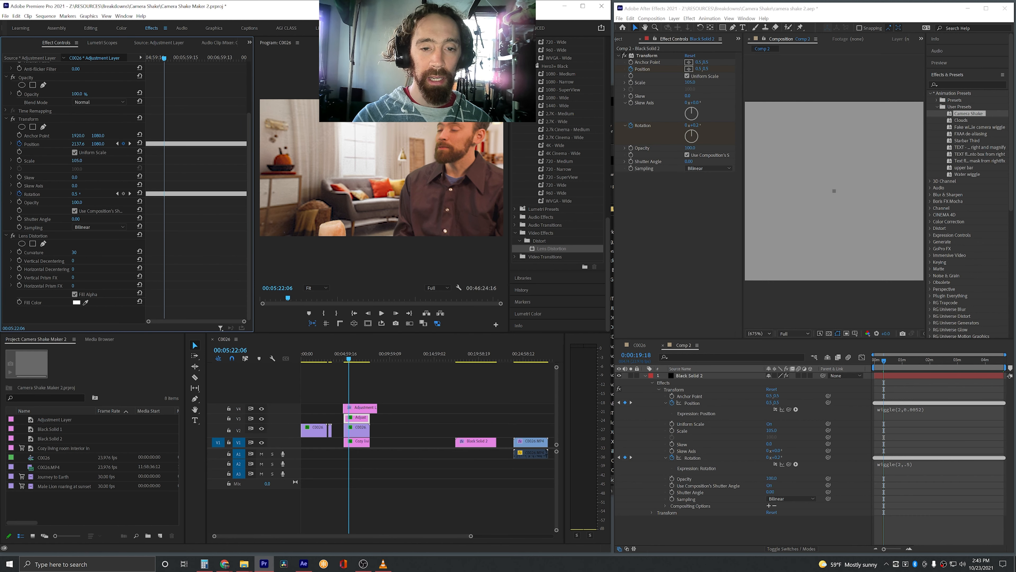
pyautogui.moveTo(79, 143); pyautogui.dragTo(26, 144)
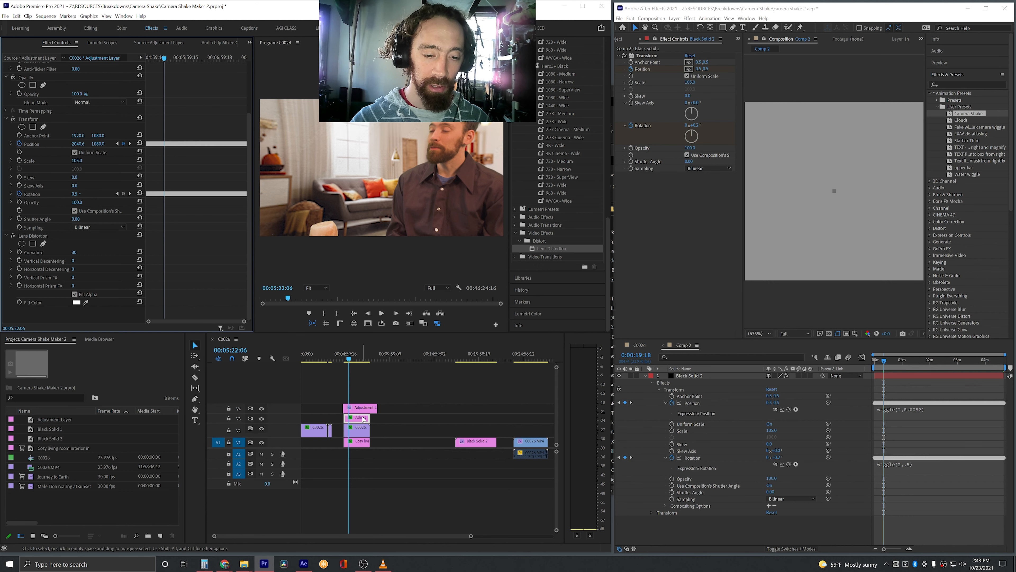
# - Save the uppermost adjustment layer's Lens Distortion as a preset named "wide angle shake distort (put on higher adjustment layer)", type Scale
pyautogui.click(361, 407)
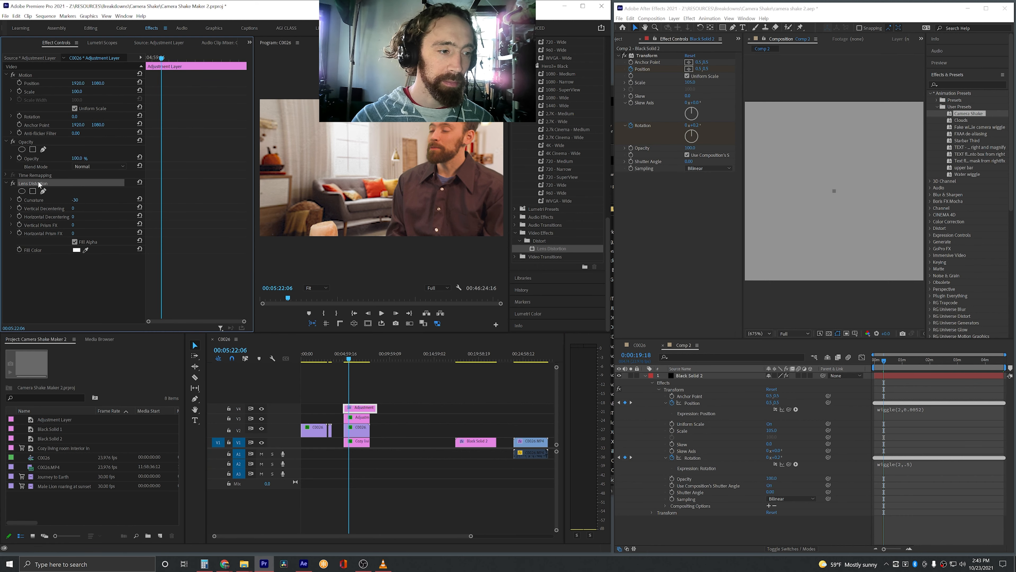
pyautogui.rightClick(42, 183)
pyautogui.click(66, 193)
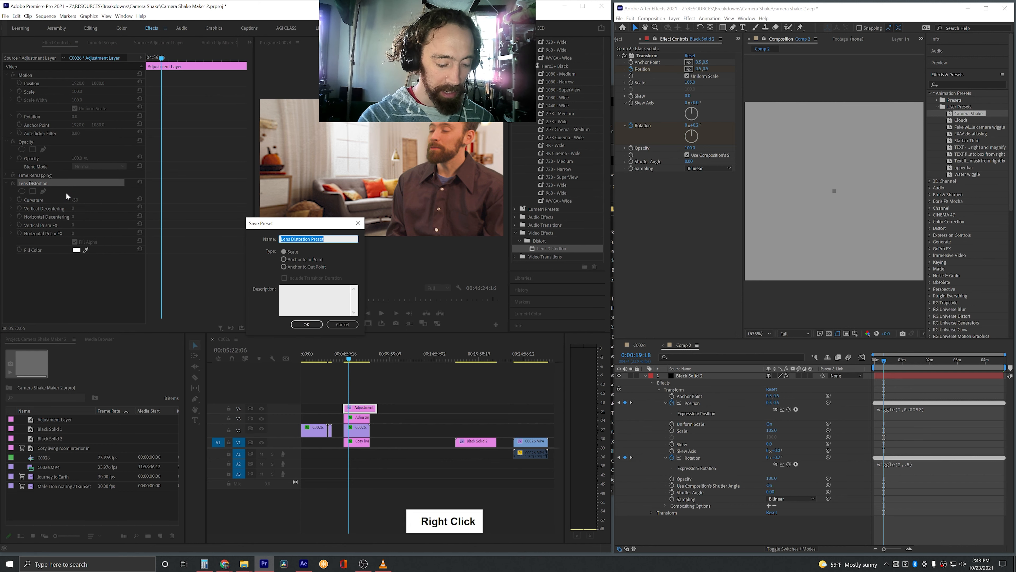
pyautogui.write('wide')
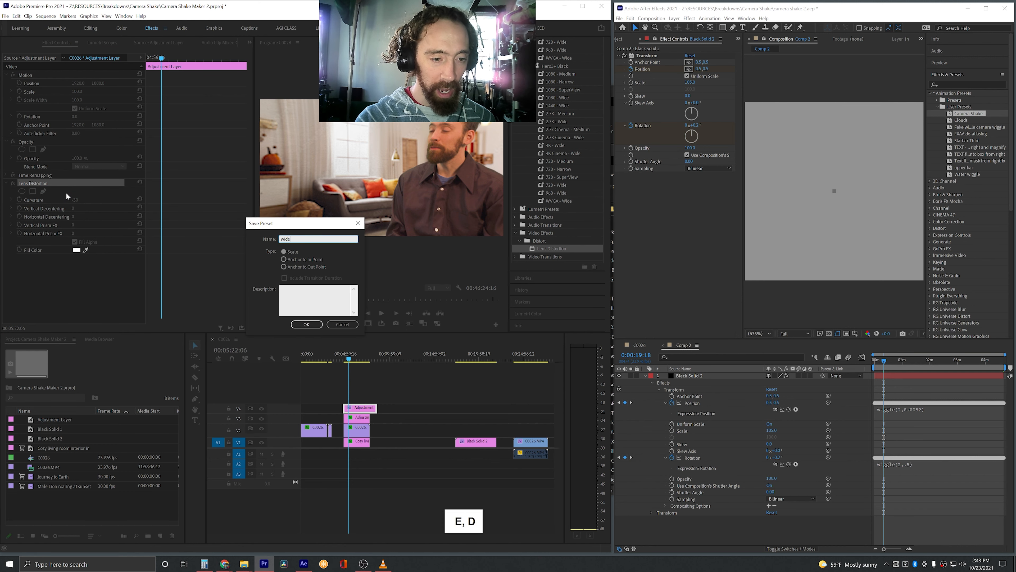
pyautogui.write(' angle shak')
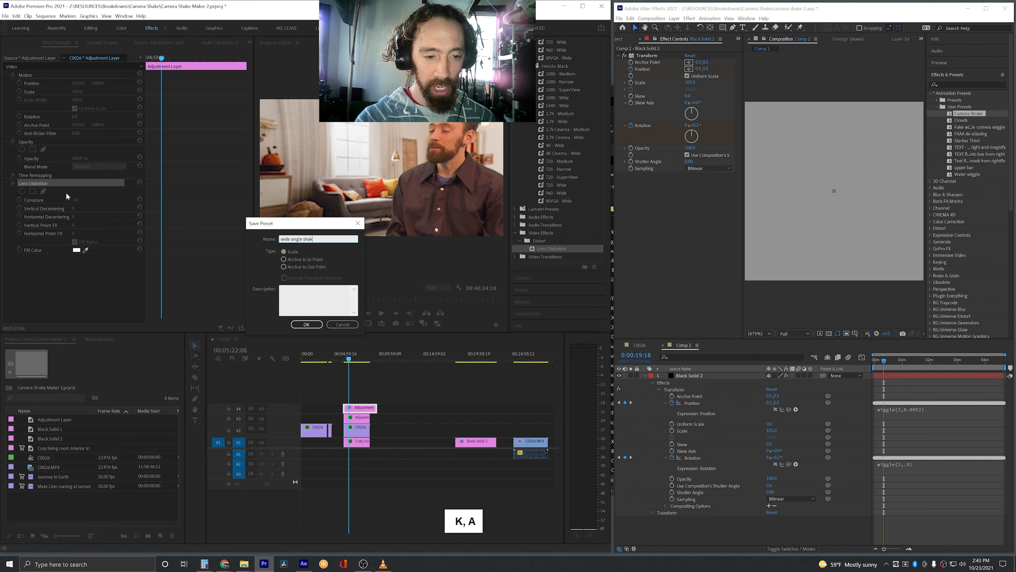
pyautogui.write('e distort')
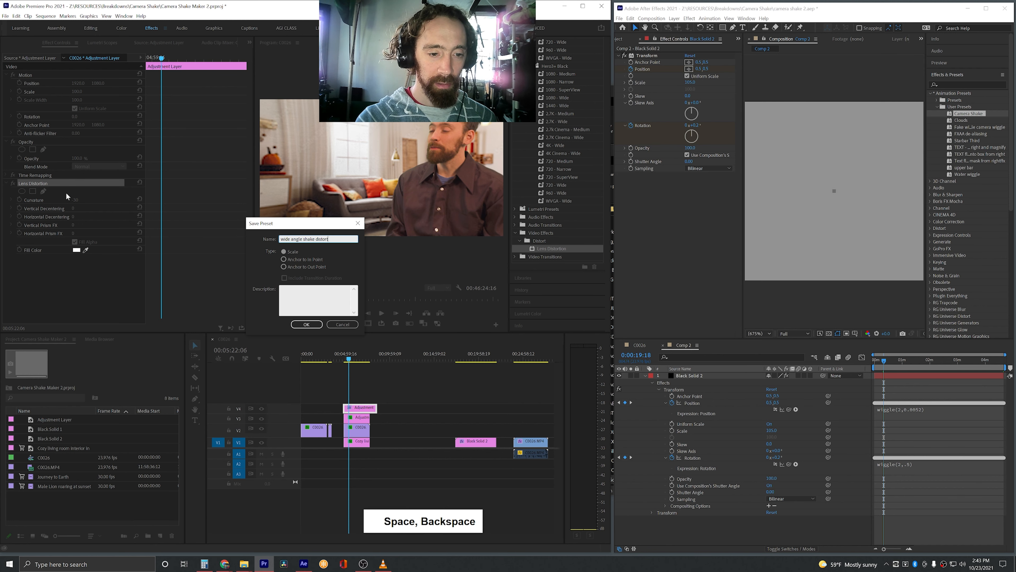
pyautogui.write(' (put on ')
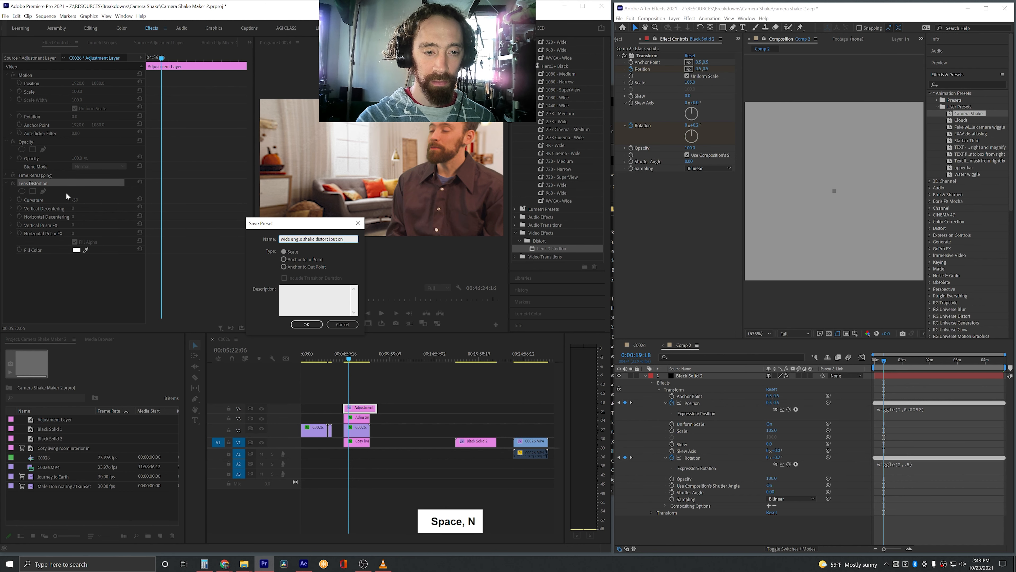
pyautogui.write('higher adjustm')
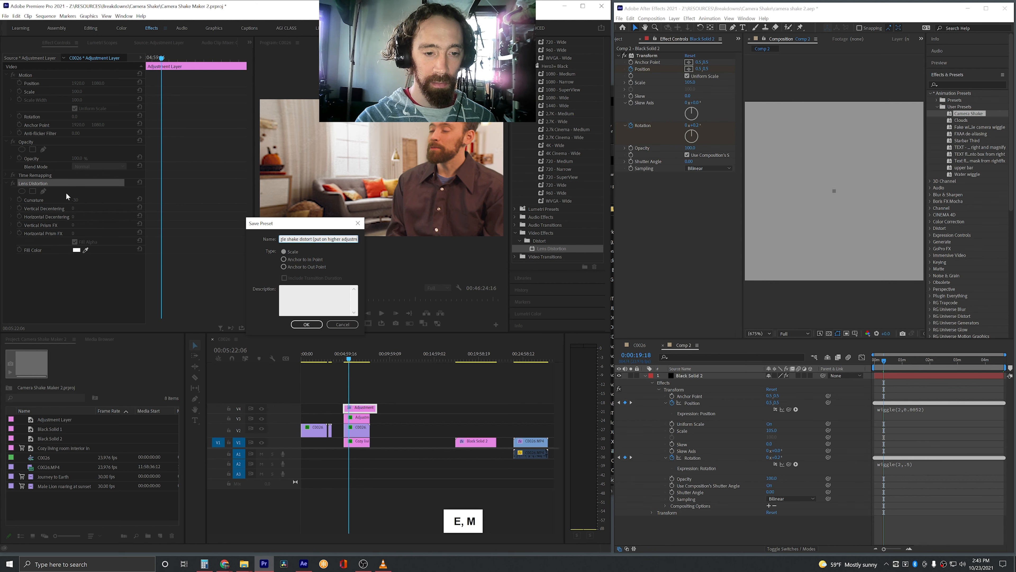
pyautogui.write('ent layer)')
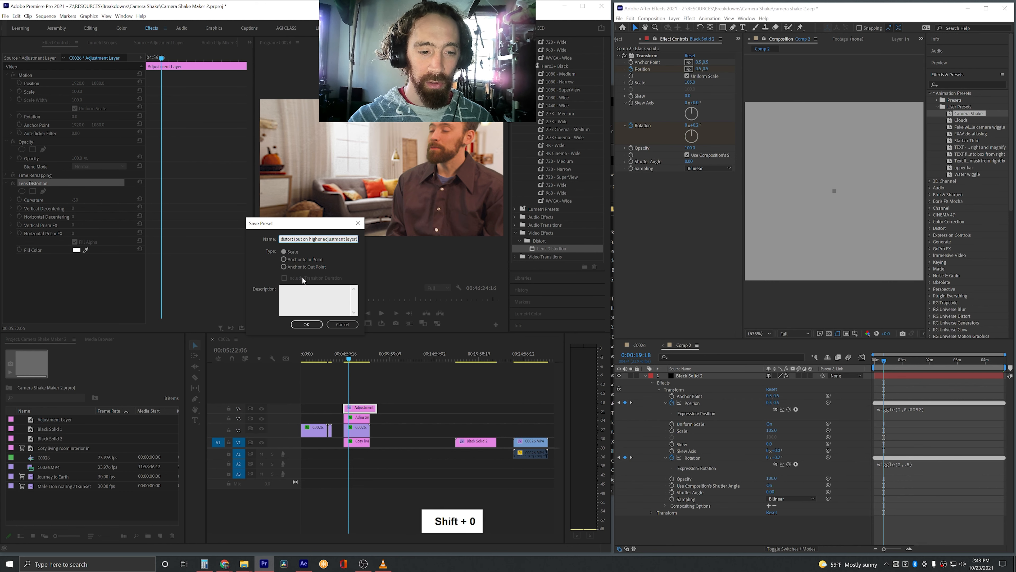
pyautogui.click(305, 325)
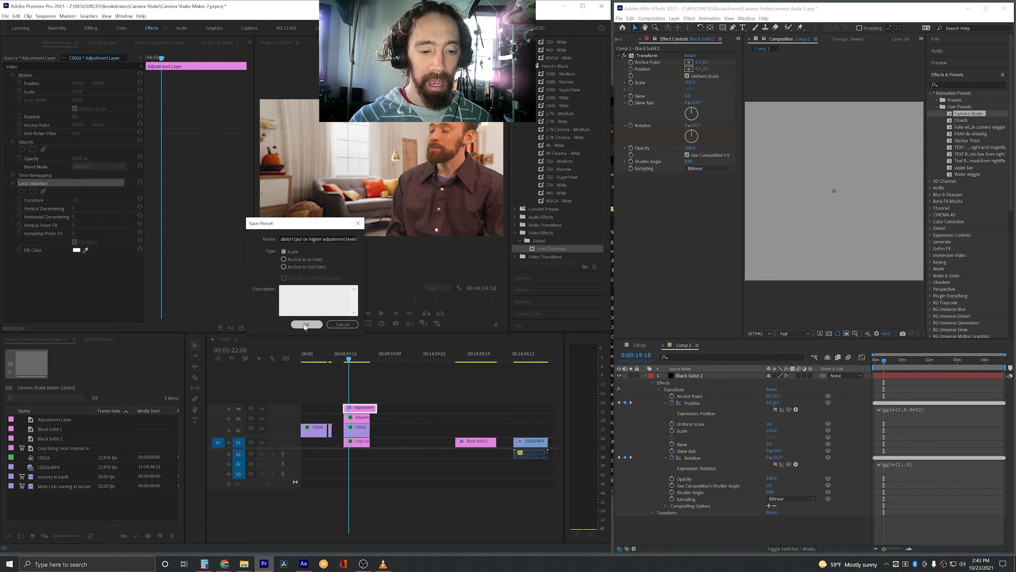
# - Rename the camera shake layer's Lens Distortion effect to "add for wide angle (if you use upper distortion adj layer)"
pyautogui.click(360, 419)
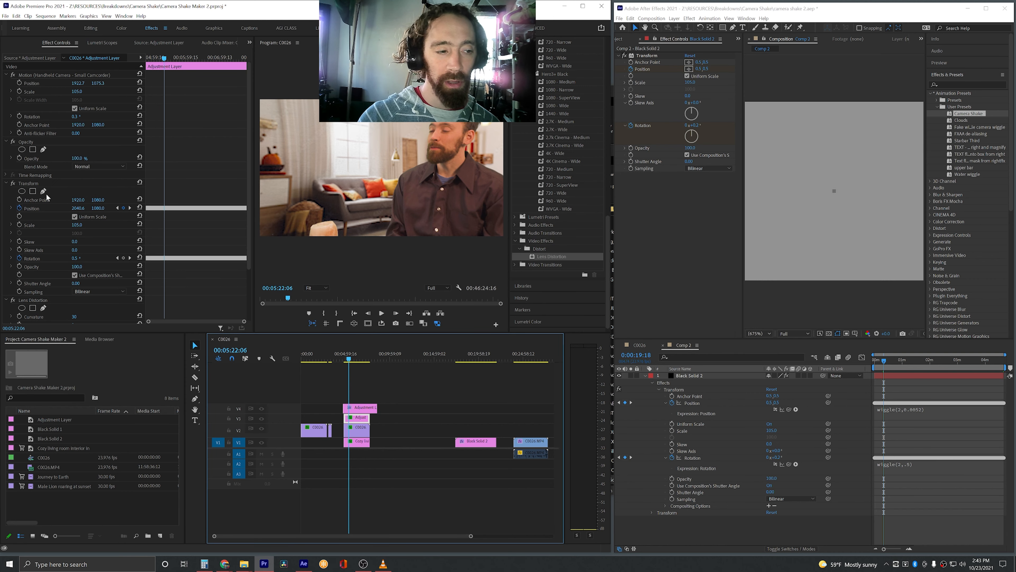
pyautogui.click(24, 187)
pyautogui.scroll(-2, 40, 225)
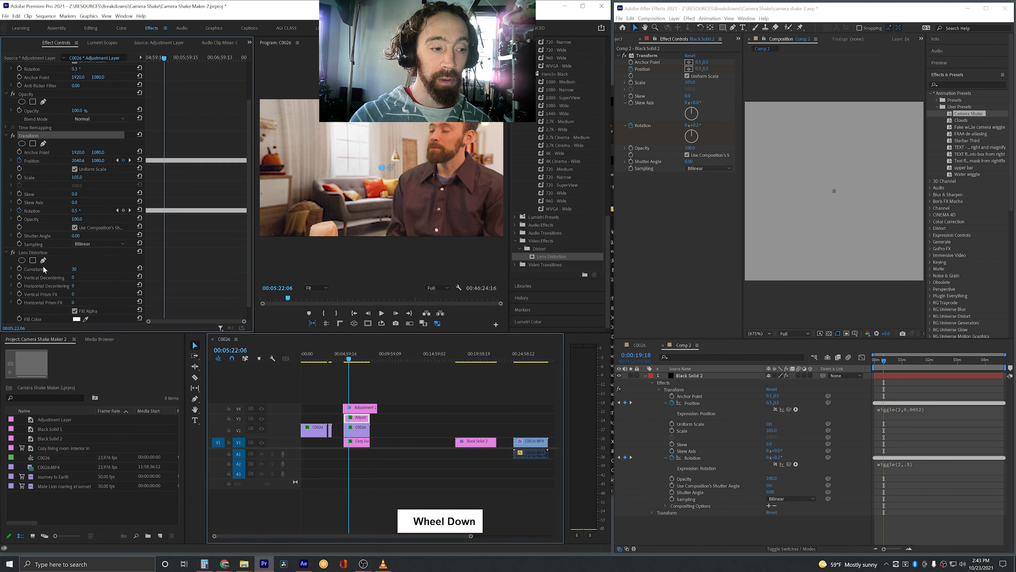
pyautogui.keyDown('ctrl'); pyautogui.click(42, 251); pyautogui.keyUp('ctrl')
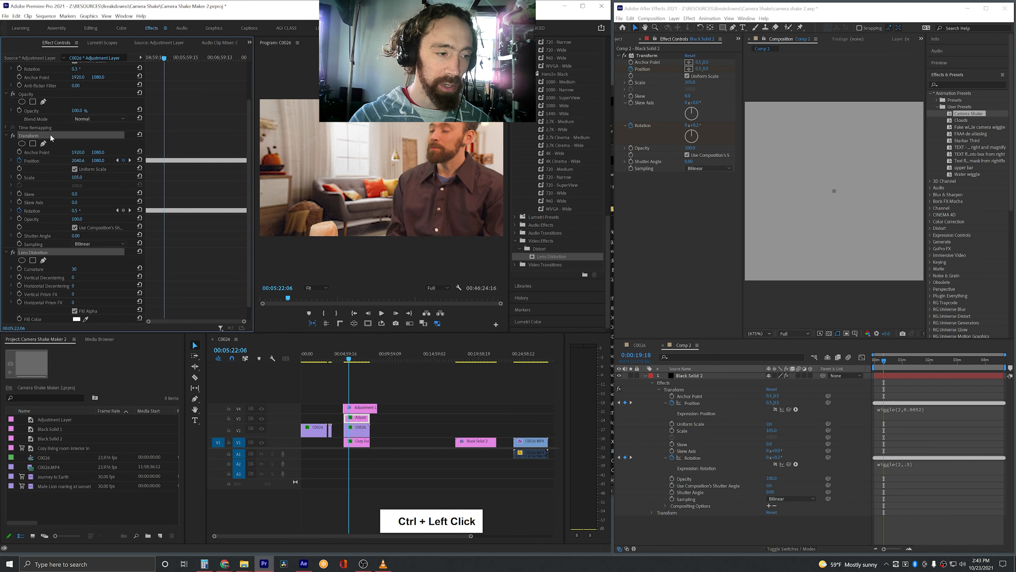
pyautogui.rightClick(42, 252)
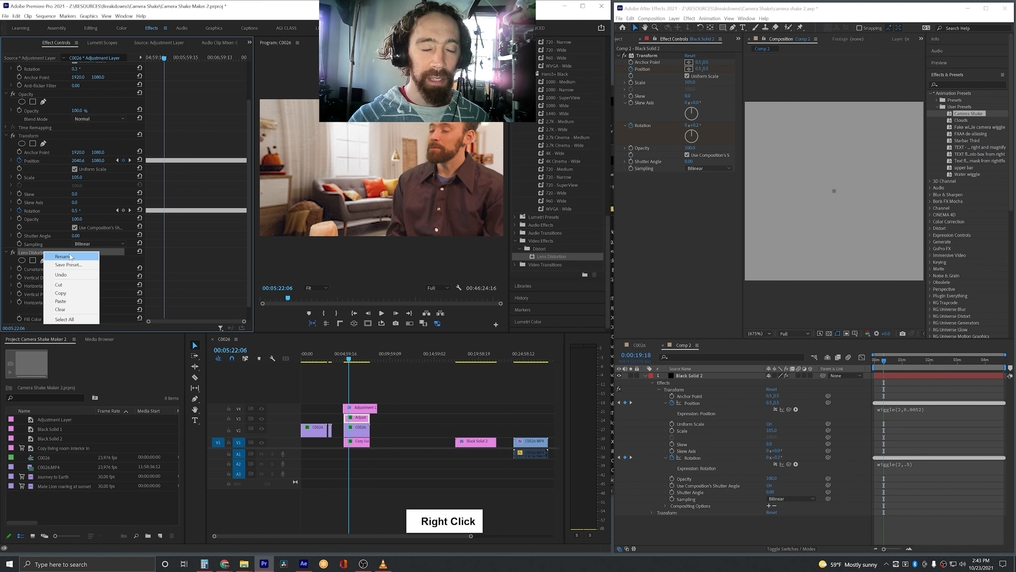
pyautogui.click(70, 257)
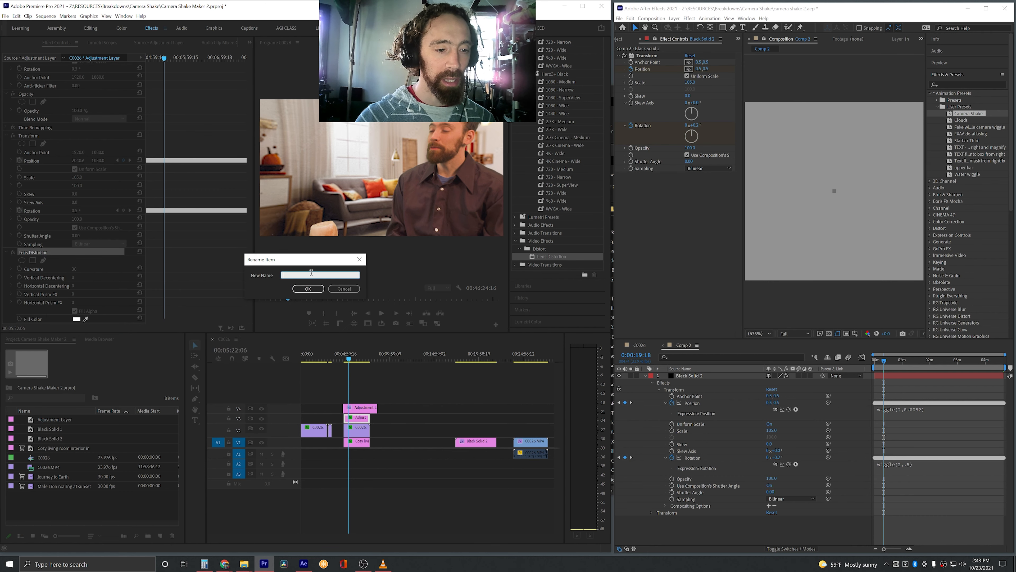
pyautogui.write('add f')
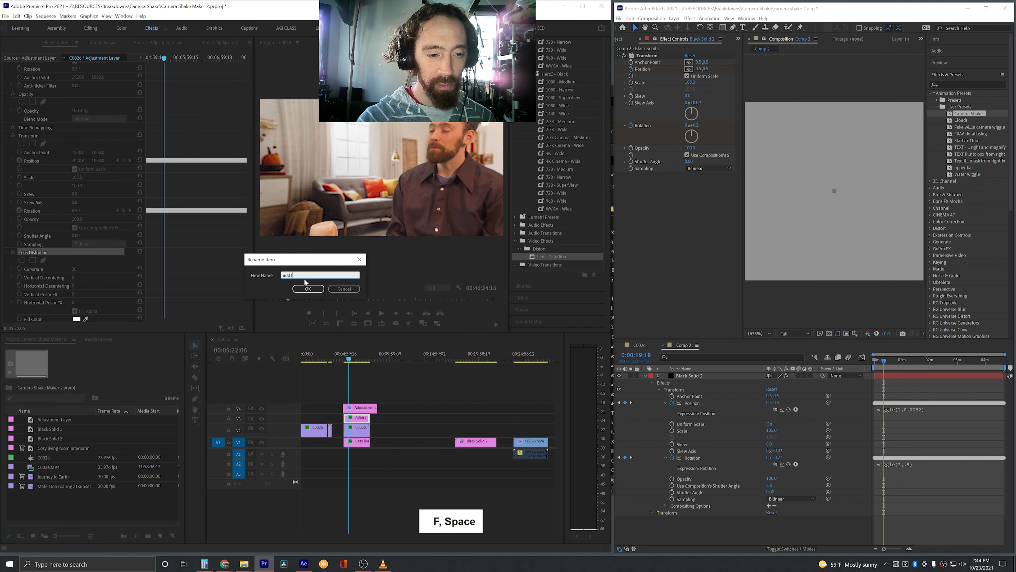
pyautogui.write('or wide angle')
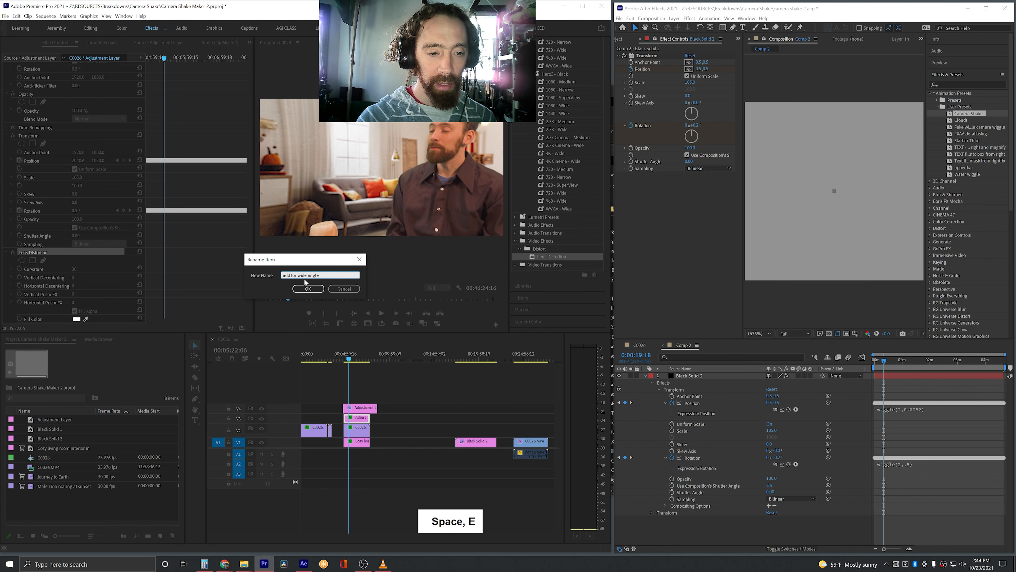
pyautogui.press('BackSpace')
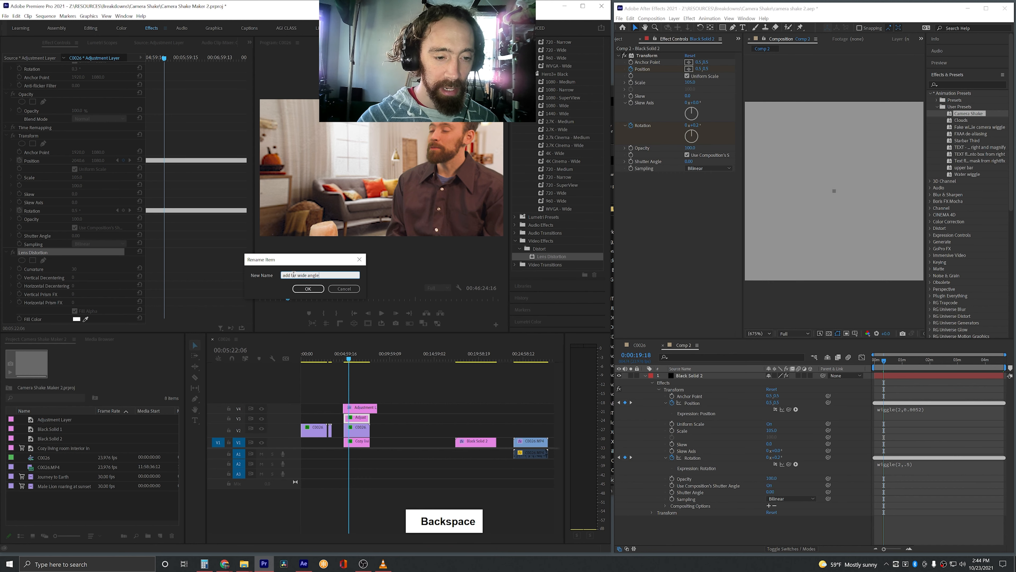
pyautogui.write('negative')
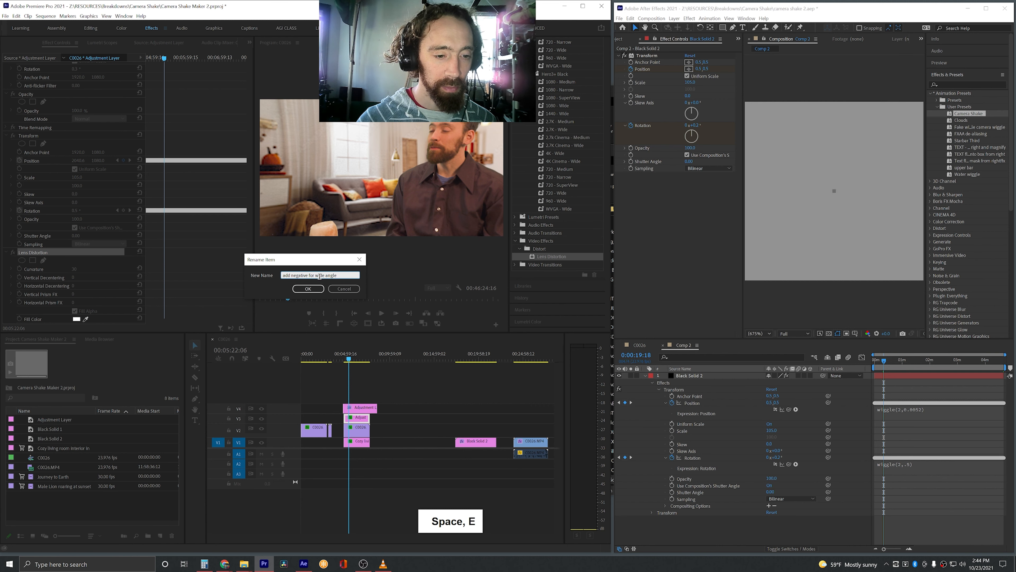
pyautogui.moveTo(290, 274); pyautogui.dragTo(306, 277)
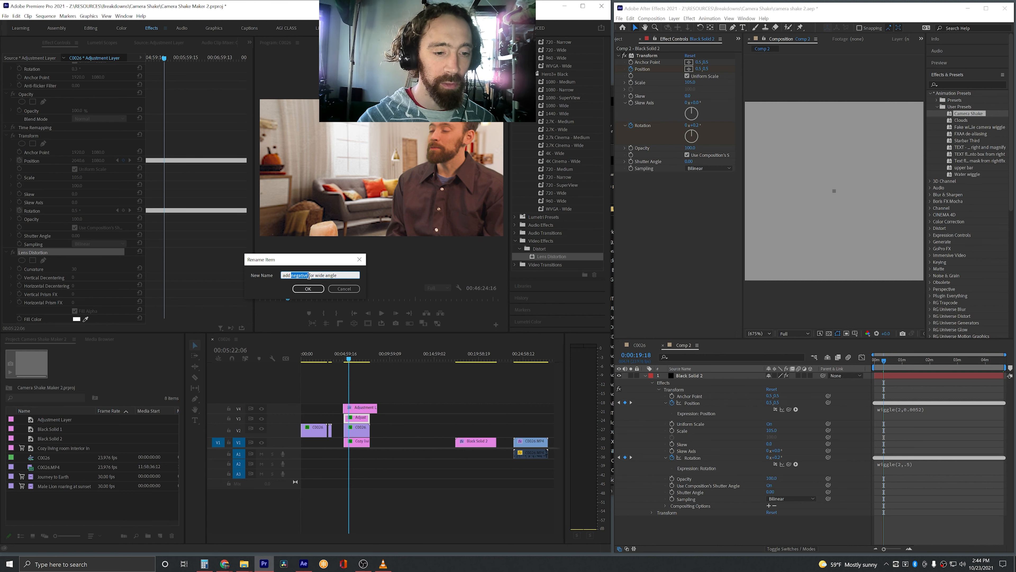
pyautogui.press('BackSpace')
pyautogui.write('(if you use ')
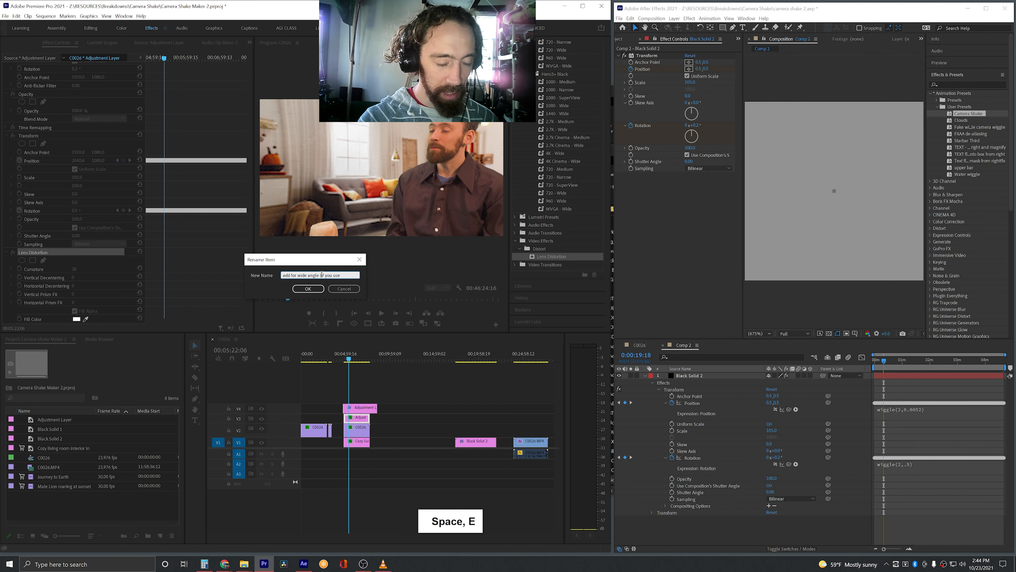
pyautogui.write('upper distortion adj layer)')
pyautogui.click(314, 292)
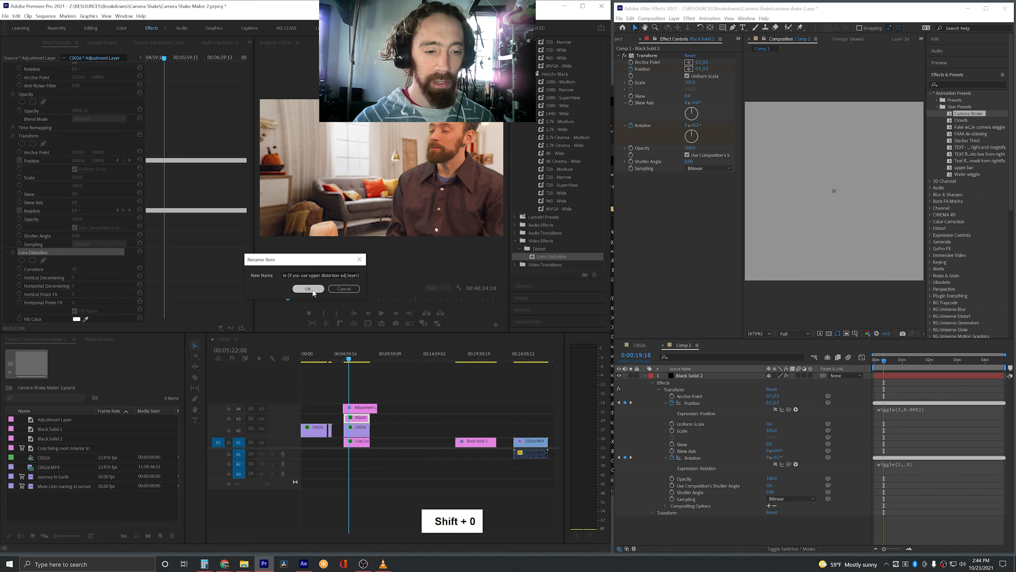
pyautogui.click(304, 289)
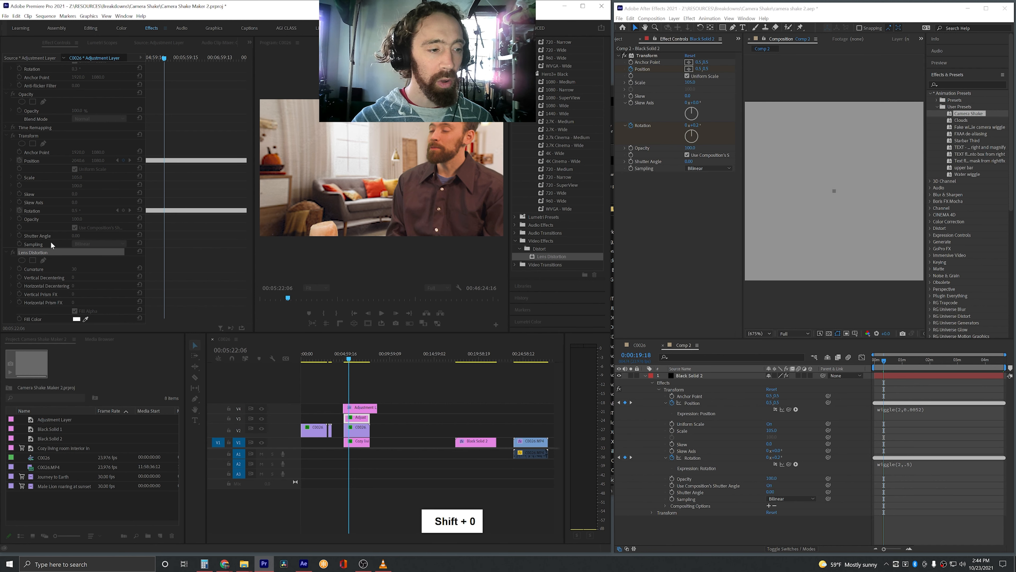
# - Set the camera shake layer's Lens Distortion Curvature to 0 and save it with Transform as a Scale-type preset named "CAMERA SHAKE w opt Distort"
pyautogui.scroll(1, 57, 263)
pyautogui.scroll(2, 78, 282)
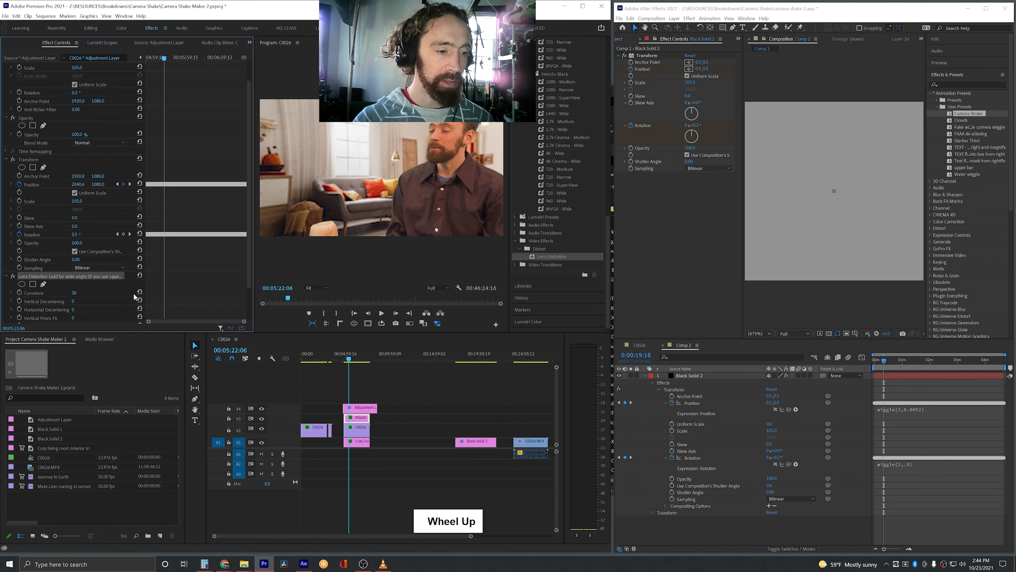
pyautogui.click(42, 160)
pyautogui.keyDown('ctrl'); pyautogui.click(48, 278); pyautogui.keyUp('ctrl')
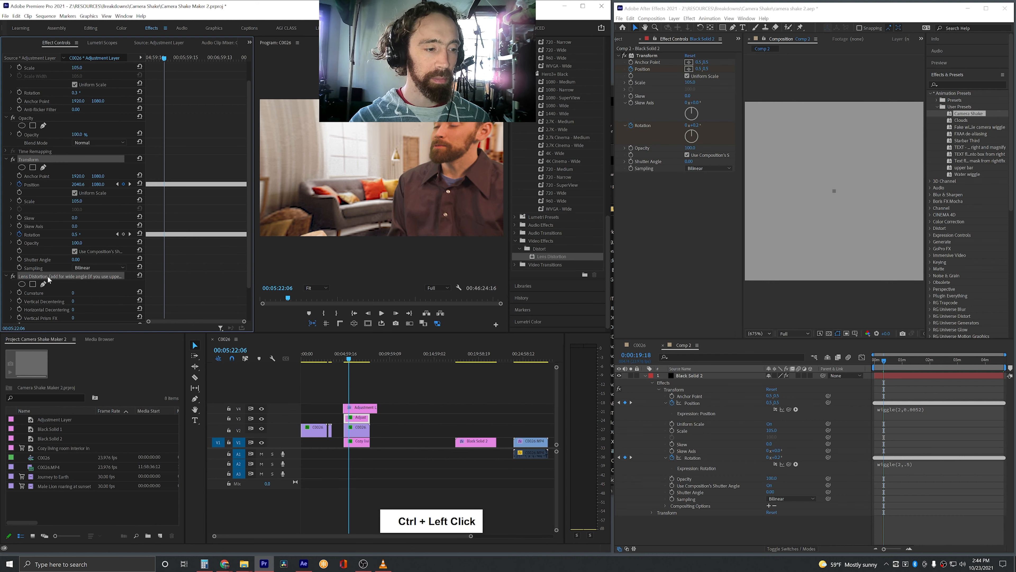
pyautogui.rightClick(47, 278)
pyautogui.click(61, 288)
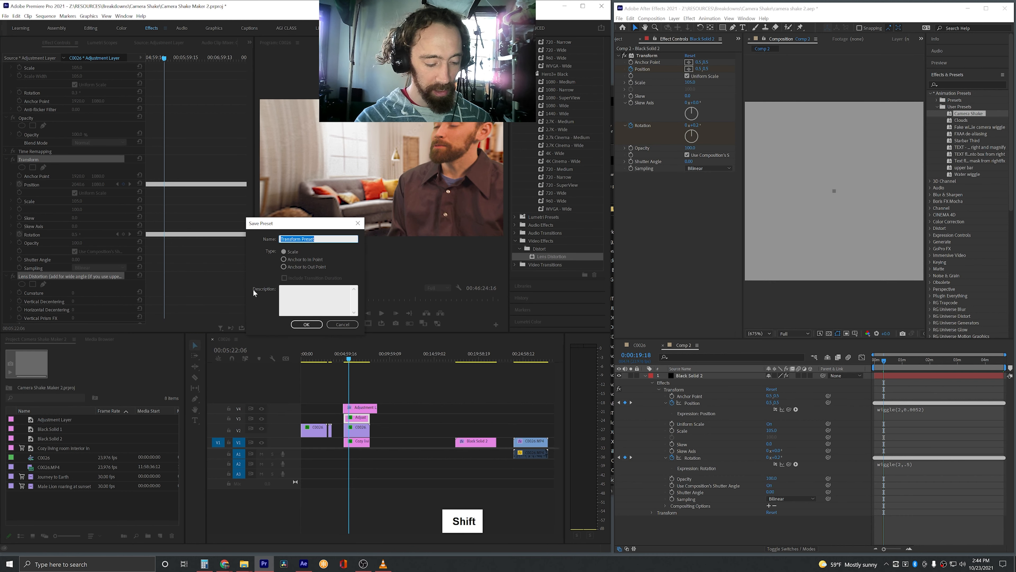
pyautogui.write('CAMERA SHA')
pyautogui.write('KE w')
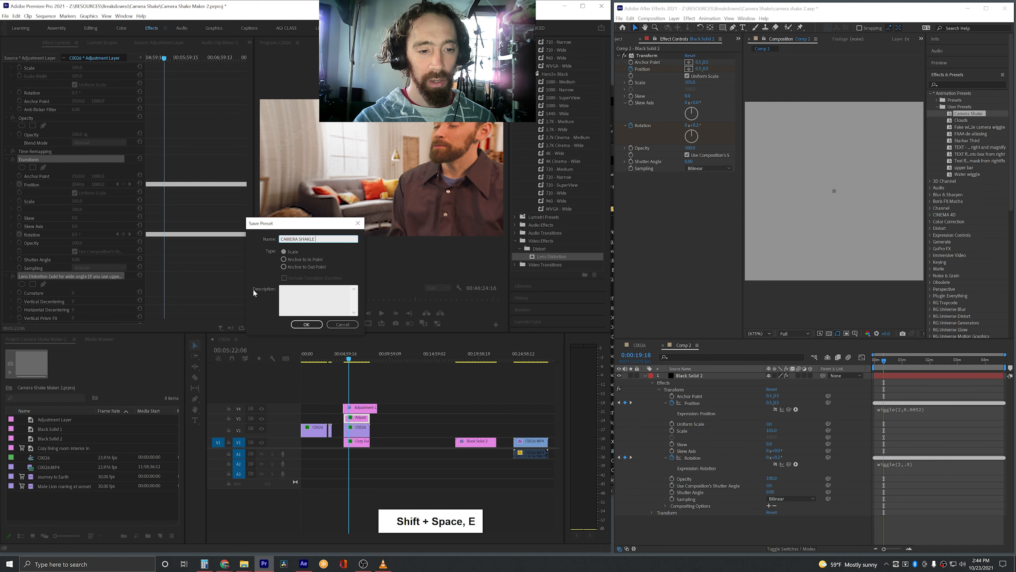
pyautogui.write('s')
pyautogui.press('BackSpace')
pyautogui.write('opt Distort')
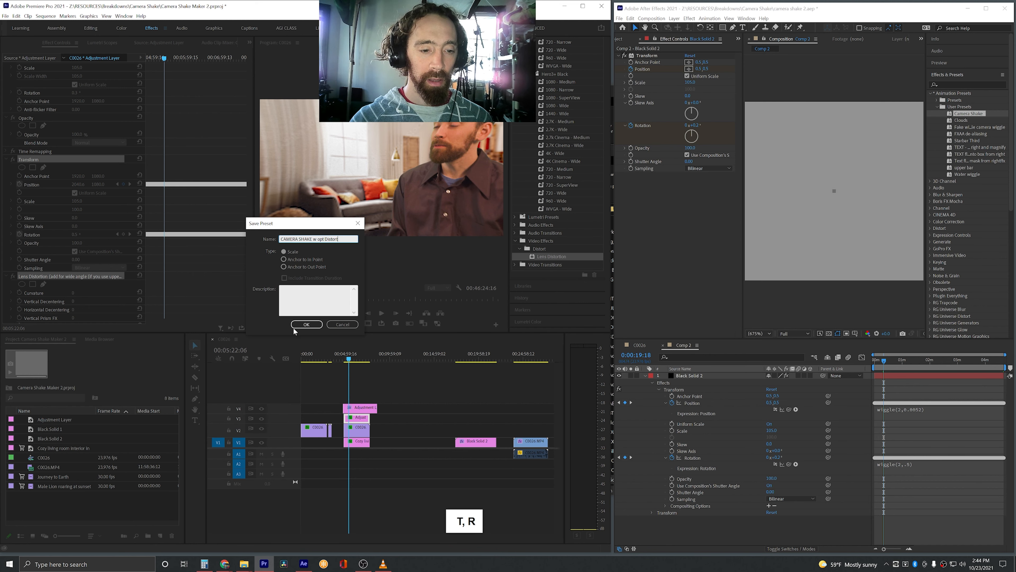
pyautogui.click(307, 324)
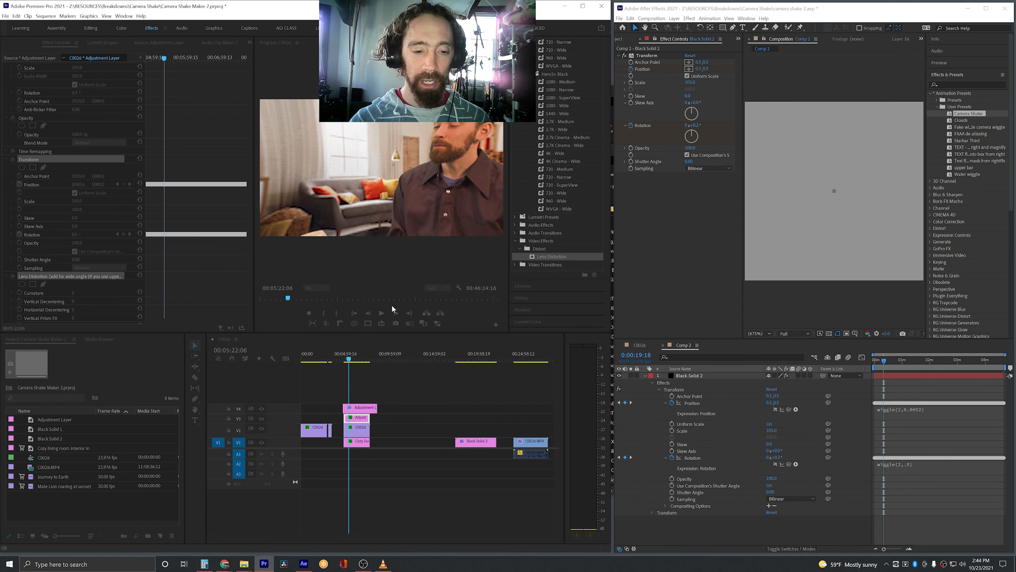
# - Disable the uppermost adjustment layer in the sequence
pyautogui.click(355, 409)
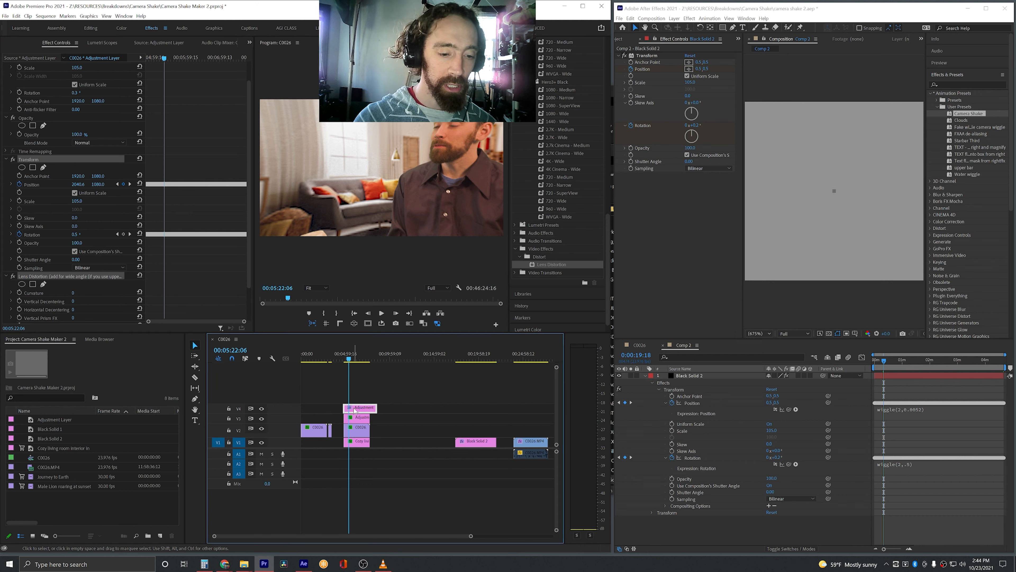
pyautogui.hotkey('shift', 'e')
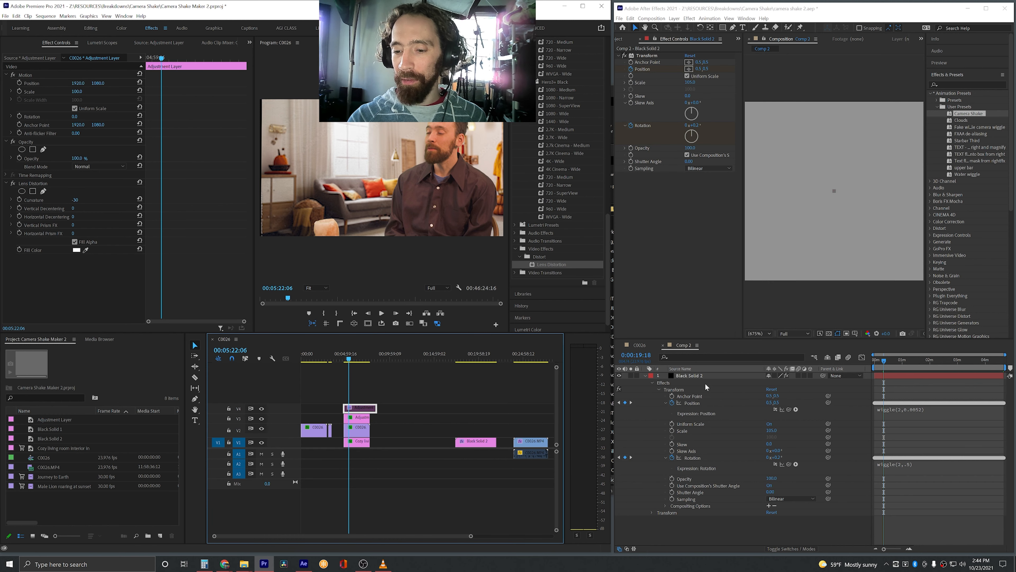
# - Switch to After Effects, search the effects for "optics" and pick Optics Compensation
pyautogui.click(703, 376)
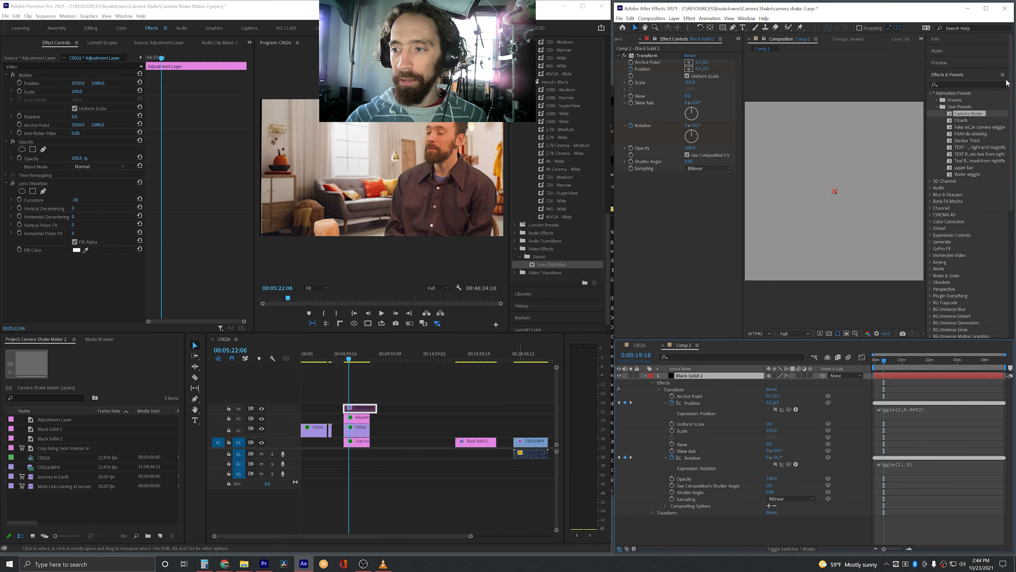
pyautogui.click(968, 84)
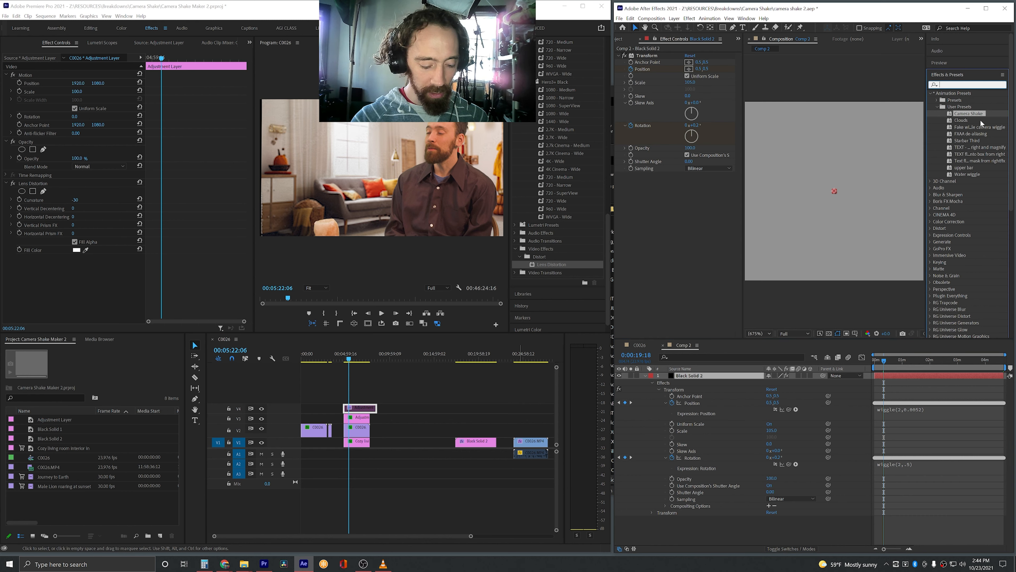
pyautogui.write('op')
pyautogui.press('BackSpace')
pyautogui.write('p')
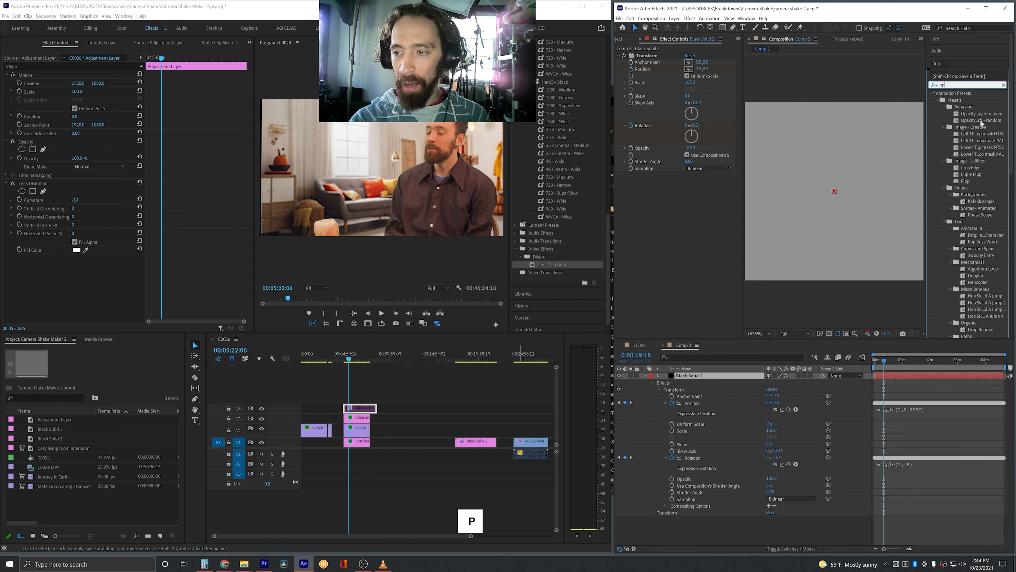
pyautogui.write('tics')
pyautogui.moveTo(973, 100); pyautogui.dragTo(722, 385)
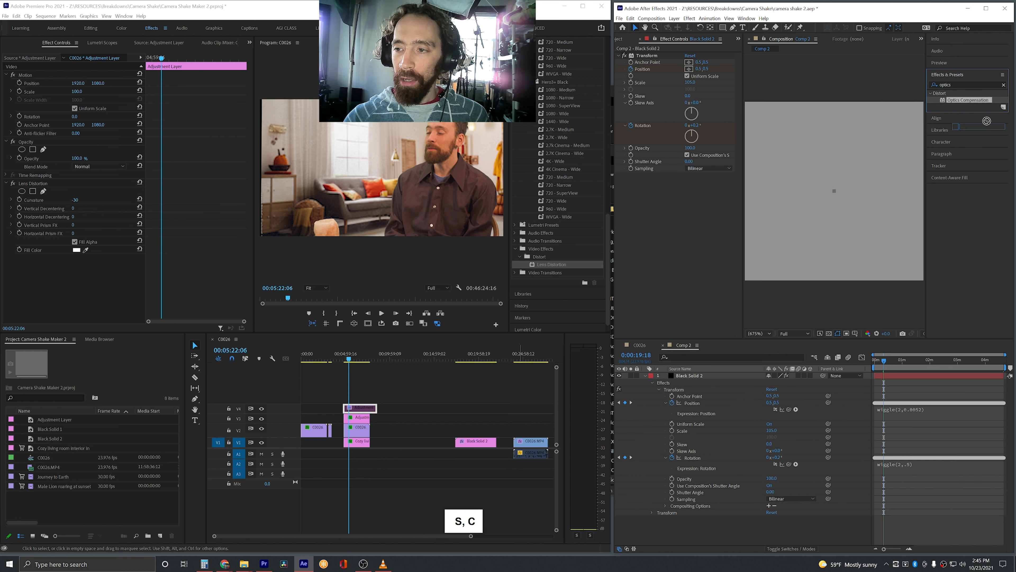
# - Add a new adjustment layer above the footage in the C0026 composition and apply Optics Compensation to it
pyautogui.click(640, 346)
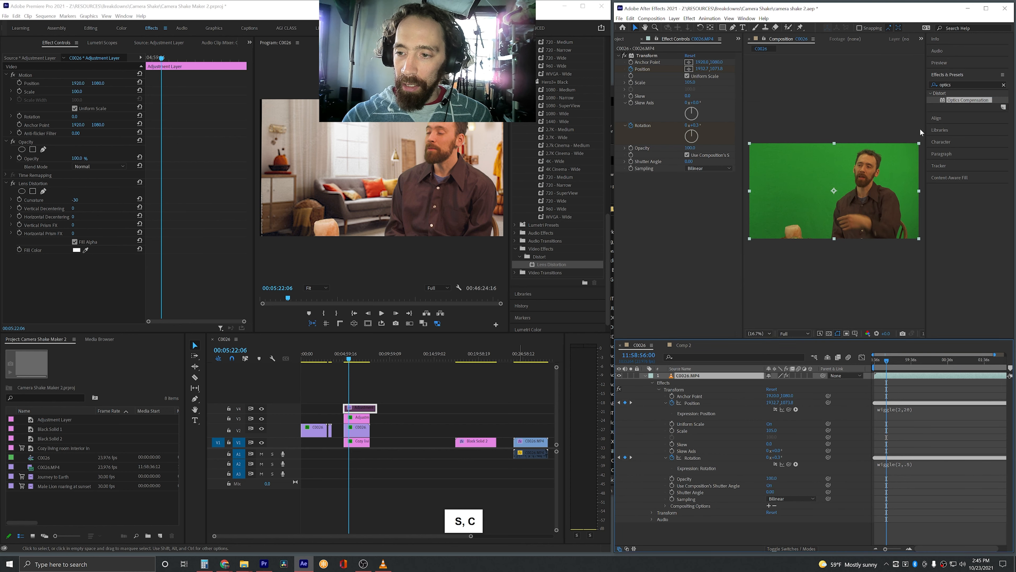
pyautogui.click(683, 388)
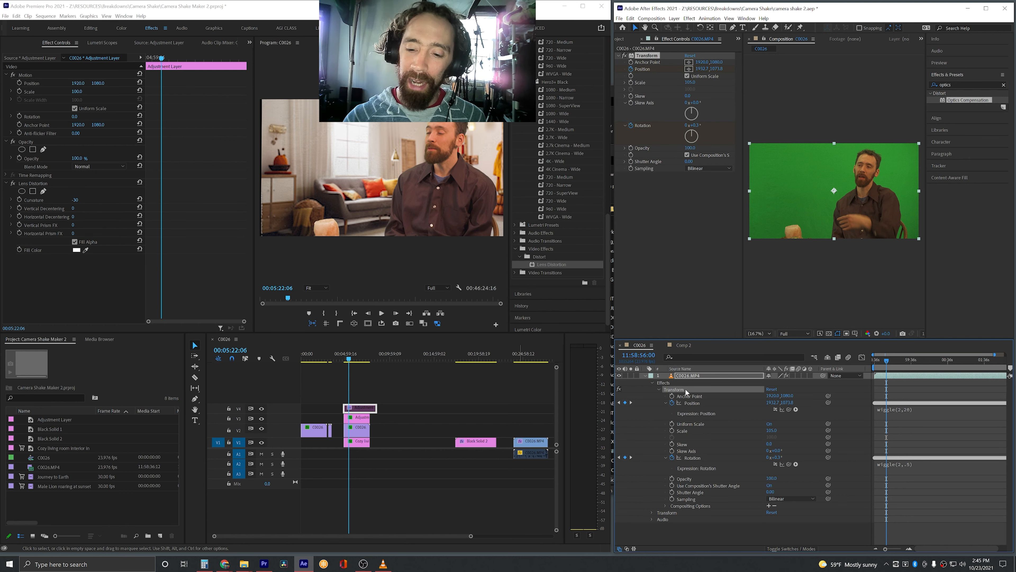
pyautogui.rightClick(685, 388)
pyautogui.press('Escape')
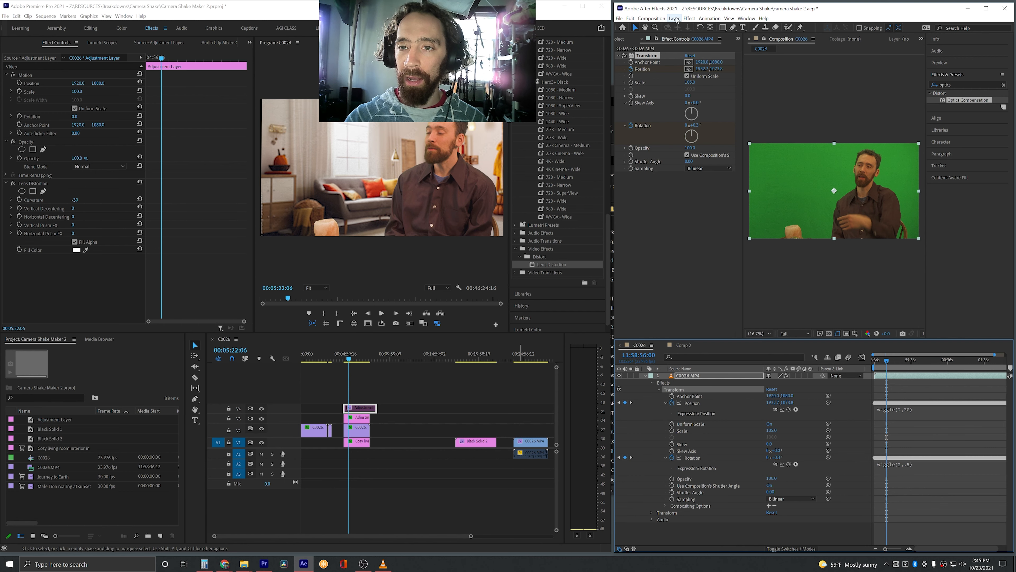
pyautogui.click(675, 18)
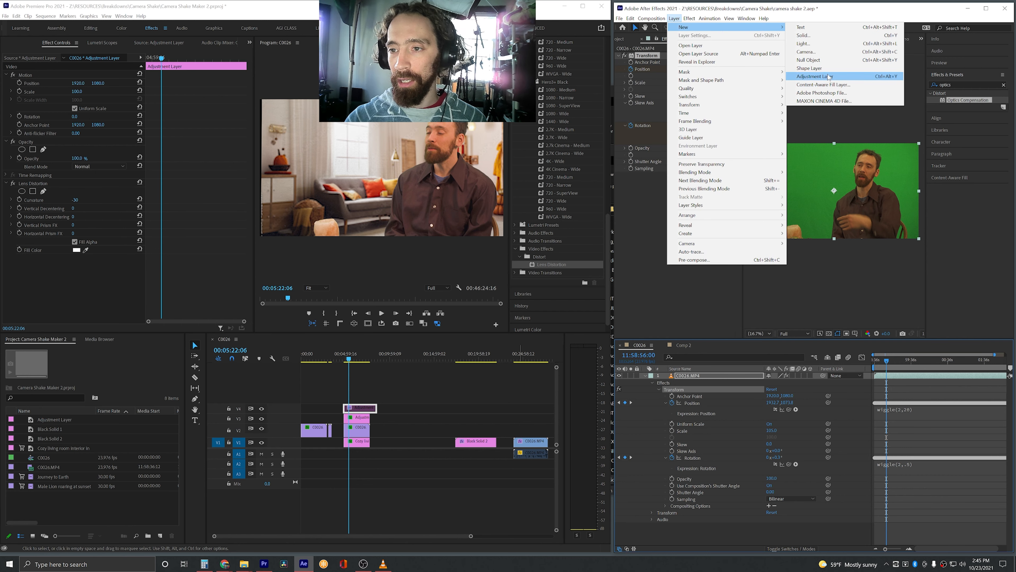
pyautogui.click(812, 75)
pyautogui.moveTo(968, 100); pyautogui.dragTo(716, 379)
# - Enable Reverse Lens Distortion in the adjustment layer's Optics Compensation and increase its Field Of View
pyautogui.moveTo(689, 65); pyautogui.dragTo(439, 244)
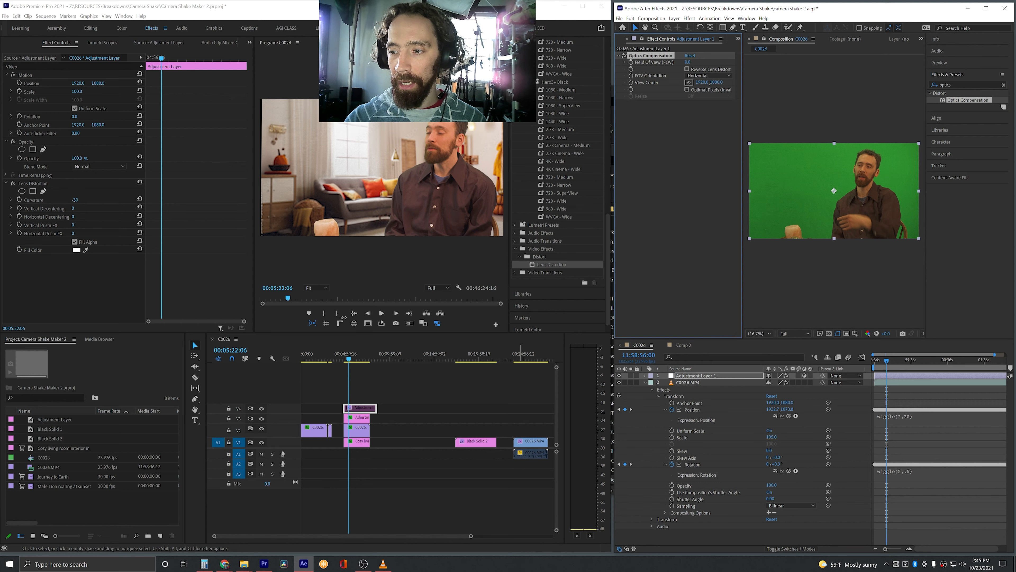
pyautogui.click(686, 69)
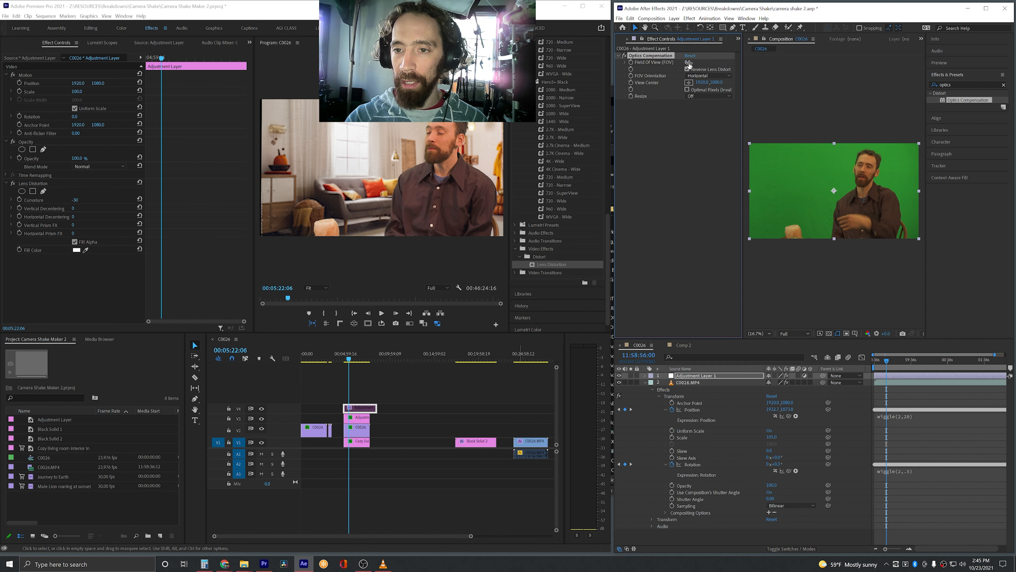
pyautogui.moveTo(688, 62); pyautogui.dragTo(907, 84)
# - Test the distortion by shifting the footage's Transform Position, and undo the shift
pyautogui.moveTo(773, 410); pyautogui.dragTo(655, 455)
pyautogui.hotkey('ctrl', 'z')
pyautogui.hotkey('ctrl', 'z')
pyautogui.hotkey('ctrl', 'z')
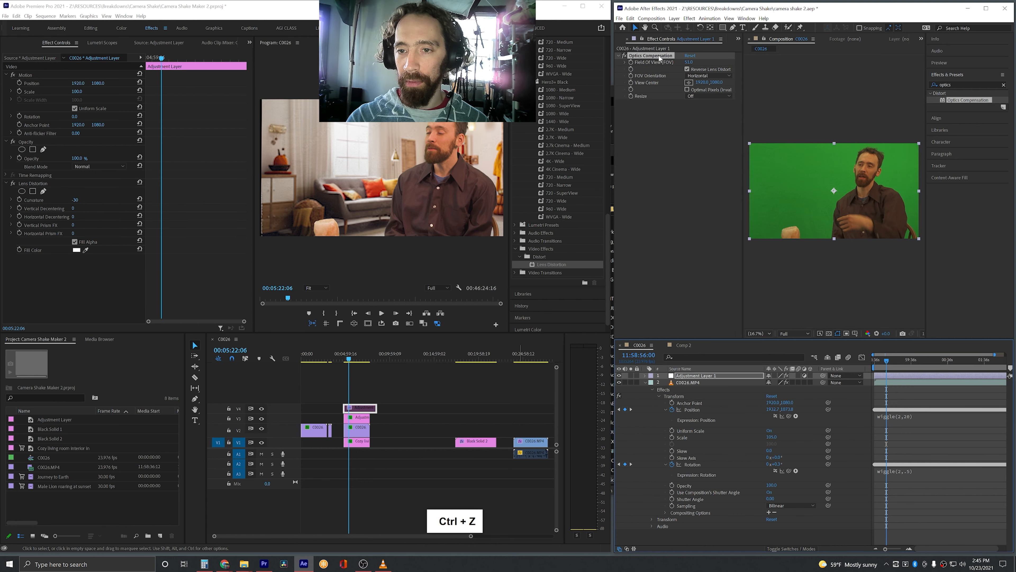
# - Move the Transform effect from C0026.MP4 to the adjustment layer and place it above Optics Compensation
pyautogui.click(1002, 74)
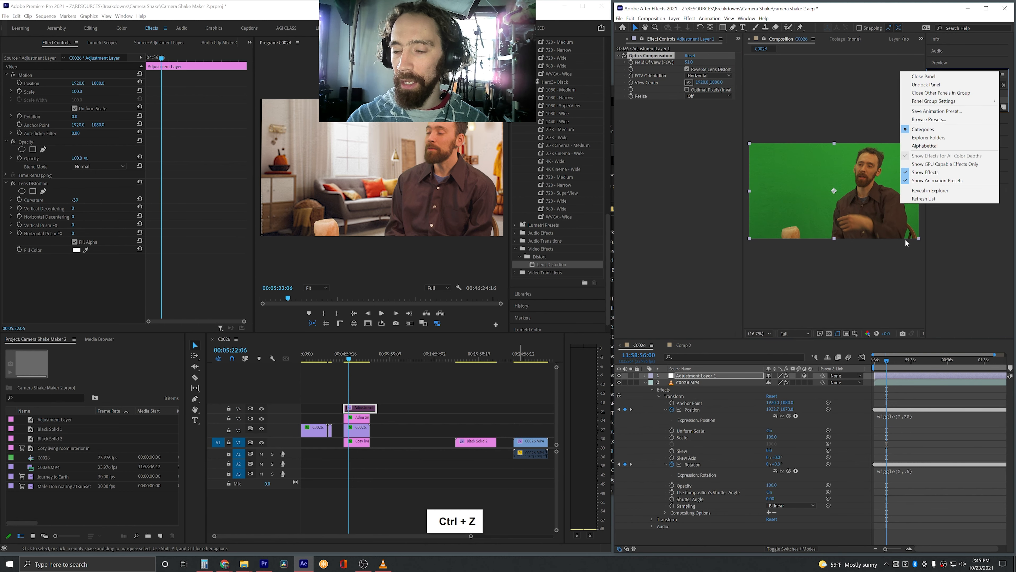
pyautogui.click(717, 377)
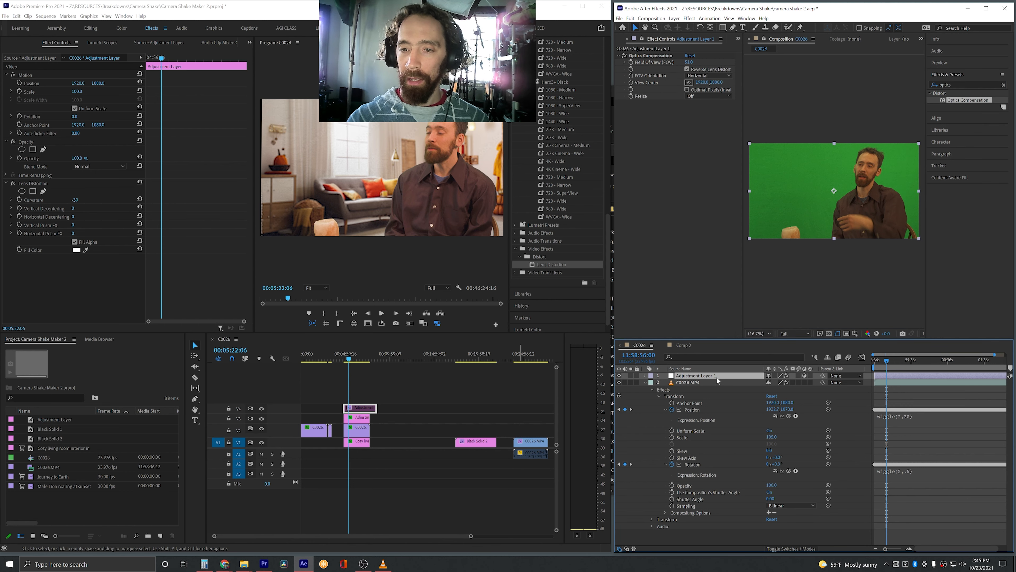
pyautogui.click(711, 381)
pyautogui.click(681, 395)
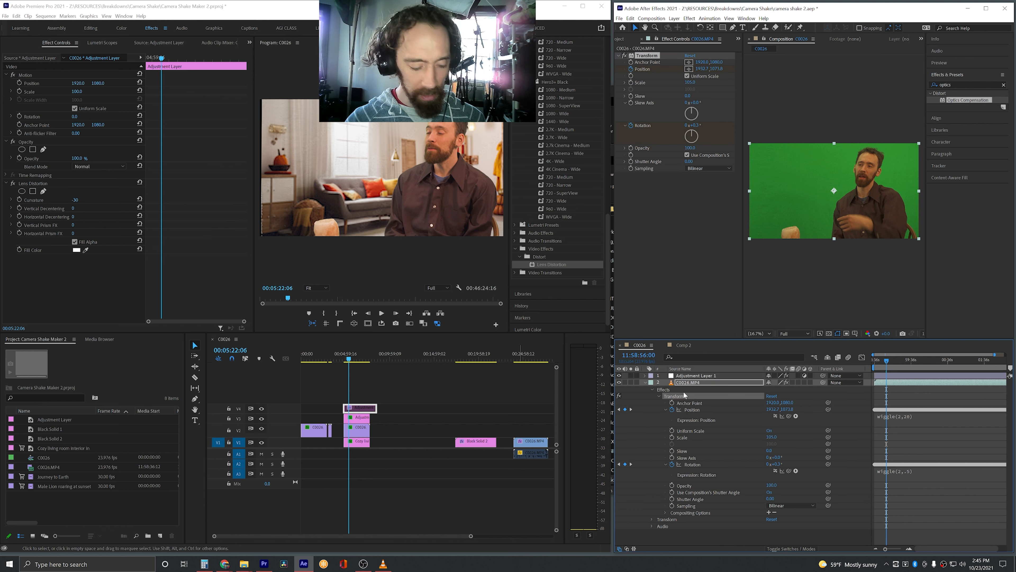
pyautogui.hotkey('ctrl', 'x')
pyautogui.click(696, 377)
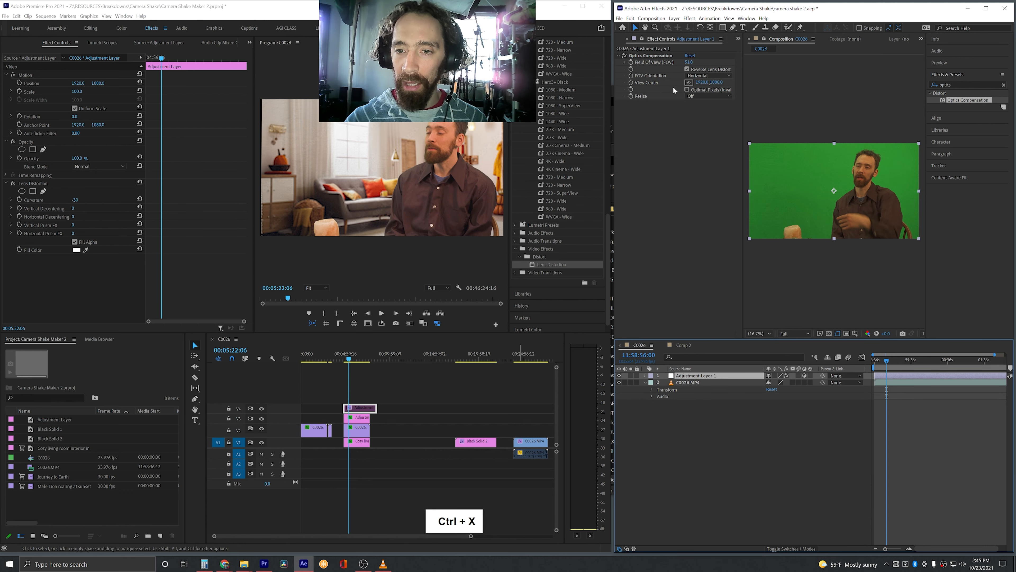
pyautogui.hotkey('ctrl', 'v')
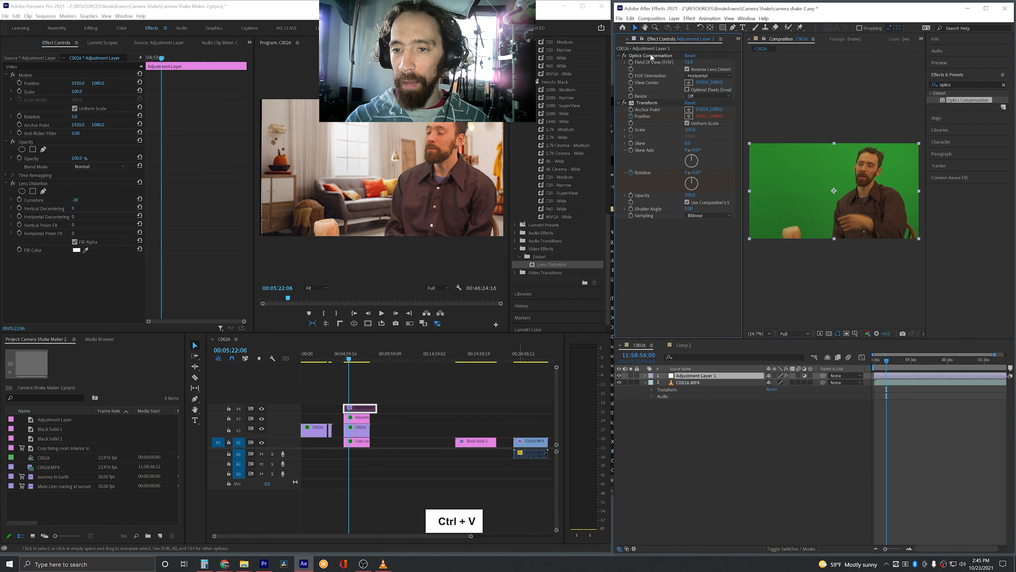
pyautogui.moveTo(652, 57); pyautogui.dragTo(676, 230)
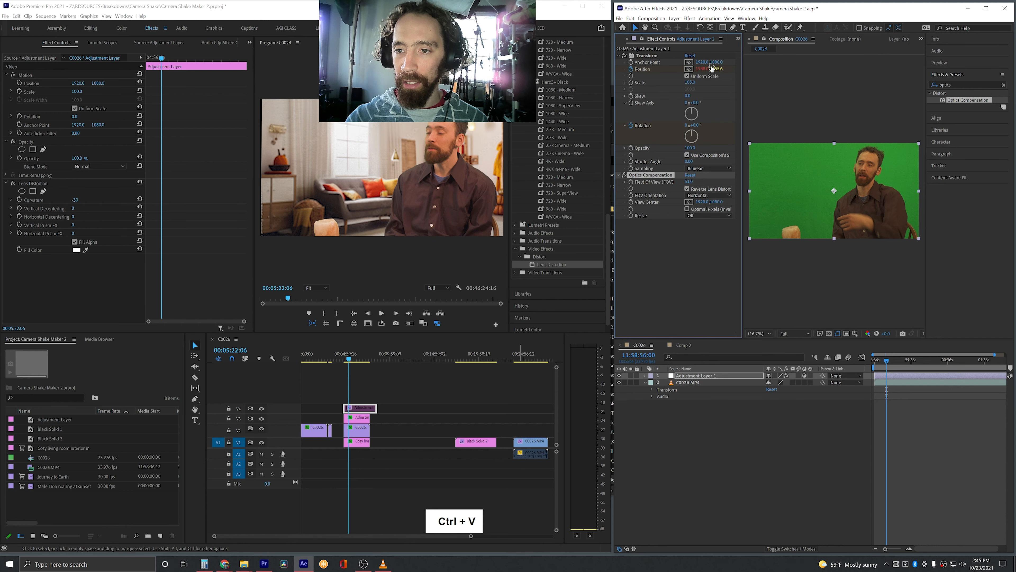
pyautogui.moveTo(703, 69); pyautogui.dragTo(692, 125)
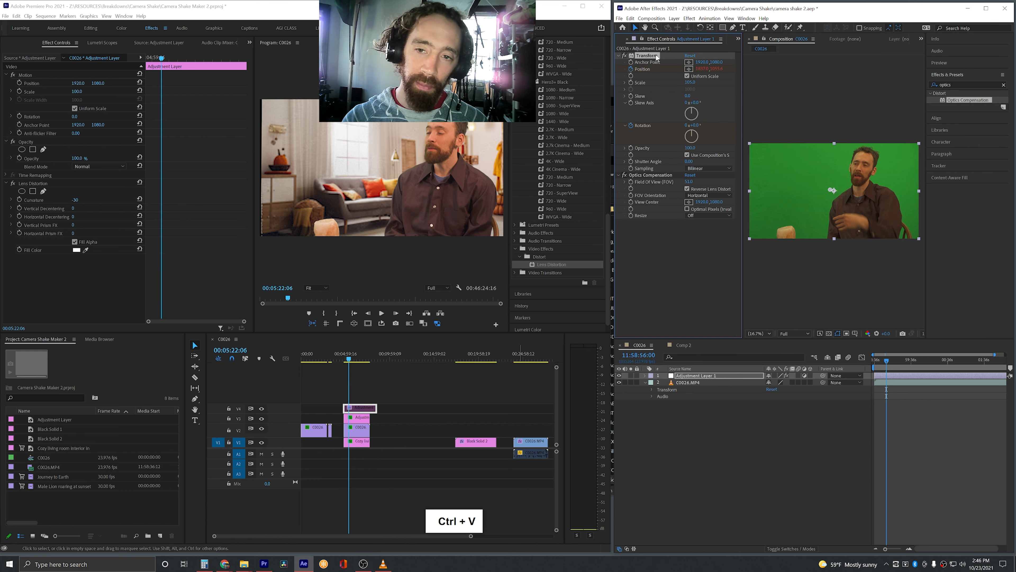
# - Select both Transform and Optics Compensation on the adjustment layer and start saving them as an animation preset
pyautogui.keyDown('ctrl'); pyautogui.click(649, 176); pyautogui.keyUp('ctrl')
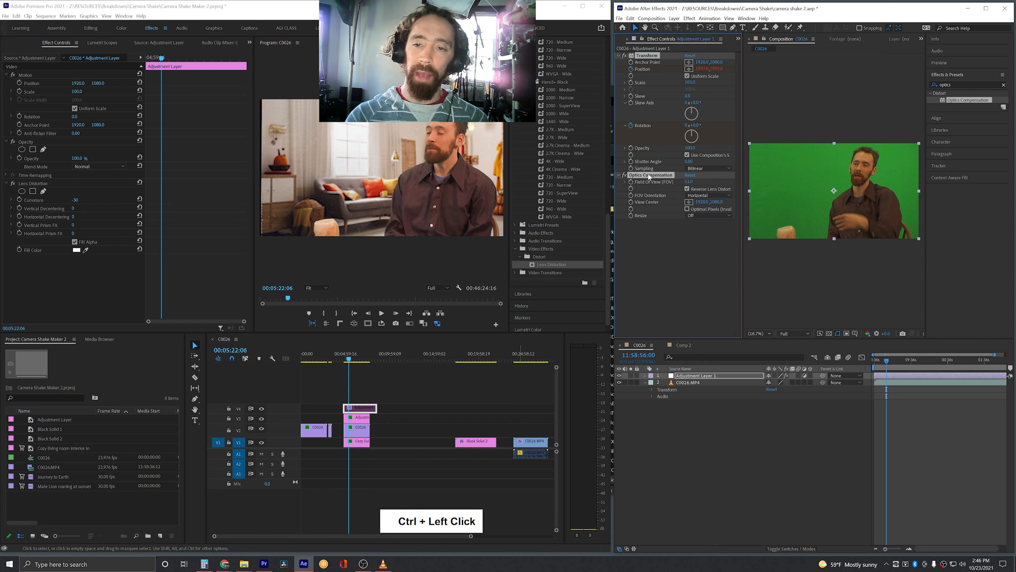
pyautogui.click(677, 384)
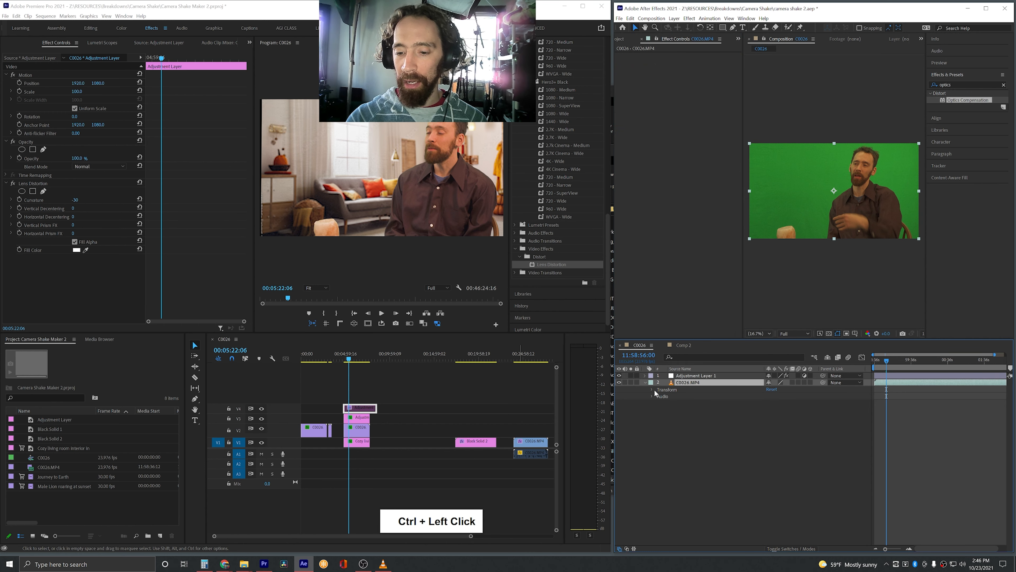
pyautogui.click(703, 374)
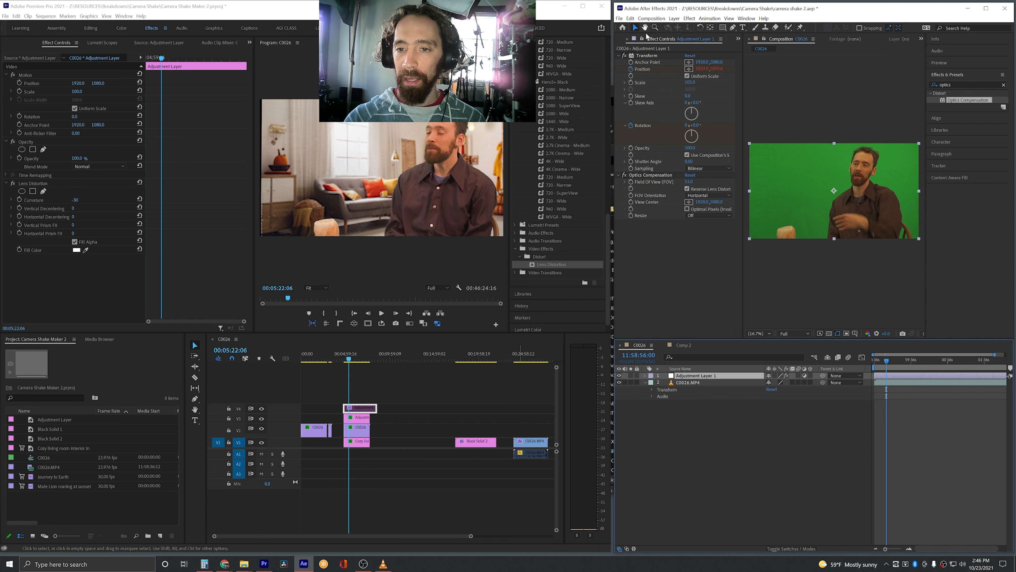
pyautogui.click(642, 55)
pyautogui.keyDown('ctrl'); pyautogui.click(651, 175); pyautogui.keyUp('ctrl')
pyautogui.click(1002, 74)
pyautogui.click(947, 112)
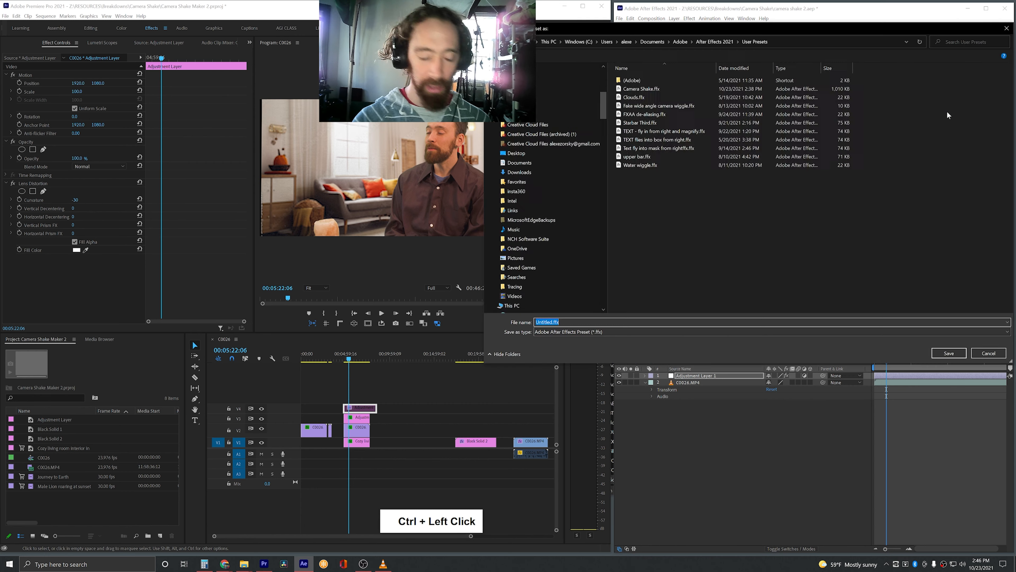
# - Save the preset as "Camera shake w Opt Distortion PUT ON ADJ LAYER" in User Presets and clear the effects search
pyautogui.write('Camera shake w Opt')
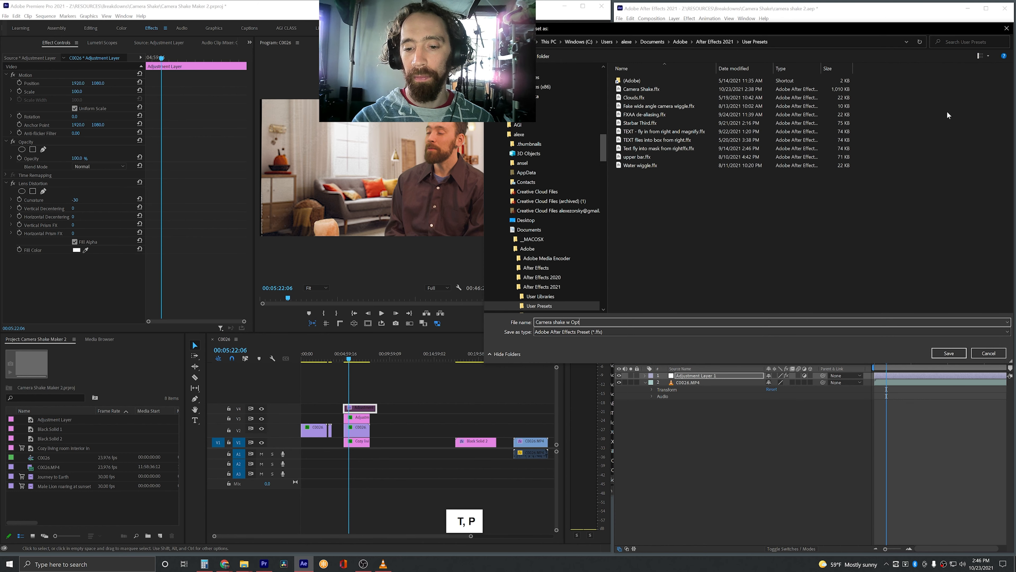
pyautogui.write(' Distr')
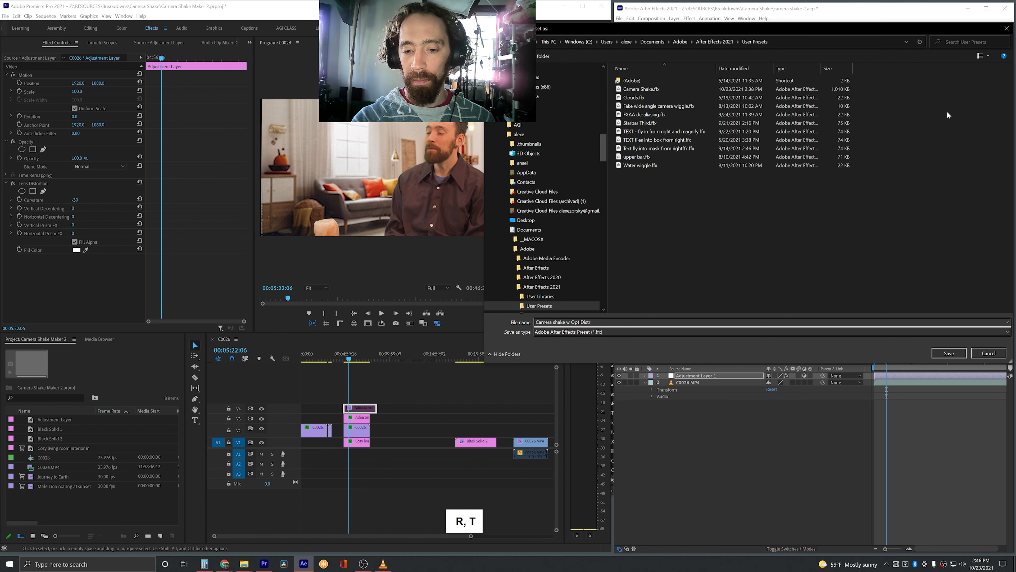
pyautogui.press('BackSpace')
pyautogui.write('ortion')
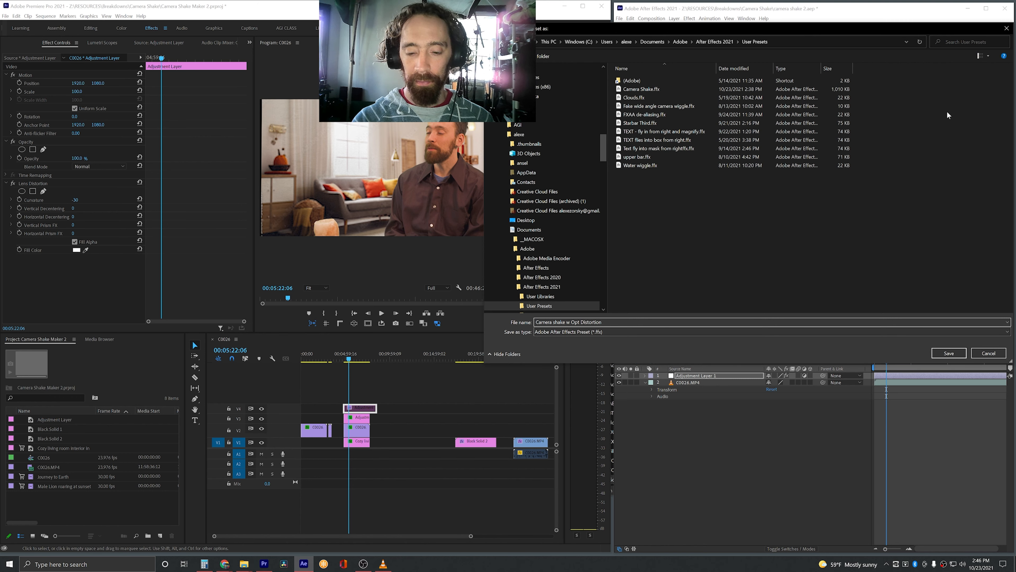
pyautogui.press('shift')
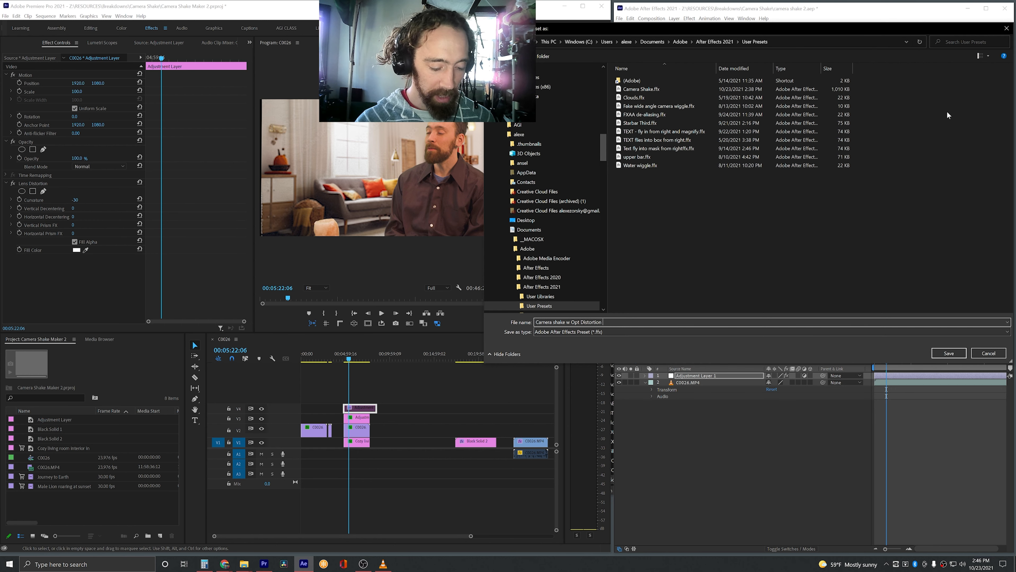
pyautogui.press('shift')
pyautogui.write('PUT ON ADJ')
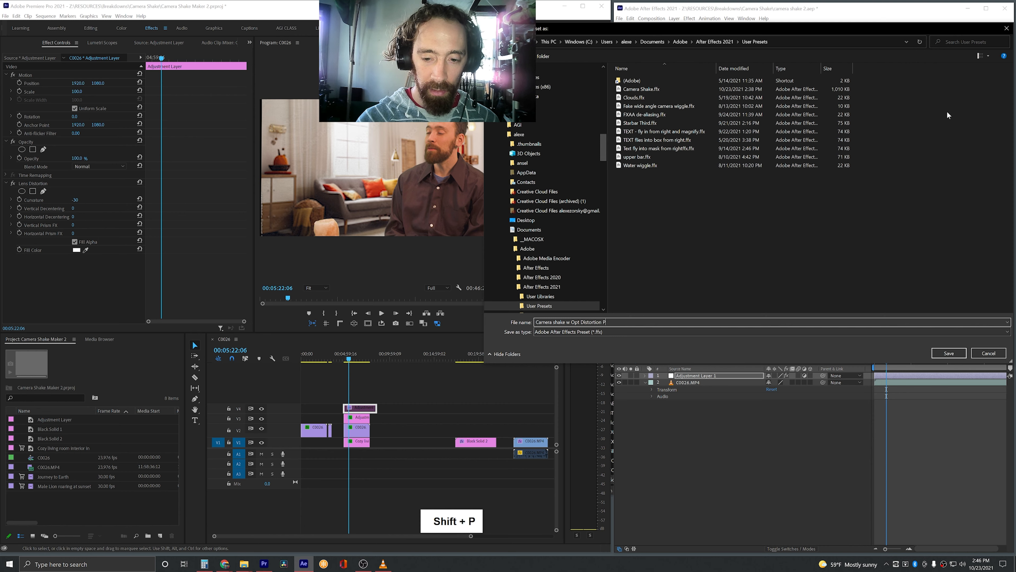
pyautogui.press('BackSpace')
pyautogui.press('BackSpace')
pyautogui.write('DJ LAYER')
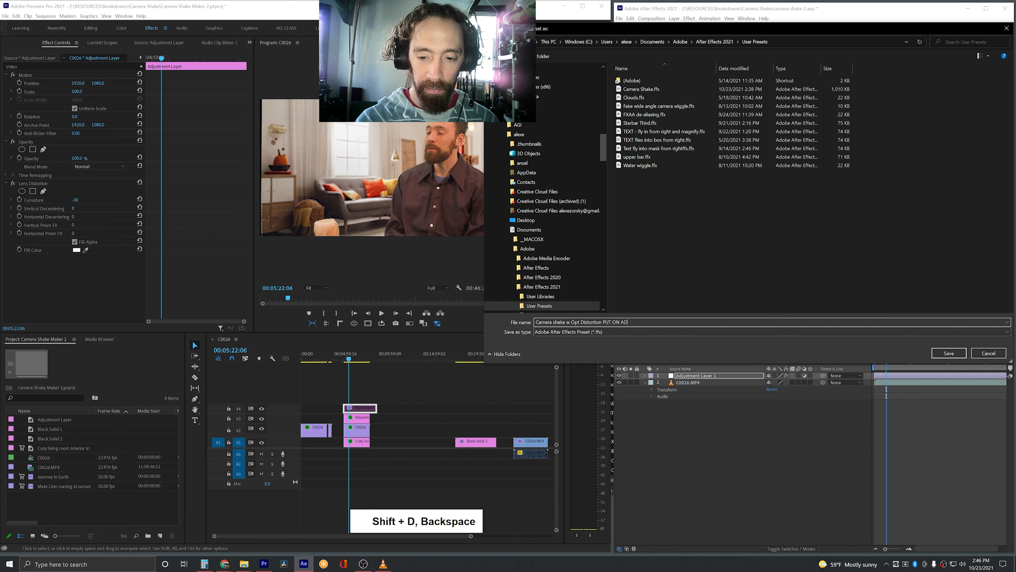
pyautogui.press('Return')
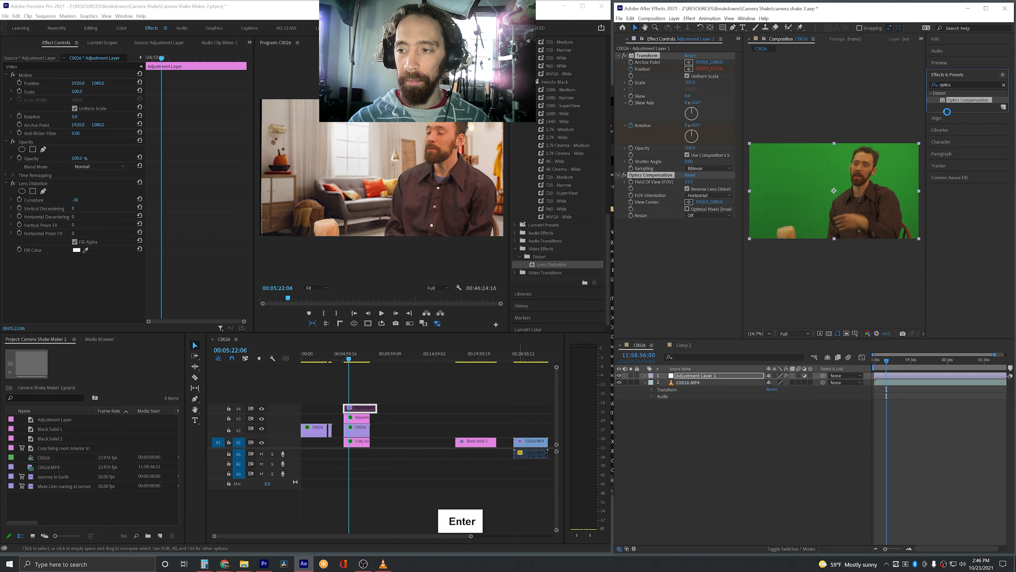
pyautogui.doubleClick(1003, 86)
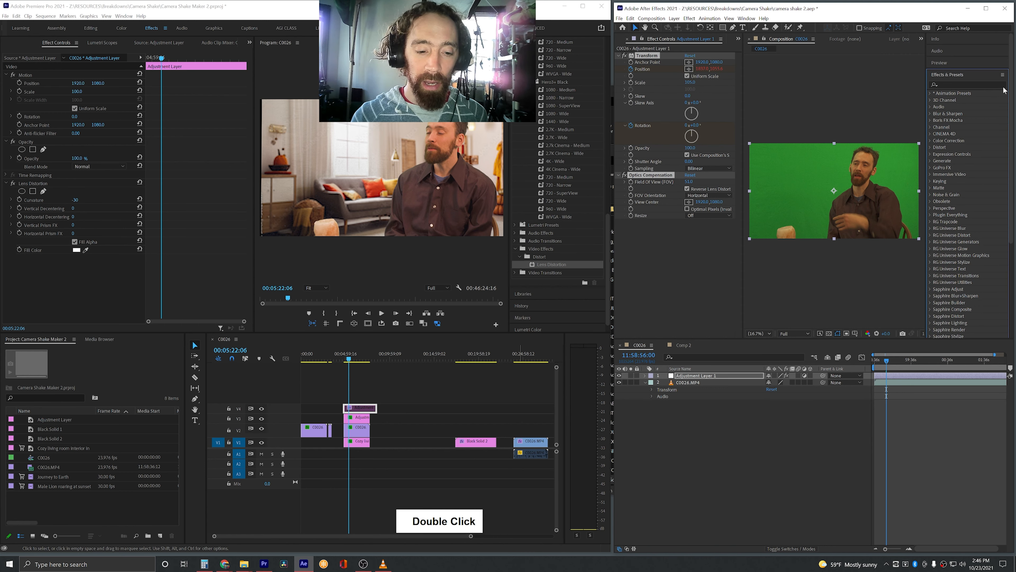